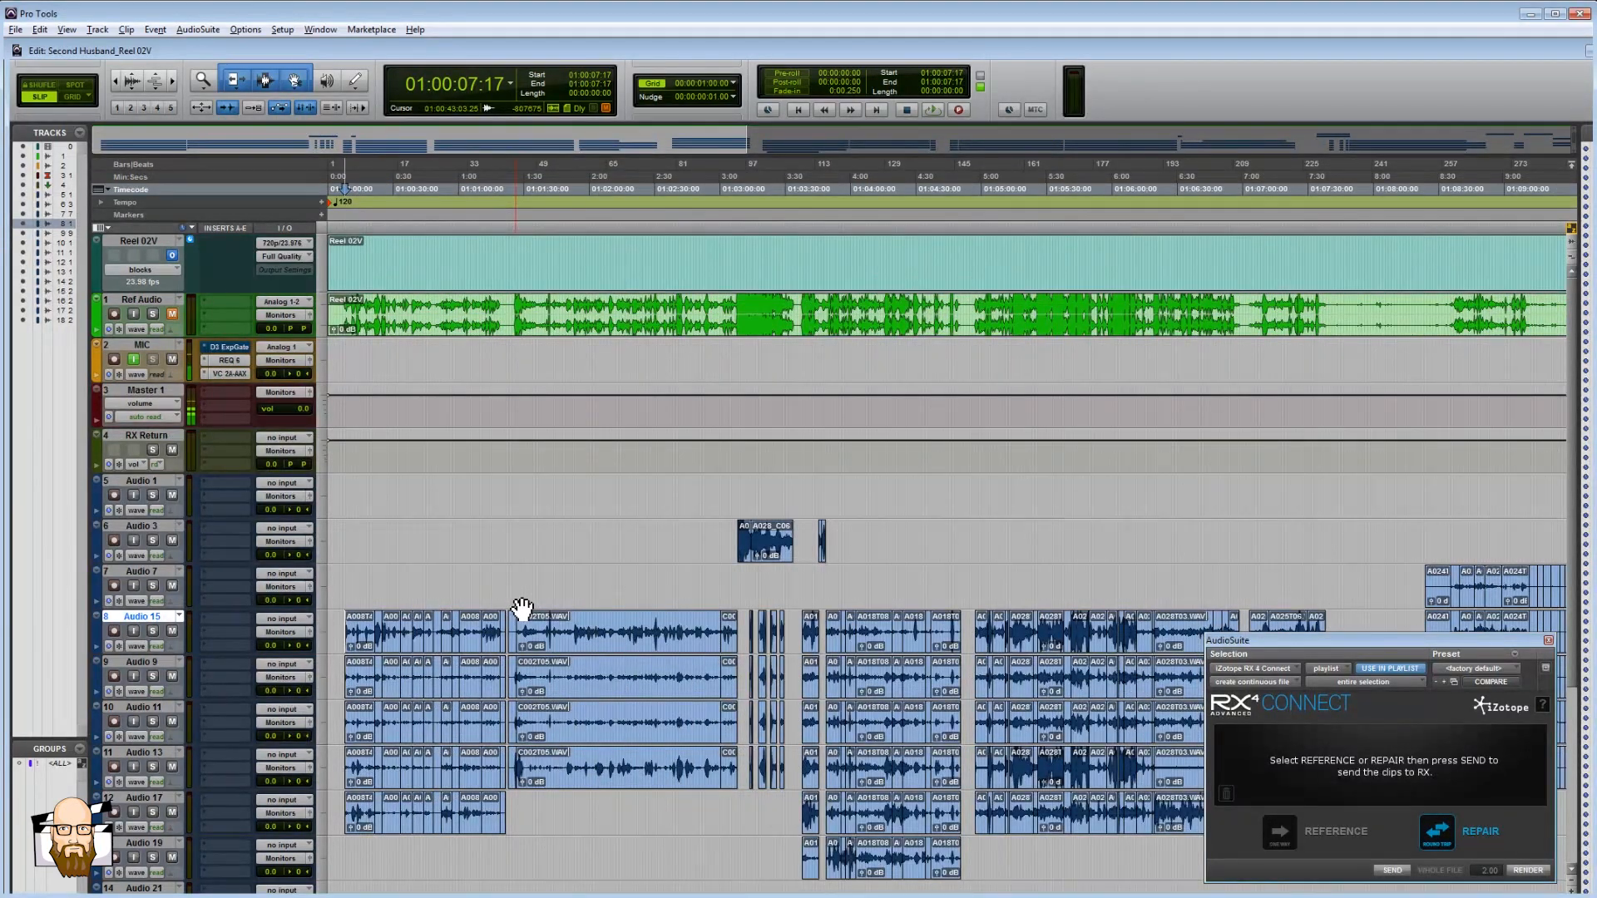
- Select the first scene's clips across Audio 15 through Audio 17, back from the scene's end near 01:01:22:14
{"action": "scroll", "coordinate": [523, 609], "scroll_direction": "down", "scroll_amount": 3}
{"action": "key", "text": "ctrl+]"}
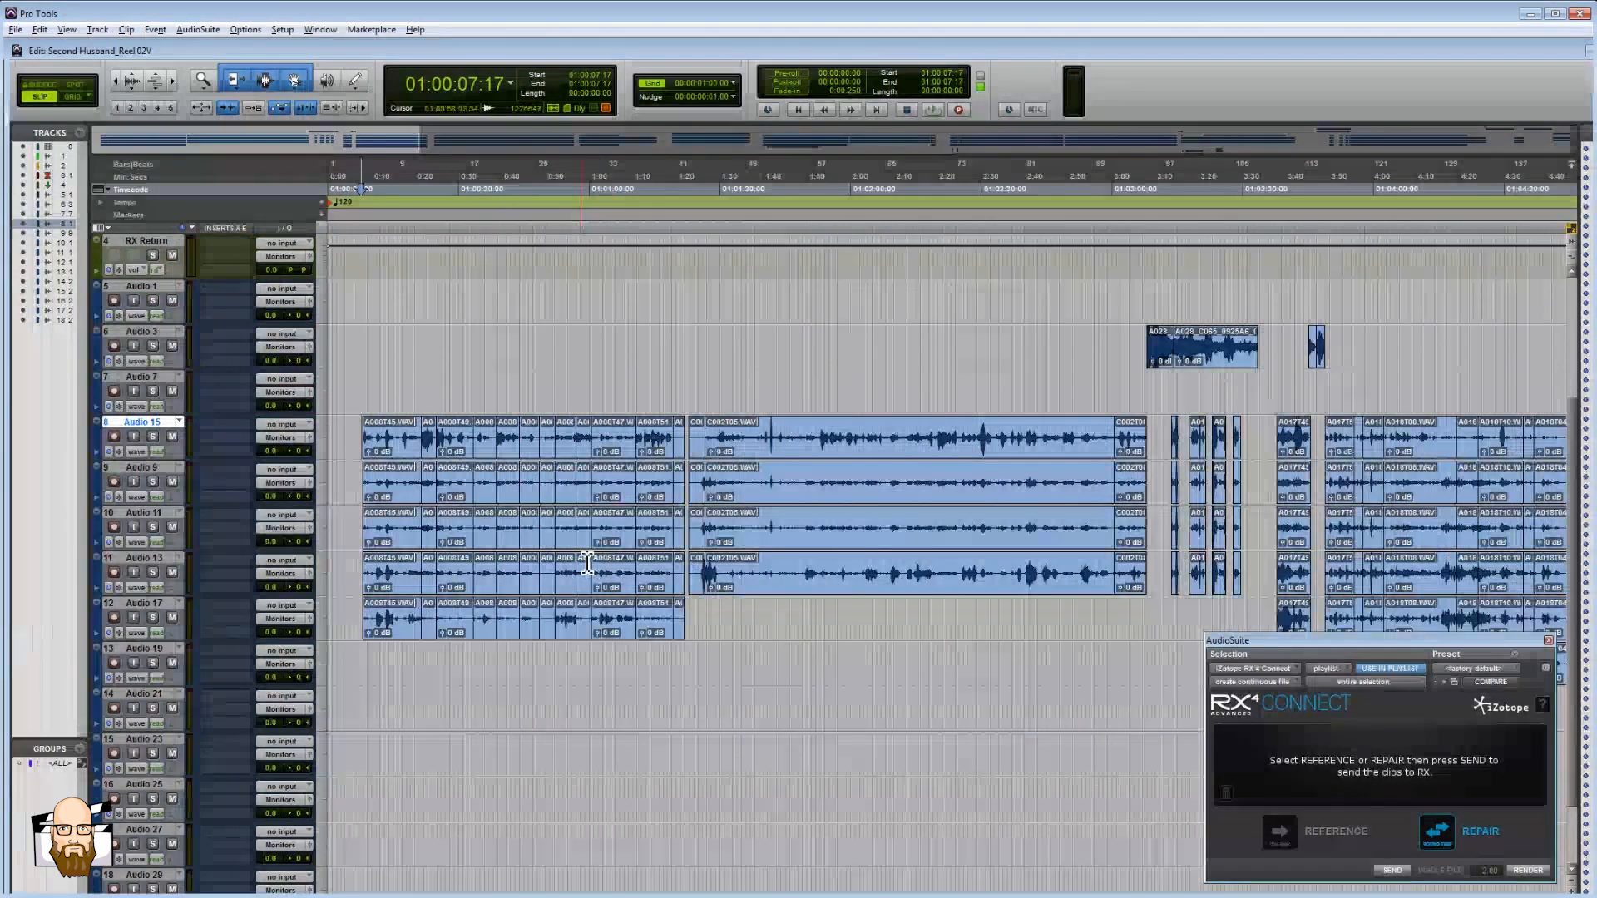
{"action": "left_click_drag", "start_coordinate": [363, 438], "coordinate": [690, 625]}
{"action": "left_click", "coordinate": [690, 624]}
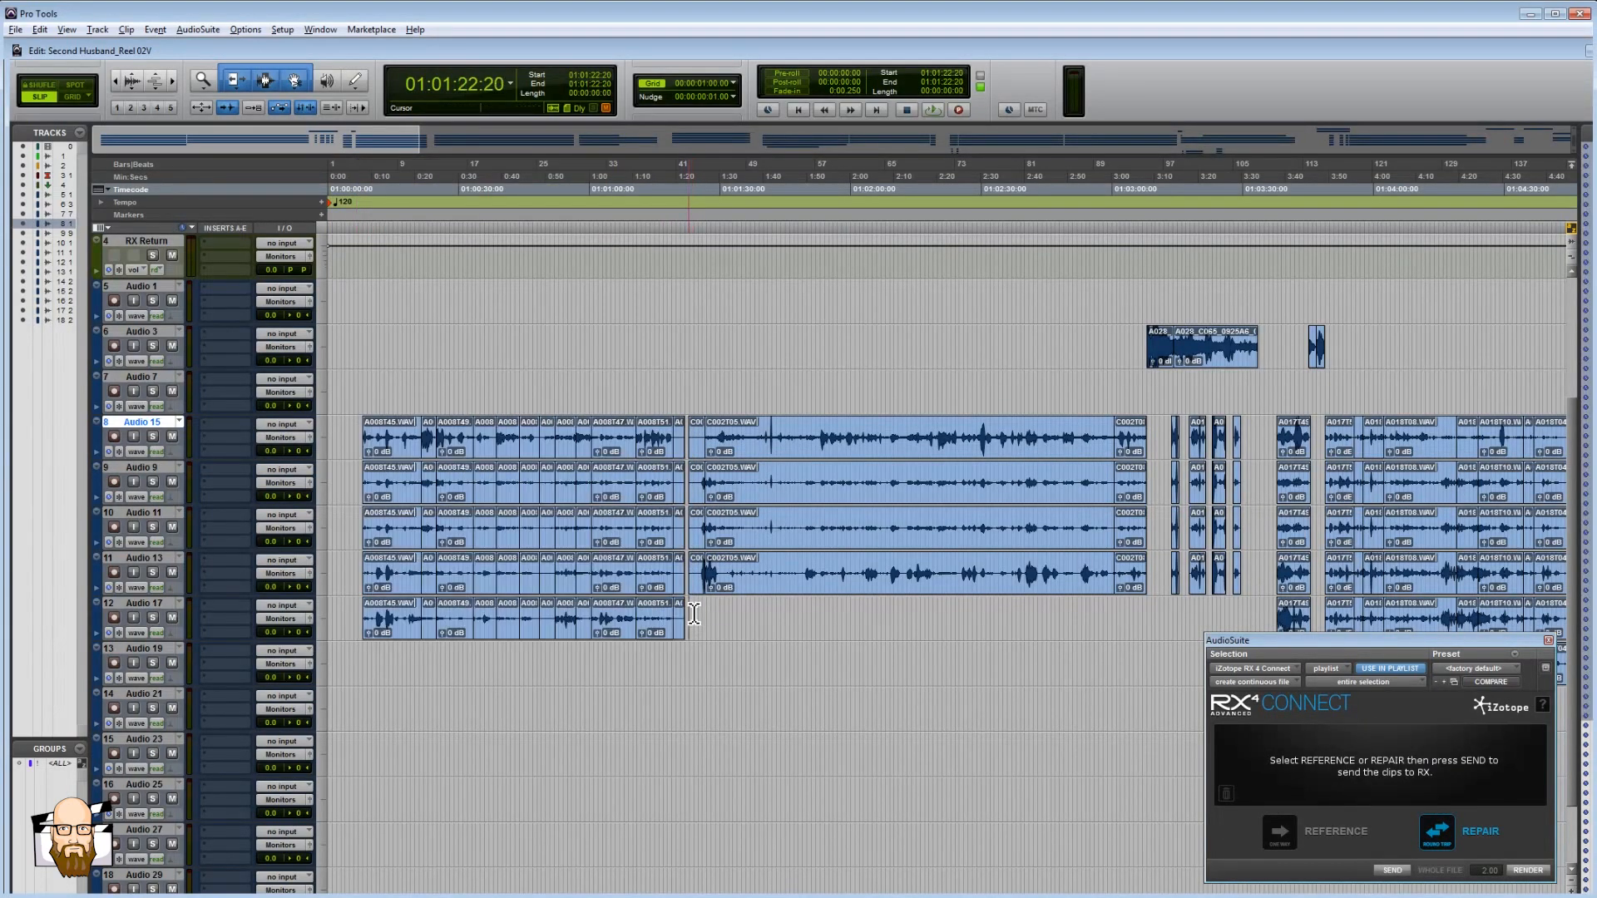
{"action": "key", "text": "ctrl+]"}
{"action": "key", "text": "ctrl+]"}
{"action": "key", "text": "ctrl+]"}
{"action": "key", "text": "ctrl+]"}
{"action": "scroll", "coordinate": [680, 600], "scroll_direction": "left", "scroll_amount": 15}
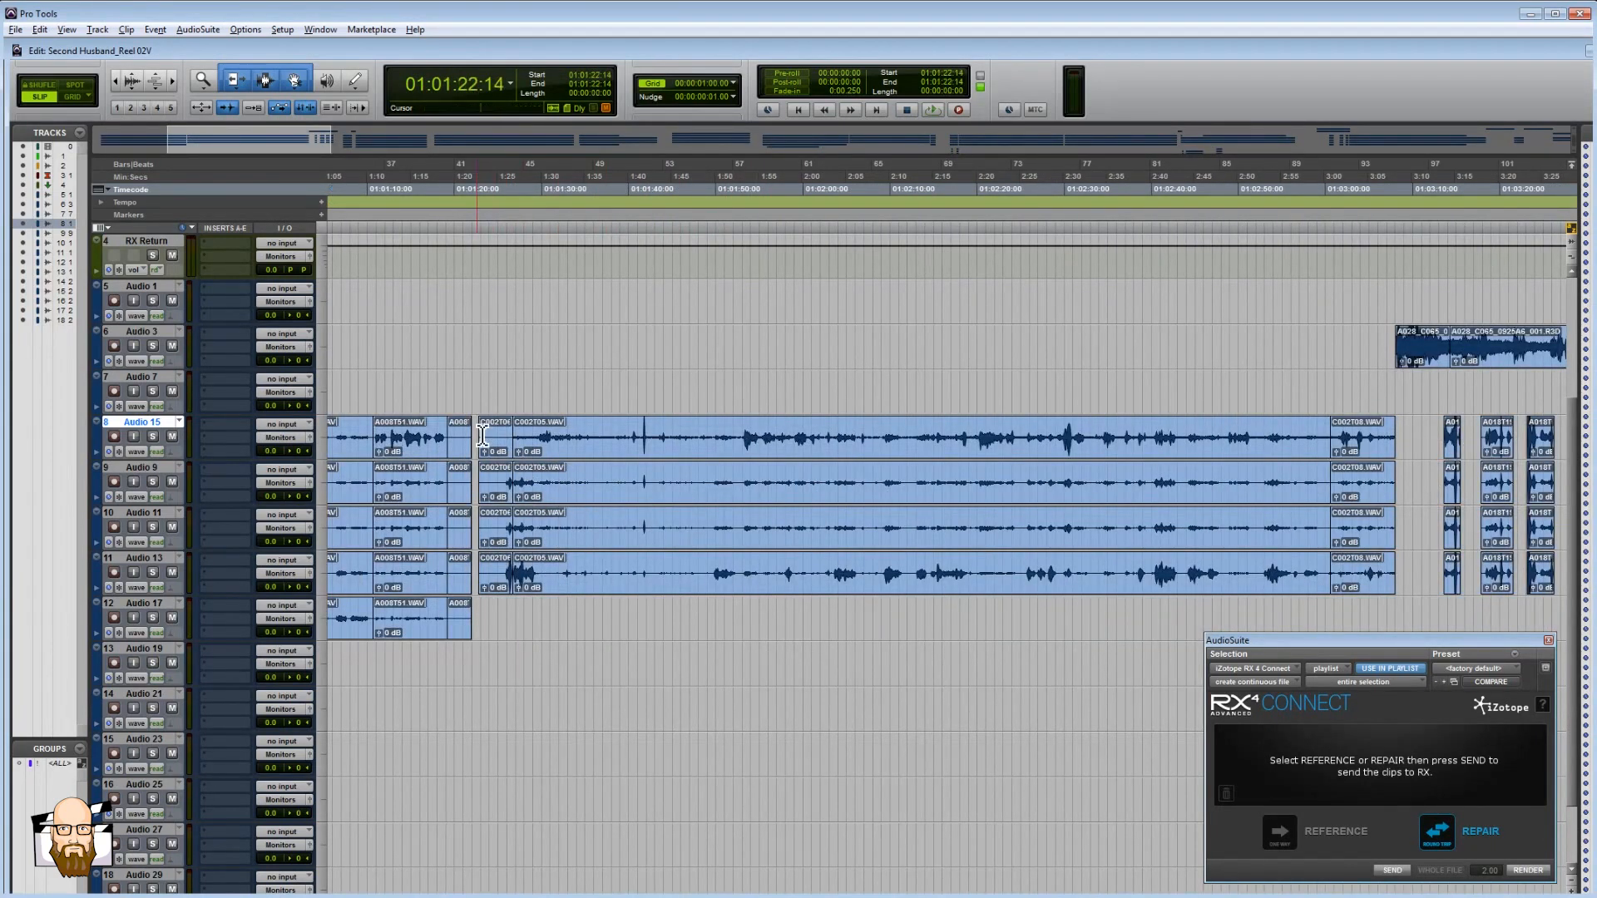
{"action": "left_click_drag", "start_coordinate": [482, 435], "coordinate": [391, 611]}
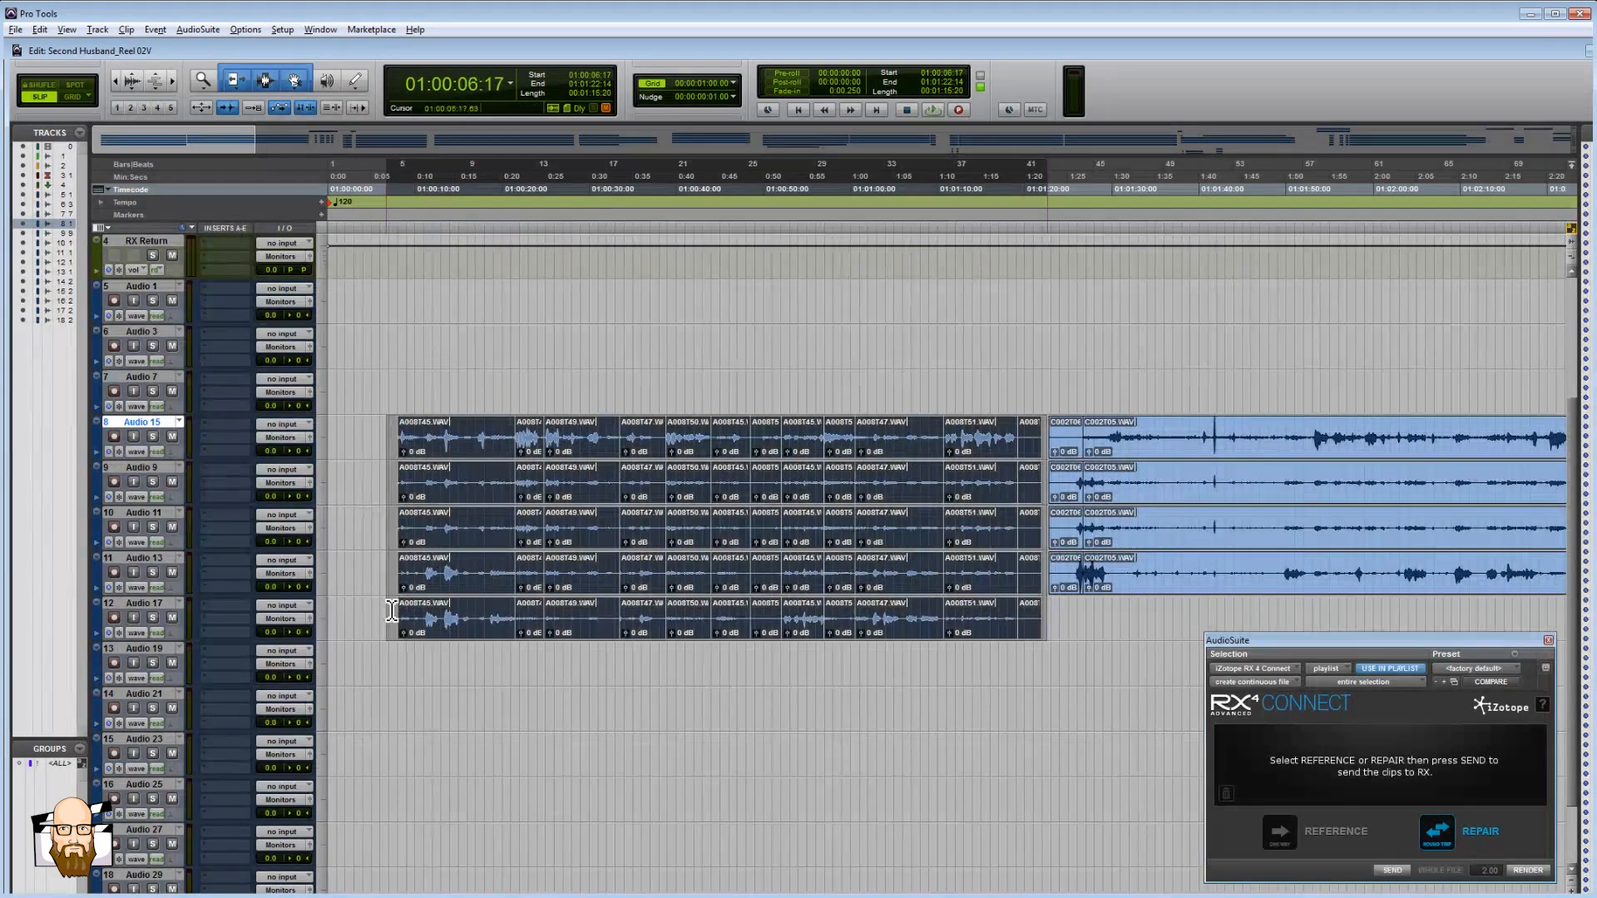
- Examine the first scene's waveforms on Audio 15 through Audio 17 up close, starting around 01:00:07:07
{"action": "left_click", "coordinate": [393, 431]}
{"action": "key", "text": "ctrl+]"}
{"action": "key", "text": "ctrl+]"}
{"action": "key", "text": "ctrl+]"}
{"action": "scroll", "coordinate": [546, 462], "scroll_direction": "right", "scroll_amount": 5}
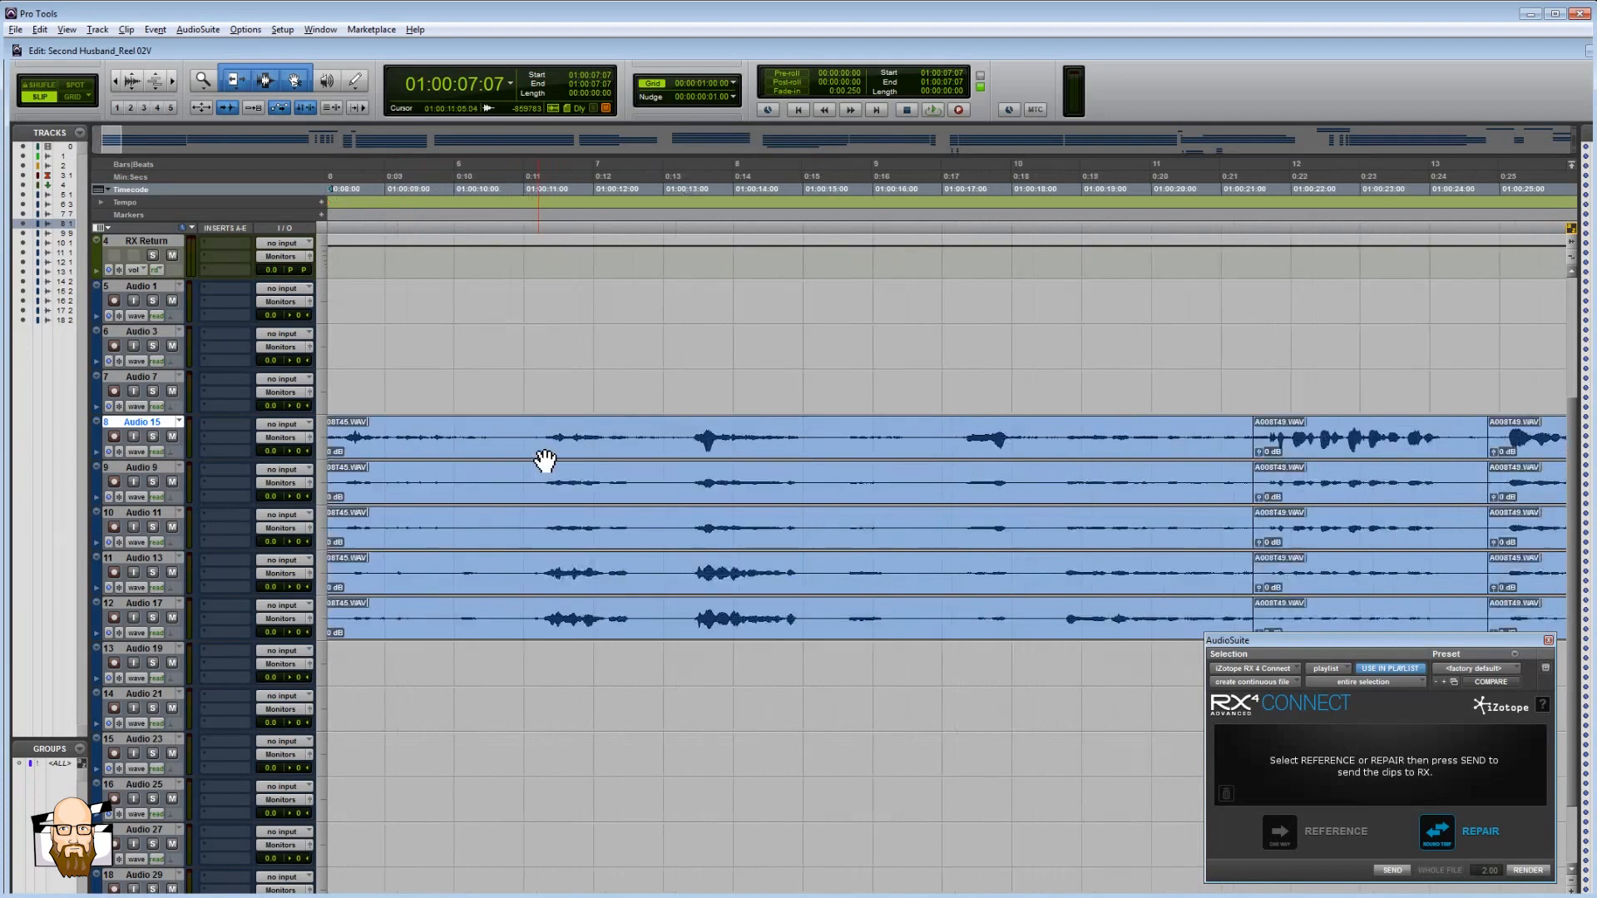
{"action": "key", "text": "ctrl+["}
{"action": "key", "text": "ctrl+["}
{"action": "key", "text": "ctrl+["}
{"action": "key", "text": "ctrl+["}
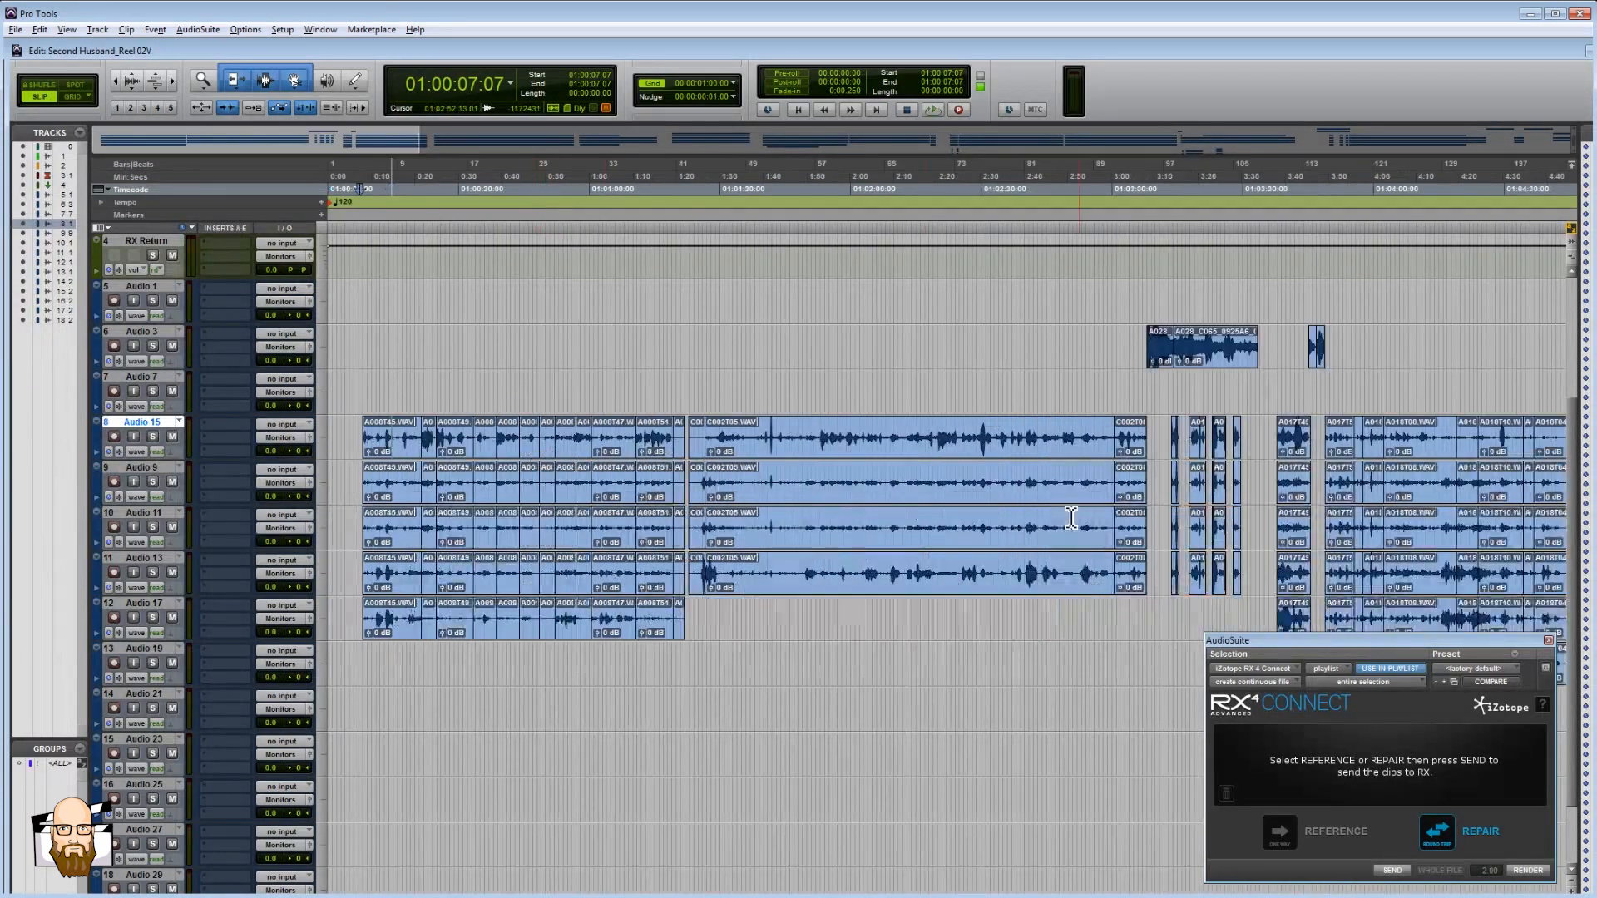
- Inspect the C002T05 scene on Audio 15 and place the edit cursor at that scene's start
{"action": "left_click", "coordinate": [933, 439]}
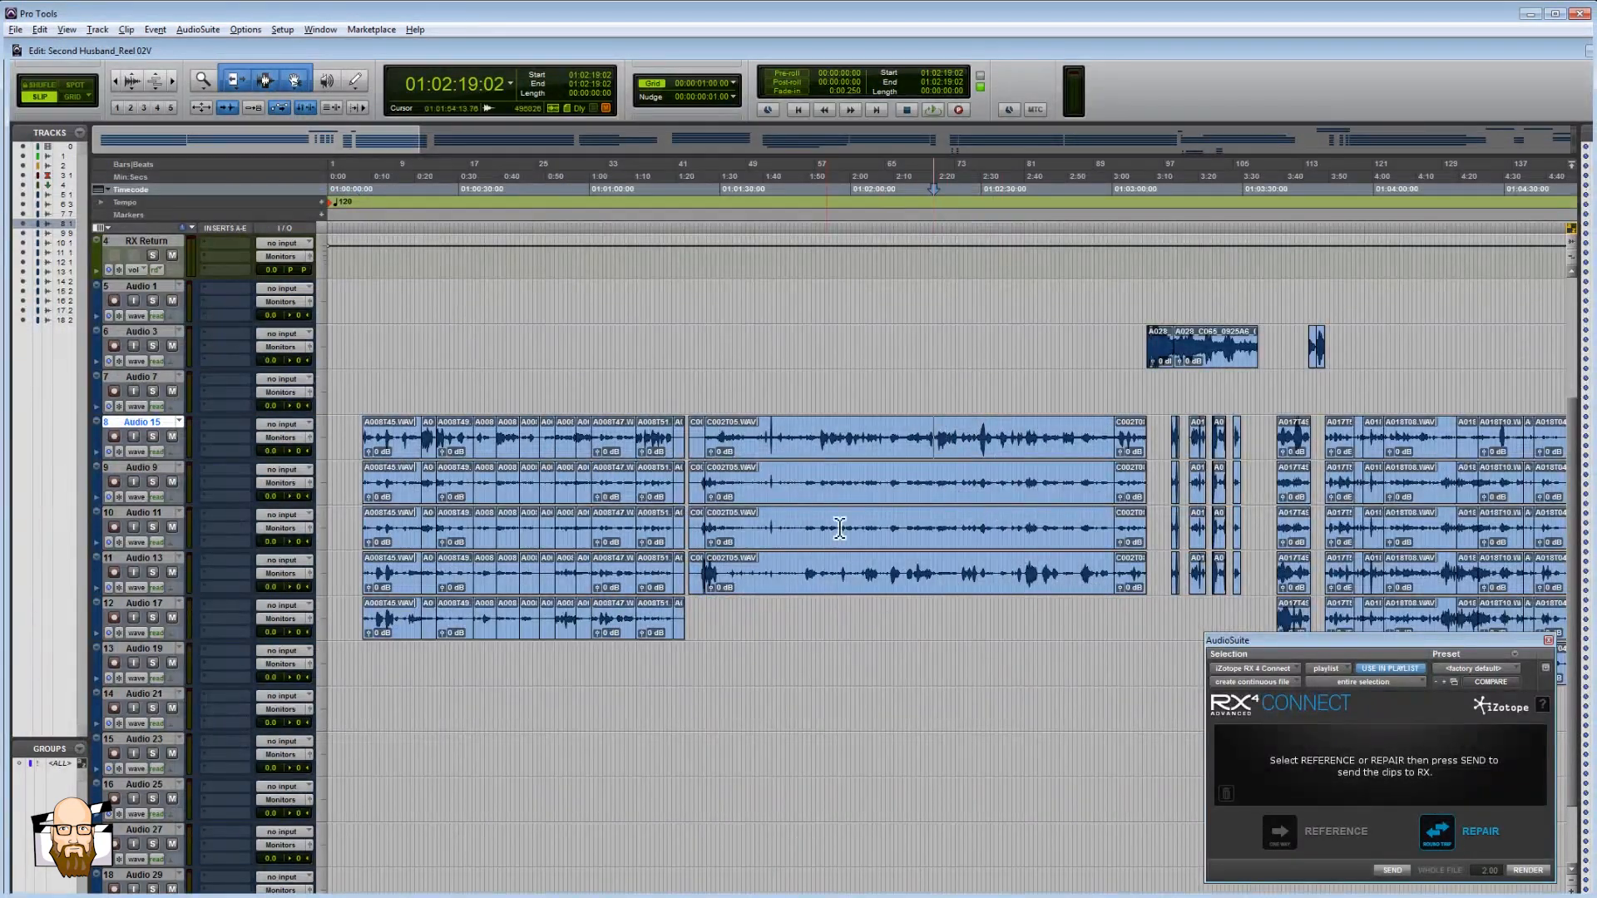
{"action": "left_click", "coordinate": [774, 434]}
{"action": "left_click", "coordinate": [691, 620]}
- Compare the opening A008T45 clips across the first scene's tracks, marking the dialogue peak on Audio 9 near 01:00:13:16
{"action": "key", "text": "ctrl+]"}
{"action": "key", "text": "ctrl+]"}
{"action": "key", "text": "ctrl+]"}
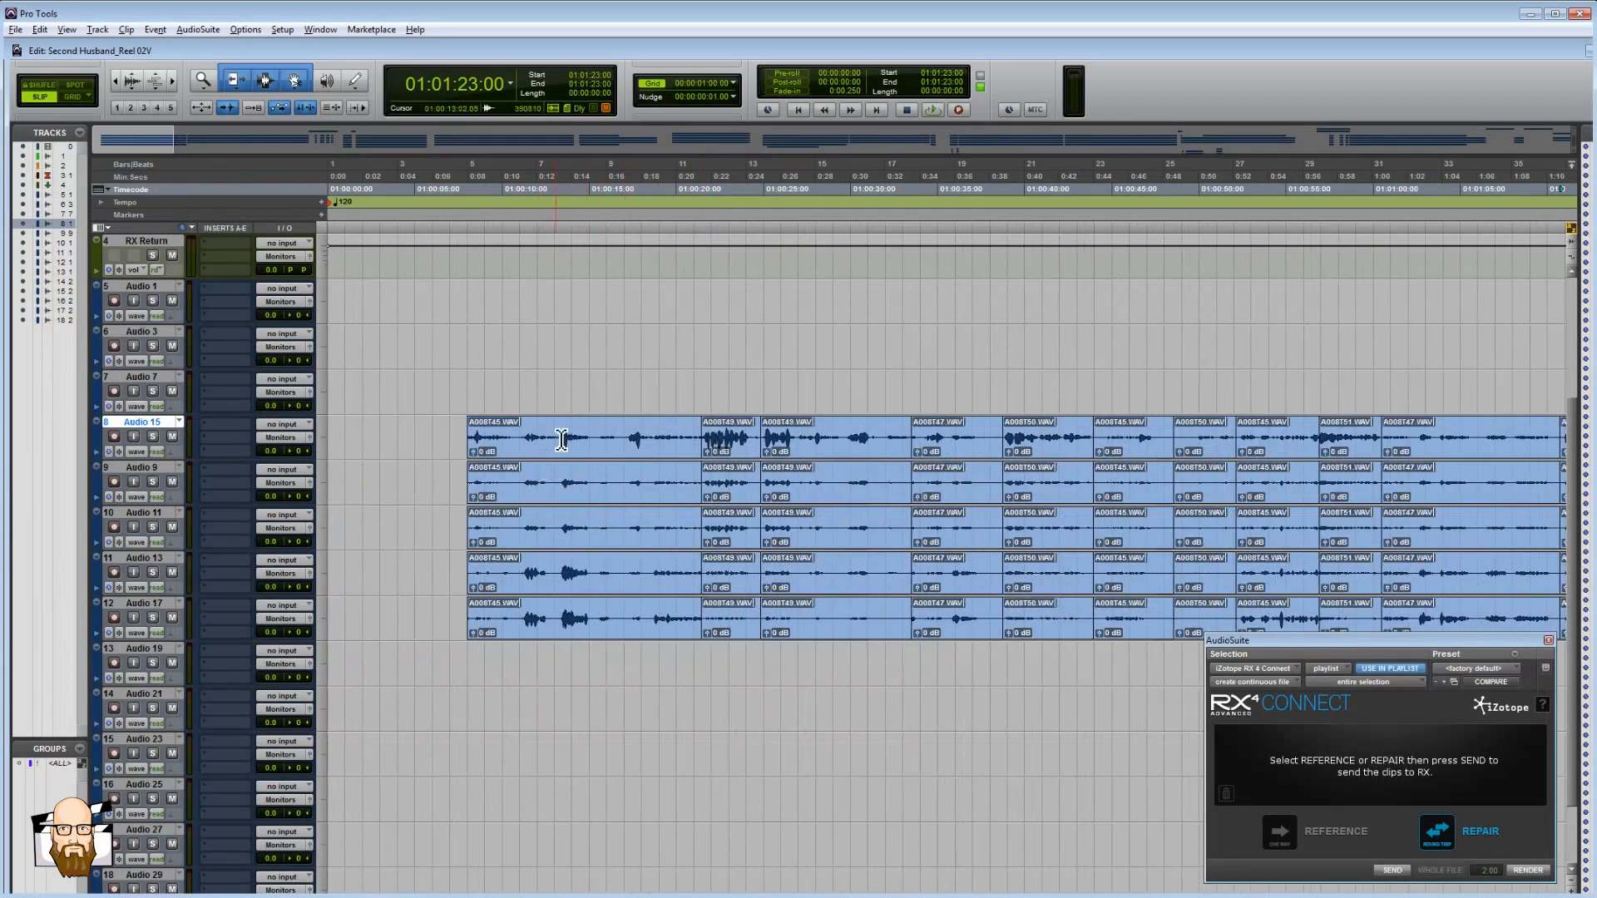
{"action": "left_click_drag", "start_coordinate": [458, 475], "coordinate": [622, 533]}
{"action": "left_click", "coordinate": [465, 481]}
{"action": "left_click", "coordinate": [586, 488]}
{"action": "key", "text": "t"}
{"action": "key", "text": "t"}
{"action": "left_click", "coordinate": [891, 483]}
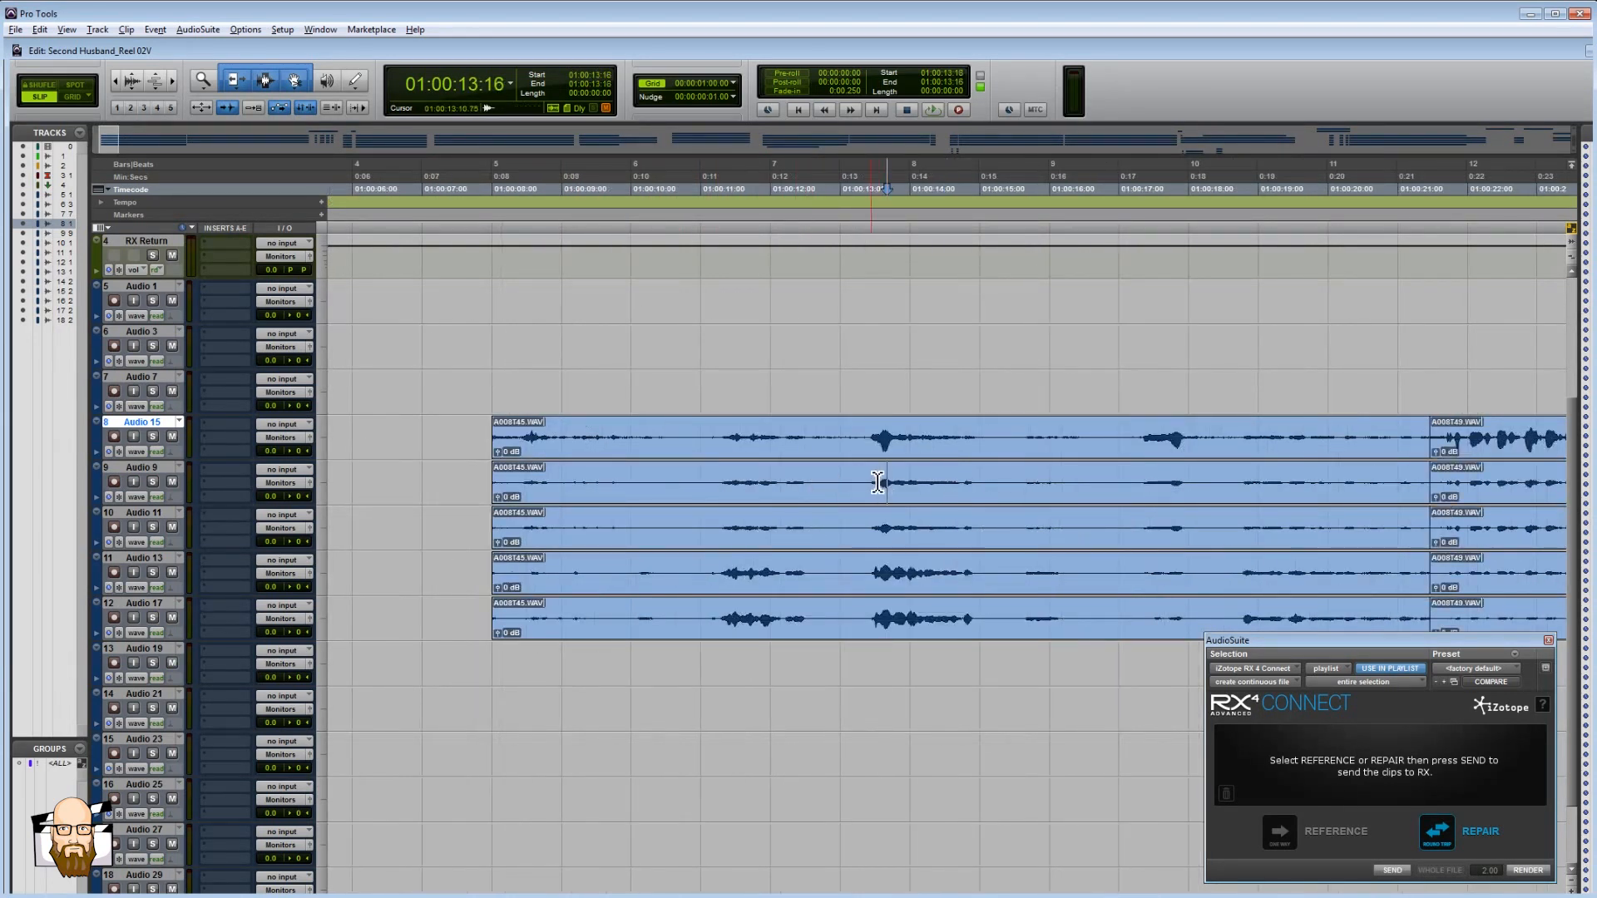
- Compare the same dialogue by selecting 01:00:11:00 to 01:00:15:17 on Audio 15 and 01:00:11:04 to 01:00:14:22 on Audio 9
{"action": "left_click", "coordinate": [719, 482]}
{"action": "left_click_drag", "start_coordinate": [703, 439], "coordinate": [1029, 441]}
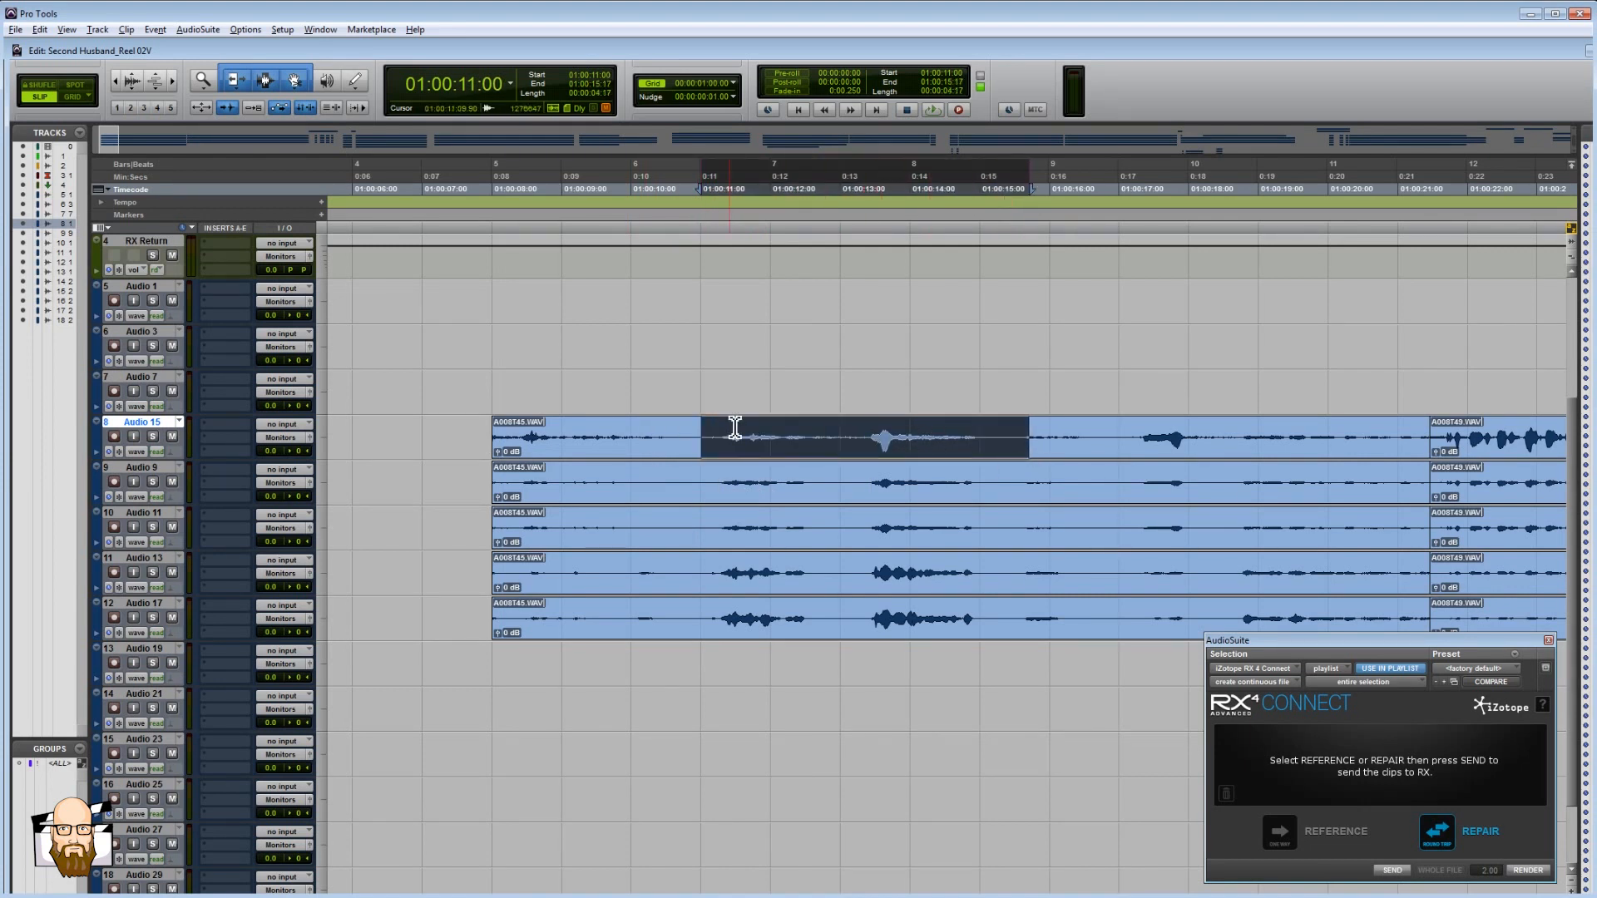
{"action": "left_click_drag", "start_coordinate": [713, 483], "coordinate": [976, 482]}
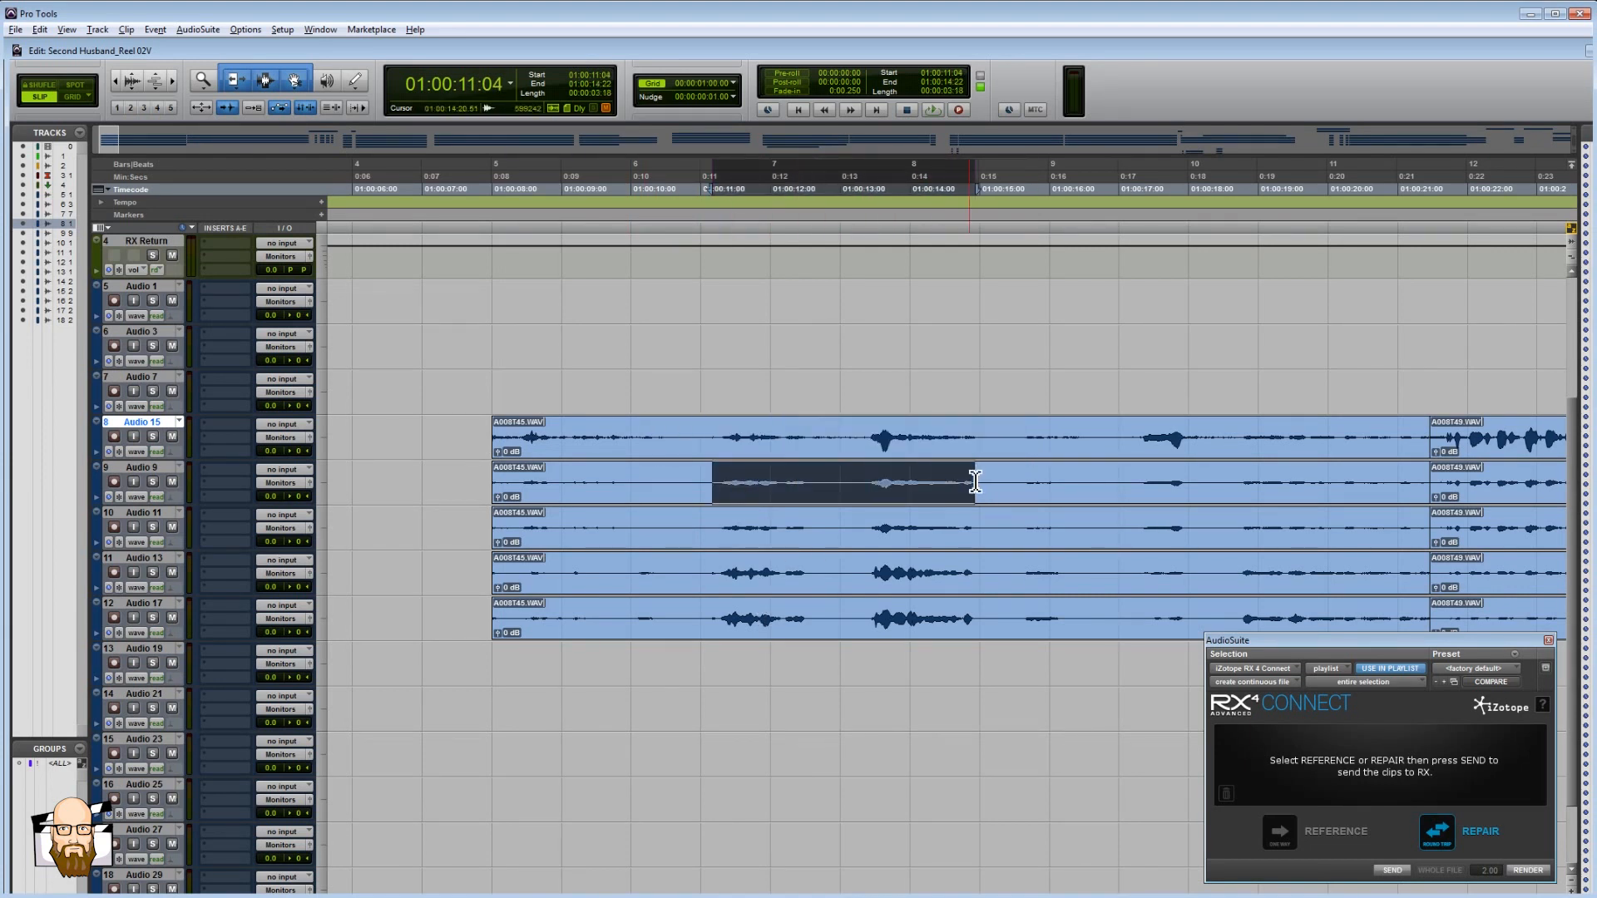
{"action": "left_click", "coordinate": [740, 434]}
{"action": "left_click", "coordinate": [699, 437]}
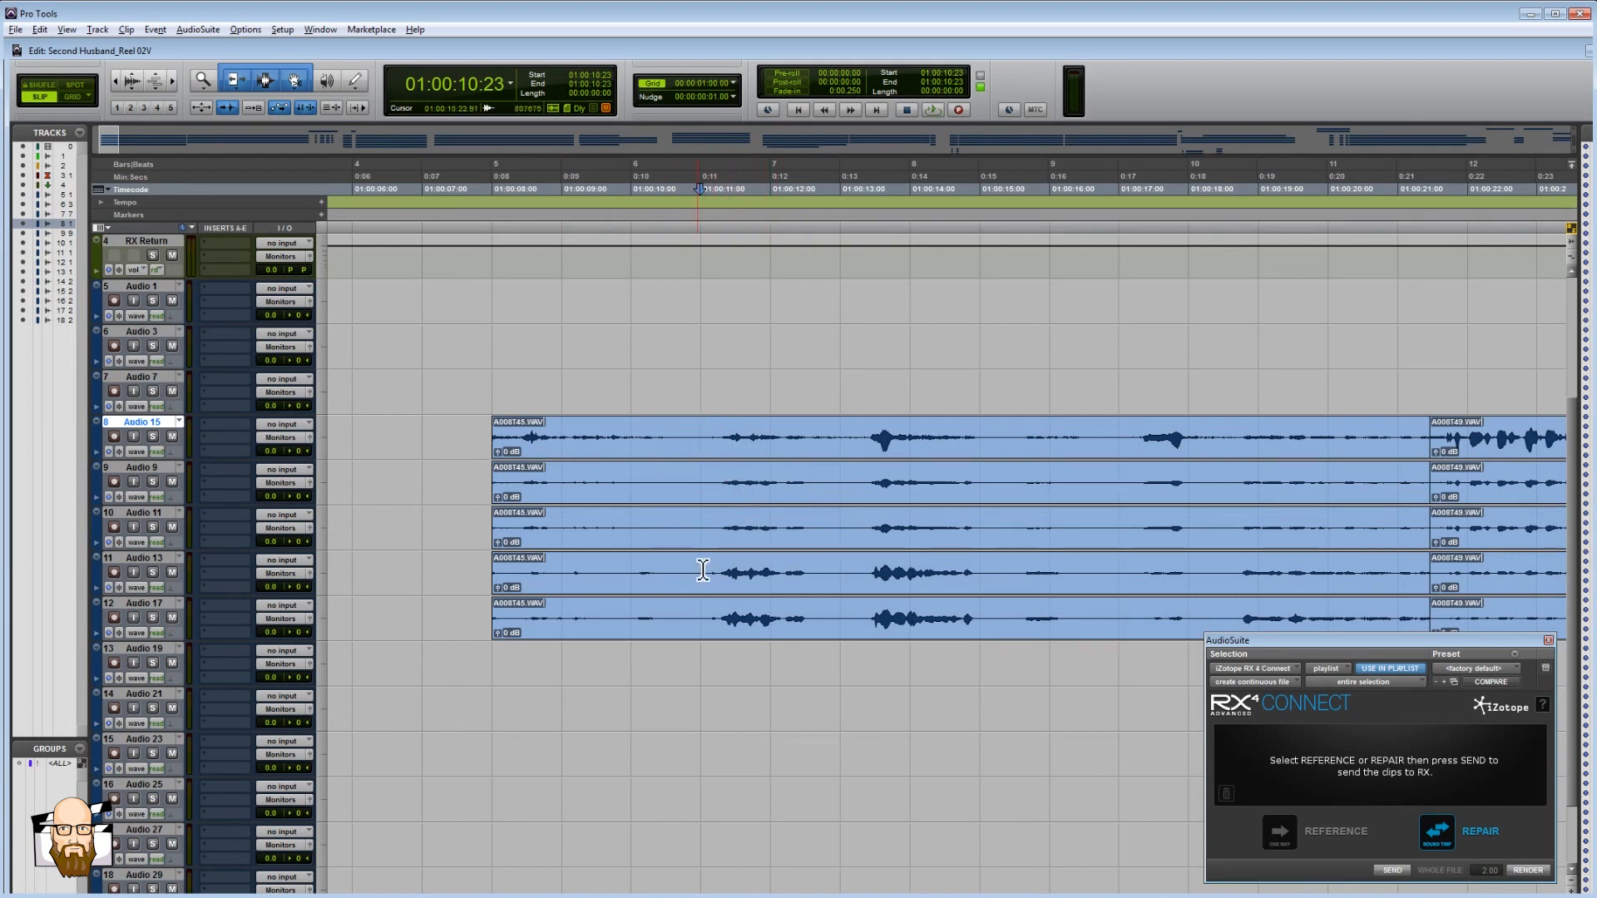
- Review the Solo Mode option and leave Audio 15 as the selected track
{"action": "left_click", "coordinate": [246, 30]}
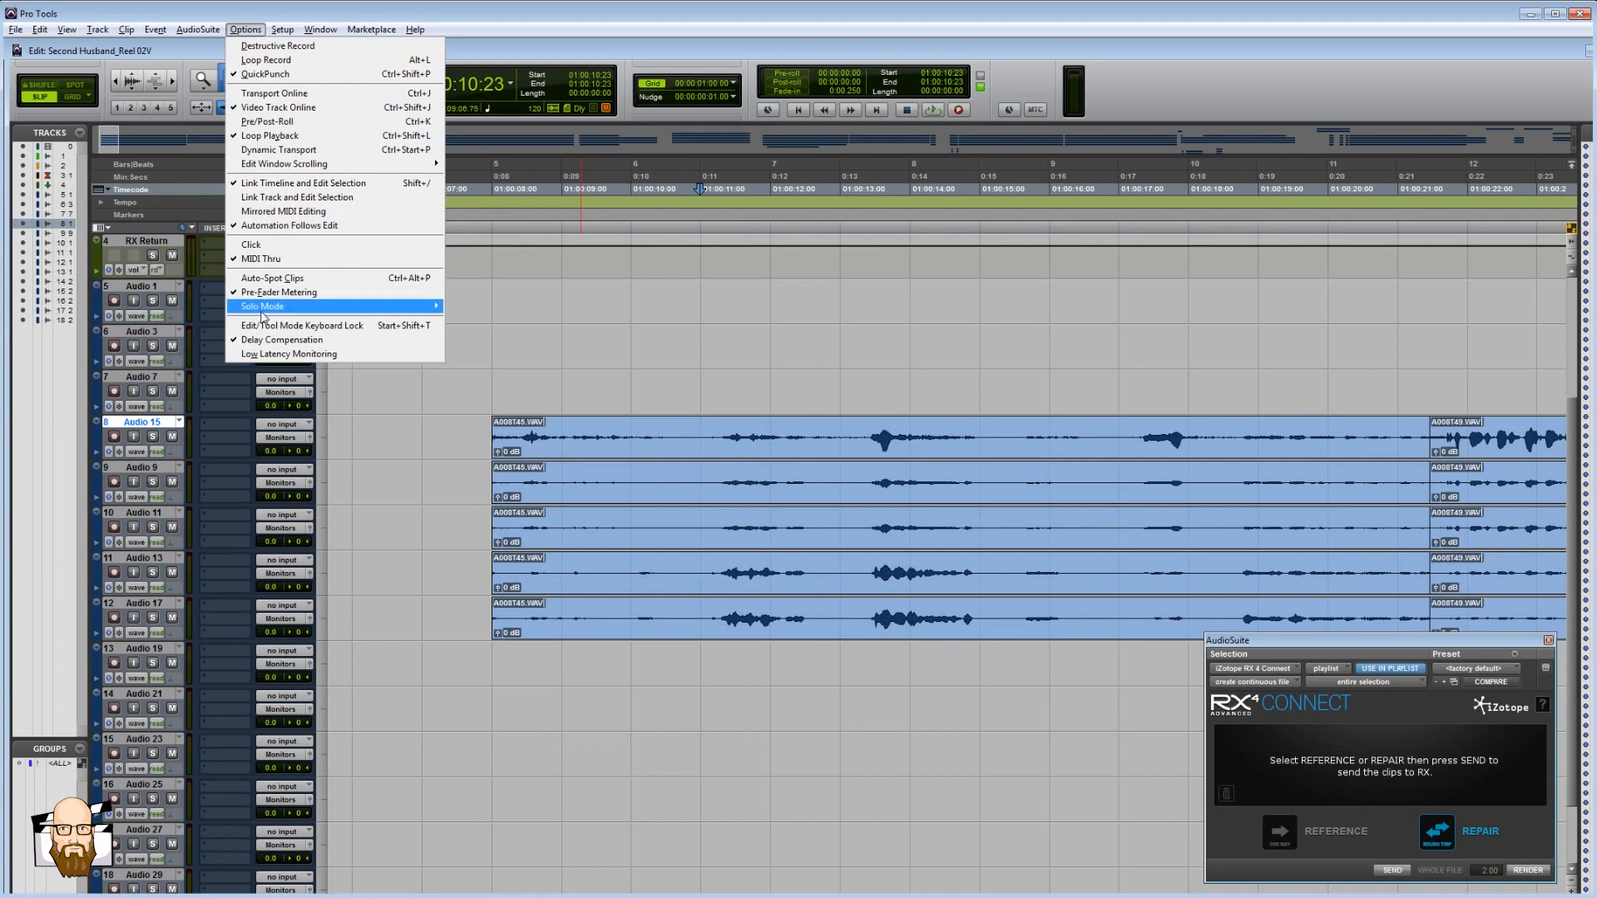
{"action": "mouse_move", "coordinate": [266, 313]}
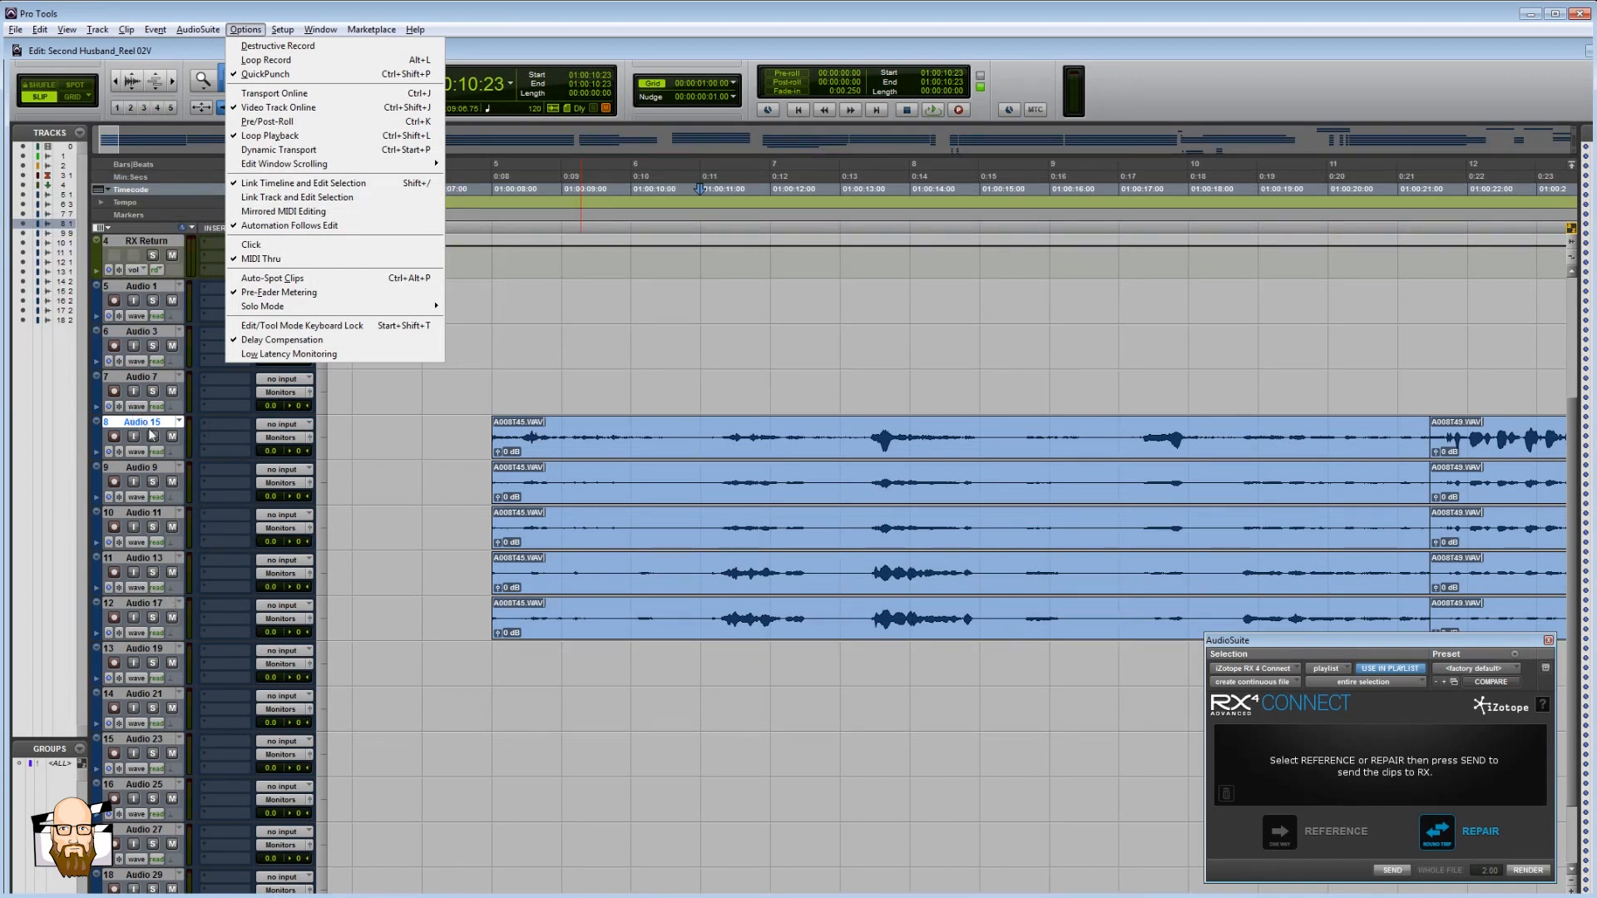
{"action": "left_click", "coordinate": [158, 470]}
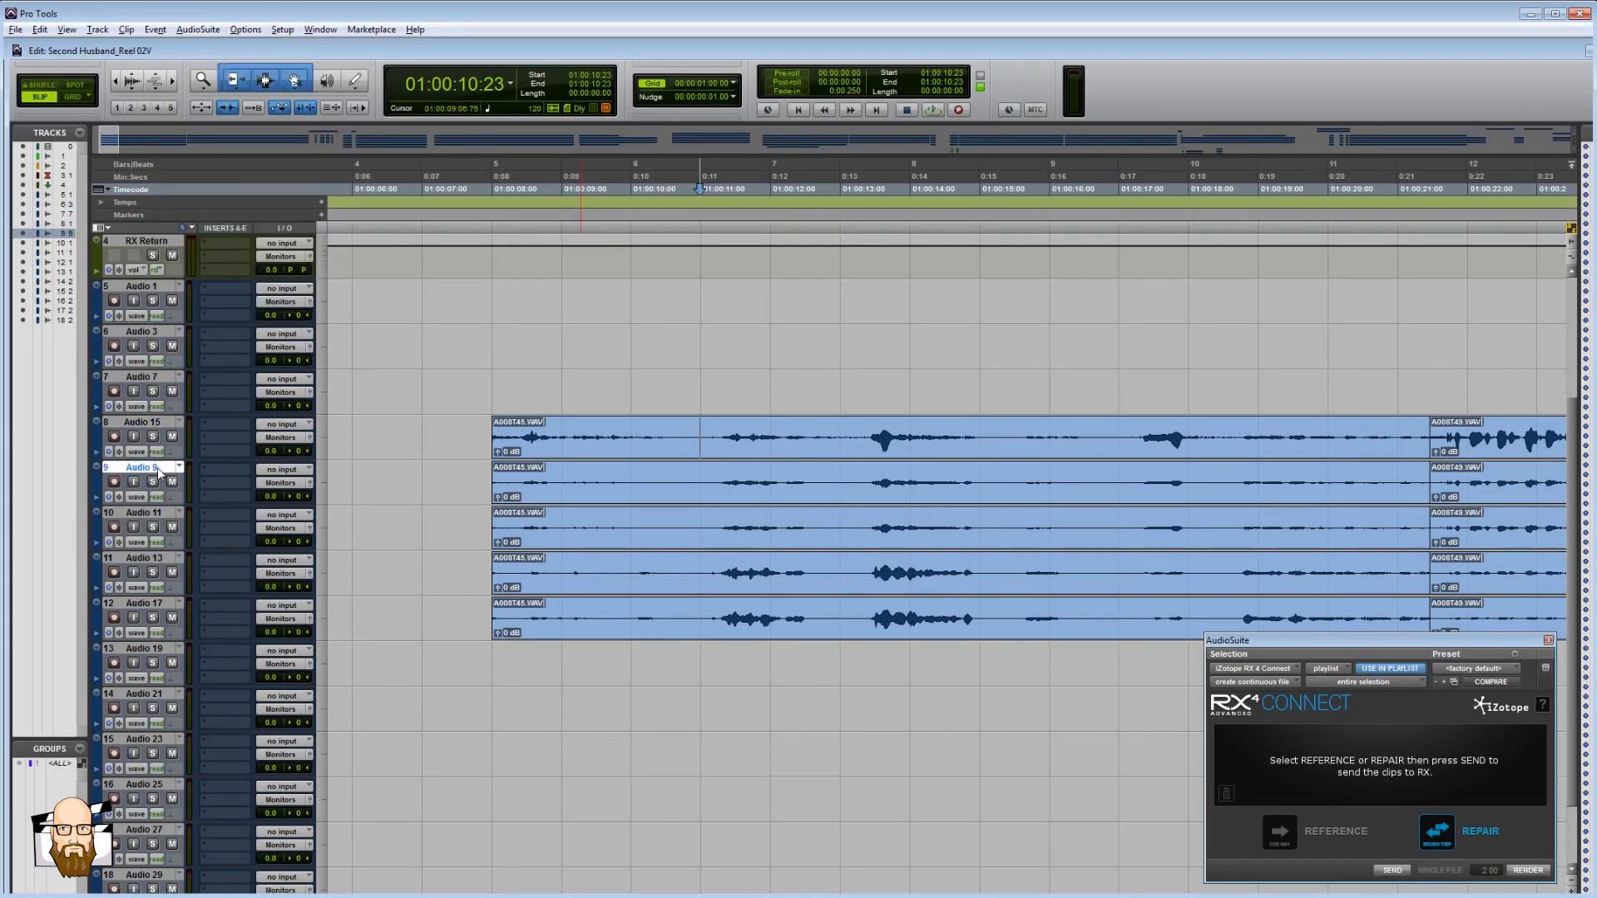
{"action": "left_click", "coordinate": [144, 422]}
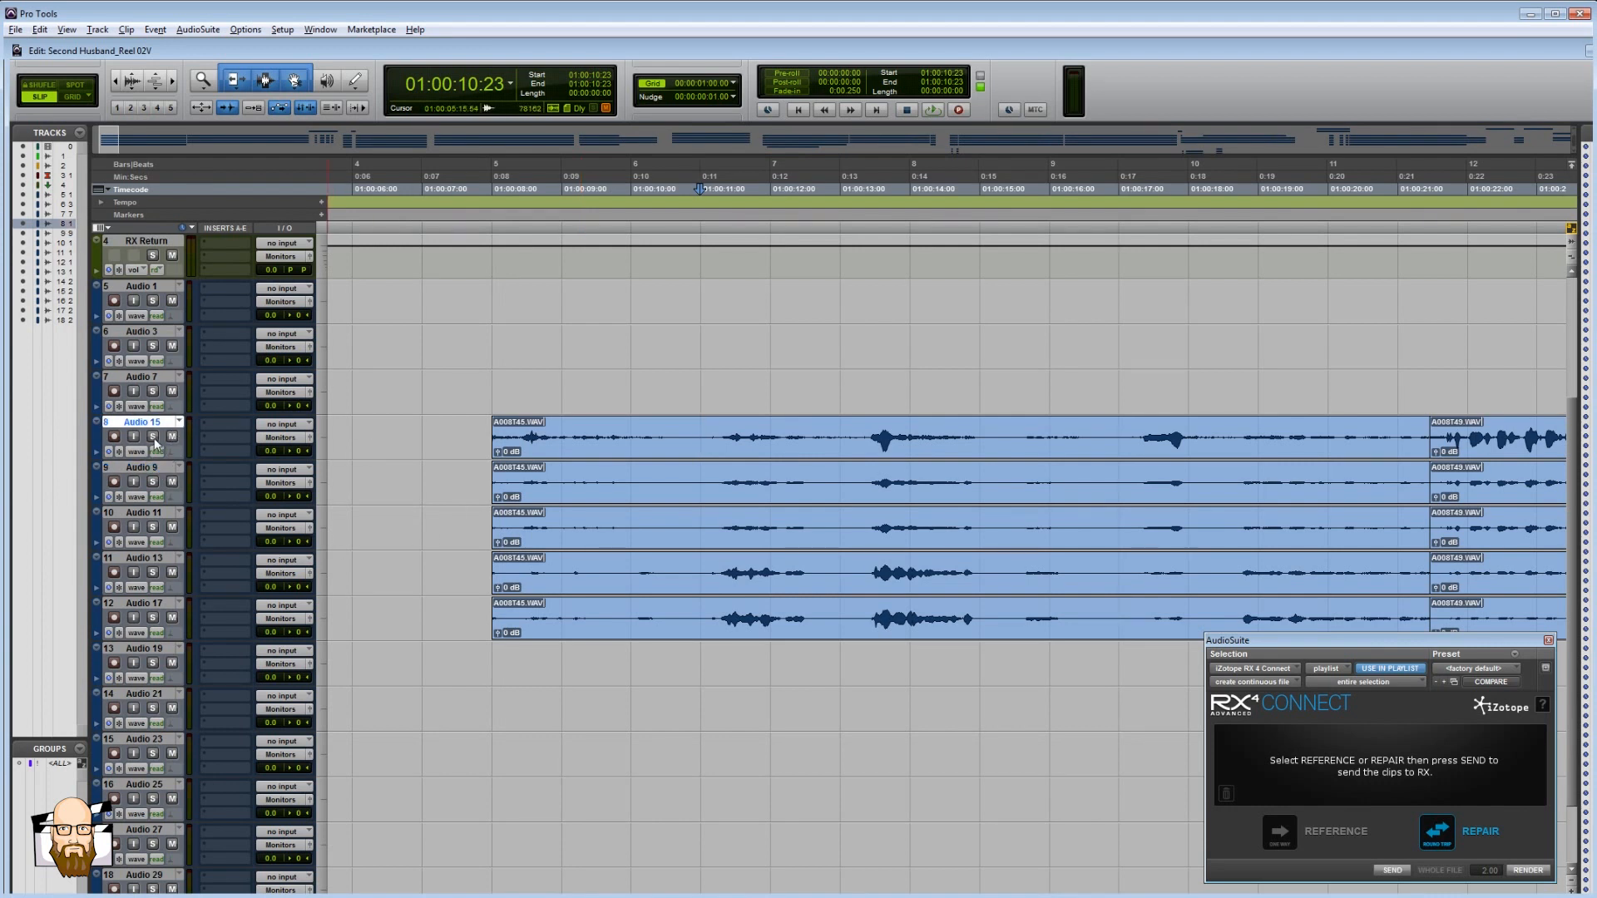
- Solo Audio 15 and play the first scene from 01:00:08:08
{"action": "left_click", "coordinate": [153, 437]}
{"action": "left_click", "coordinate": [515, 455]}
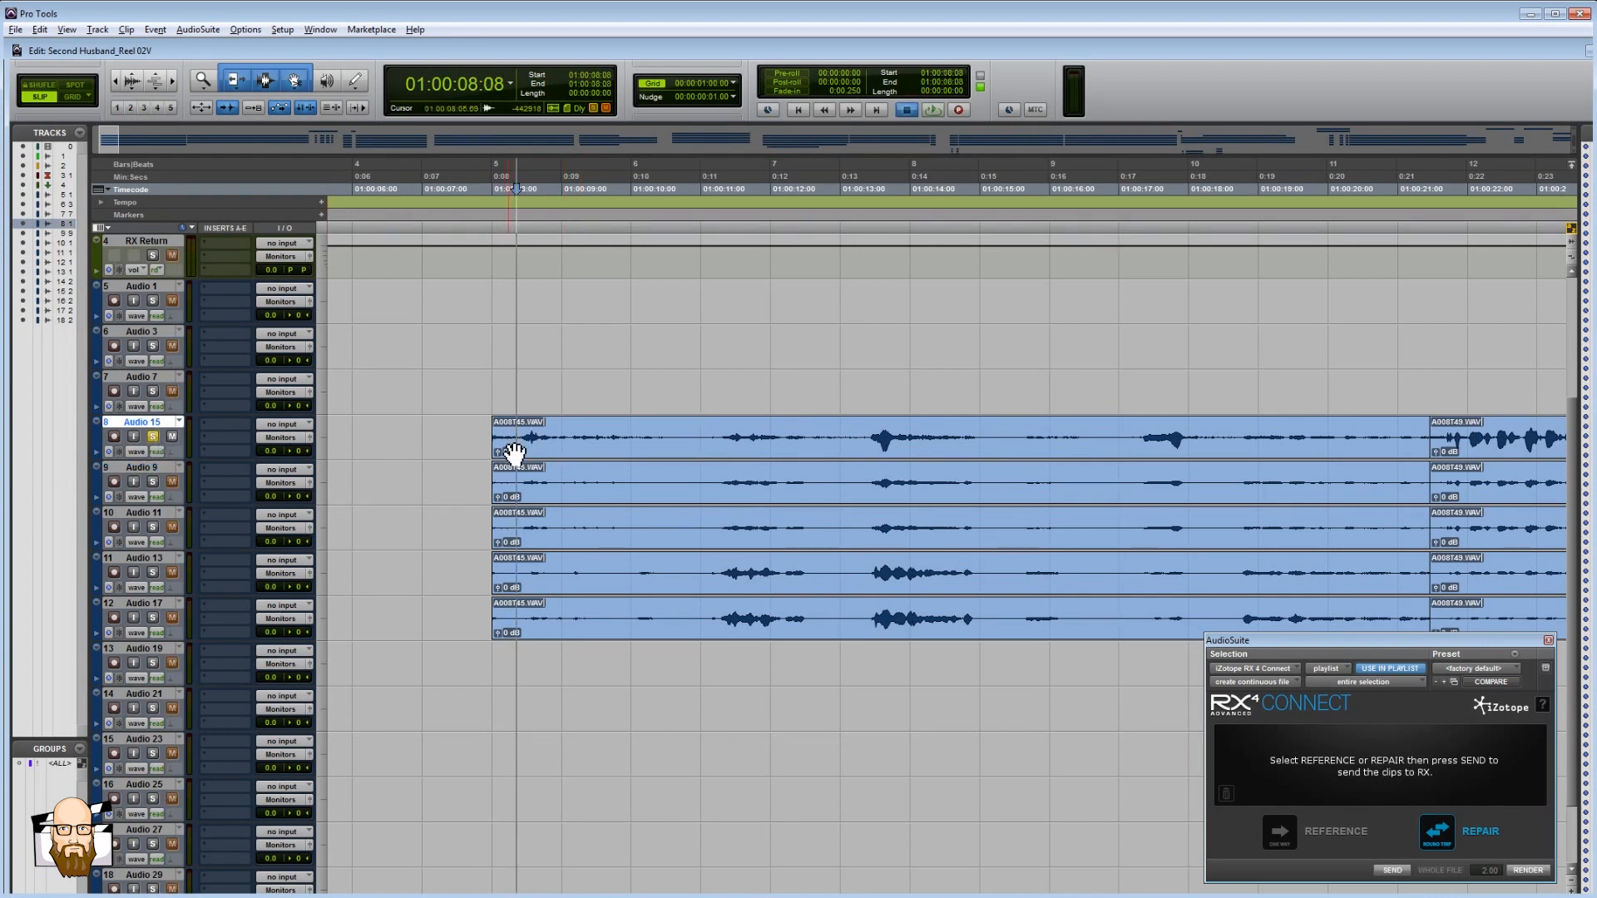
{"action": "key", "text": "space"}
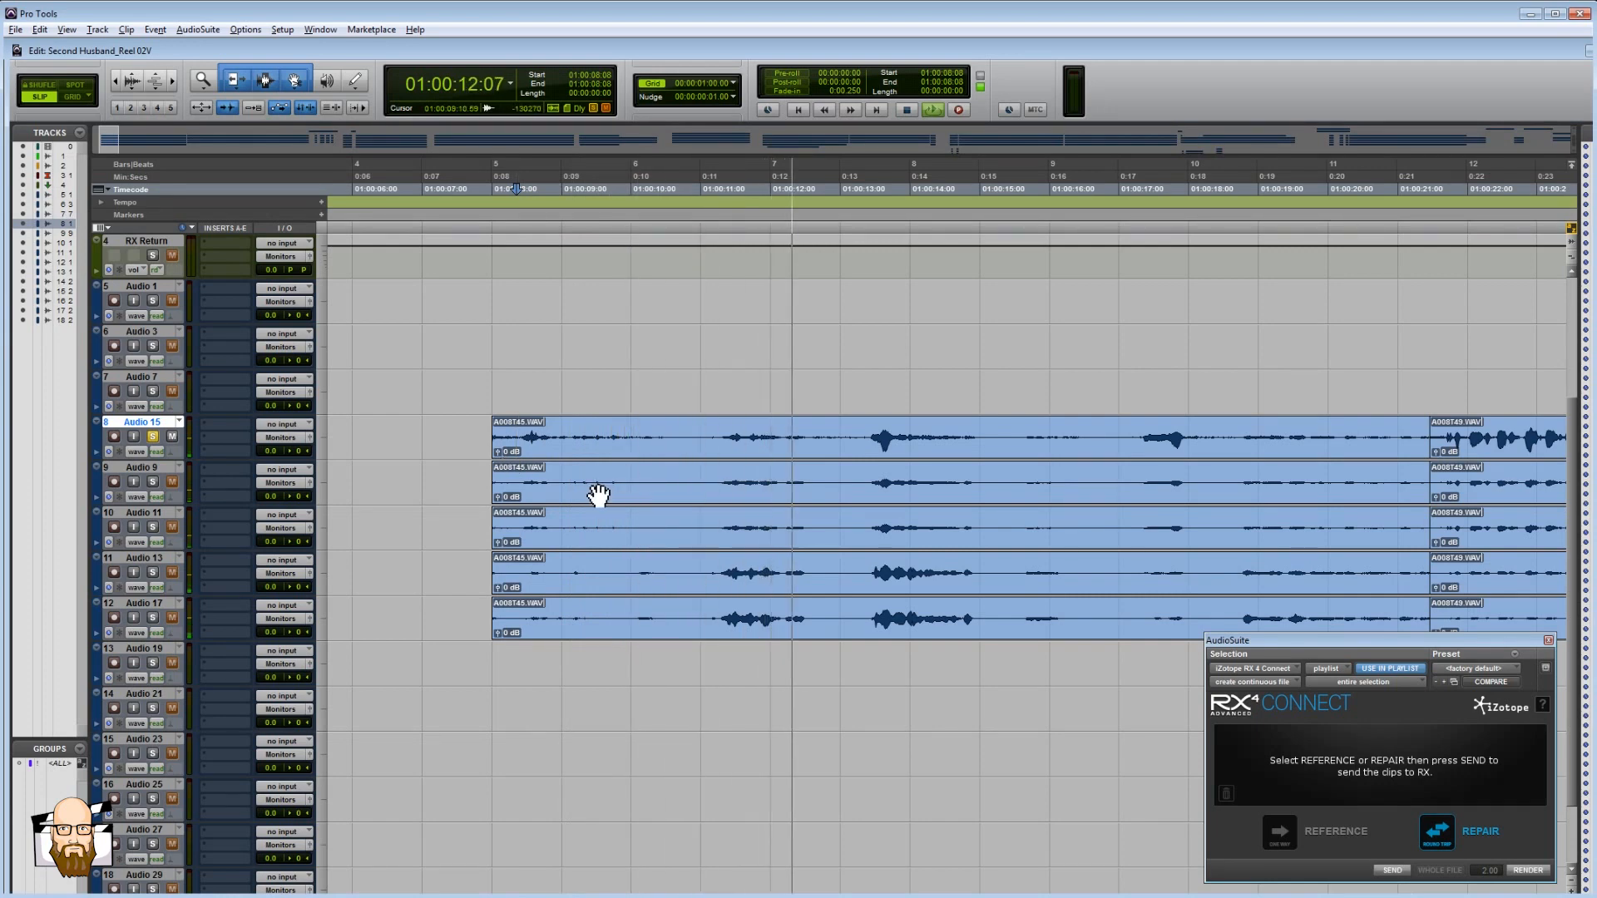
{"action": "key", "text": "r"}
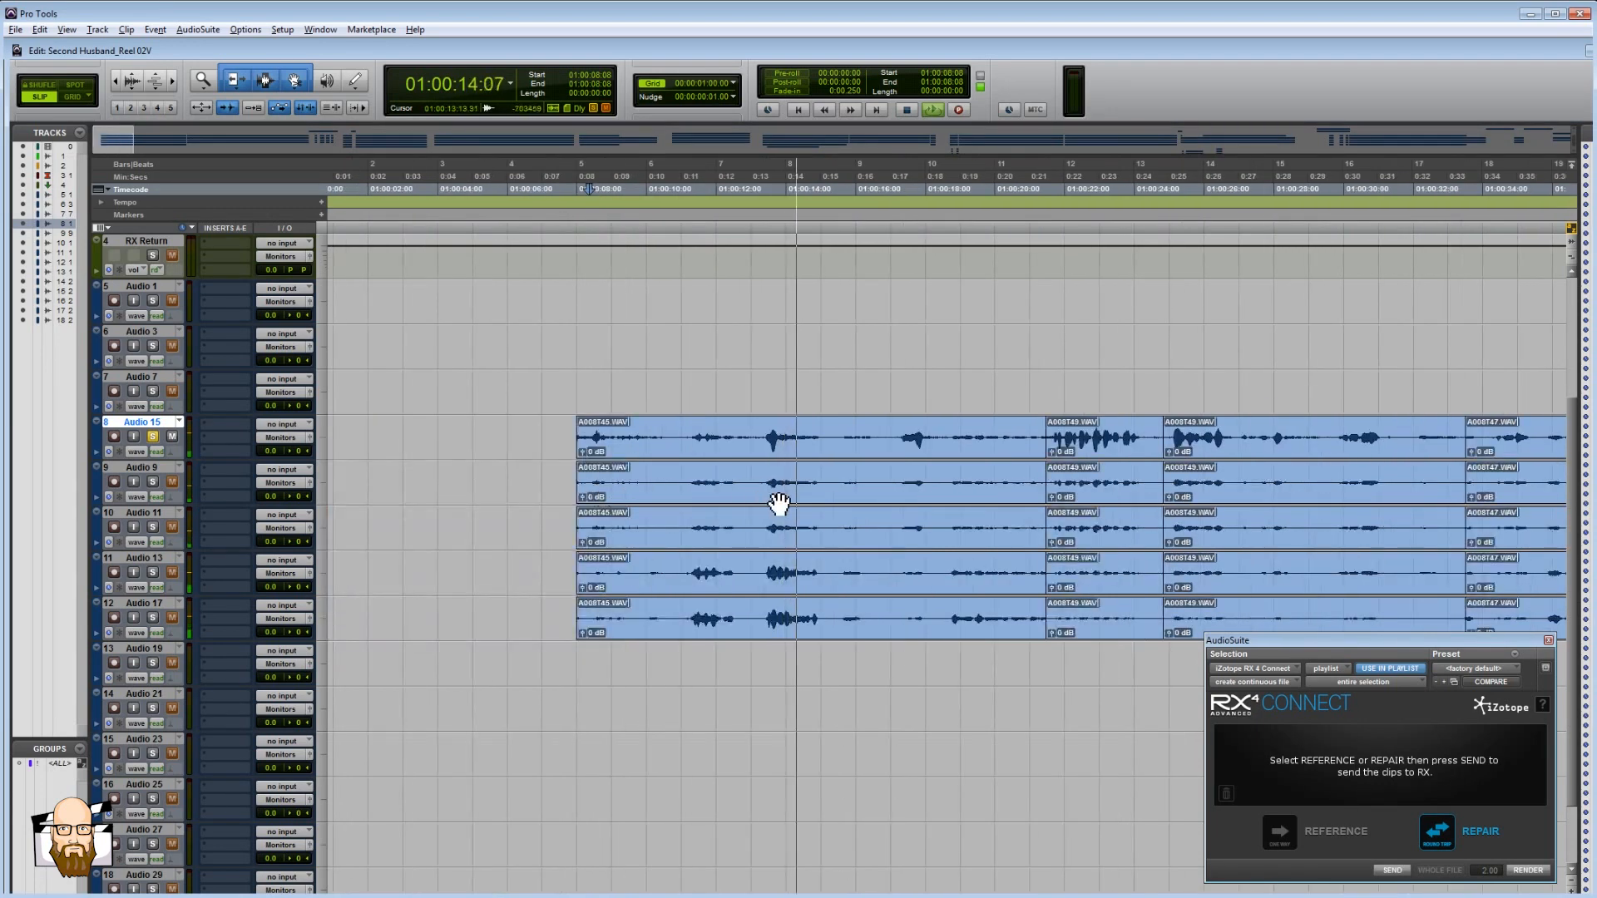
{"action": "scroll", "coordinate": [712, 496], "scroll_direction": "right", "scroll_amount": 1}
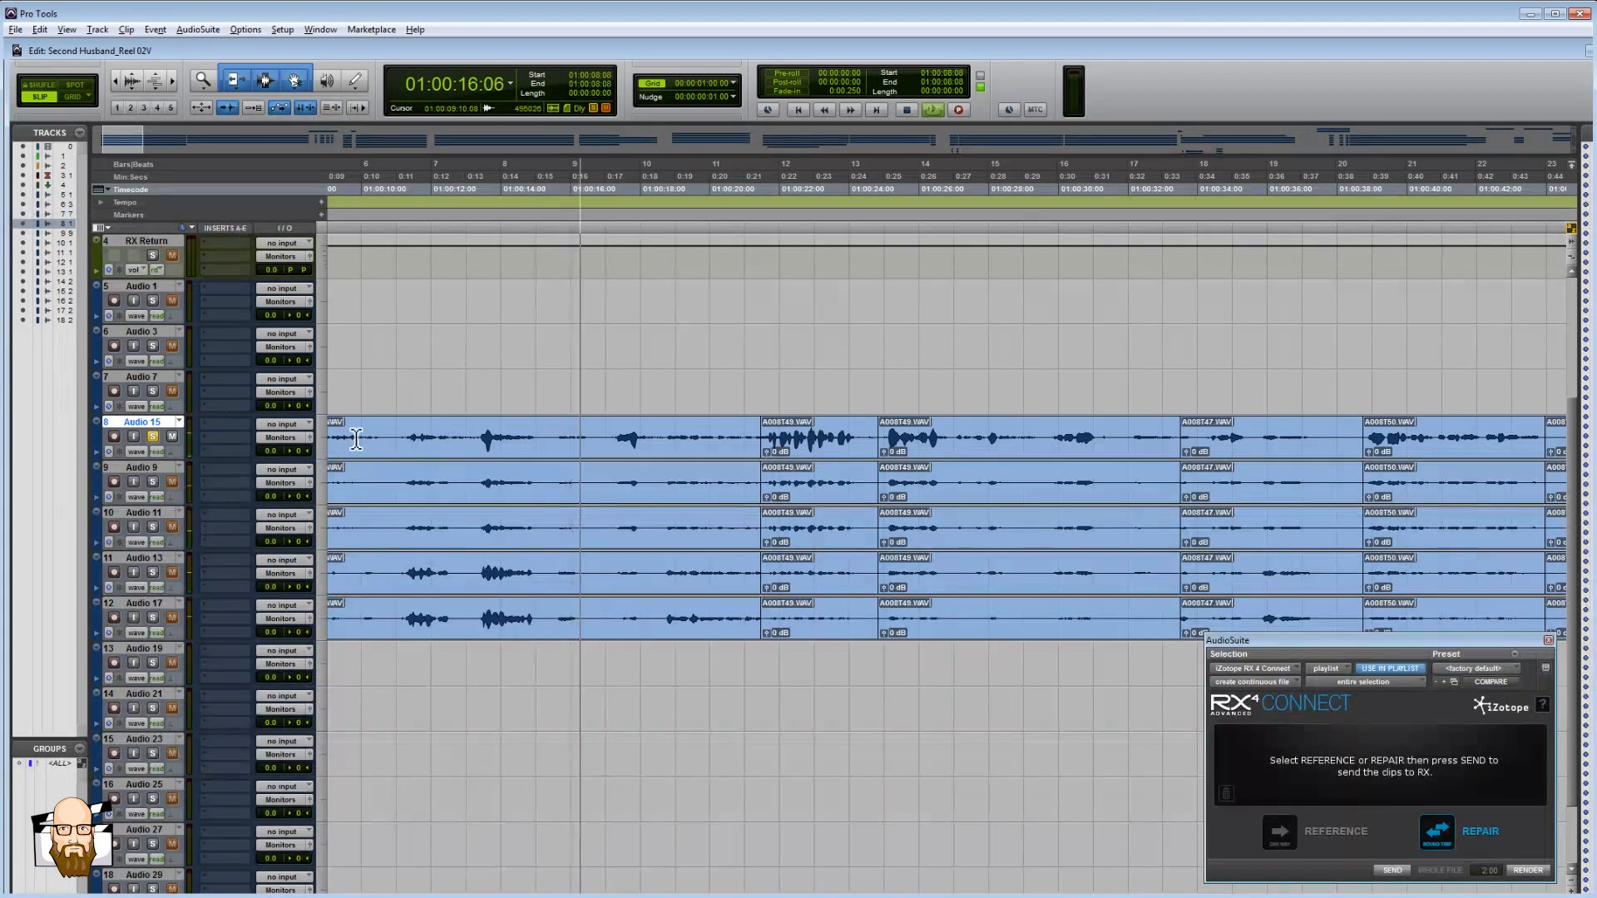
- Switch the solo between Audio 9 and Audio 15 during playback, finish with Audio 11 soloed, and stop playback
{"action": "left_click", "coordinate": [153, 483]}
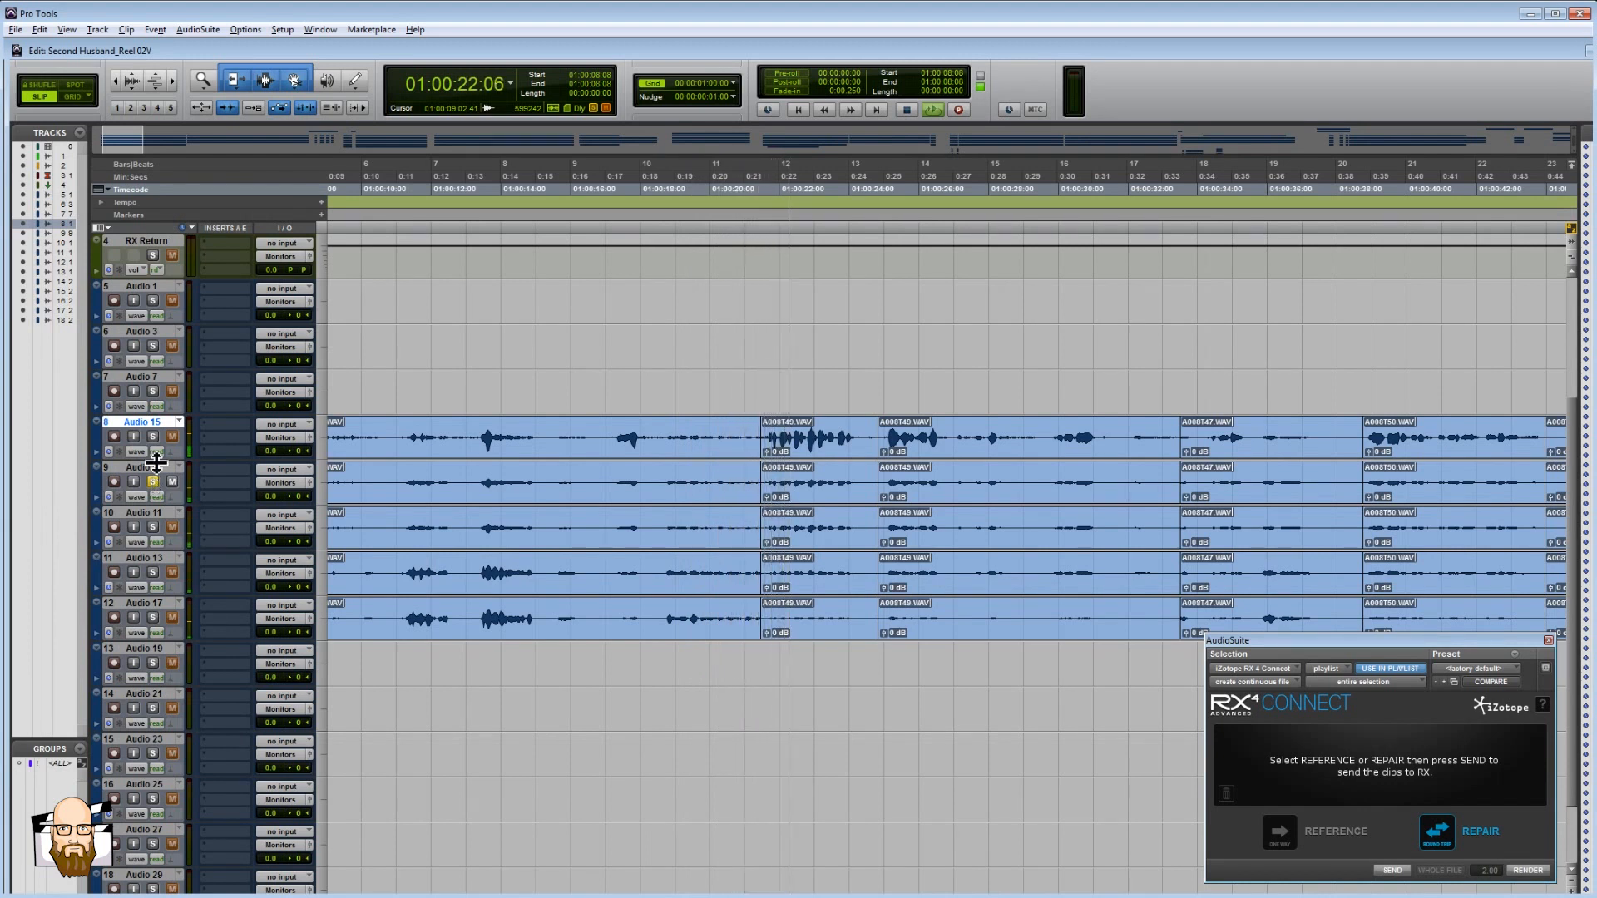
{"action": "left_click", "coordinate": [153, 438]}
{"action": "left_click", "coordinate": [155, 483]}
{"action": "left_click", "coordinate": [154, 482]}
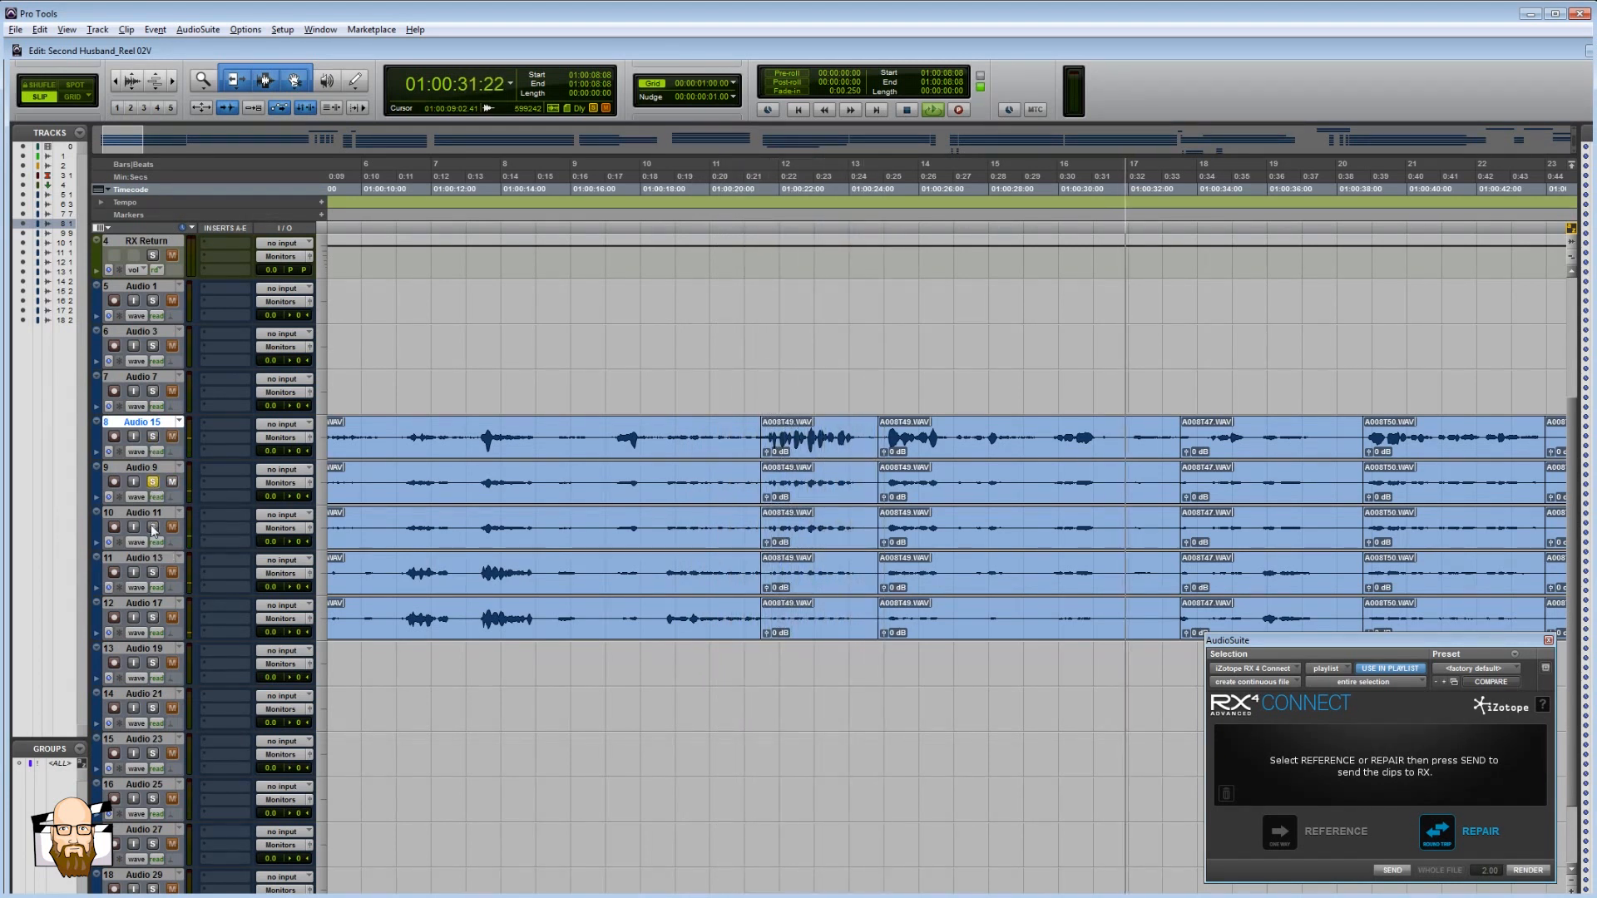
{"action": "left_click", "coordinate": [153, 527]}
{"action": "key", "text": "space"}
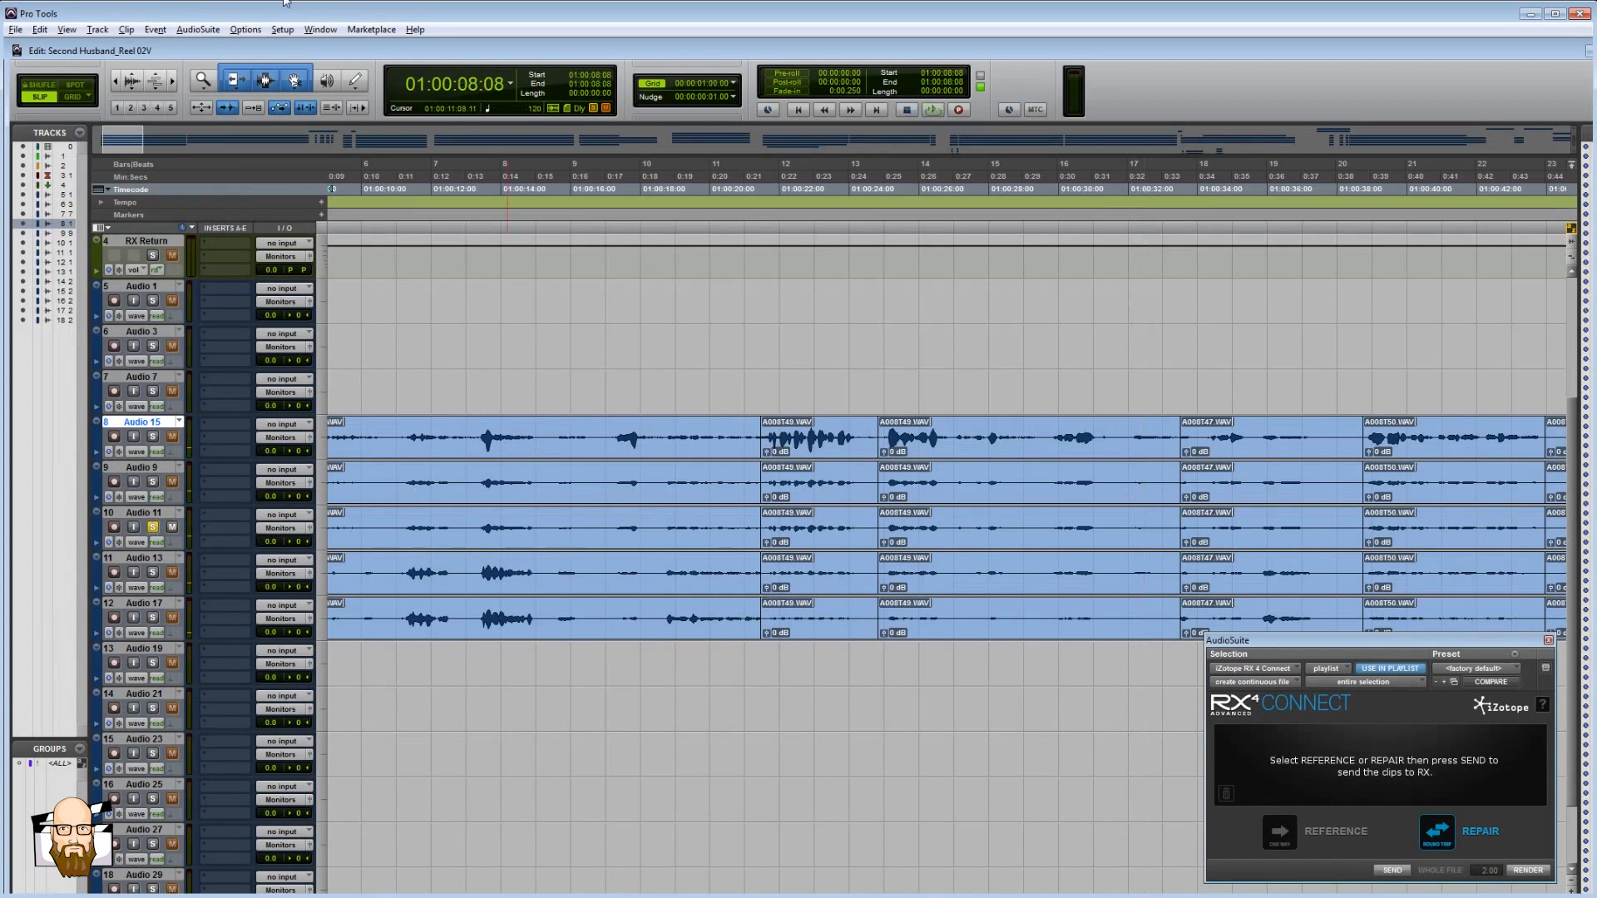
- Set the solo mode to Latch
{"action": "left_click", "coordinate": [245, 29]}
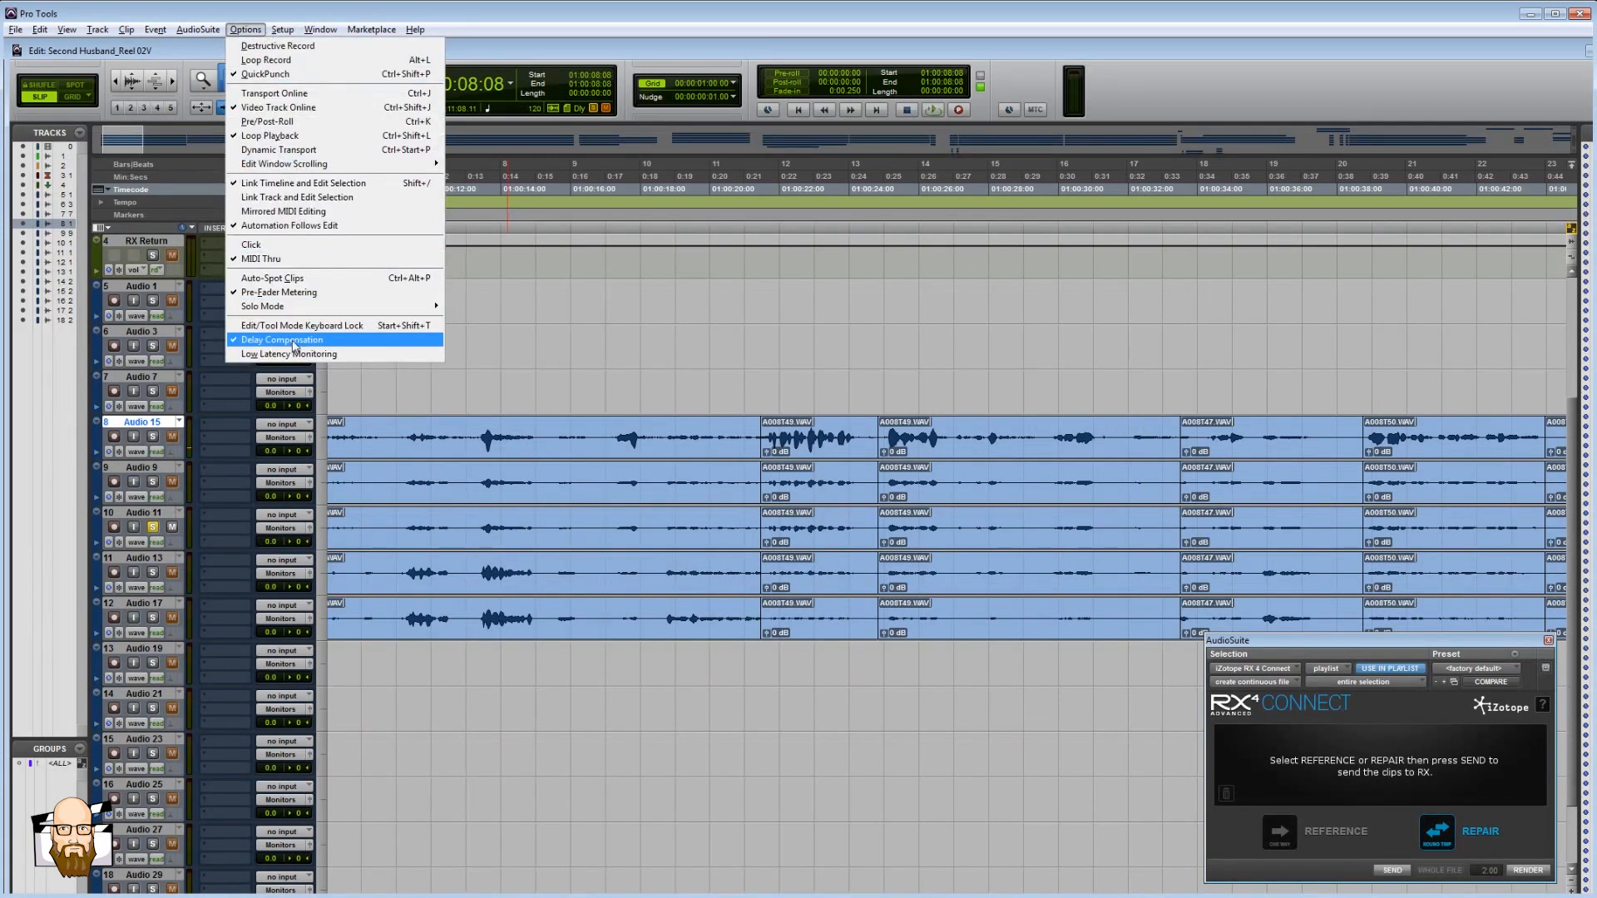
{"action": "mouse_move", "coordinate": [431, 312]}
{"action": "left_click", "coordinate": [453, 355]}
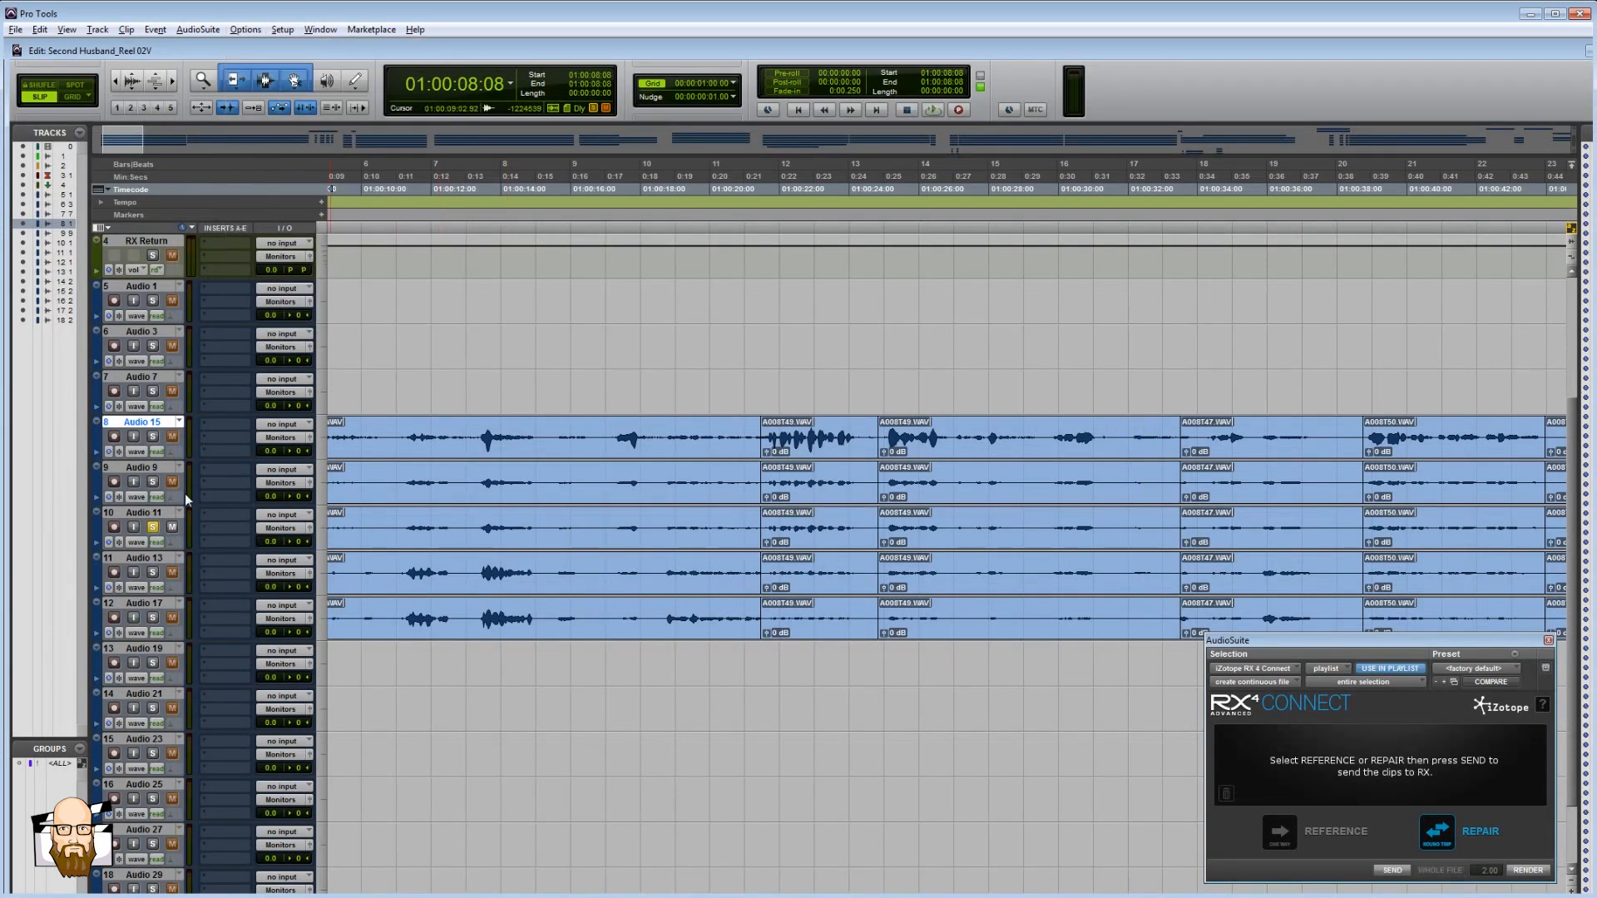
- Play from 01:00:11:00 while adding solos on Audio 9, 15, 13 and 17, clear all solos, and stop playback
{"action": "left_click", "coordinate": [398, 433]}
{"action": "key", "text": "space"}
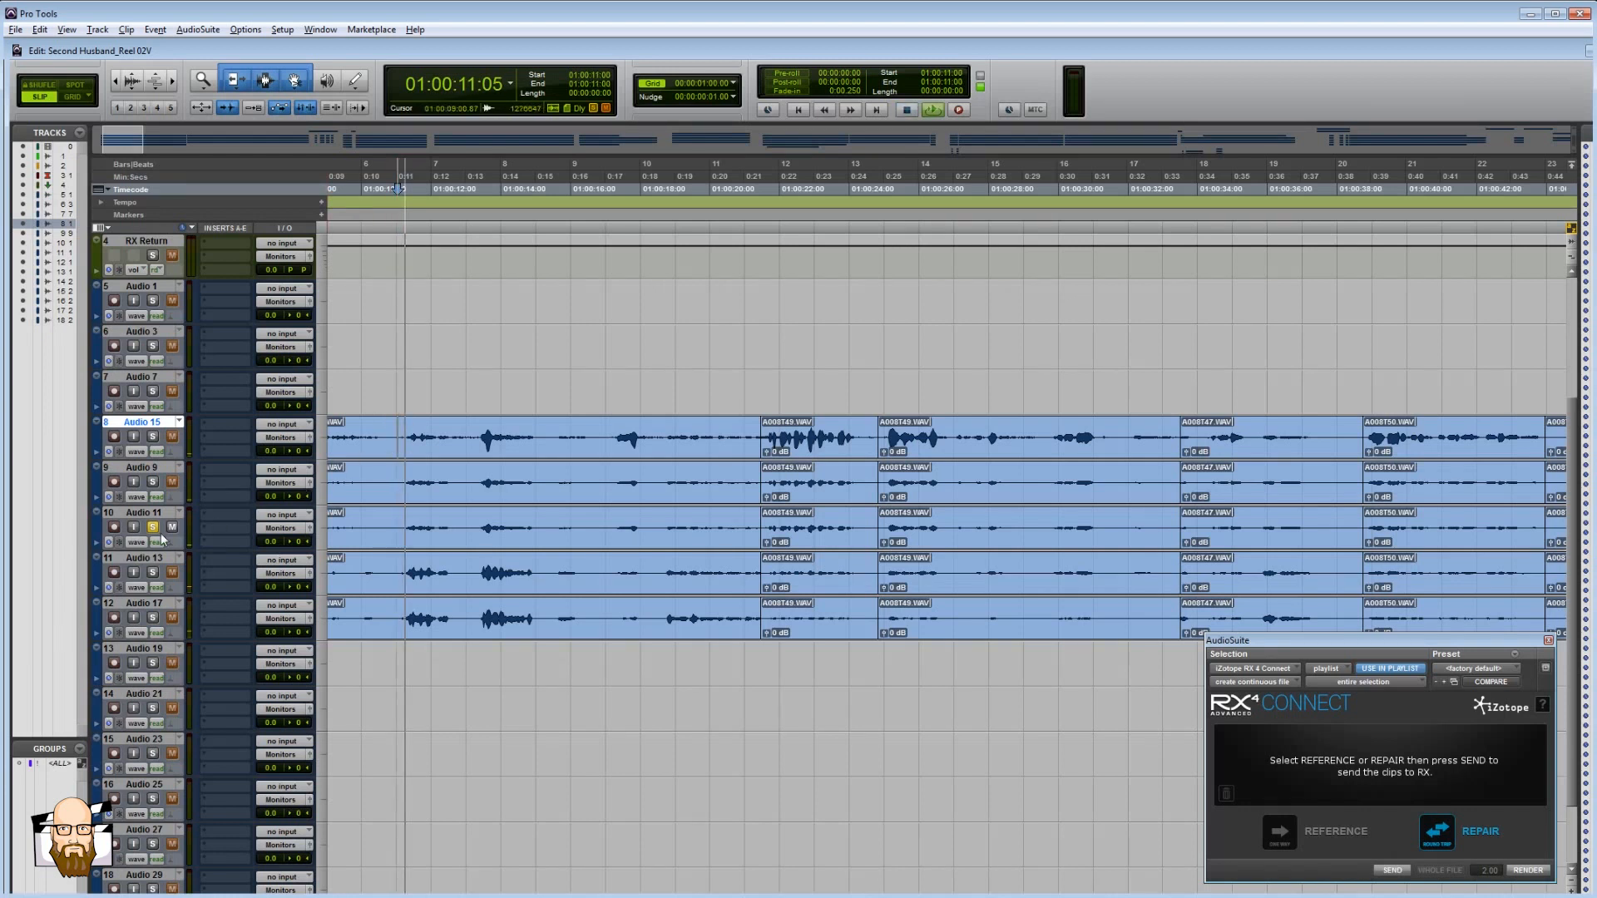
{"action": "left_click", "coordinate": [152, 481]}
{"action": "left_click", "coordinate": [152, 436]}
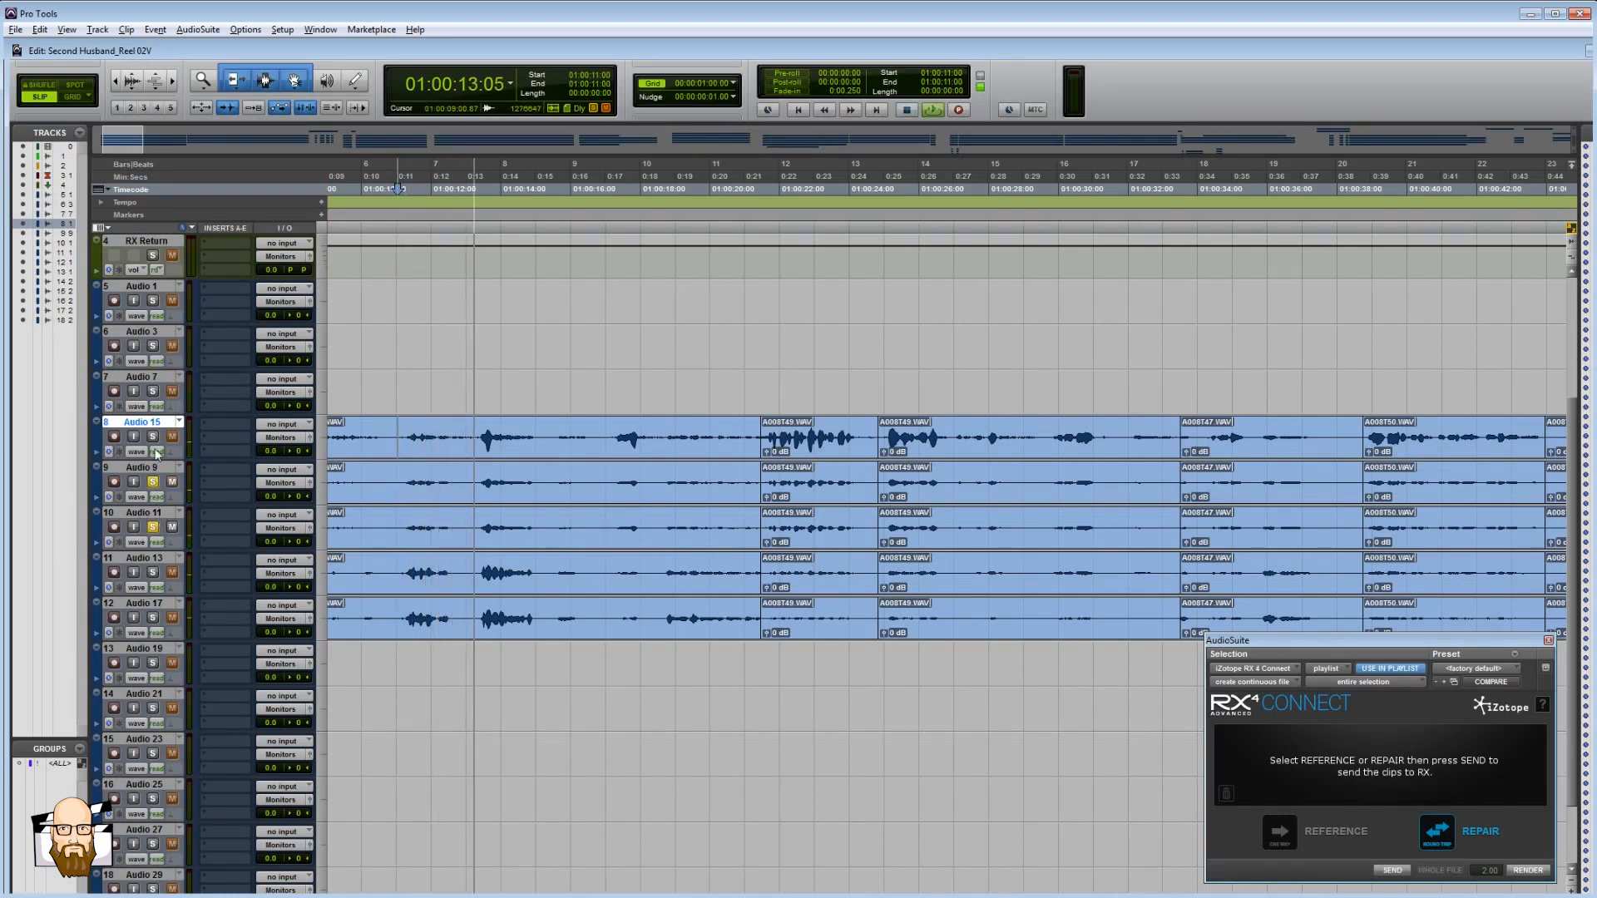
{"action": "left_click", "coordinate": [152, 572]}
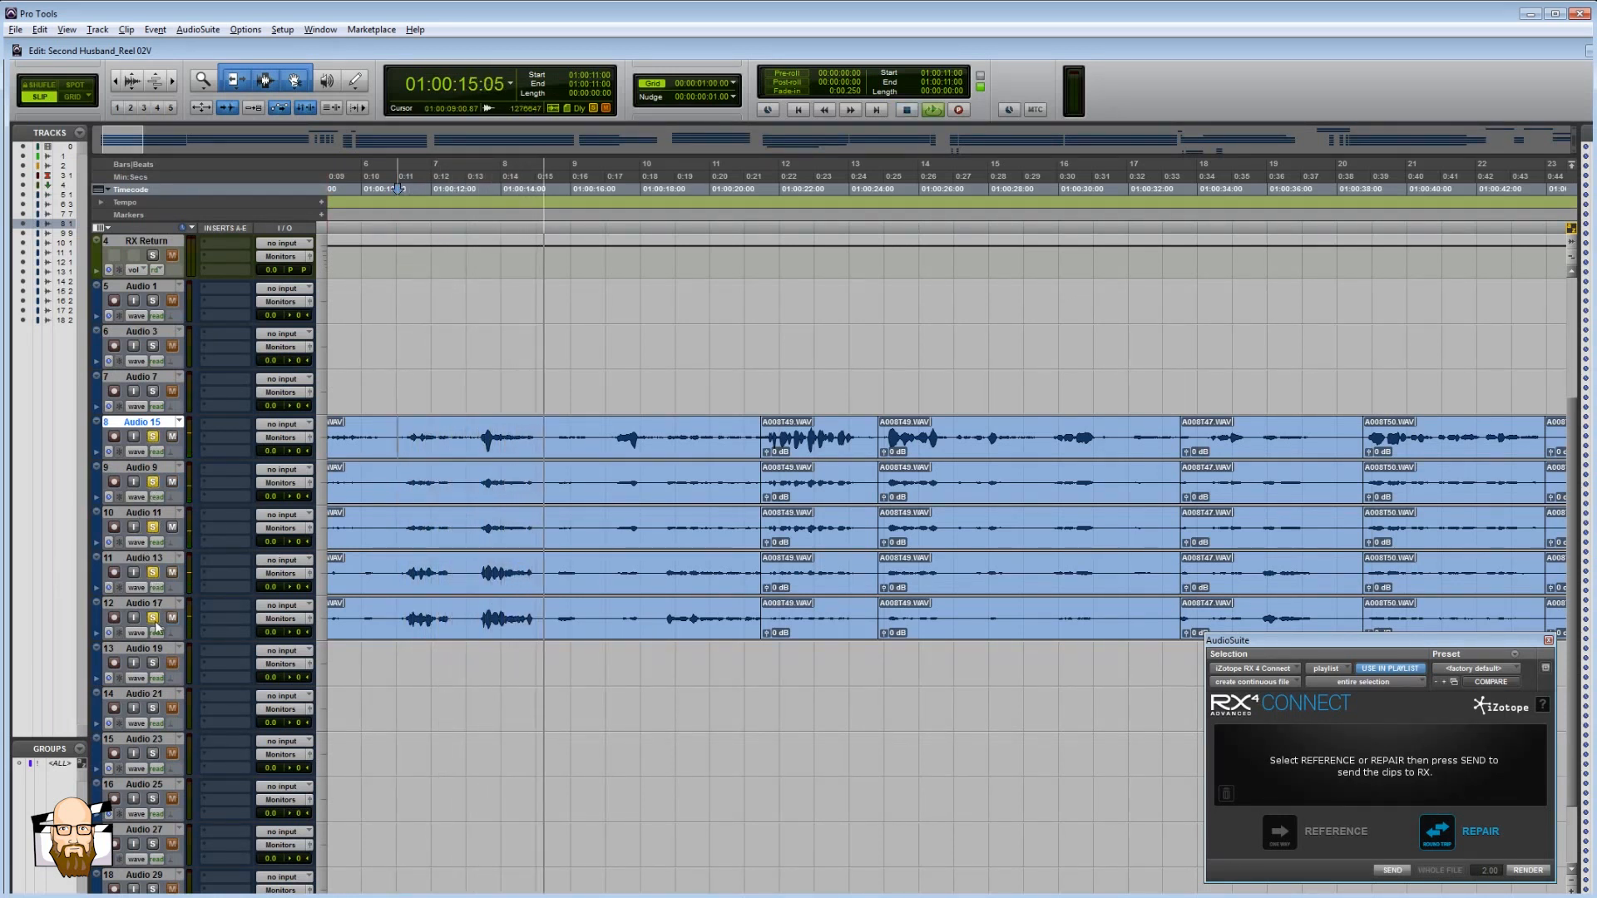
{"action": "left_click", "coordinate": [152, 617]}
{"action": "left_click", "coordinate": [155, 618], "text": "alt"}
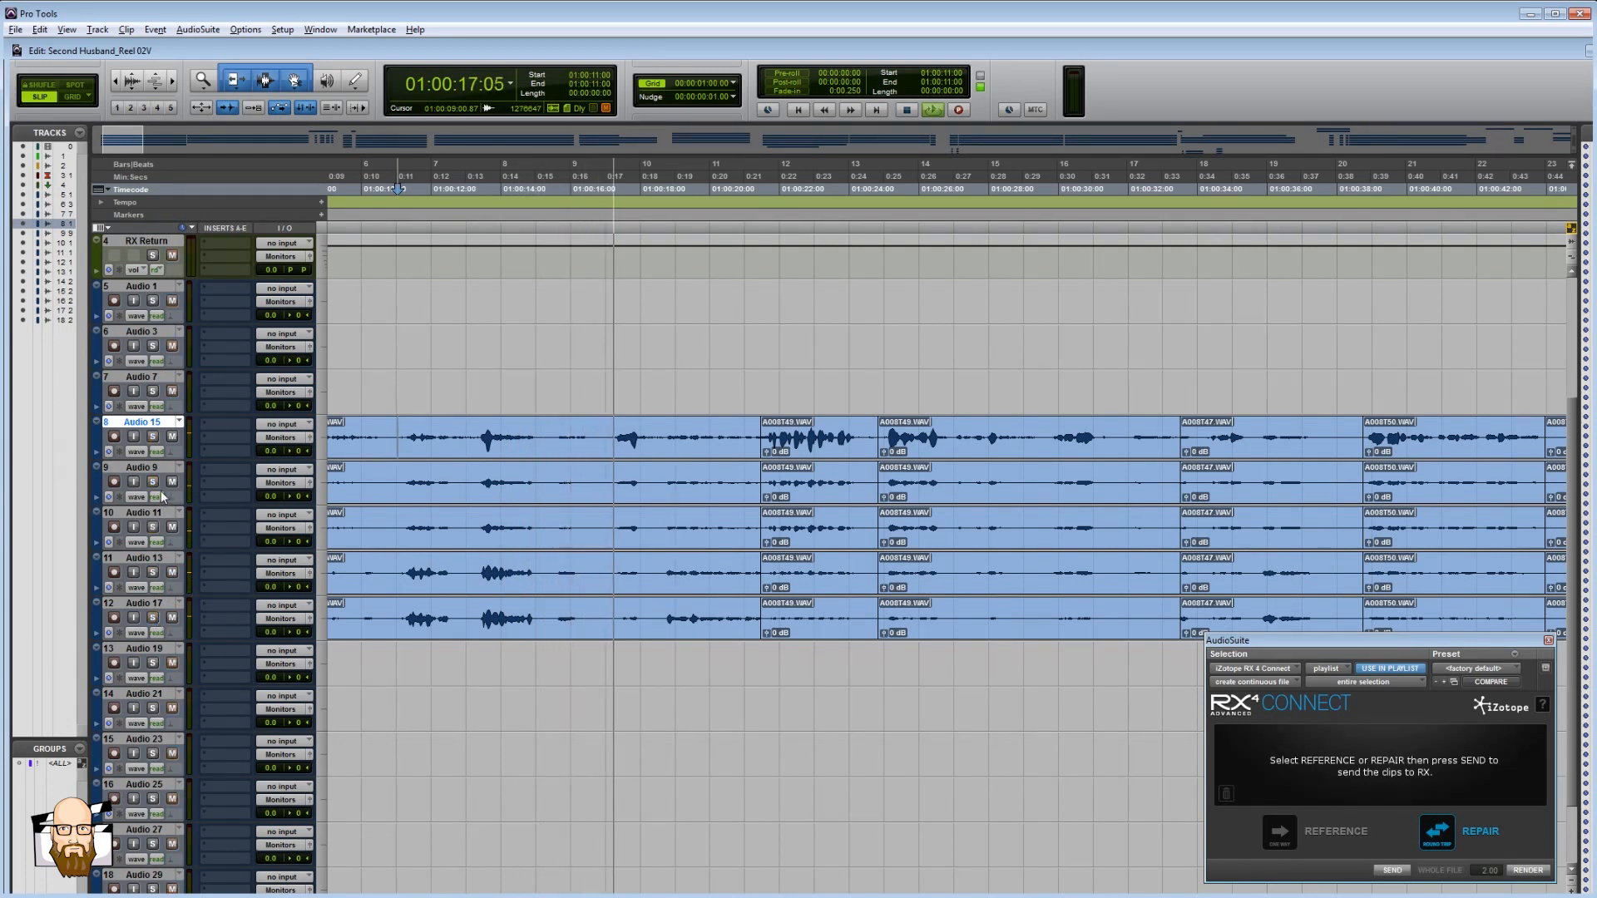
{"action": "key", "text": "space"}
- Set the solo mode to X-OR (Cancels Previous Solo)
{"action": "left_click", "coordinate": [245, 29]}
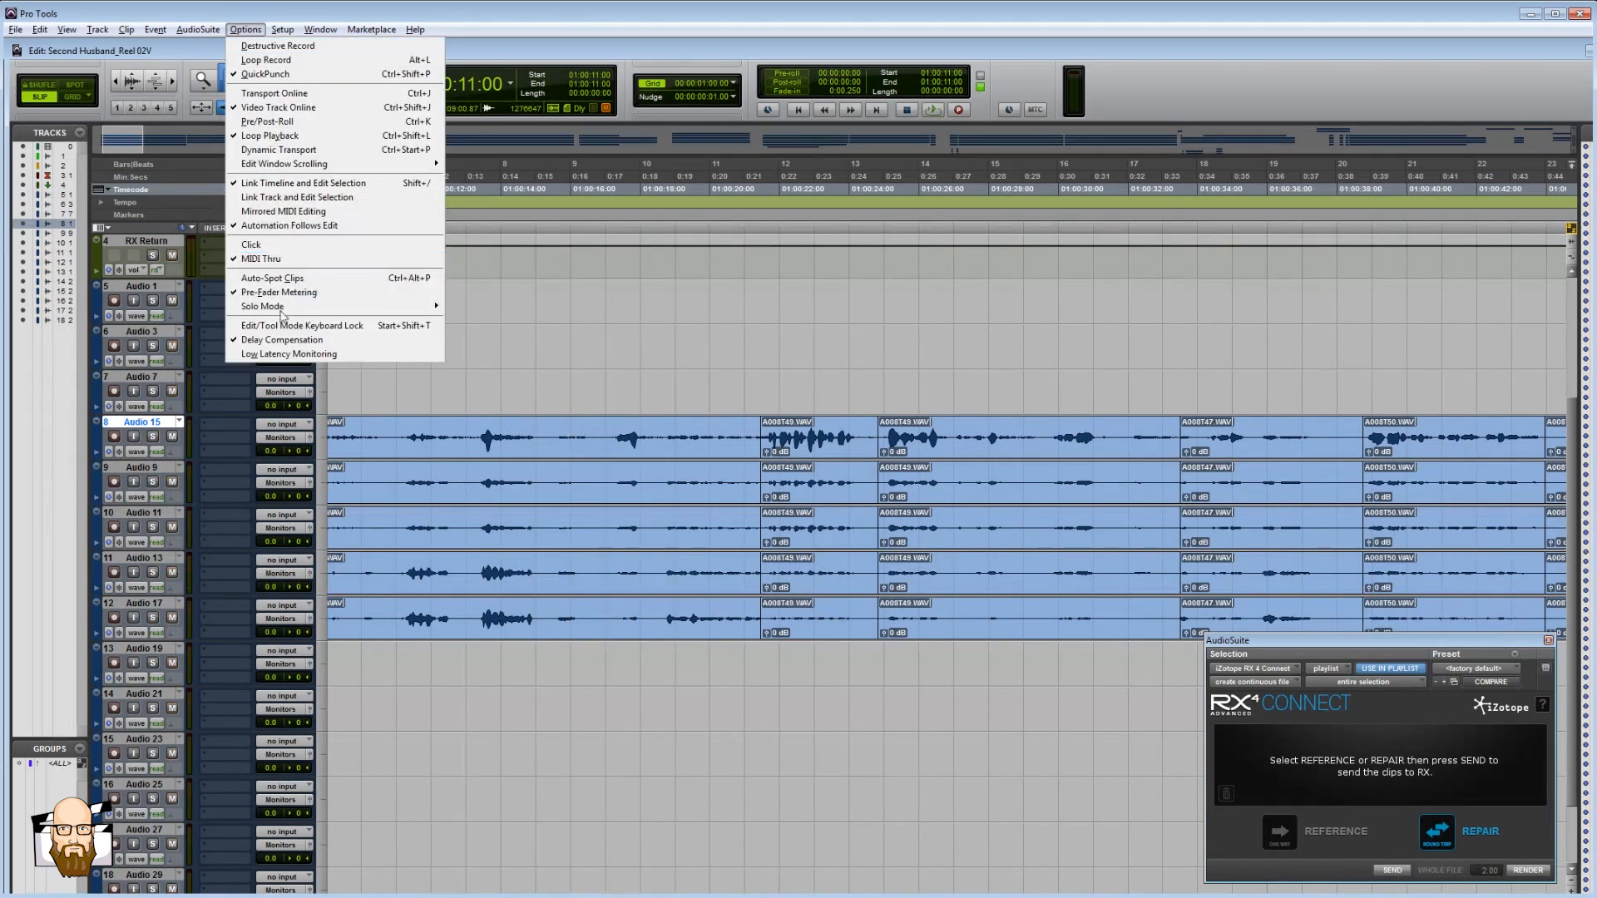
{"action": "mouse_move", "coordinate": [284, 309]}
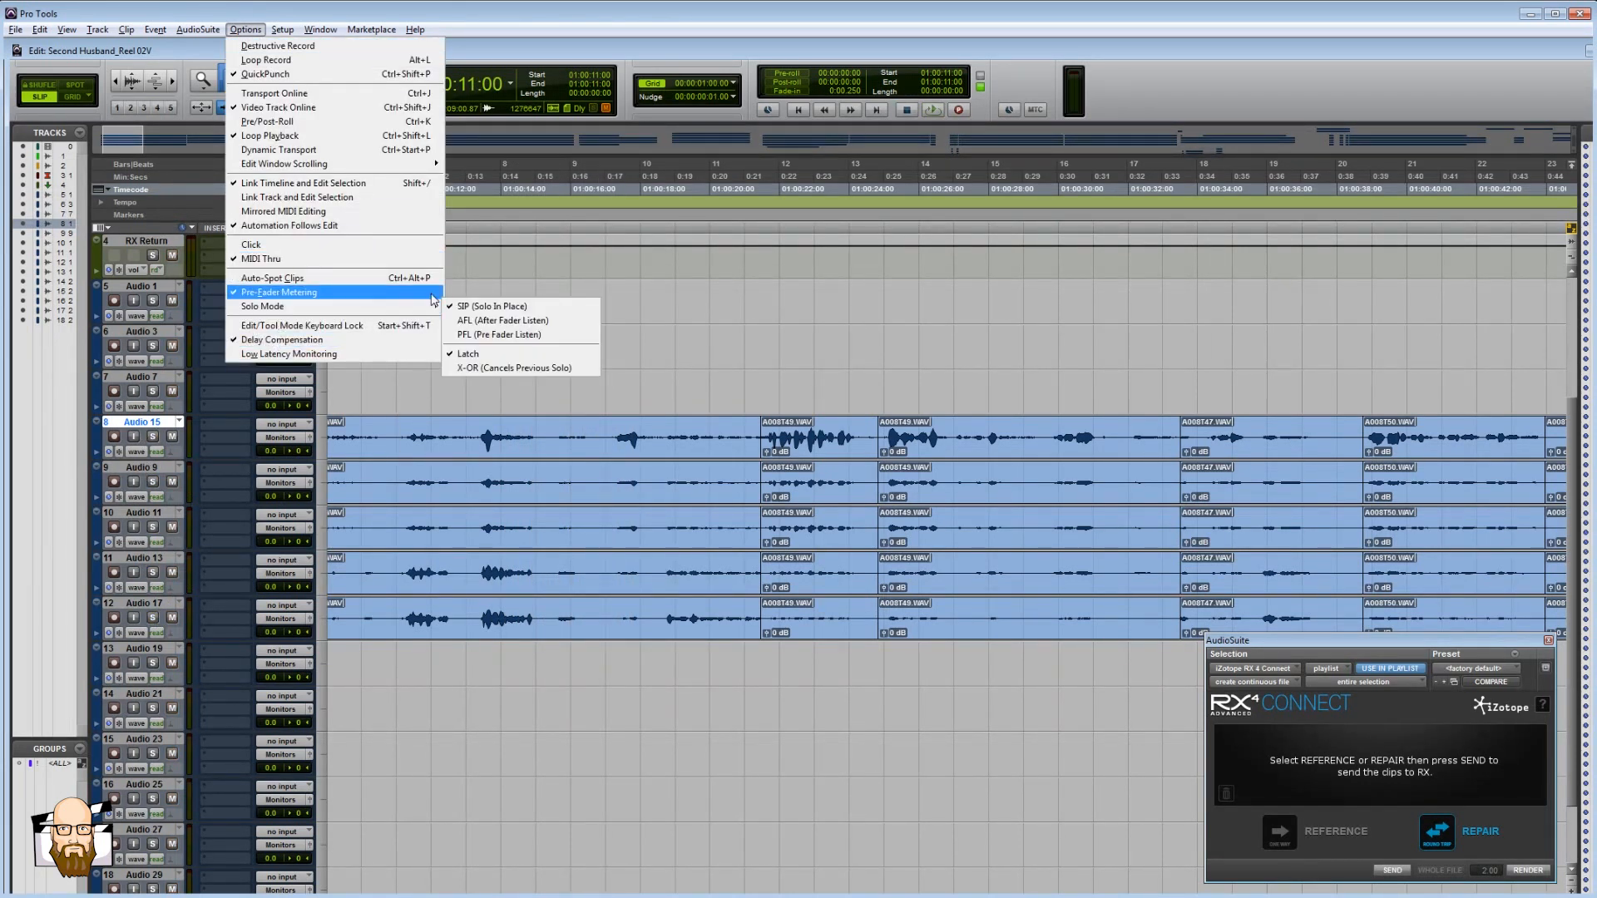
{"action": "left_click", "coordinate": [491, 368]}
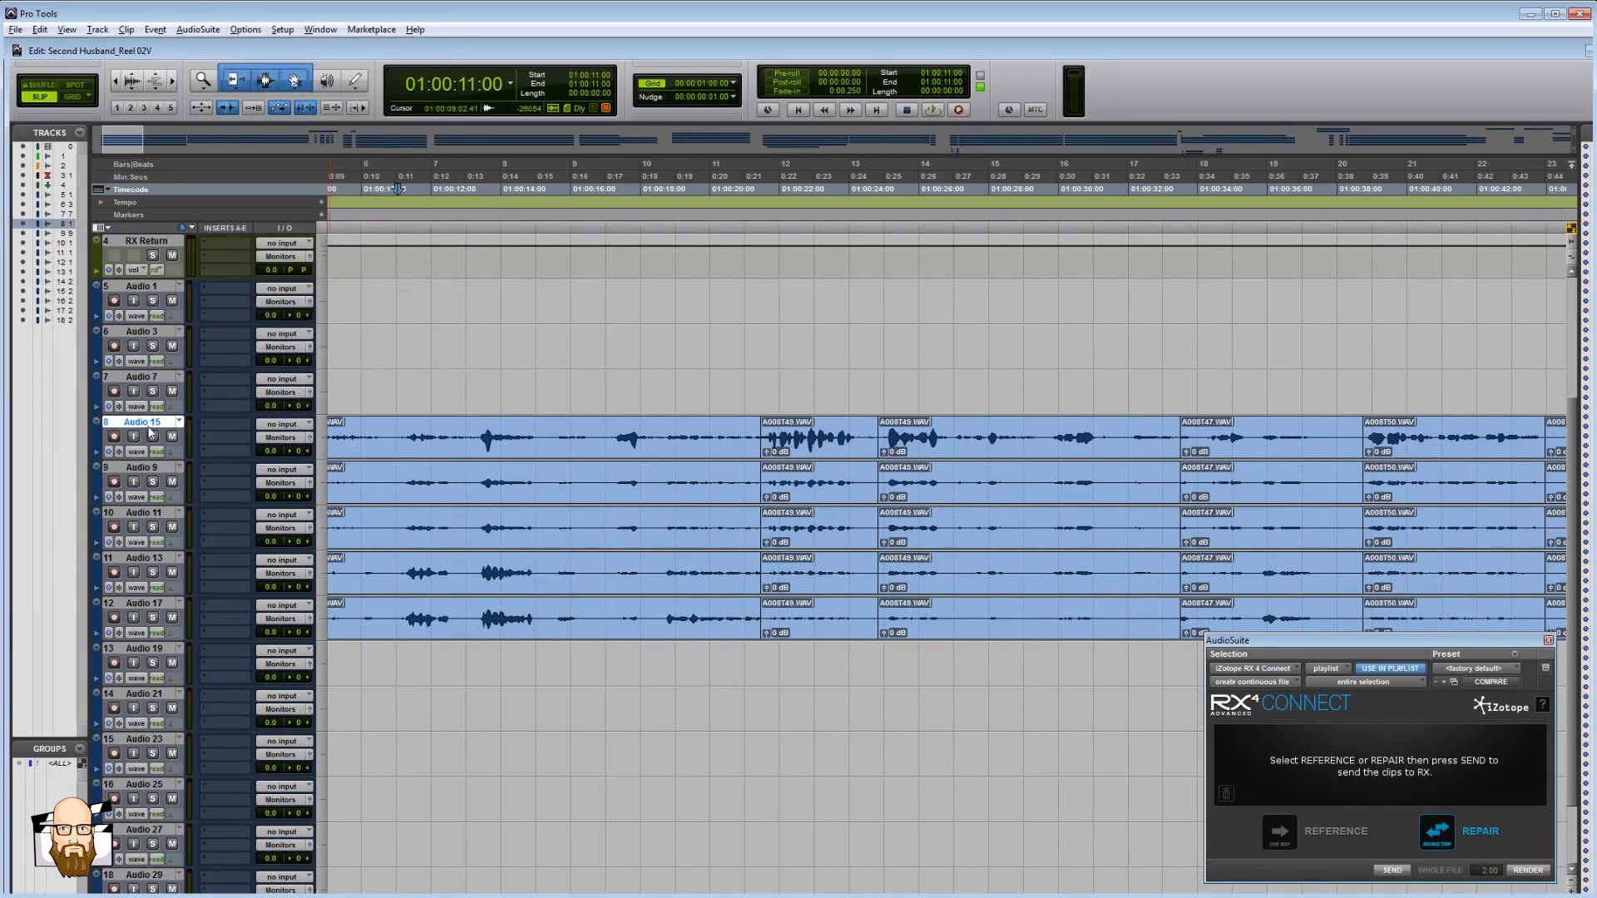
- Place the edit cursor on Audio 15 just before the first line of dialogue, at 01:00:11:06
{"action": "scroll", "coordinate": [574, 476], "scroll_direction": "left", "scroll_amount": 3}
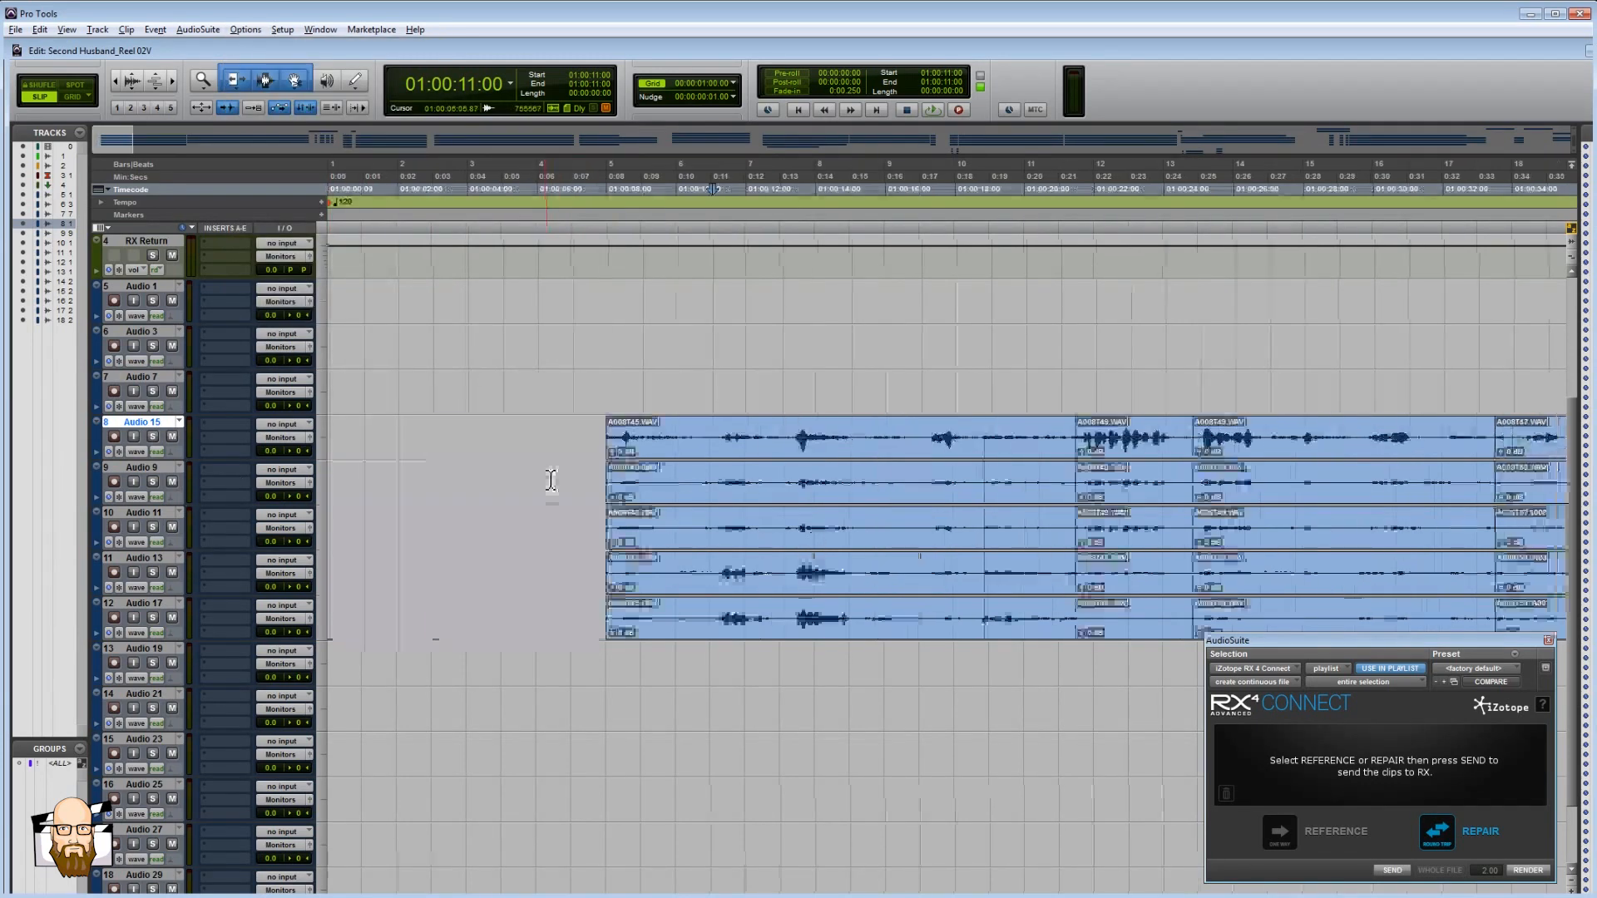
{"action": "left_click", "coordinate": [722, 436]}
{"action": "key", "text": "t"}
{"action": "key", "text": "t"}
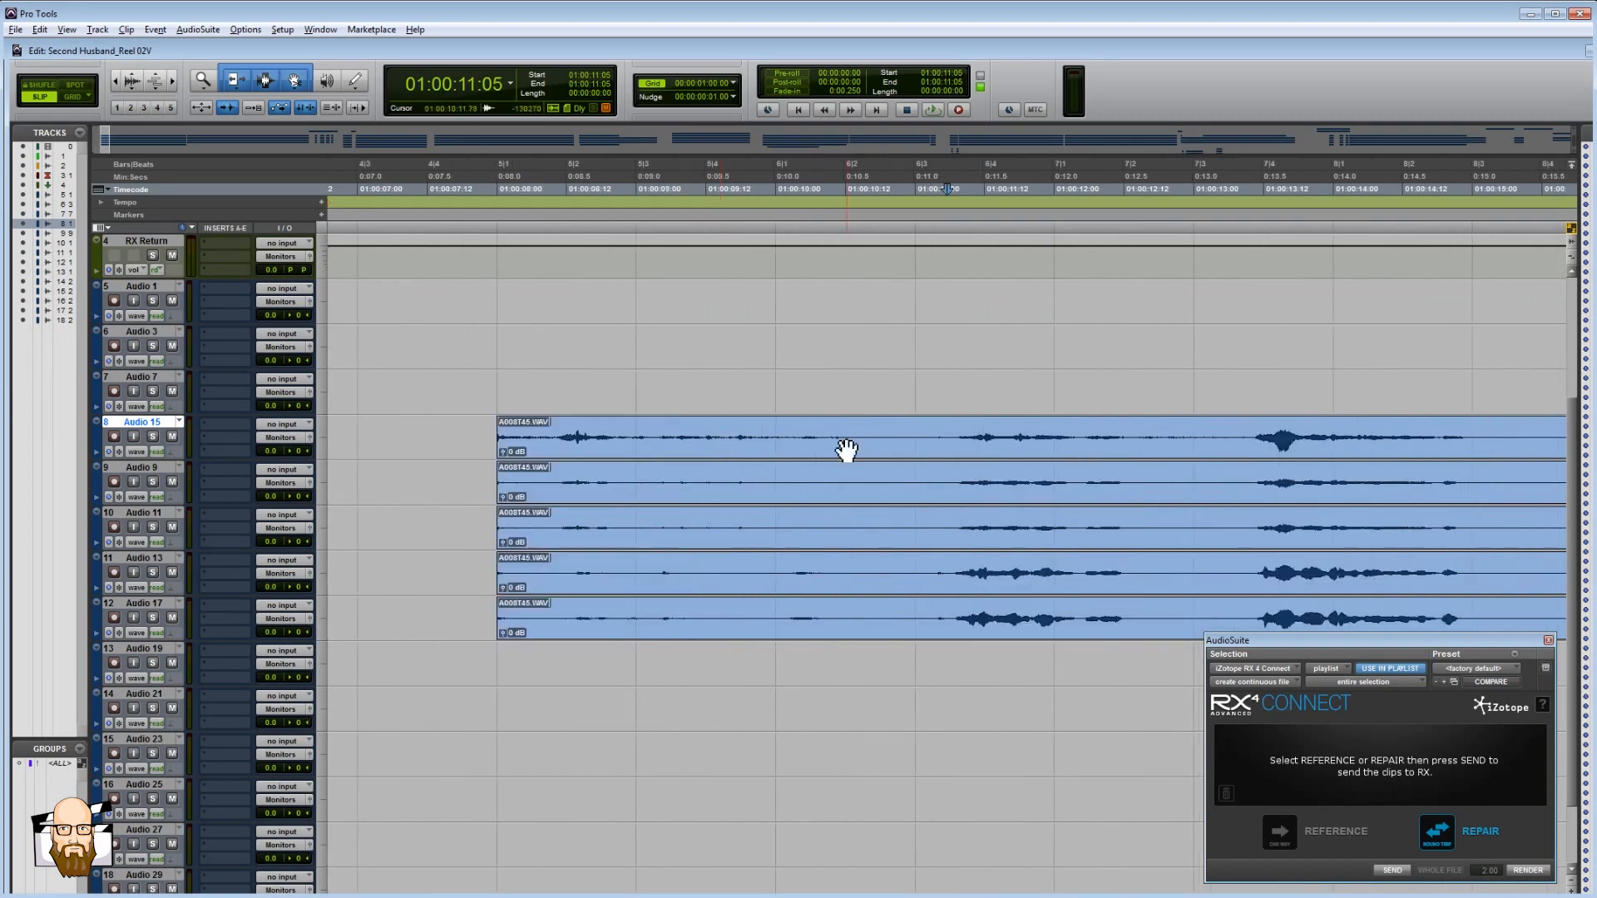
{"action": "scroll", "coordinate": [926, 449], "scroll_direction": "down", "scroll_amount": 2}
{"action": "left_click", "coordinate": [956, 405]}
{"action": "key", "text": "r"}
{"action": "left_click", "coordinate": [737, 348]}
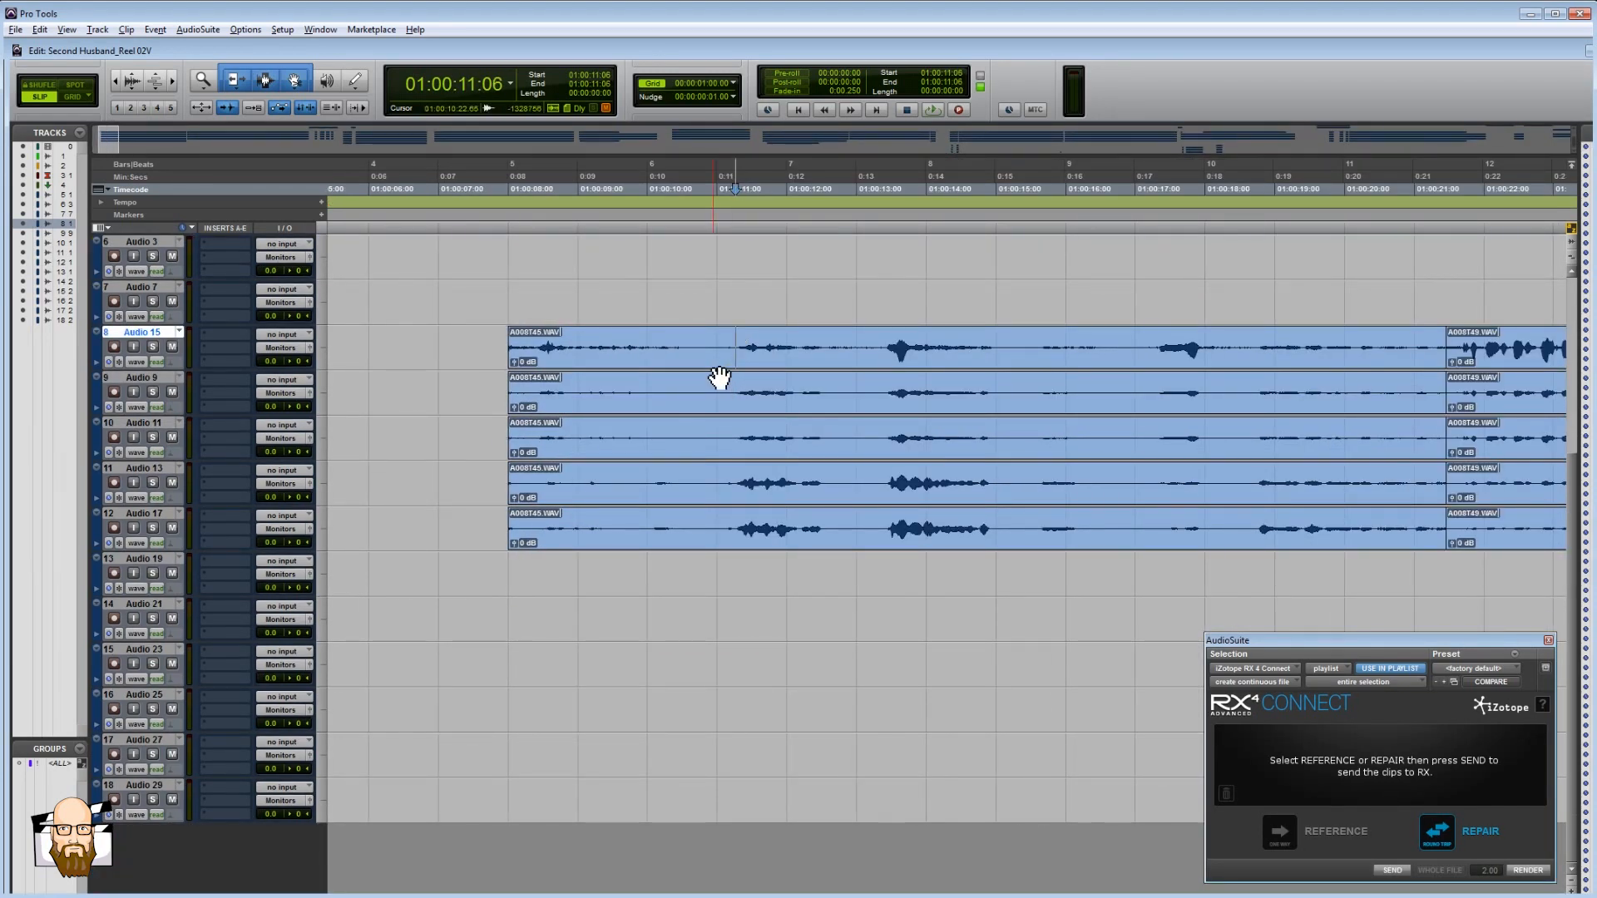
- Place the edit cursor on Audio 11 at 01:00:09:21 and solo that track
{"action": "left_click", "coordinate": [636, 346]}
{"action": "left_click", "coordinate": [144, 379]}
{"action": "left_click", "coordinate": [144, 424]}
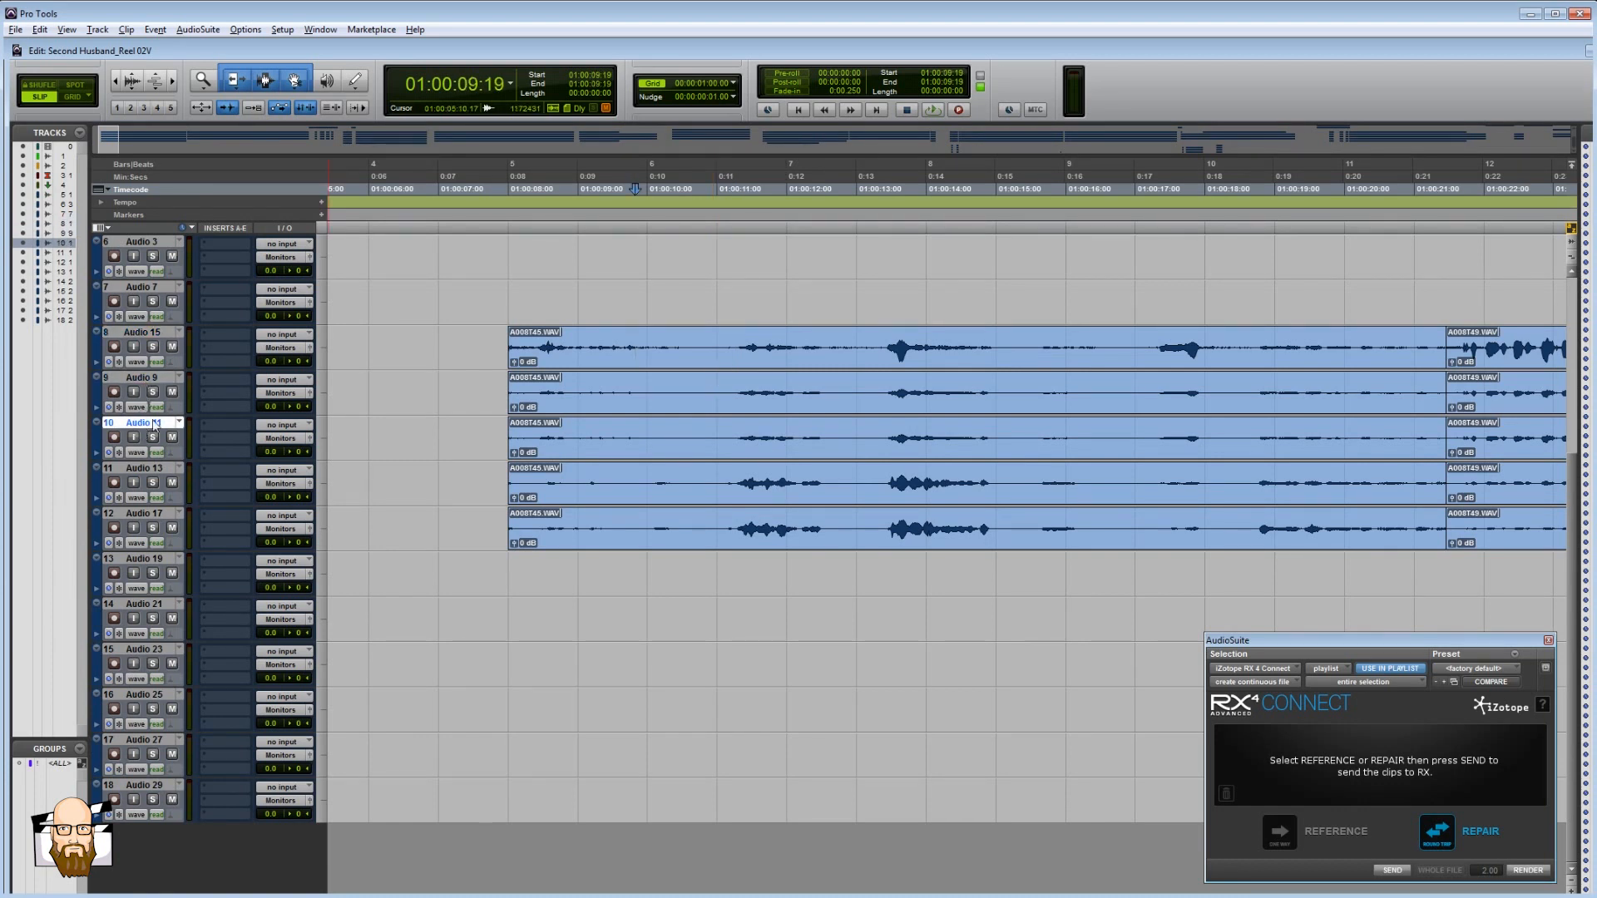
{"action": "left_click", "coordinate": [640, 439]}
{"action": "key", "text": "shift+s"}
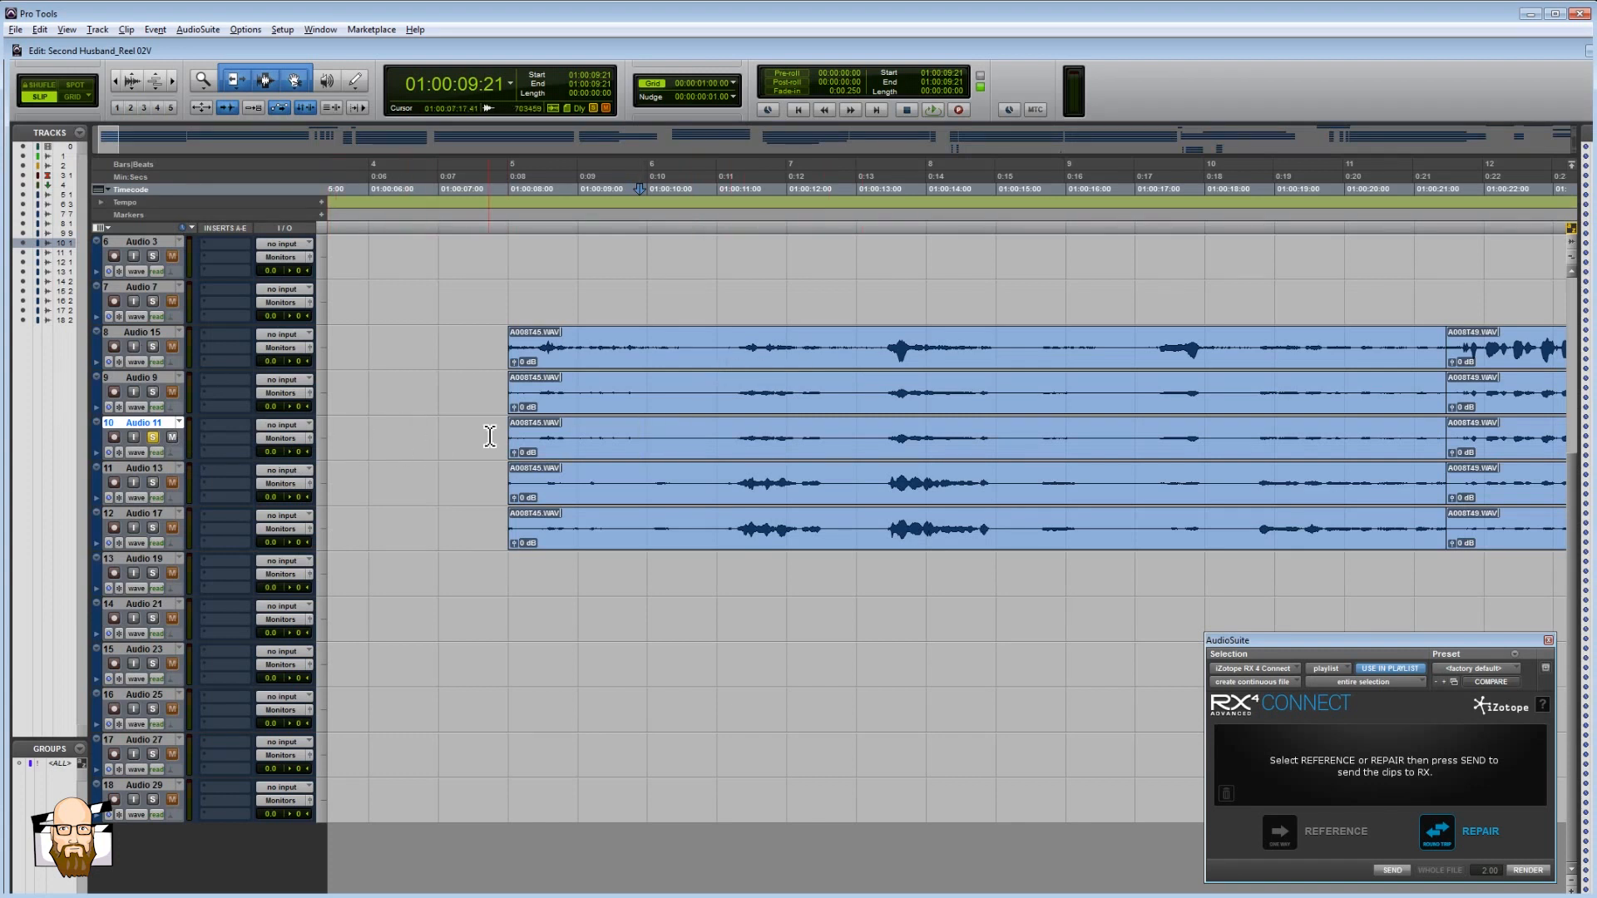
- Place the edit cursor at 01:00:11:04 on Audio 9, and toggle the solos of Audio 9 and Audio 11 individually
{"action": "left_click", "coordinate": [728, 391]}
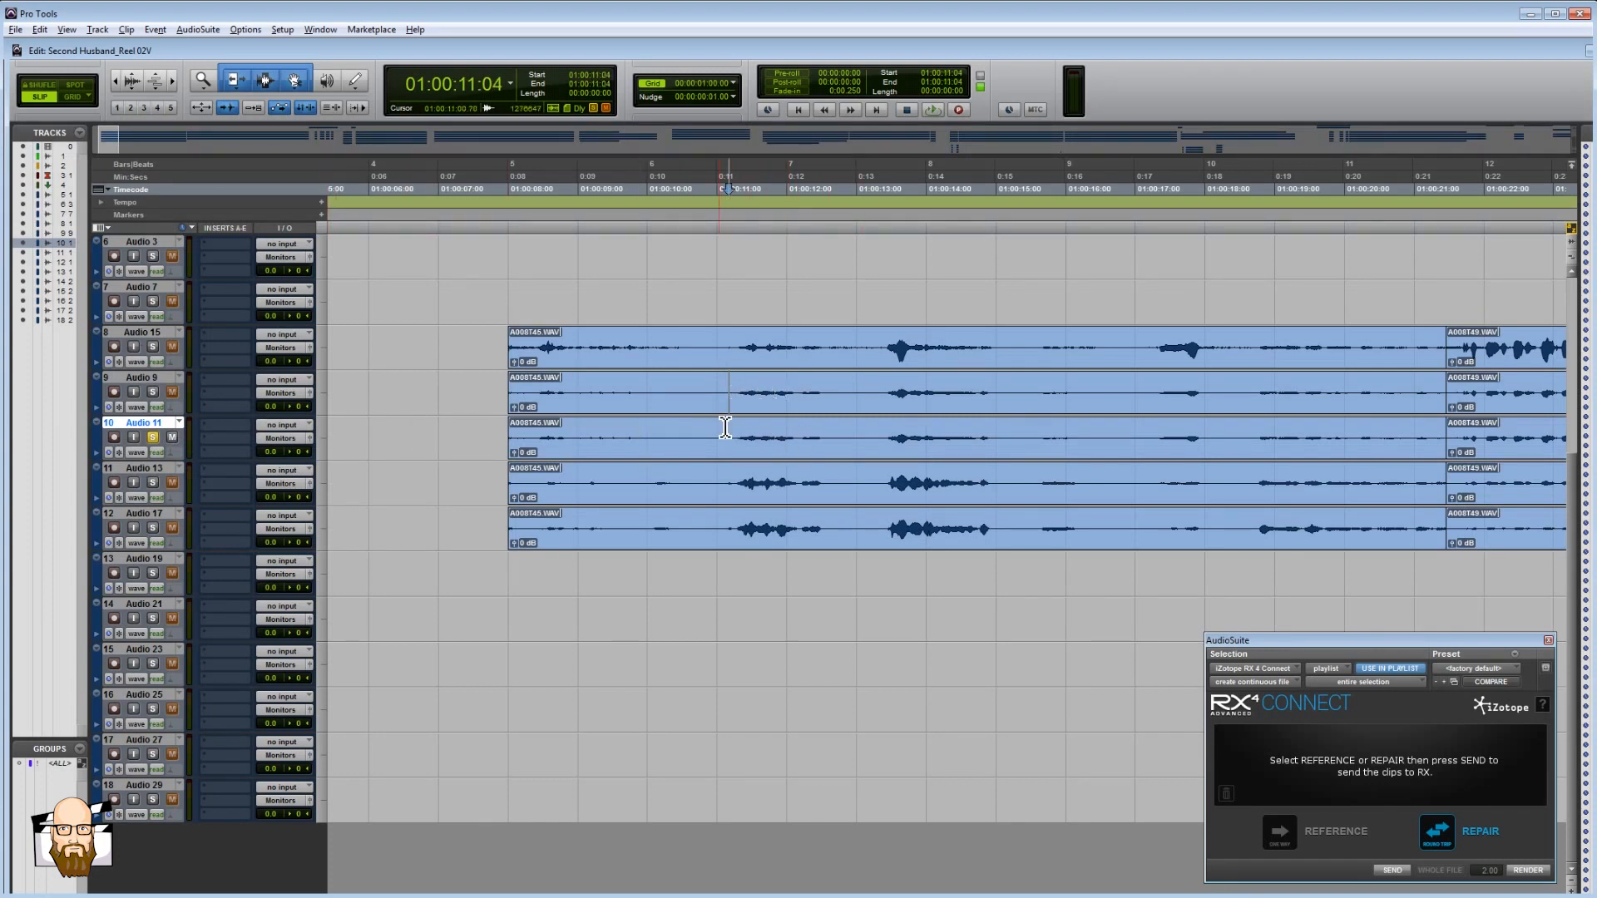
{"action": "left_click", "coordinate": [142, 378]}
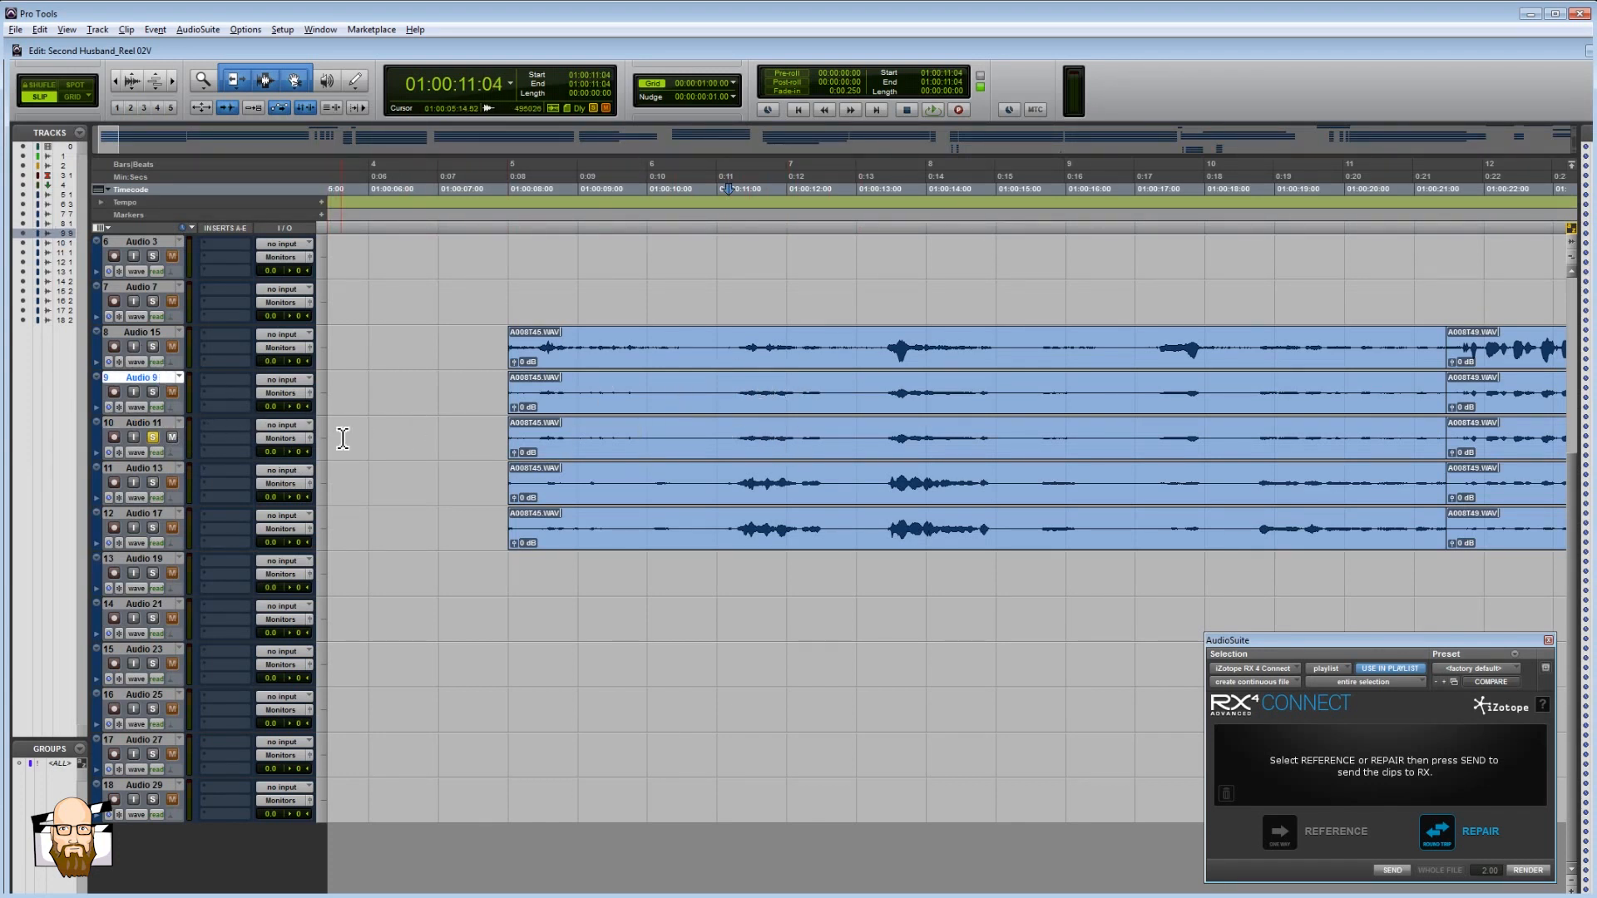
{"action": "left_click", "coordinate": [152, 391]}
{"action": "left_click", "coordinate": [133, 422]}
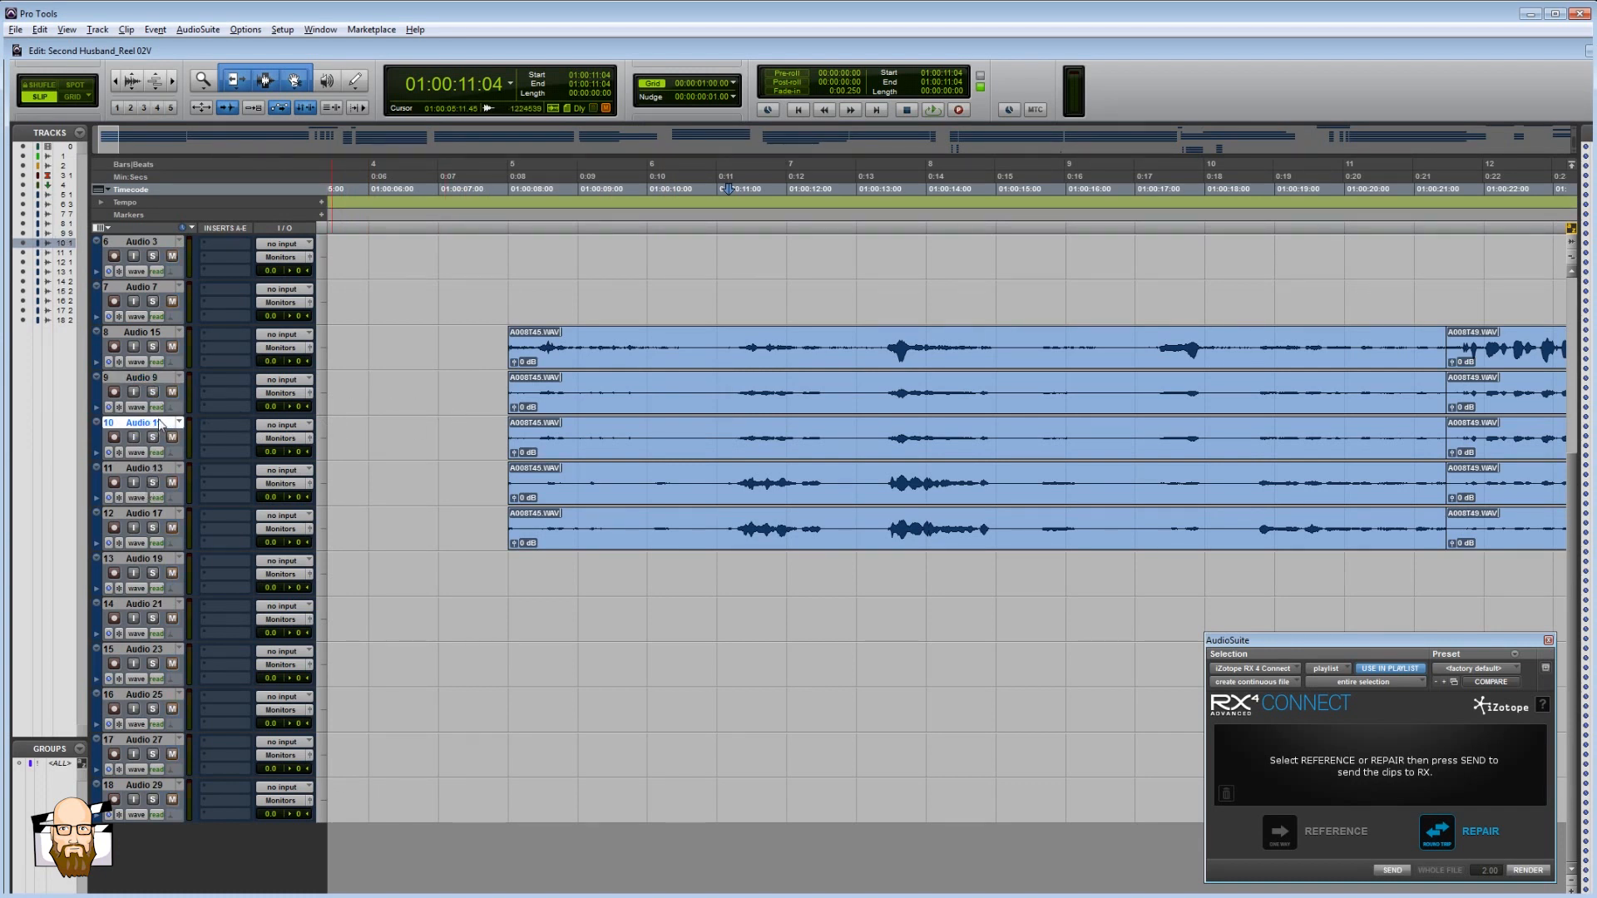
{"action": "left_click", "coordinate": [152, 437]}
- Switch the solo between Audio 11 and Audio 9 while moving the edit cursor across the tracks to 01:00:11:06
{"action": "left_click", "coordinate": [678, 431]}
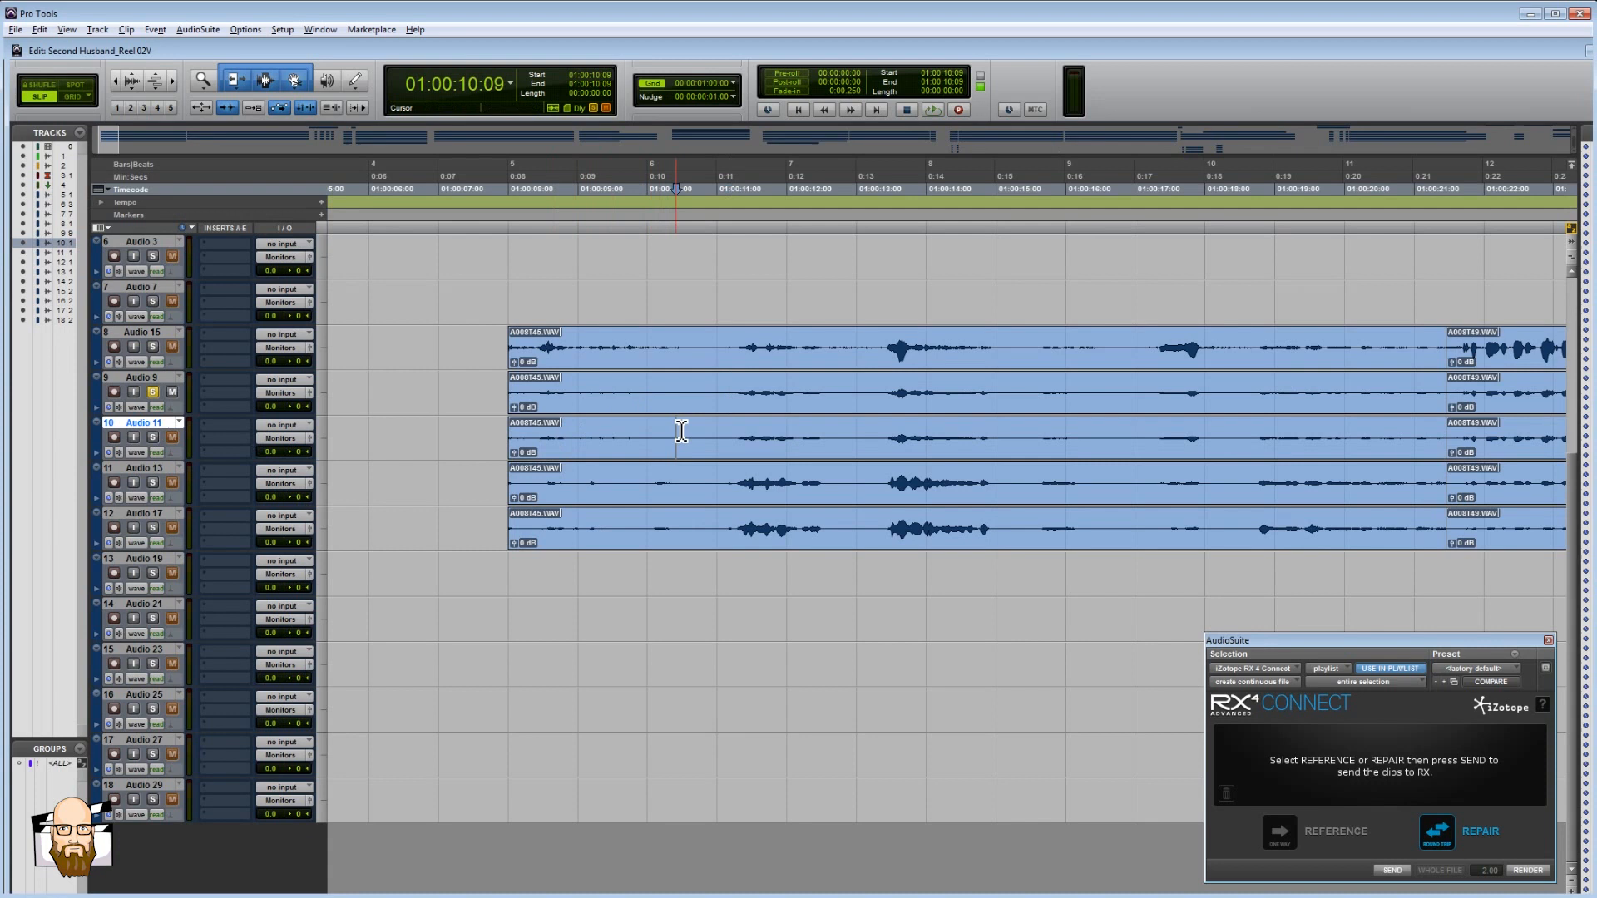
{"action": "left_click", "coordinate": [699, 481]}
{"action": "left_click", "coordinate": [741, 439]}
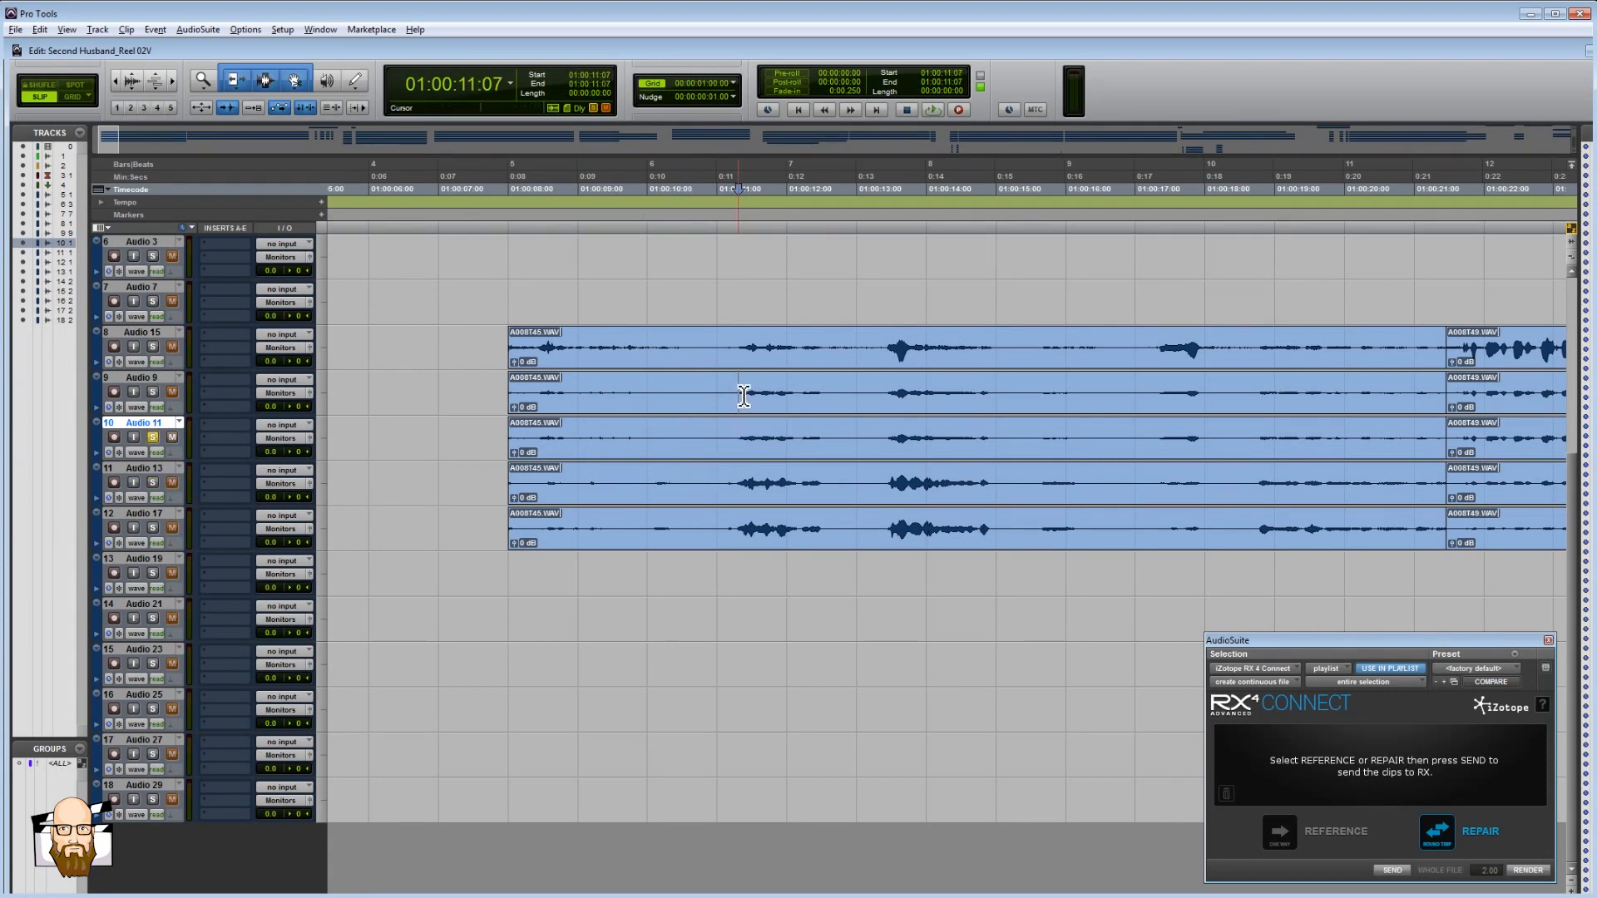
{"action": "key", "text": "shift+s"}
{"action": "left_click", "coordinate": [736, 341]}
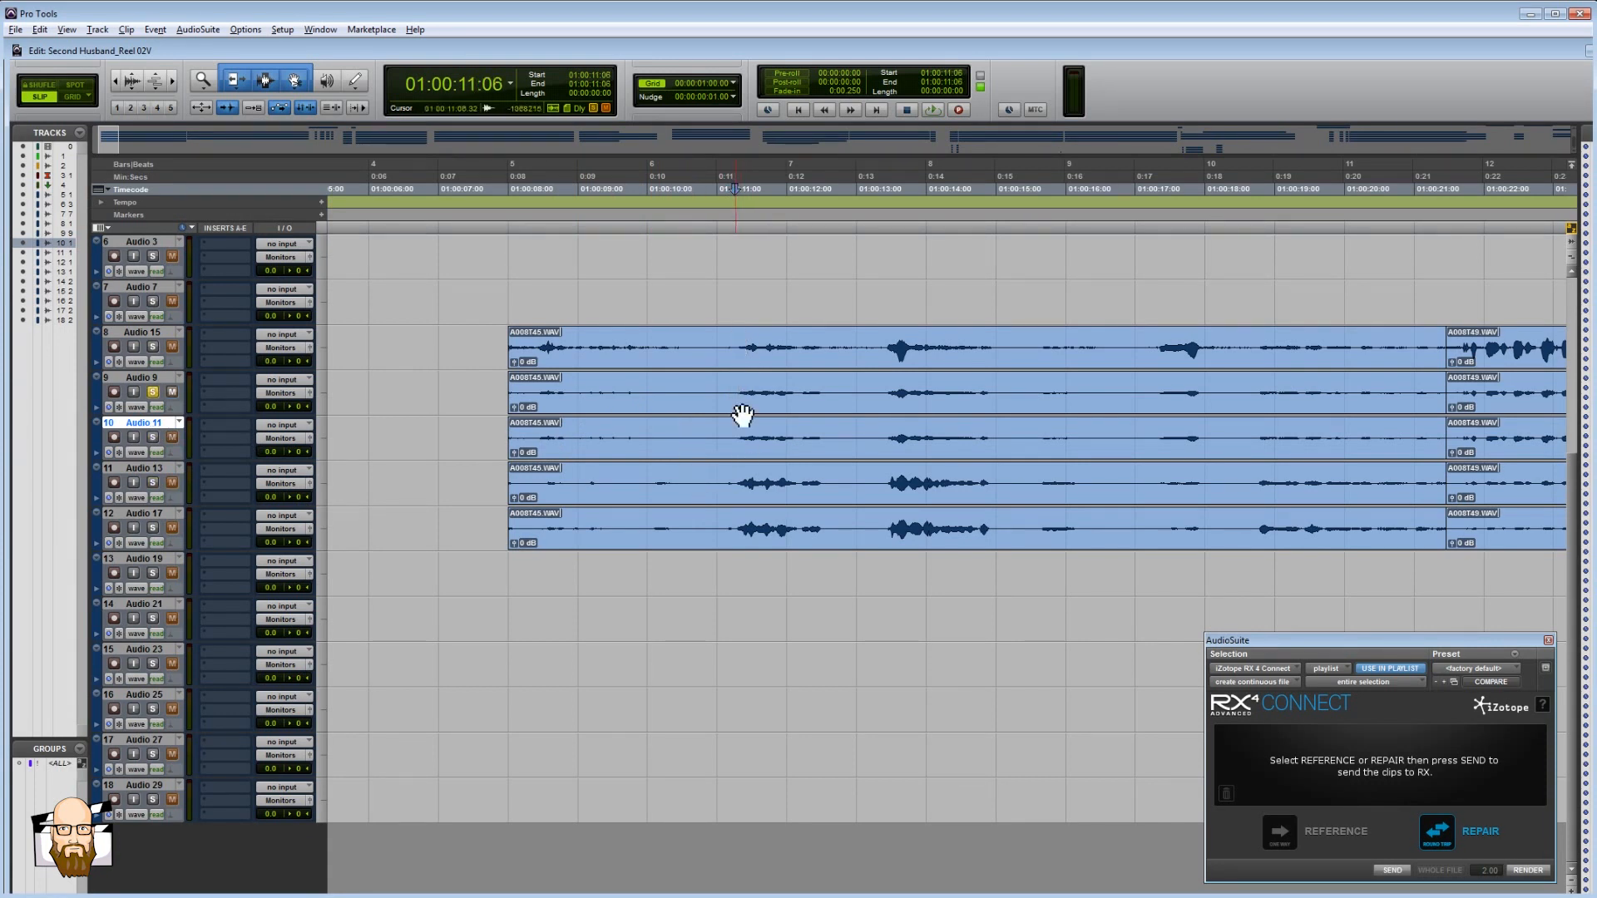
- Select the Audio 15 track and move the edit cursor down through Audio 9 and Audio 11 from 01:00:10:19
{"action": "left_click", "coordinate": [152, 379]}
{"action": "left_click", "coordinate": [148, 334]}
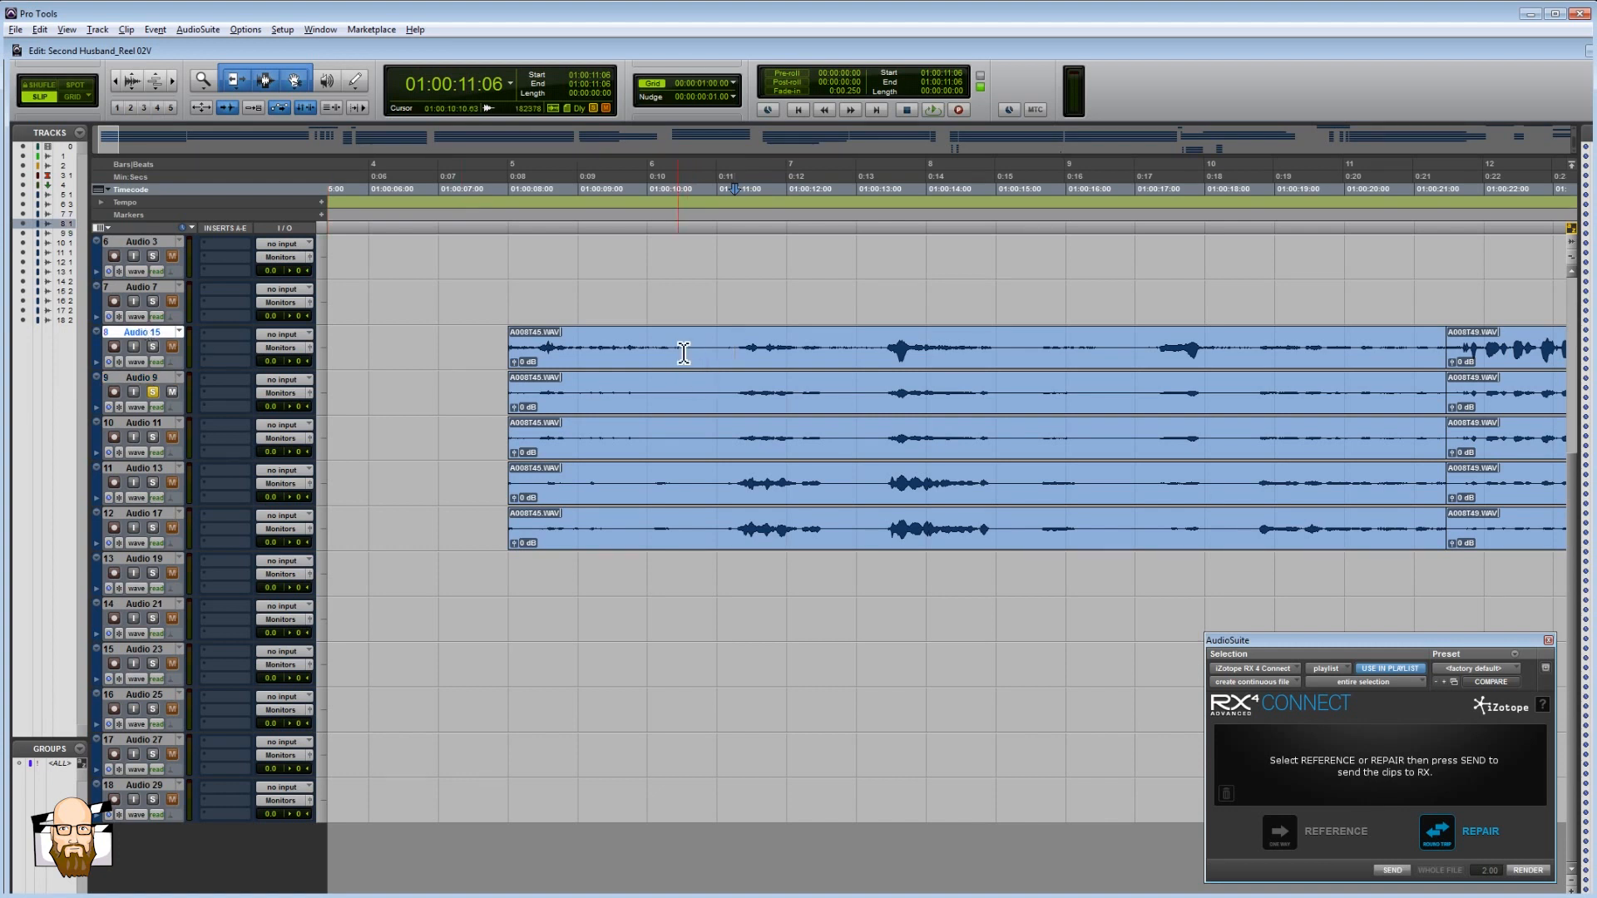
{"action": "left_click", "coordinate": [702, 394]}
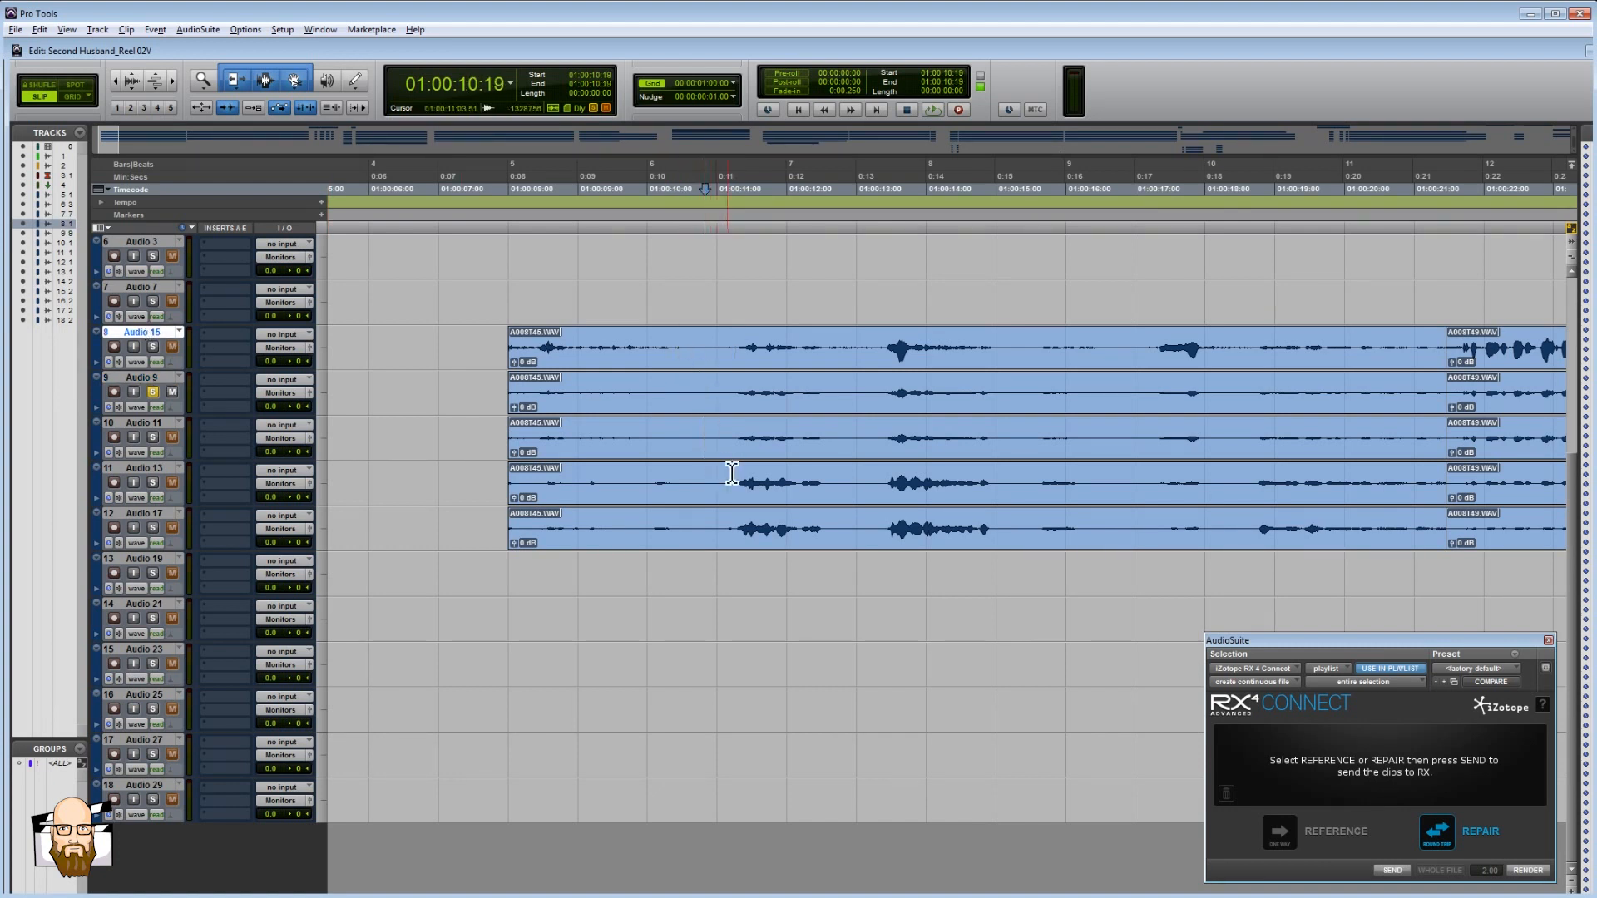
{"action": "left_click", "coordinate": [745, 437]}
- Select, solo and play one phrase each on Audio 13 (from 01:00:11:02), Audio 11 (from 01:00:13:09) and Audio 17 (from 01:00:15:13)
{"action": "left_click_drag", "start_coordinate": [724, 483], "coordinate": [871, 484]}
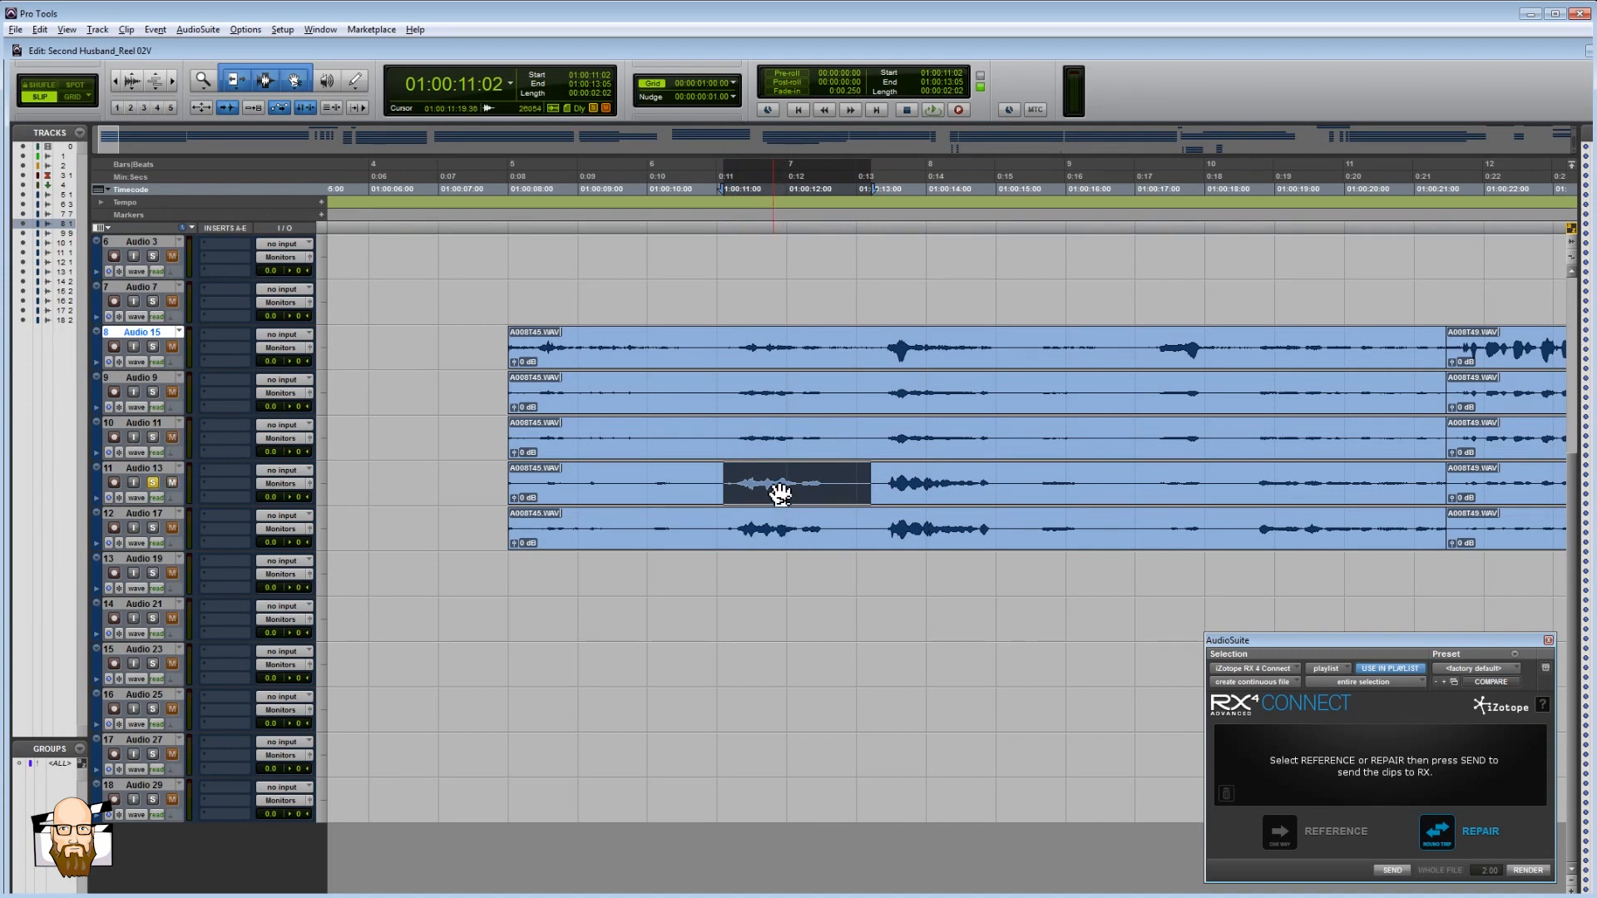
{"action": "key", "text": "space"}
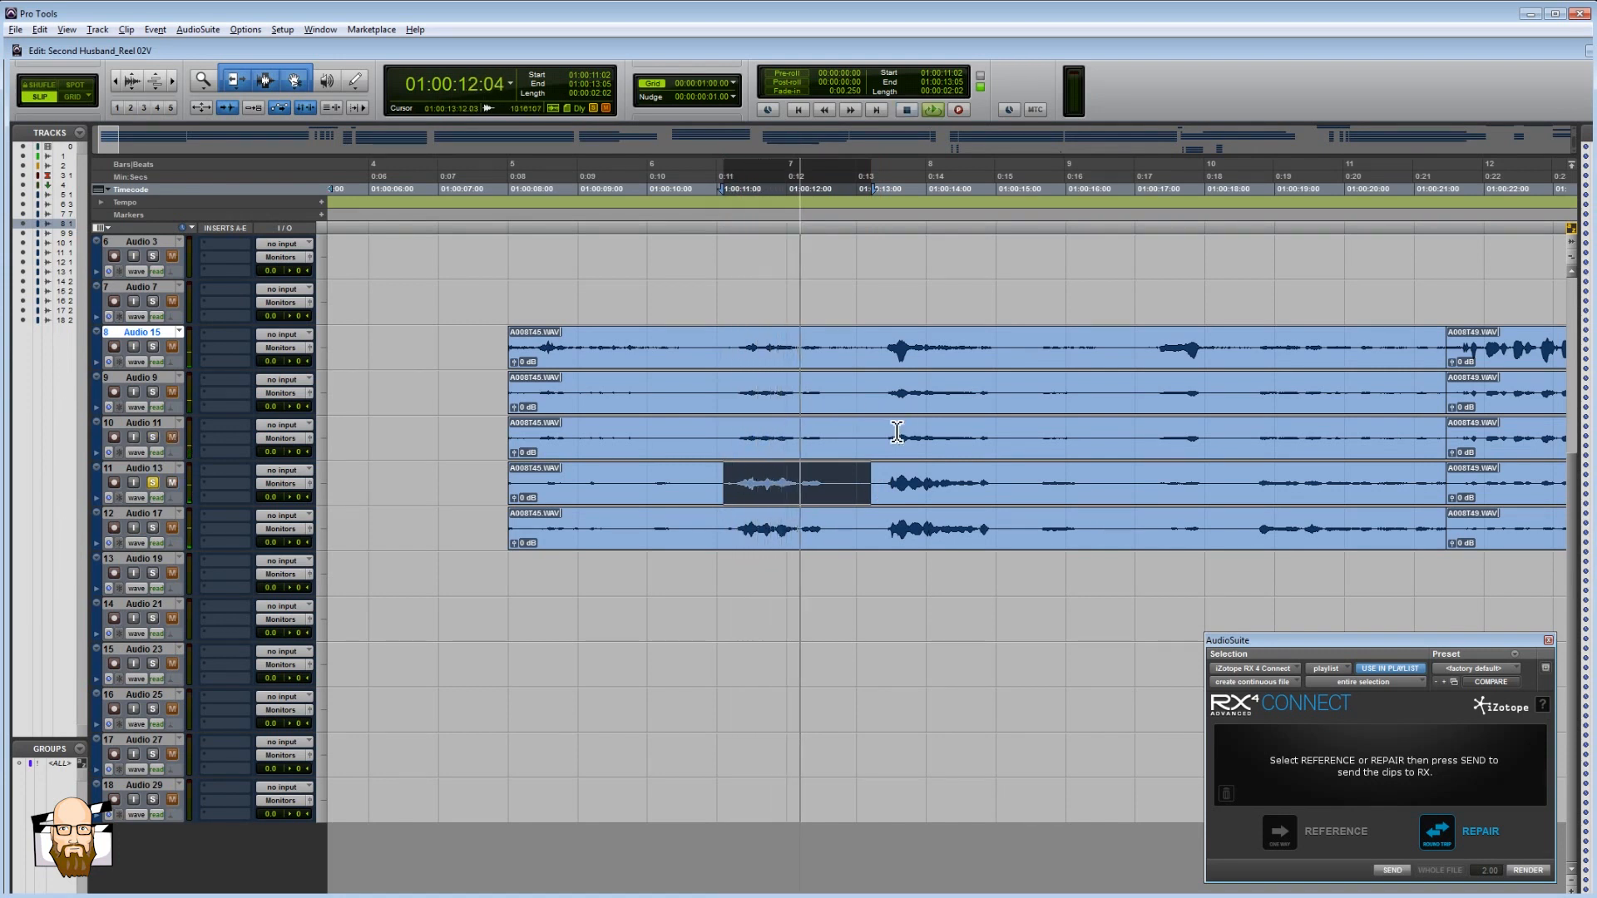
{"action": "left_click_drag", "start_coordinate": [884, 438], "coordinate": [1003, 443]}
{"action": "key", "text": "shift+s"}
{"action": "key", "text": "space"}
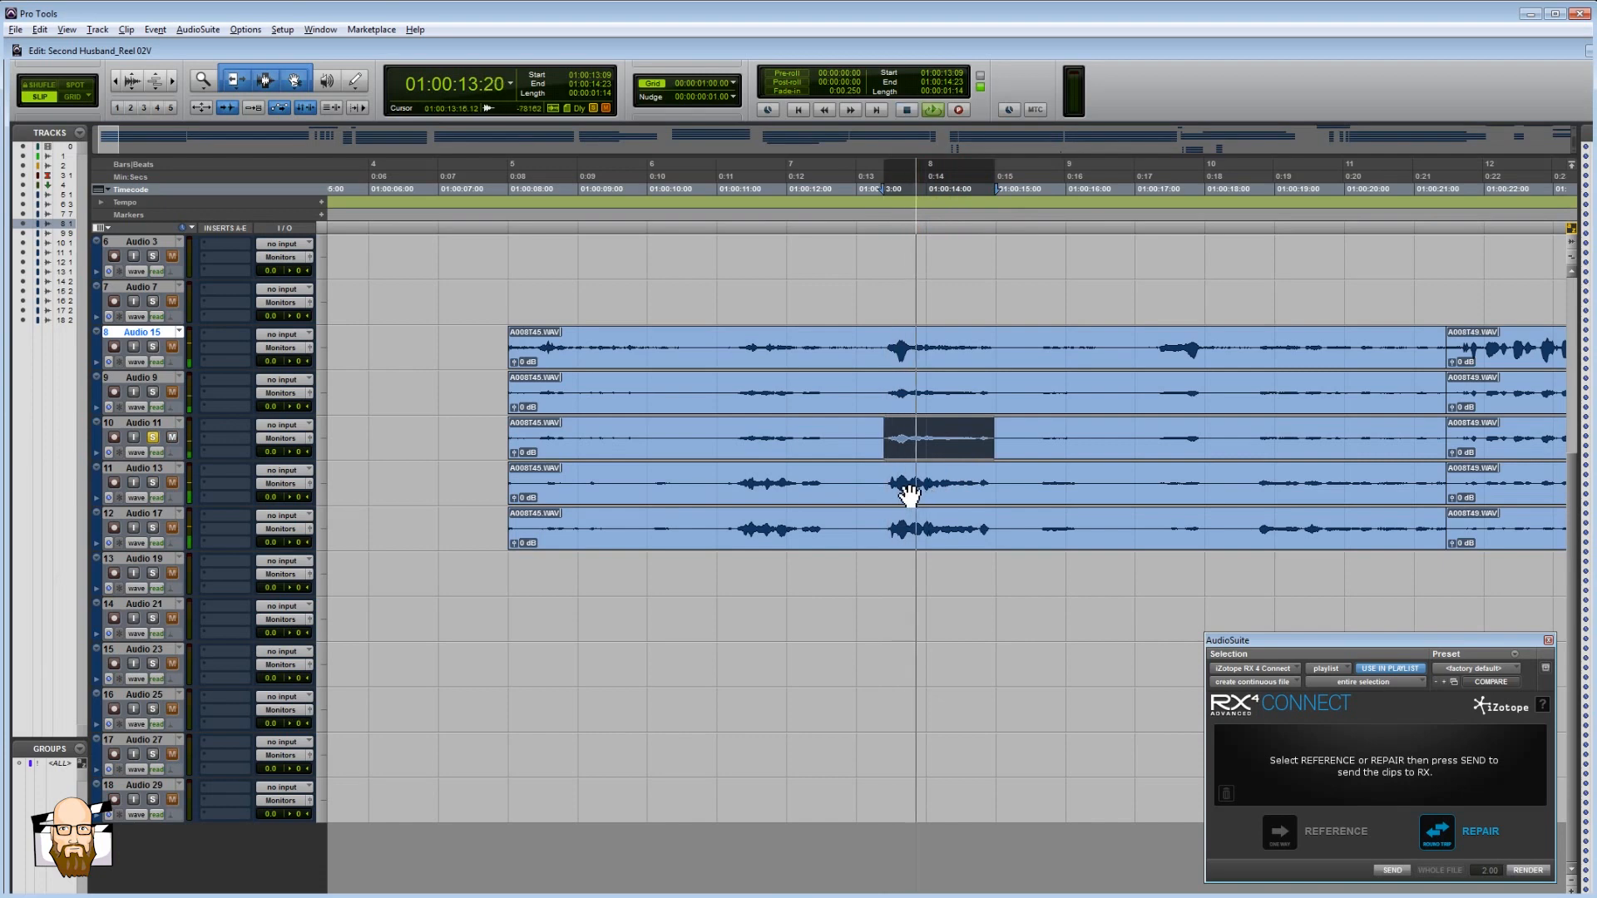
{"action": "left_click_drag", "start_coordinate": [1035, 529], "coordinate": [1132, 532]}
{"action": "key", "text": "shift+s"}
{"action": "key", "text": "space"}
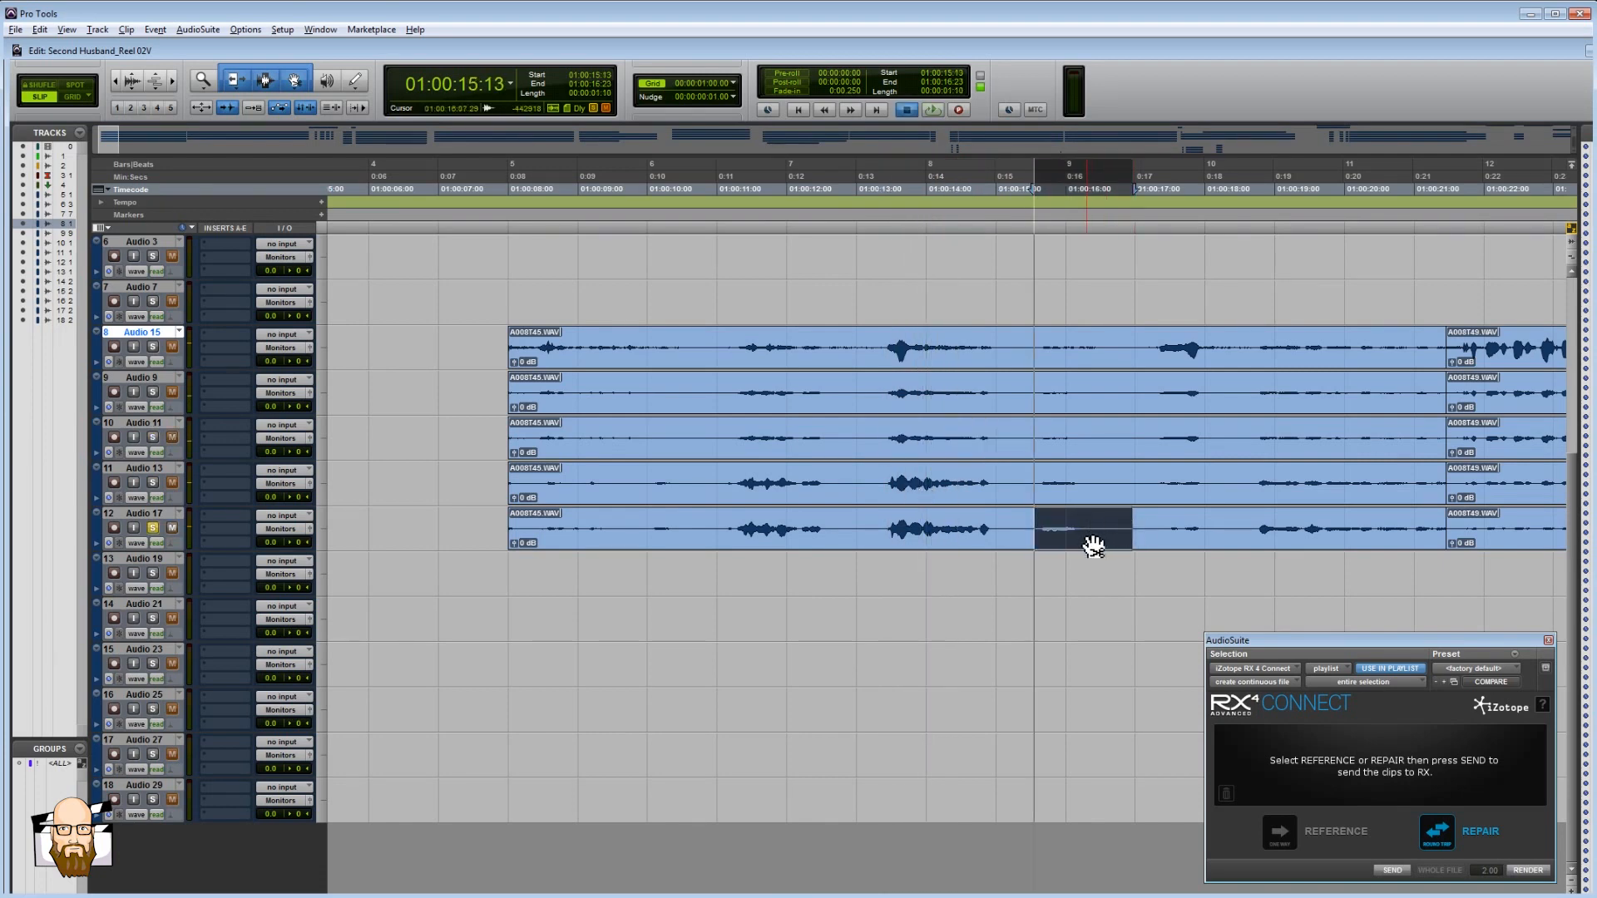
- Place the edit cursor just before the first line of dialogue, at 01:00:11:04
{"action": "left_click", "coordinate": [735, 513]}
{"action": "key", "text": "t"}
{"action": "key", "text": "t"}
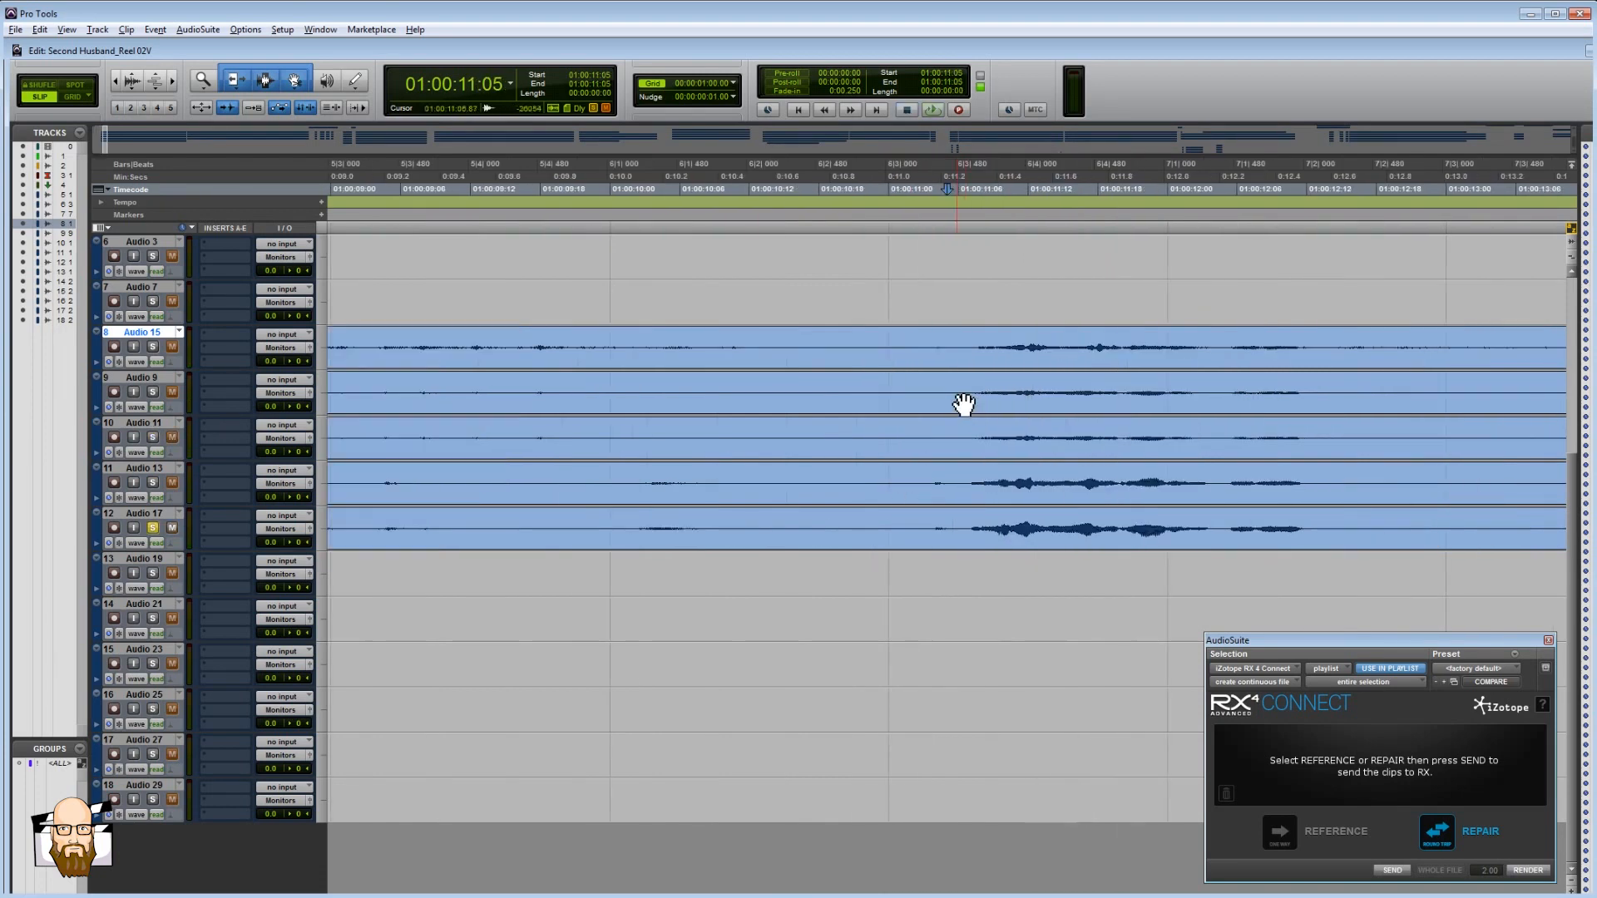
{"action": "left_click", "coordinate": [939, 399]}
{"action": "key", "text": "r"}
{"action": "key", "text": "r"}
{"action": "key", "text": "r"}
{"action": "key", "text": "r"}
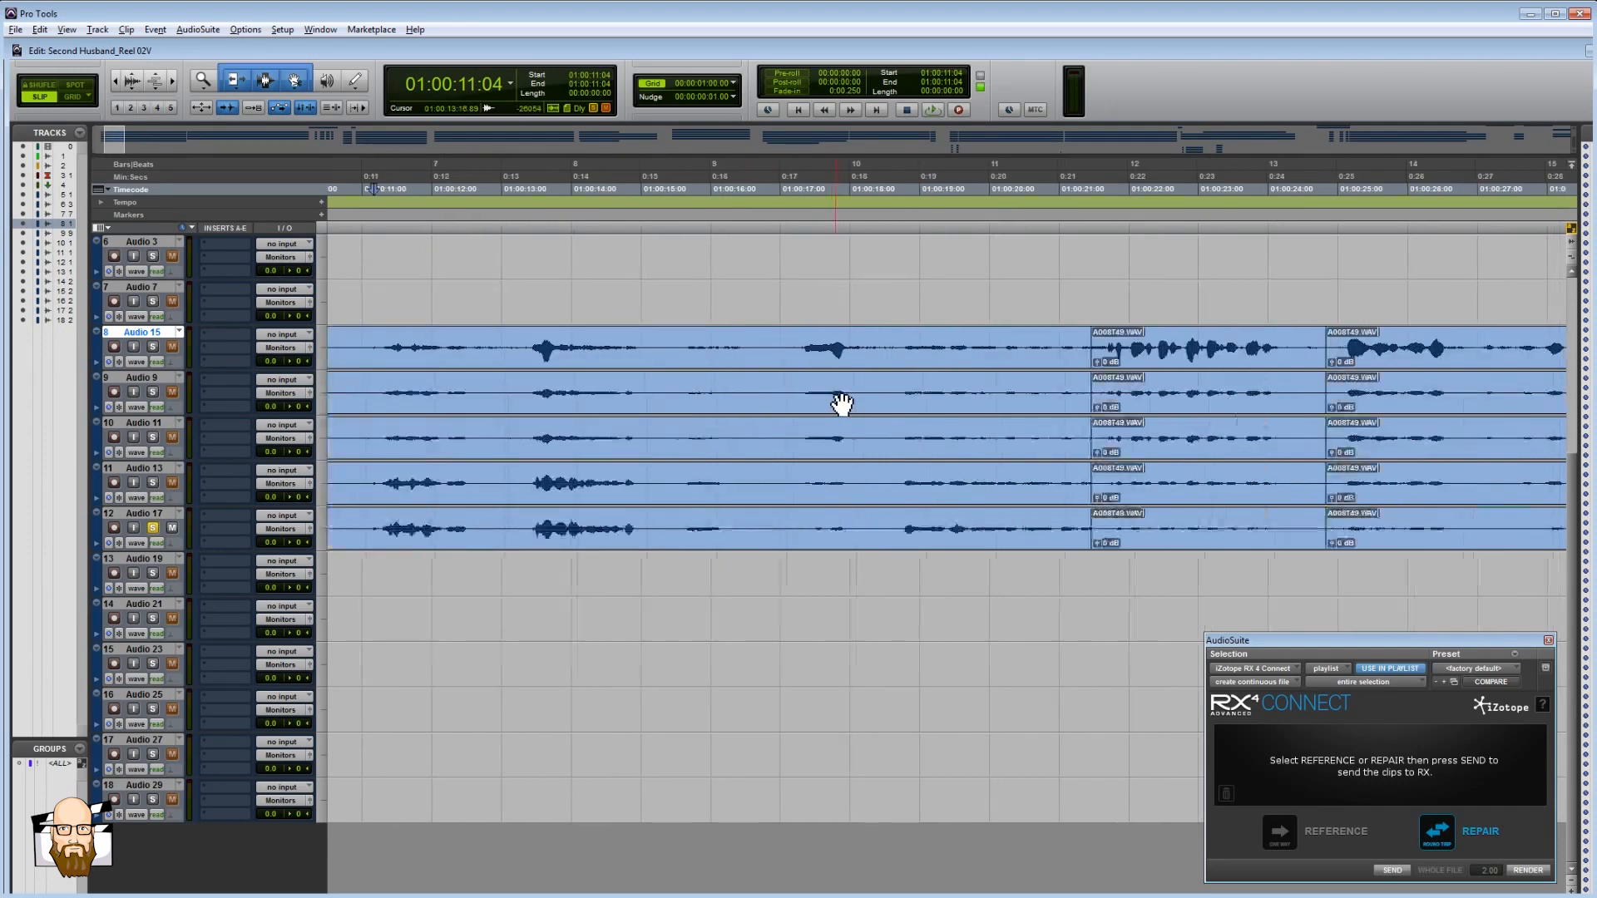
- Enlarge the audio waveforms vertically on all tracks
{"action": "key", "text": "ctrl+alt+["}
{"action": "key", "text": "ctrl+alt+]"}
{"action": "key", "text": "ctrl+alt+]"}
{"action": "key", "text": "ctrl+alt+]"}
{"action": "key", "text": "ctrl+alt+]"}
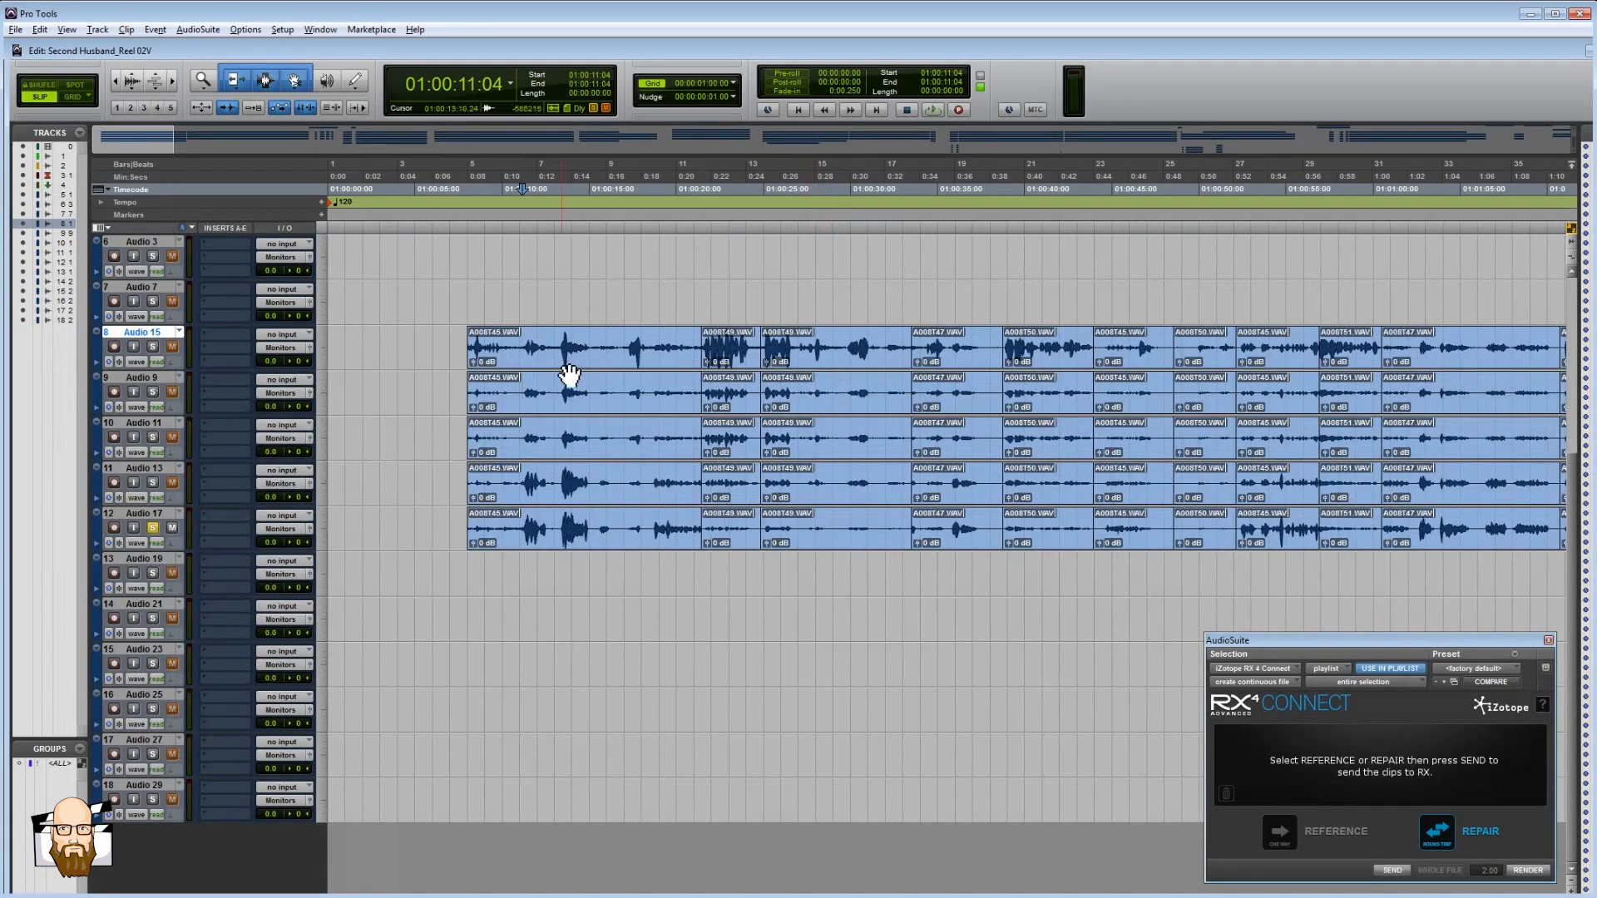
{"action": "key", "text": "ctrl+alt+]"}
{"action": "key", "text": "ctrl+alt+["}
{"action": "key", "text": "ctrl+alt+["}
{"action": "key", "text": "ctrl+alt+["}
{"action": "key", "text": "ctrl+alt+["}
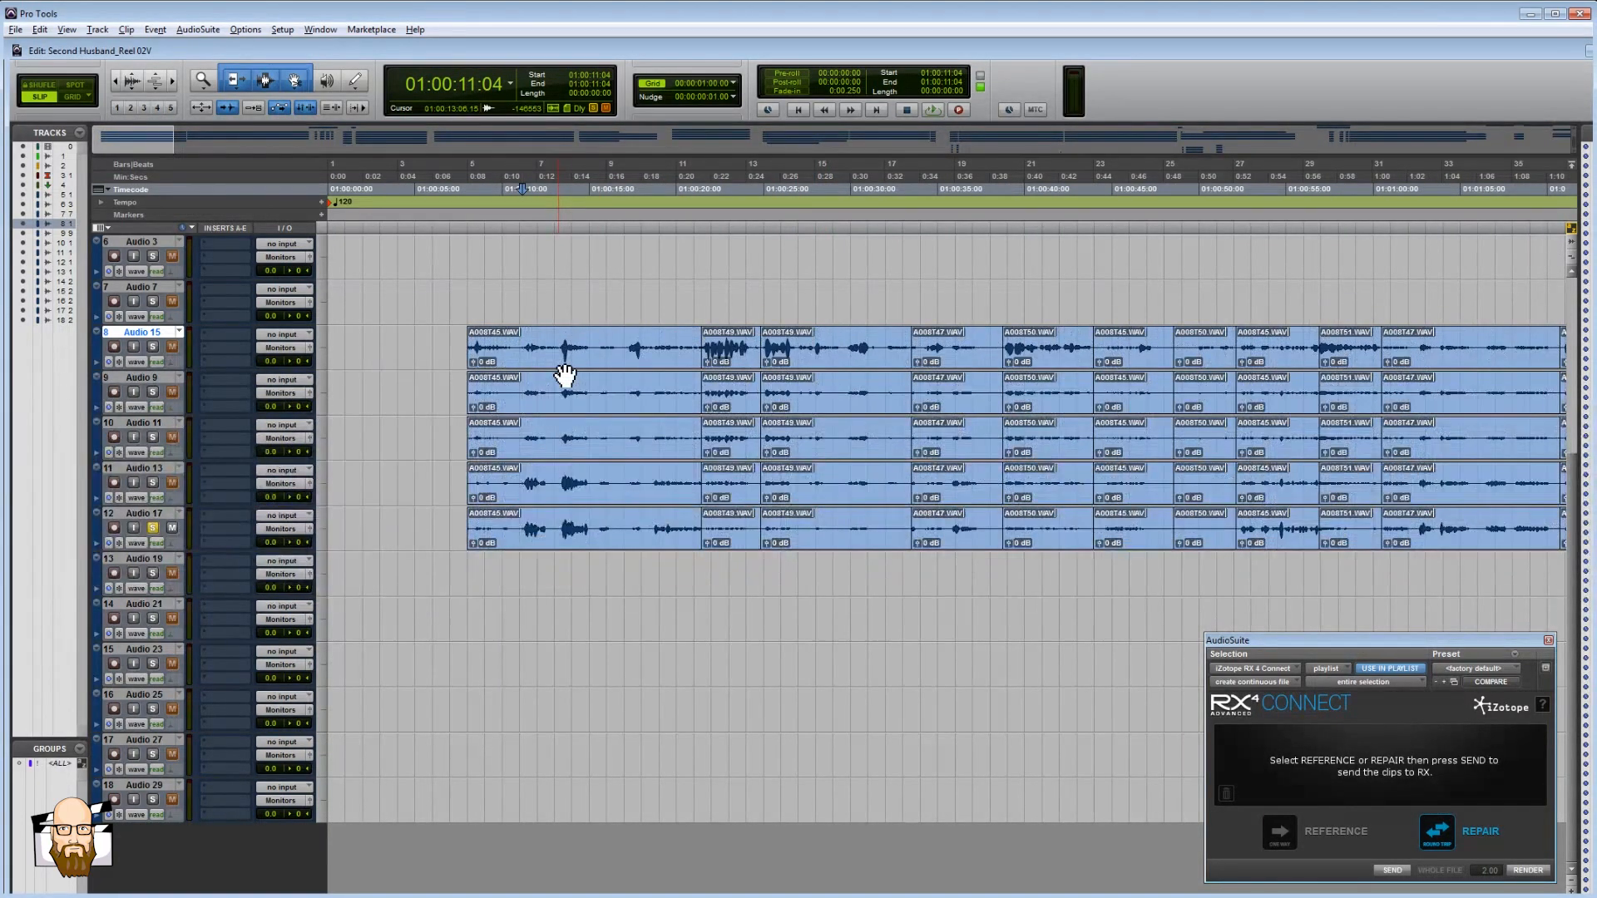
{"action": "key", "text": "ctrl+alt+]"}
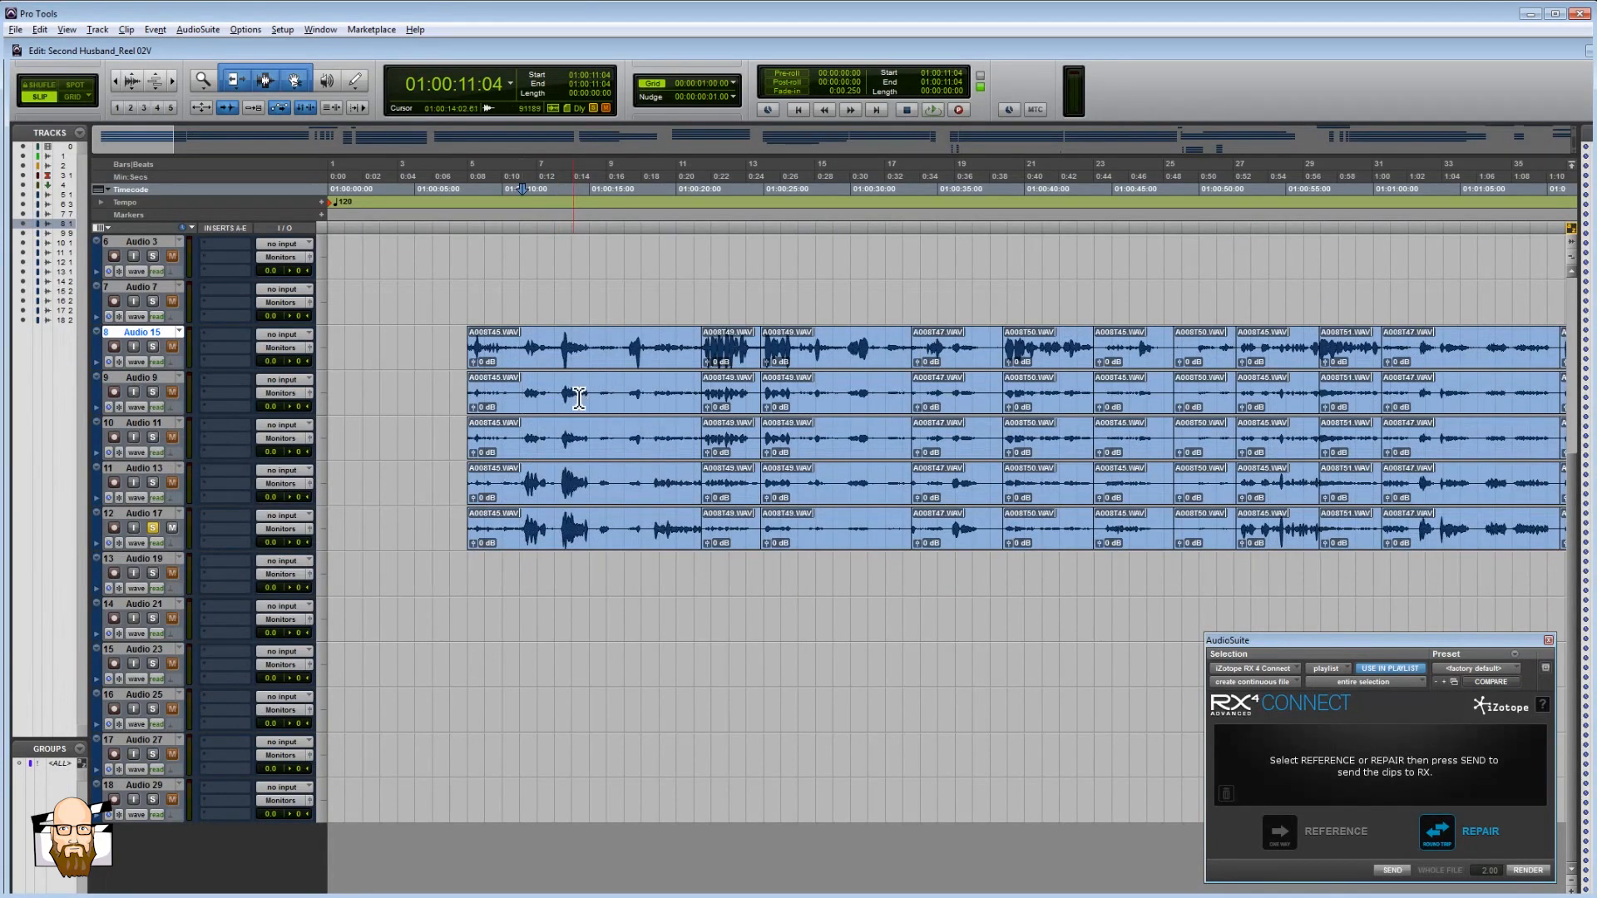
- Select the phrase from 01:00:13:07 to 01:00:15:04 across Audio 9 and Audio 11
{"action": "left_click_drag", "start_coordinate": [579, 398], "coordinate": [655, 397]}
{"action": "key", "text": "ctrl+]"}
{"action": "key", "text": "ctrl+]"}
{"action": "key", "text": "ctrl+]"}
{"action": "key", "text": "ctrl+]"}
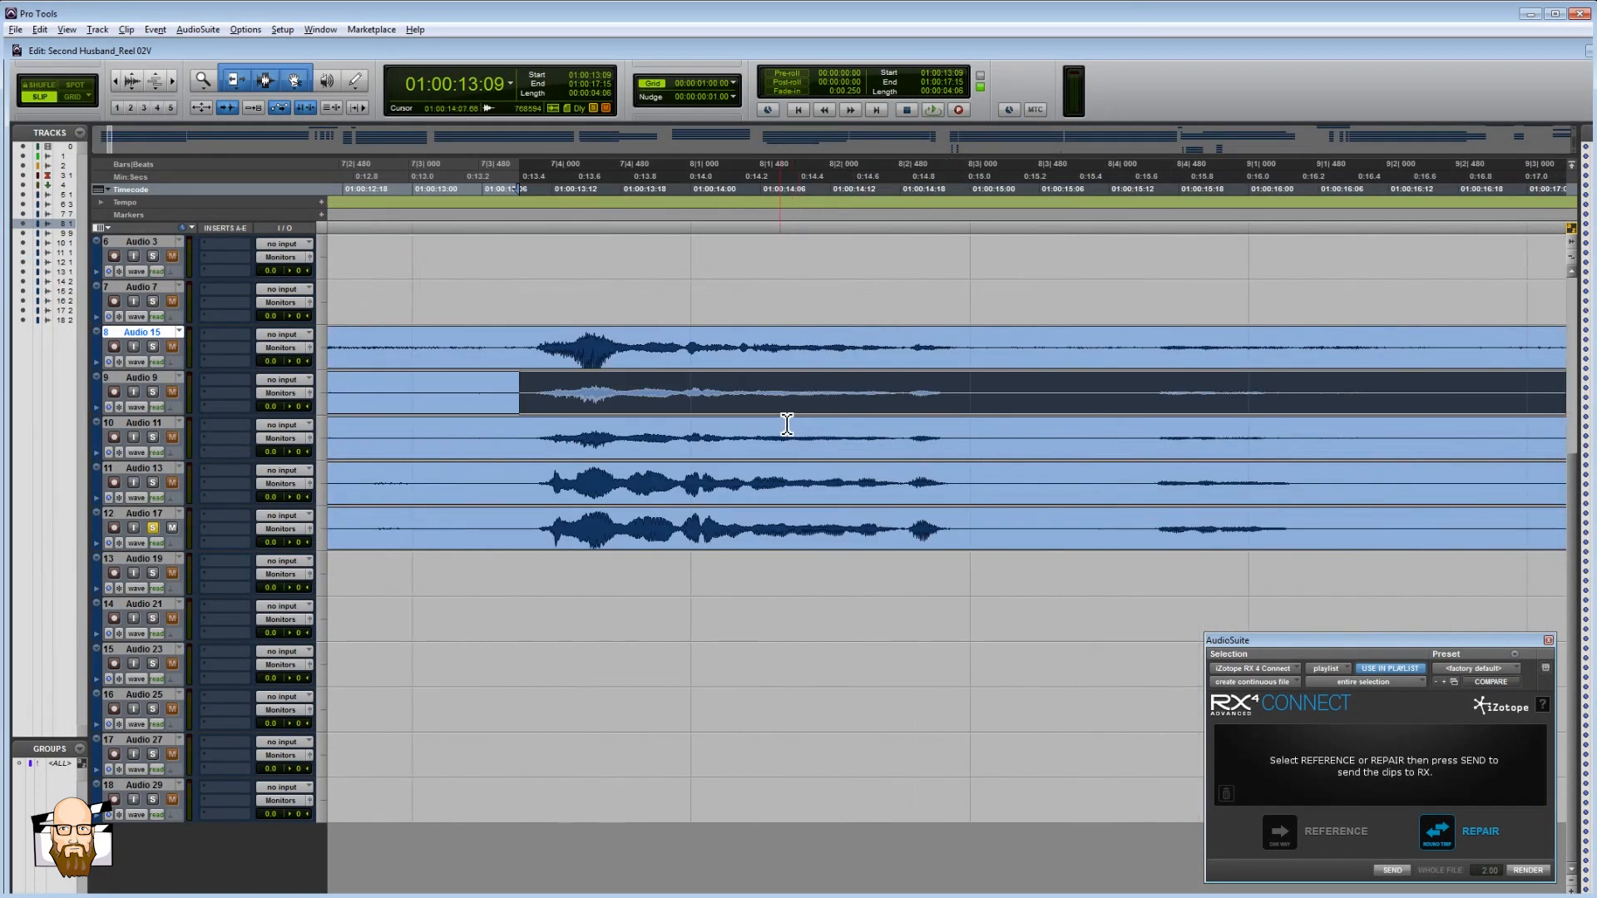
{"action": "left_click_drag", "start_coordinate": [506, 391], "coordinate": [1027, 449]}
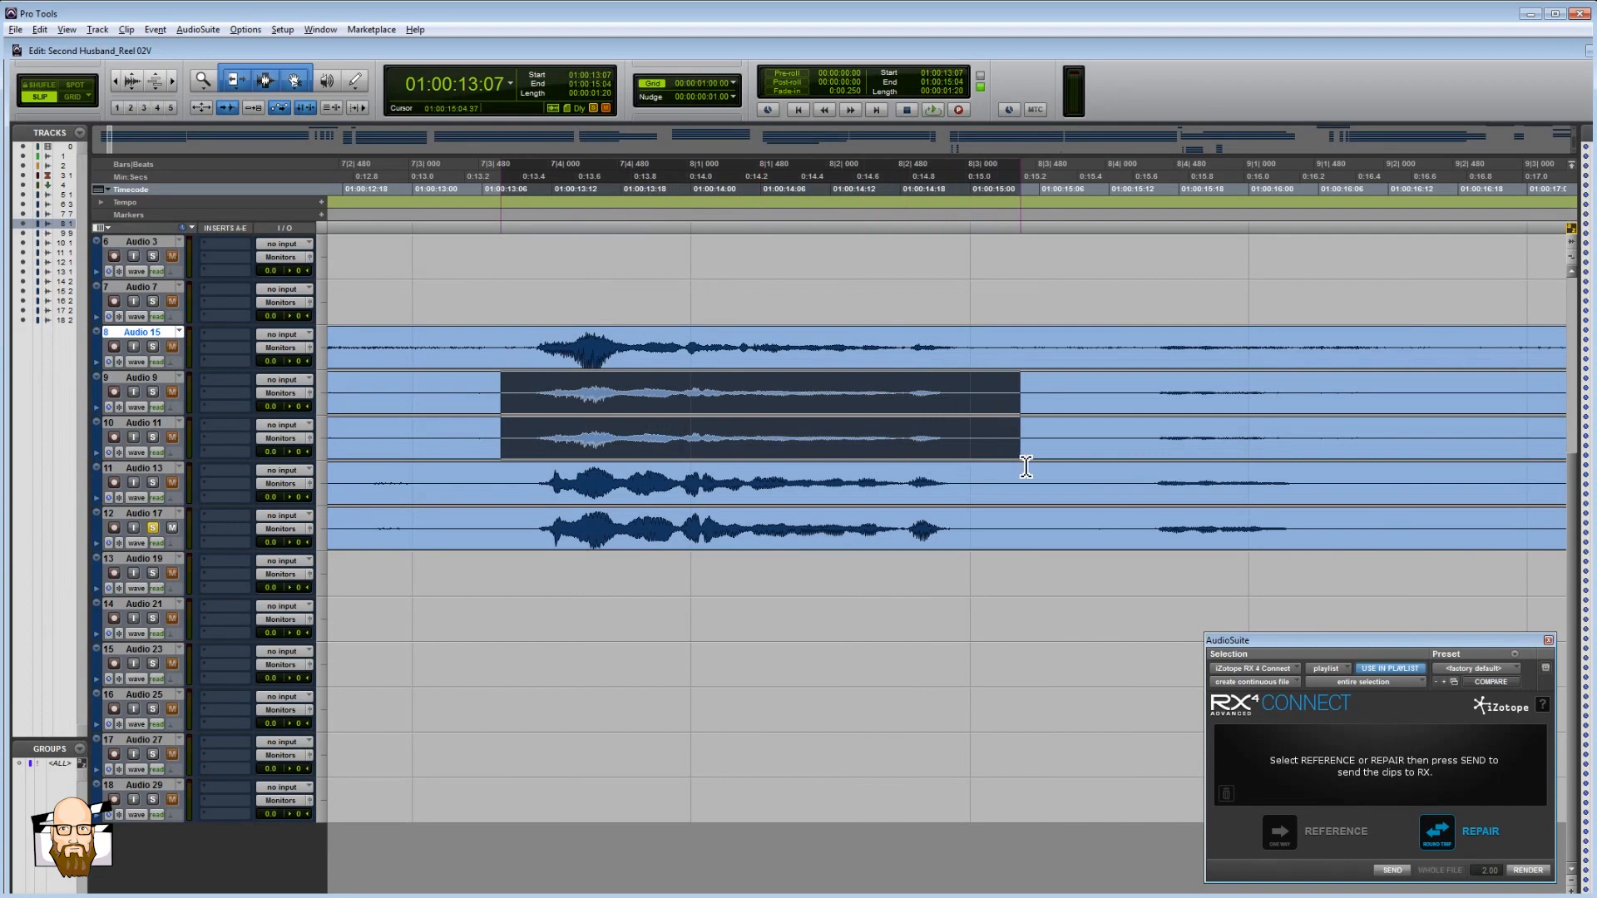
- Select 01:00:11:07 to 01:00:14:00 on Audio 9 and 11, then 01:00:13:08 to 01:00:15:07 on Audio 15, and place the cursor at 01:00:13:09
{"action": "key", "text": "ctrl+["}
{"action": "key", "text": "ctrl+["}
{"action": "key", "text": "ctrl+["}
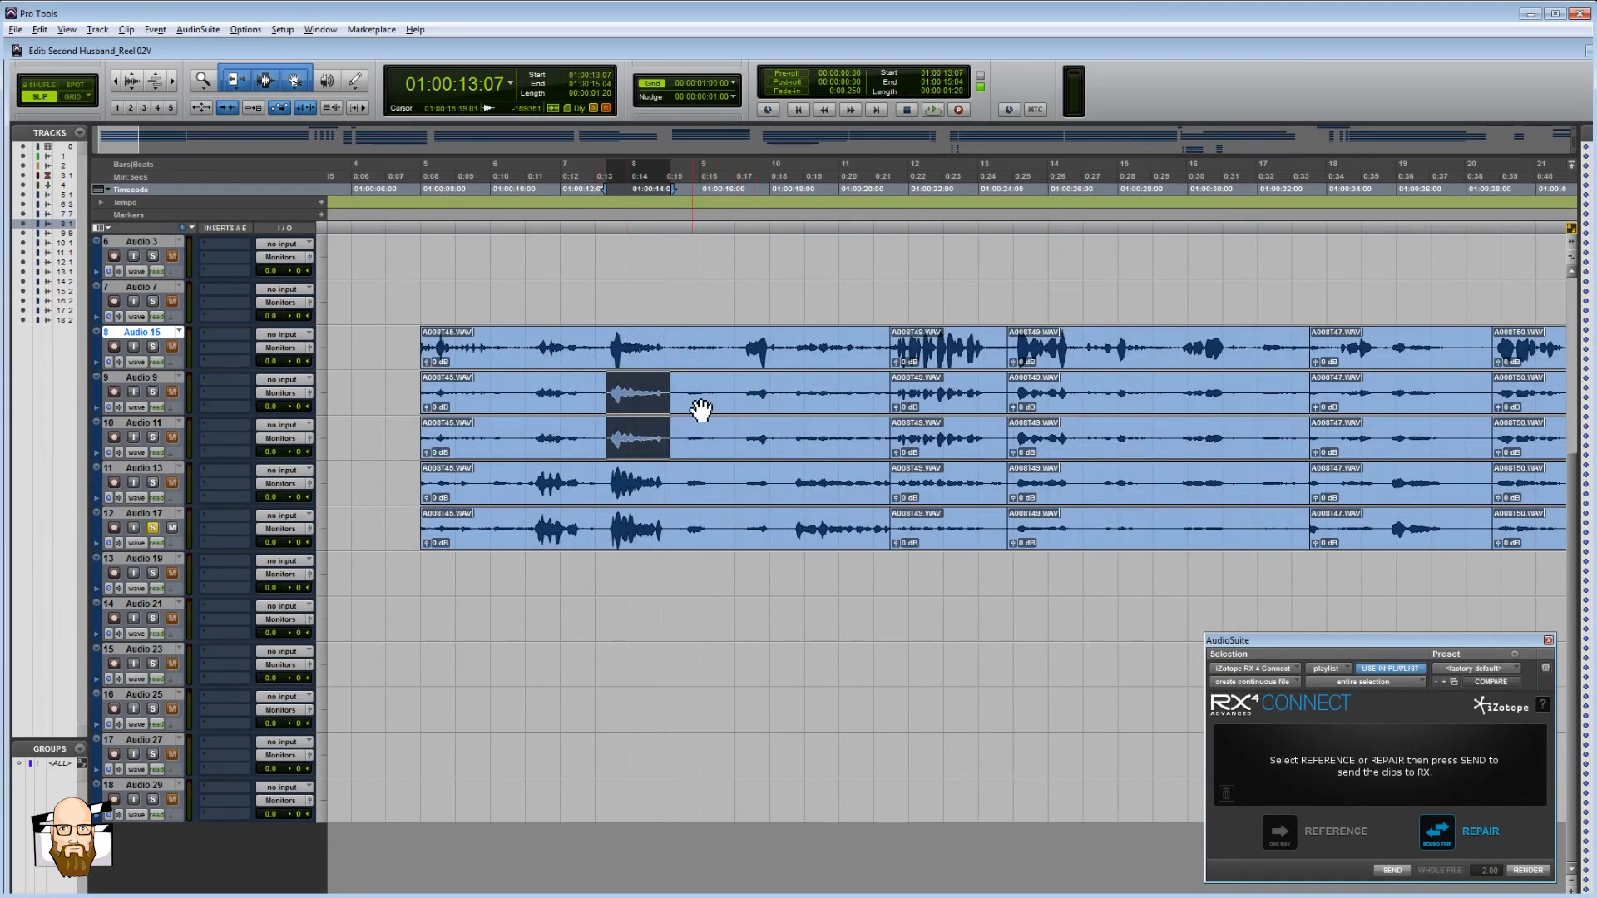
{"action": "left_click_drag", "start_coordinate": [540, 391], "coordinate": [634, 453]}
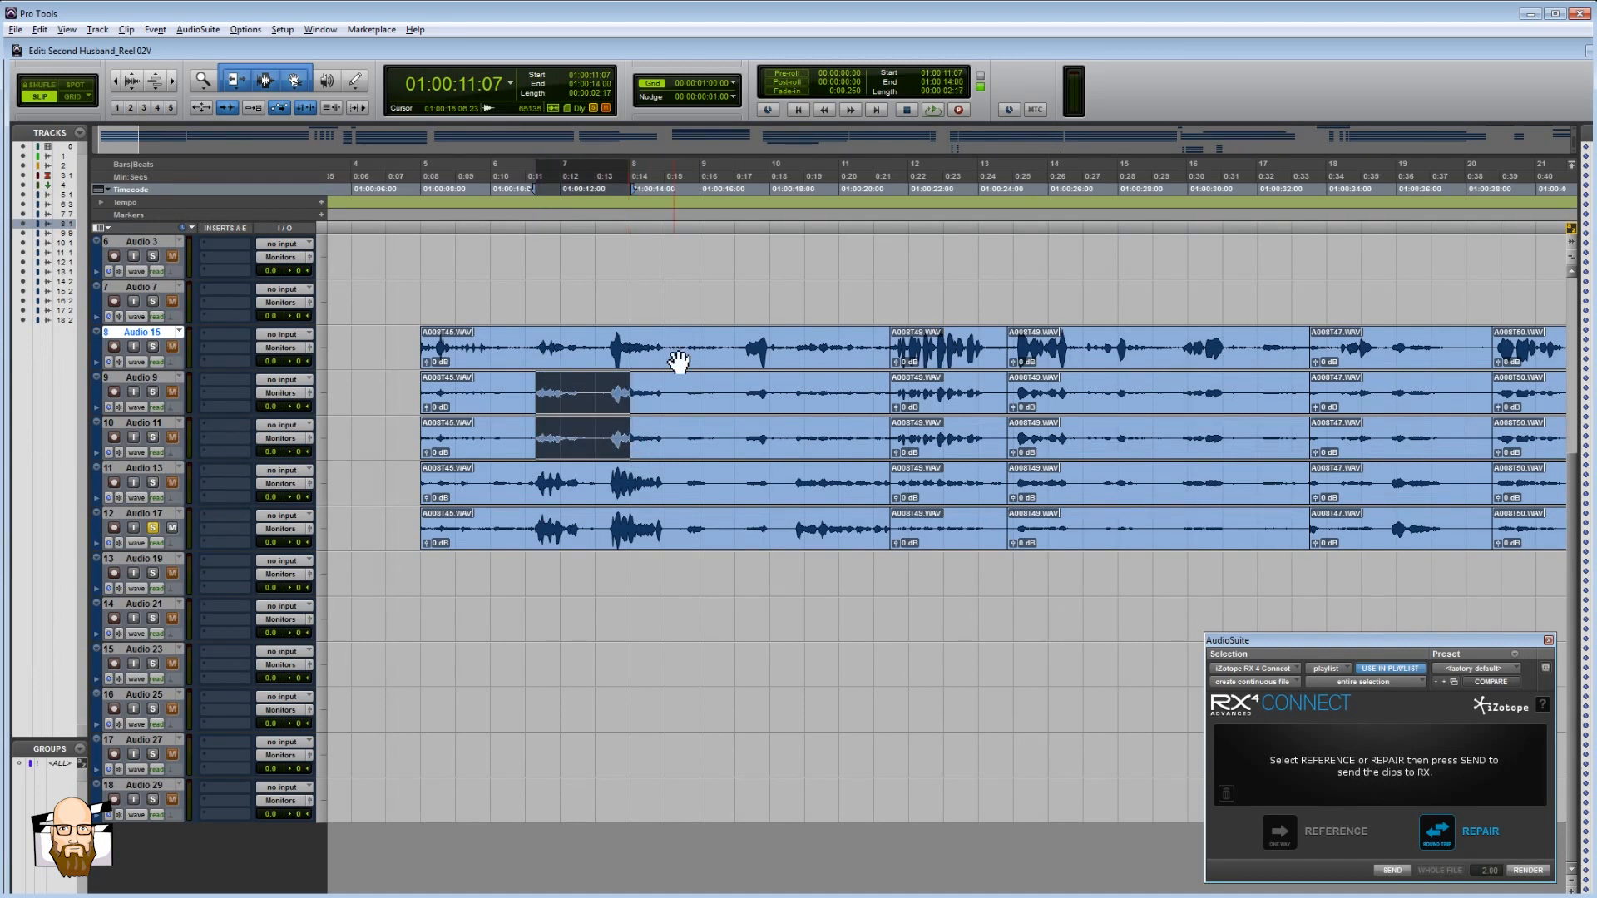
{"action": "left_click_drag", "start_coordinate": [612, 346], "coordinate": [618, 346]}
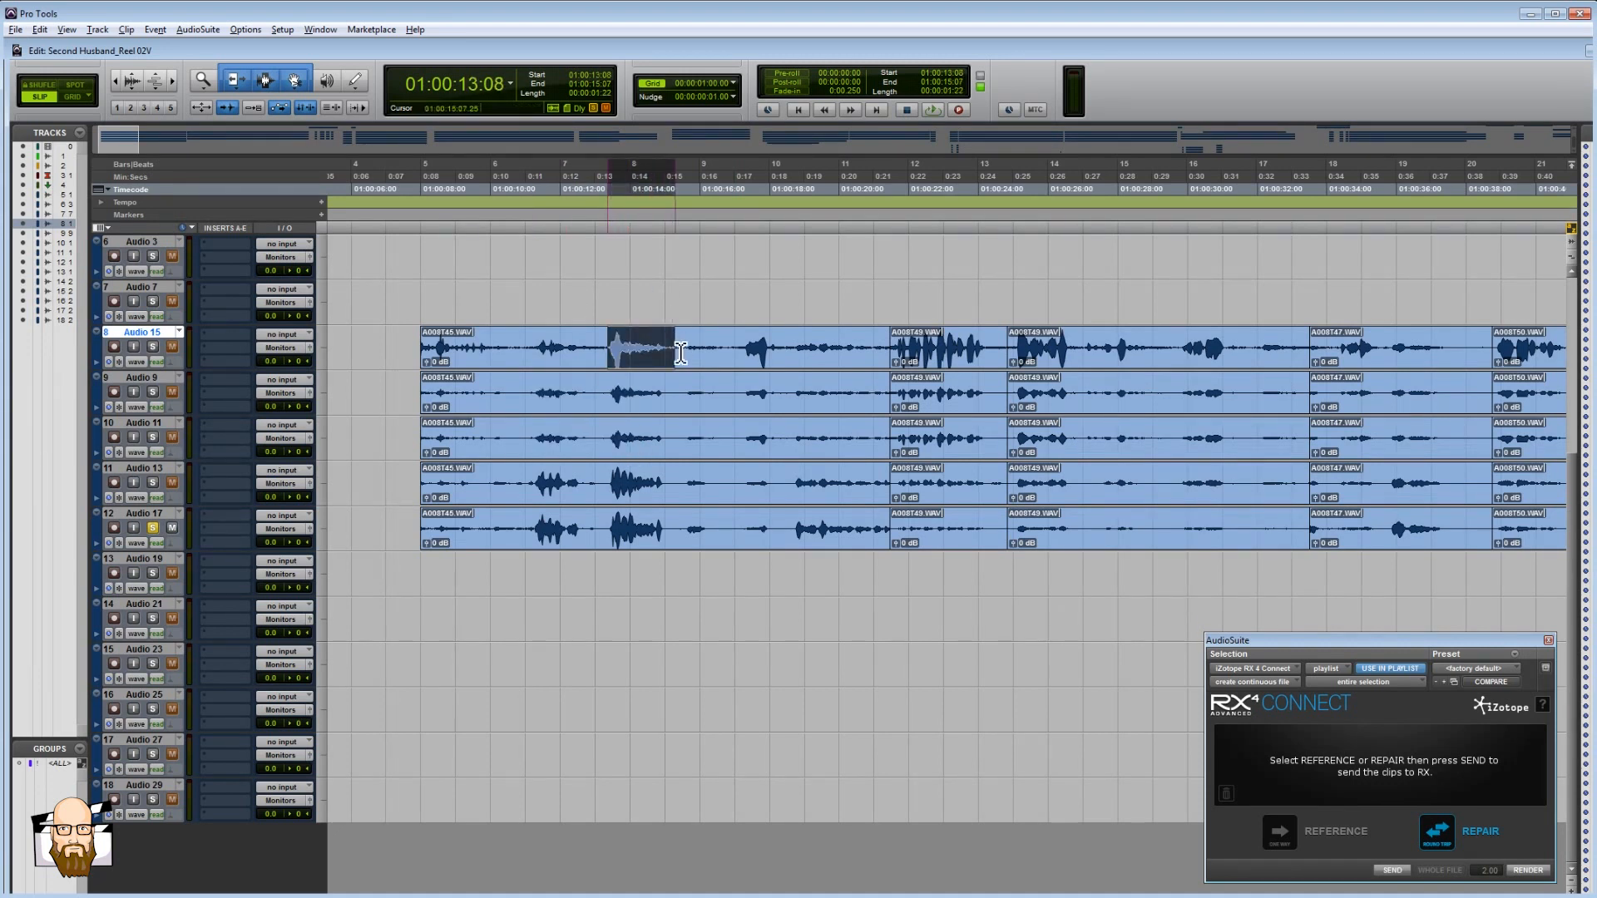
{"action": "left_click", "coordinate": [614, 397]}
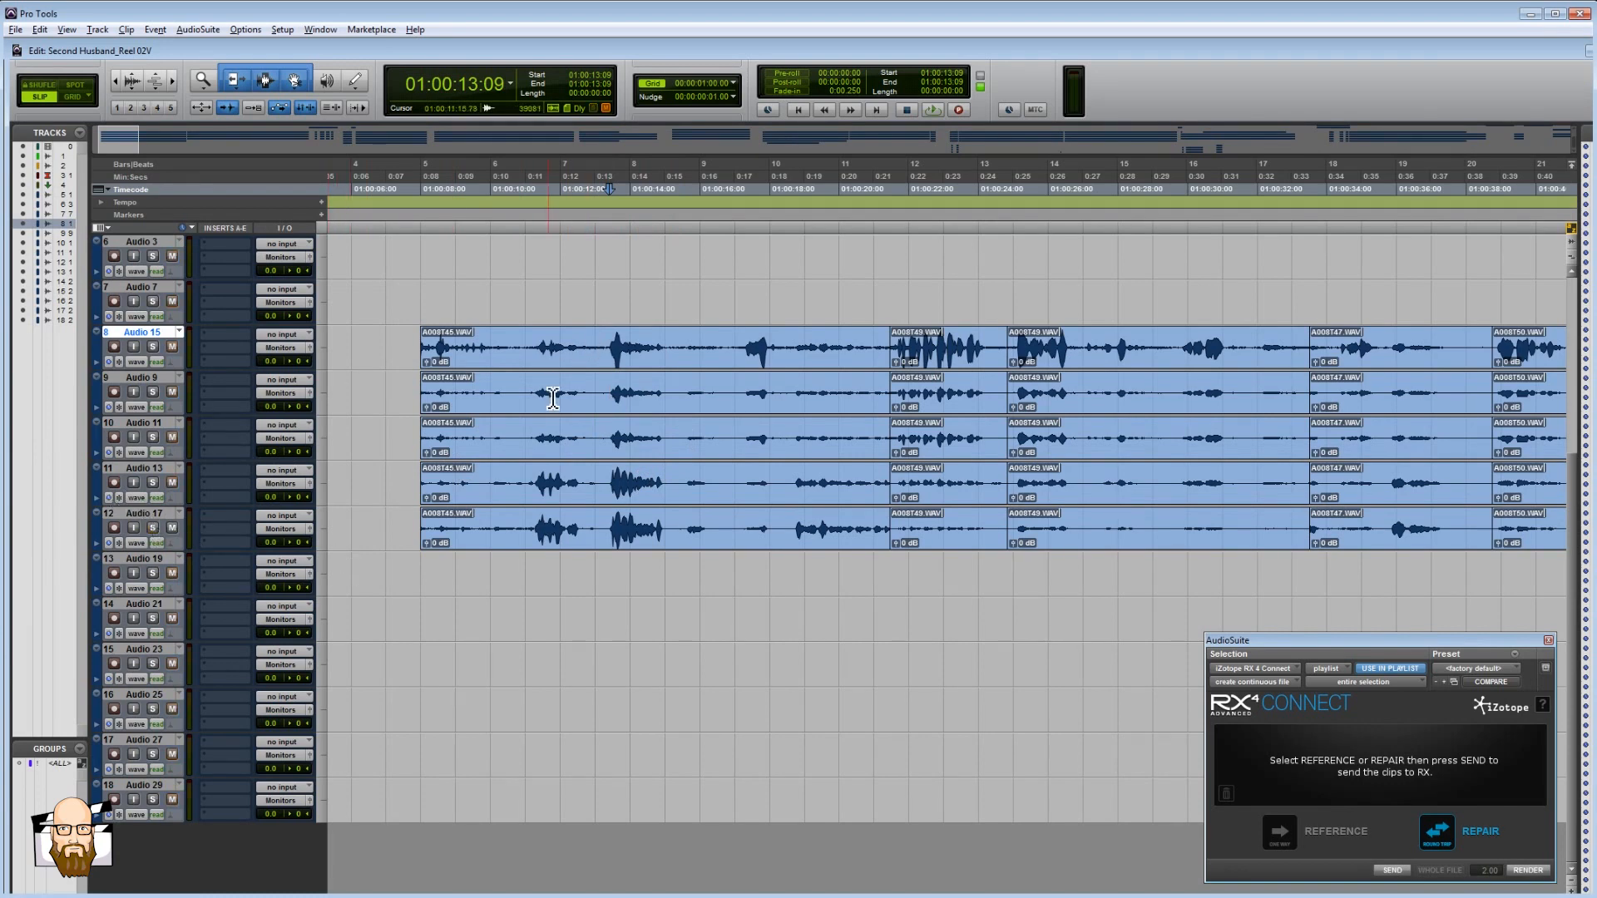
- Select the first line on Audio 9 from 01:00:11:00 to 01:00:12:17, then on Audio 11 from 01:00:11:03 to 01:00:13:01
{"action": "key", "text": "ctrl+]"}
{"action": "key", "text": "ctrl+]"}
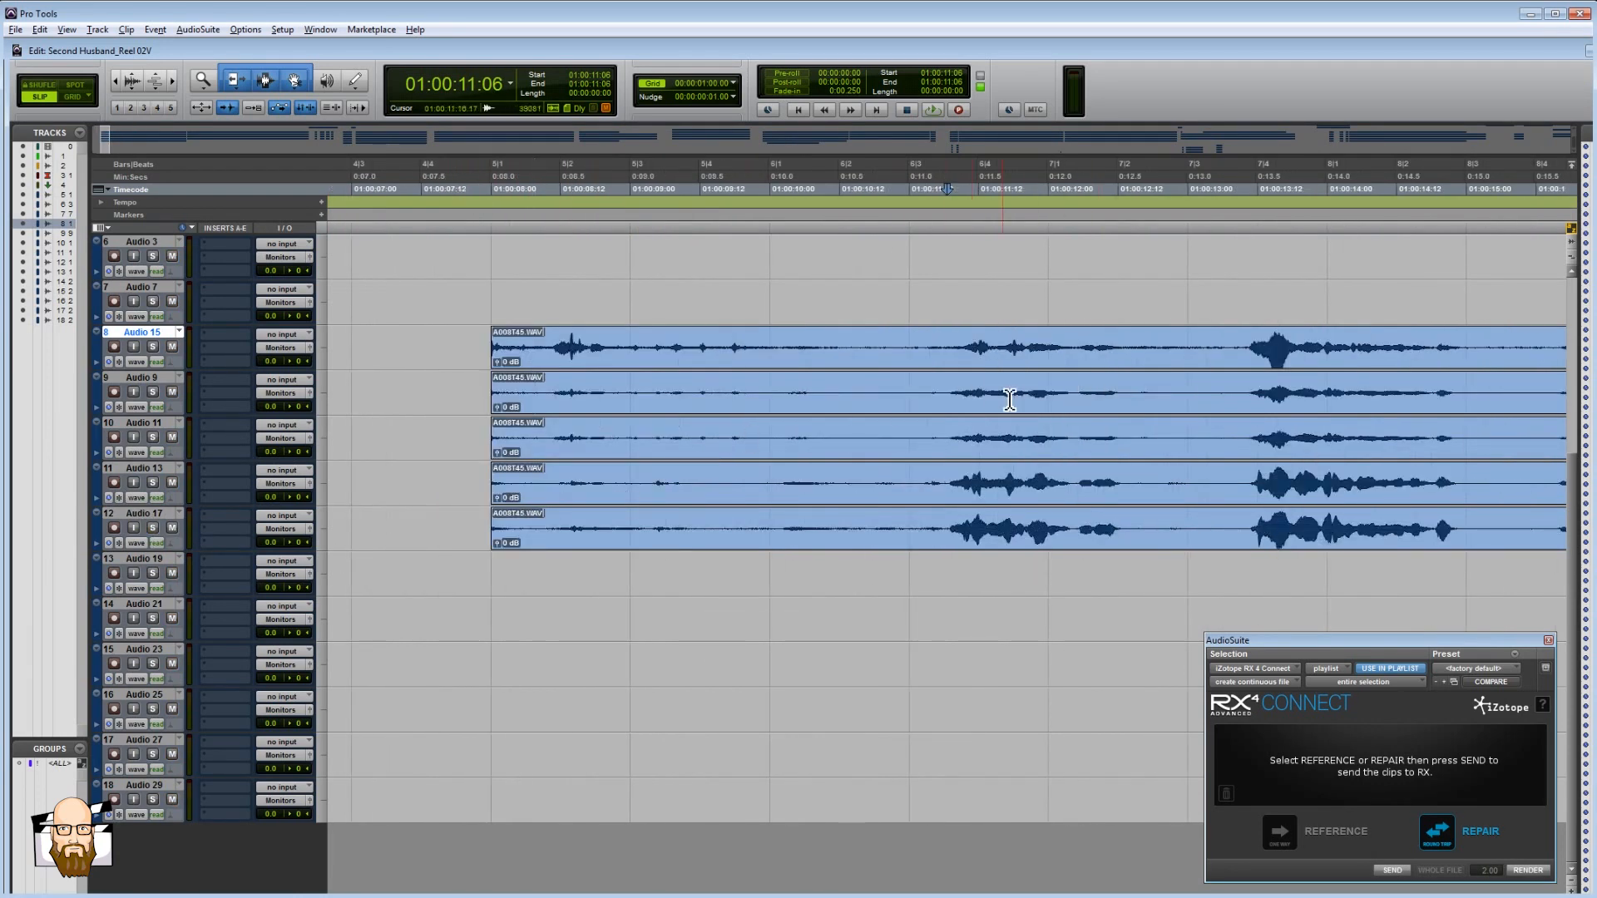
{"action": "double_click", "coordinate": [952, 402]}
{"action": "left_click_drag", "start_coordinate": [916, 396], "coordinate": [1157, 406]}
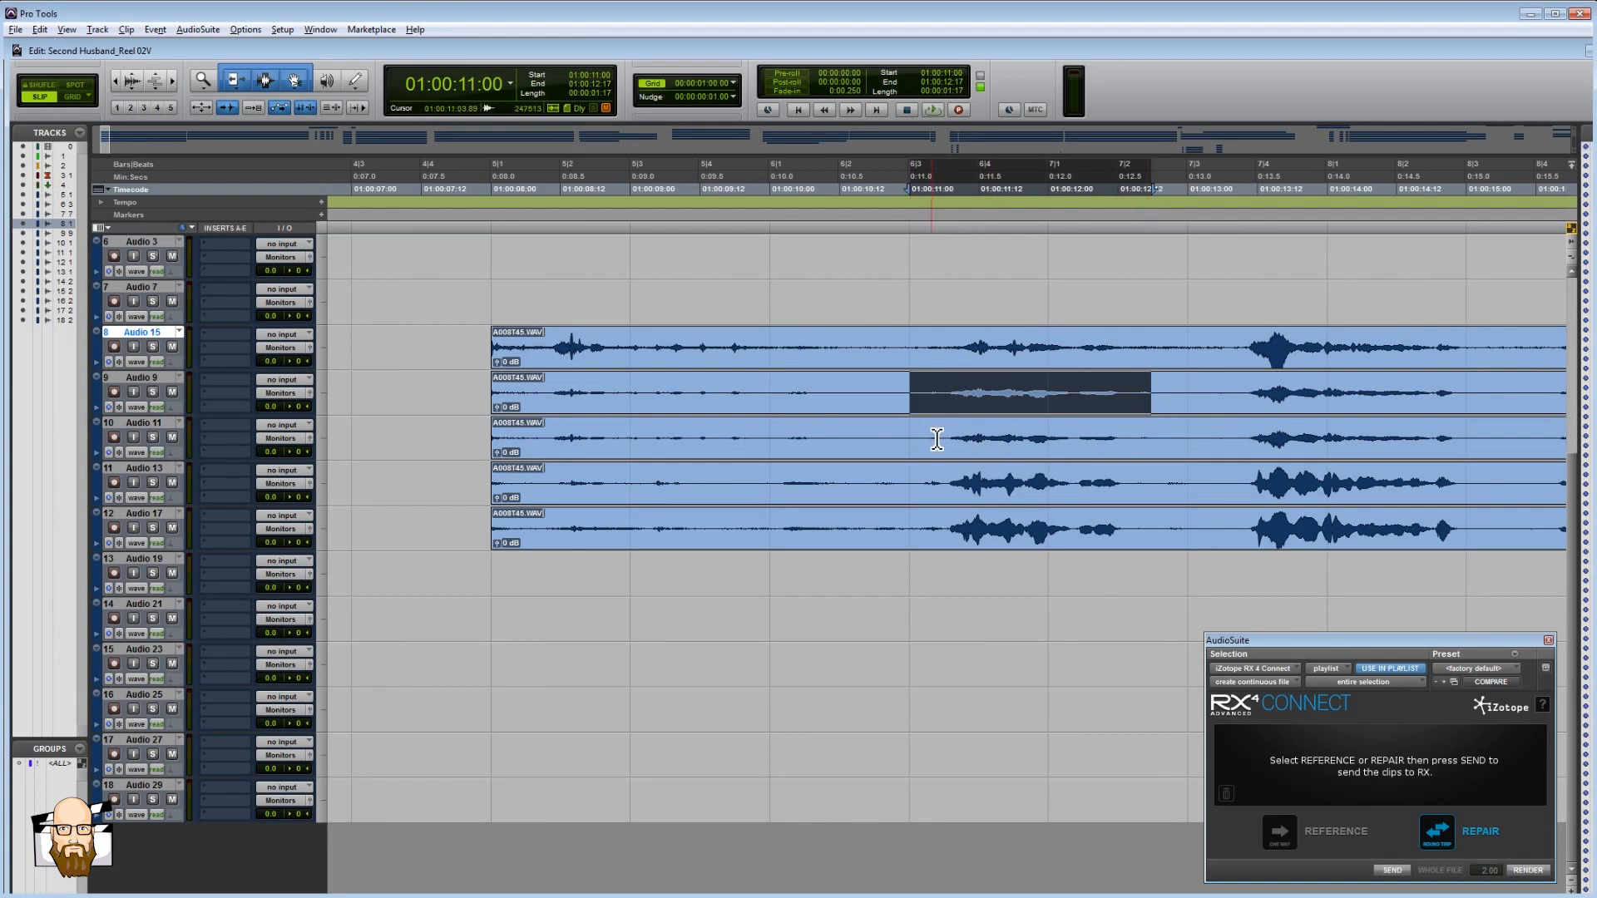
{"action": "left_click_drag", "start_coordinate": [927, 441], "coordinate": [1199, 449]}
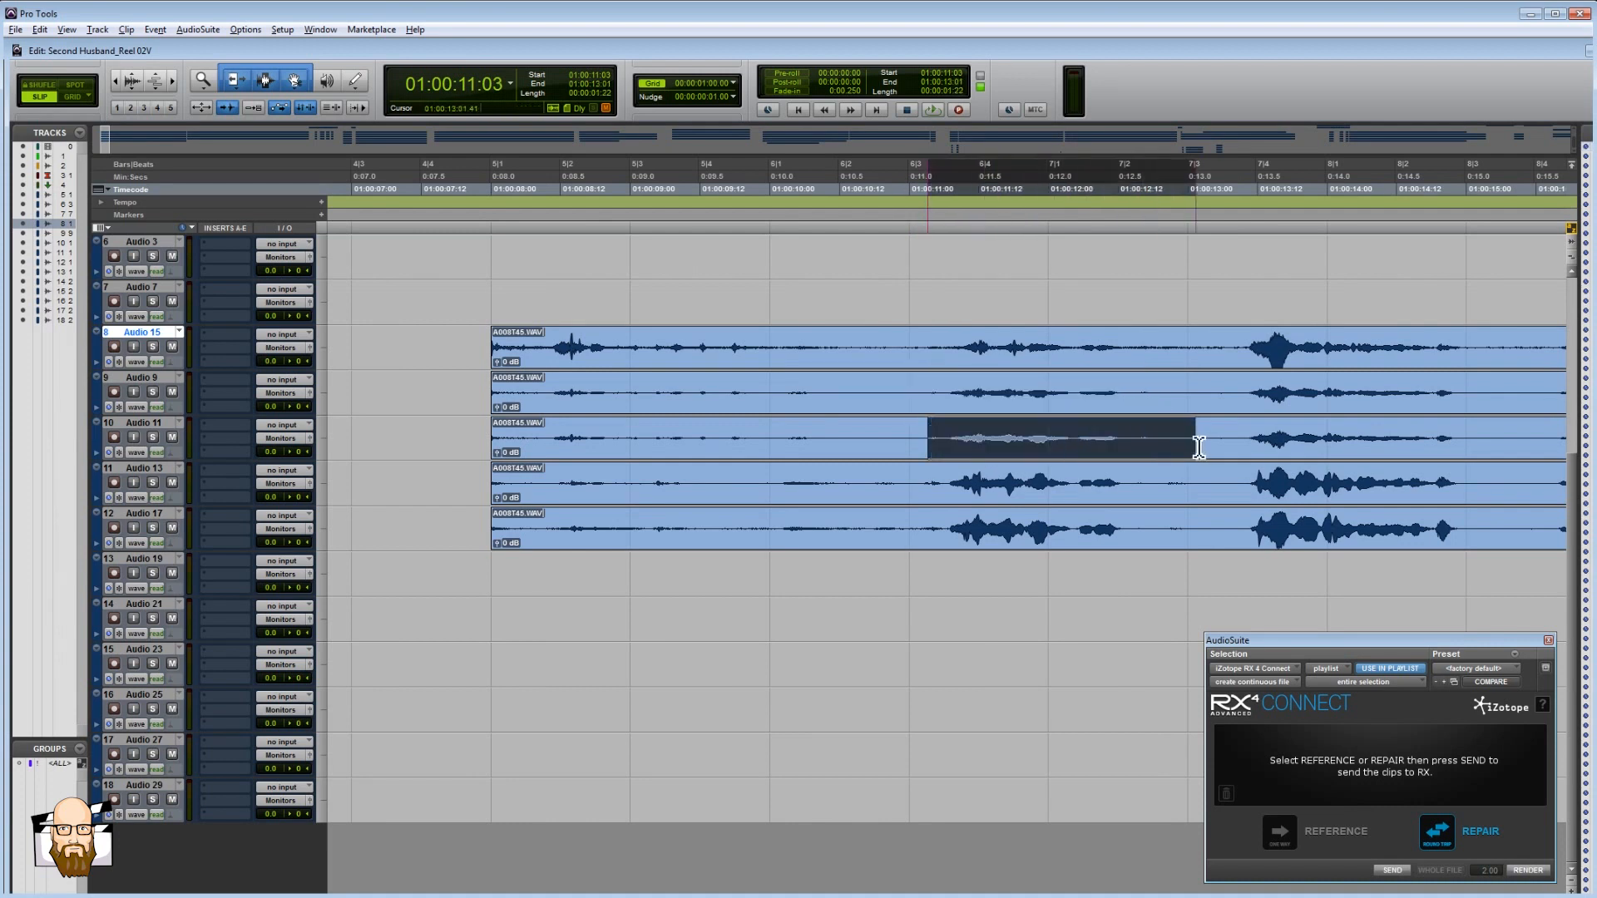
- Insert the EQ3 1-Band (mono) plug-in on Audio 9 and move its window below the track's waveform
{"action": "left_click", "coordinate": [221, 383]}
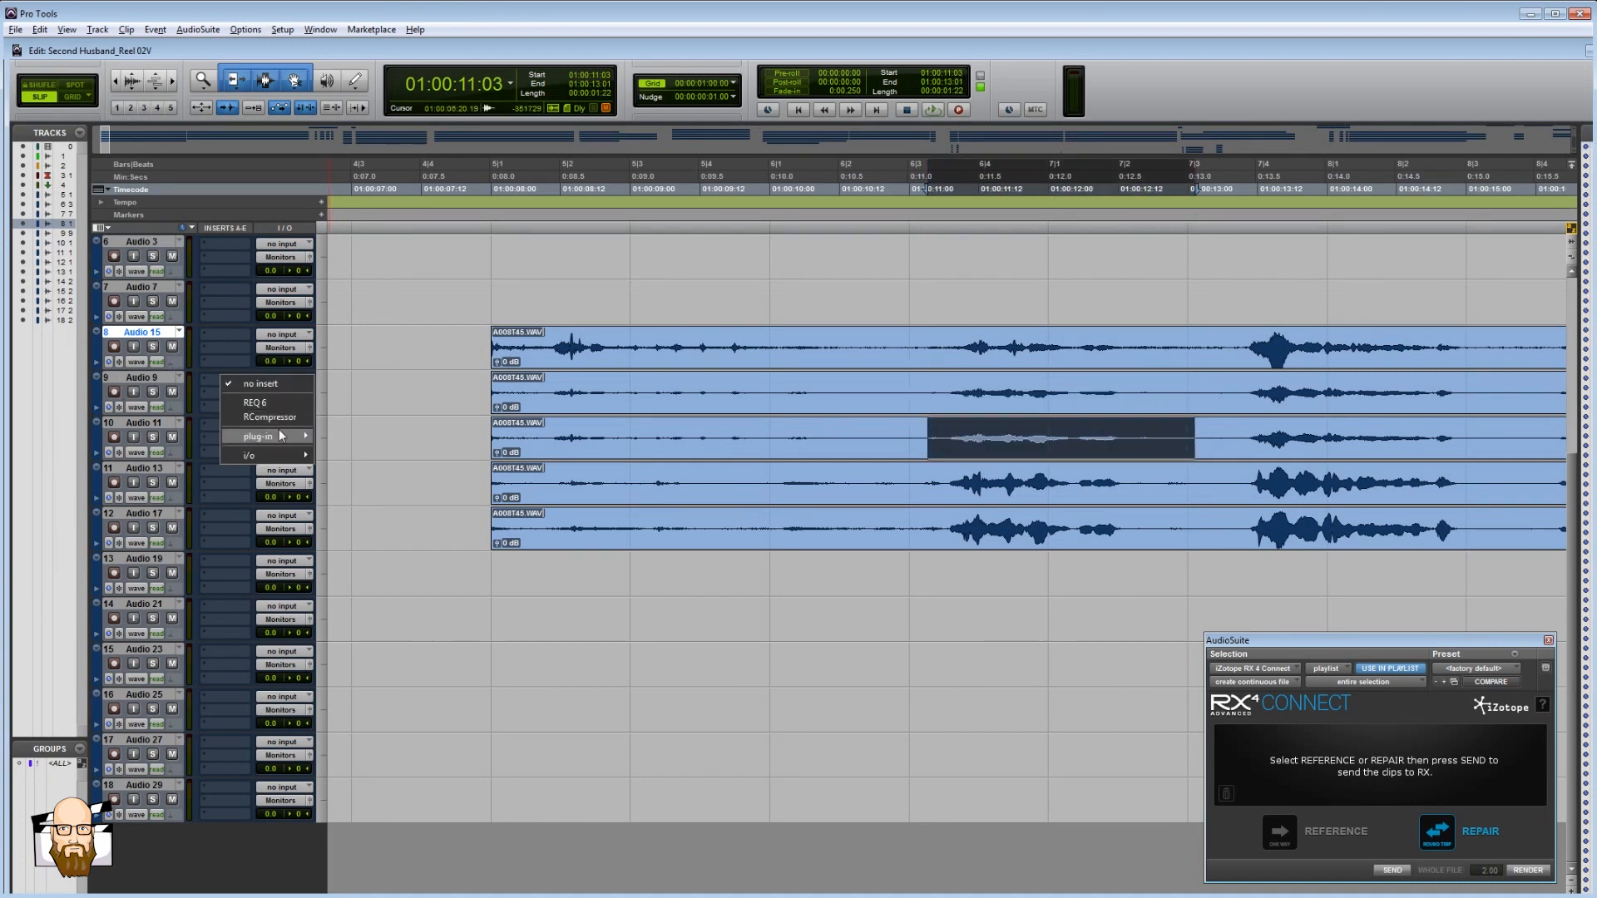
{"action": "mouse_move", "coordinate": [281, 436]}
{"action": "mouse_move", "coordinate": [401, 437]}
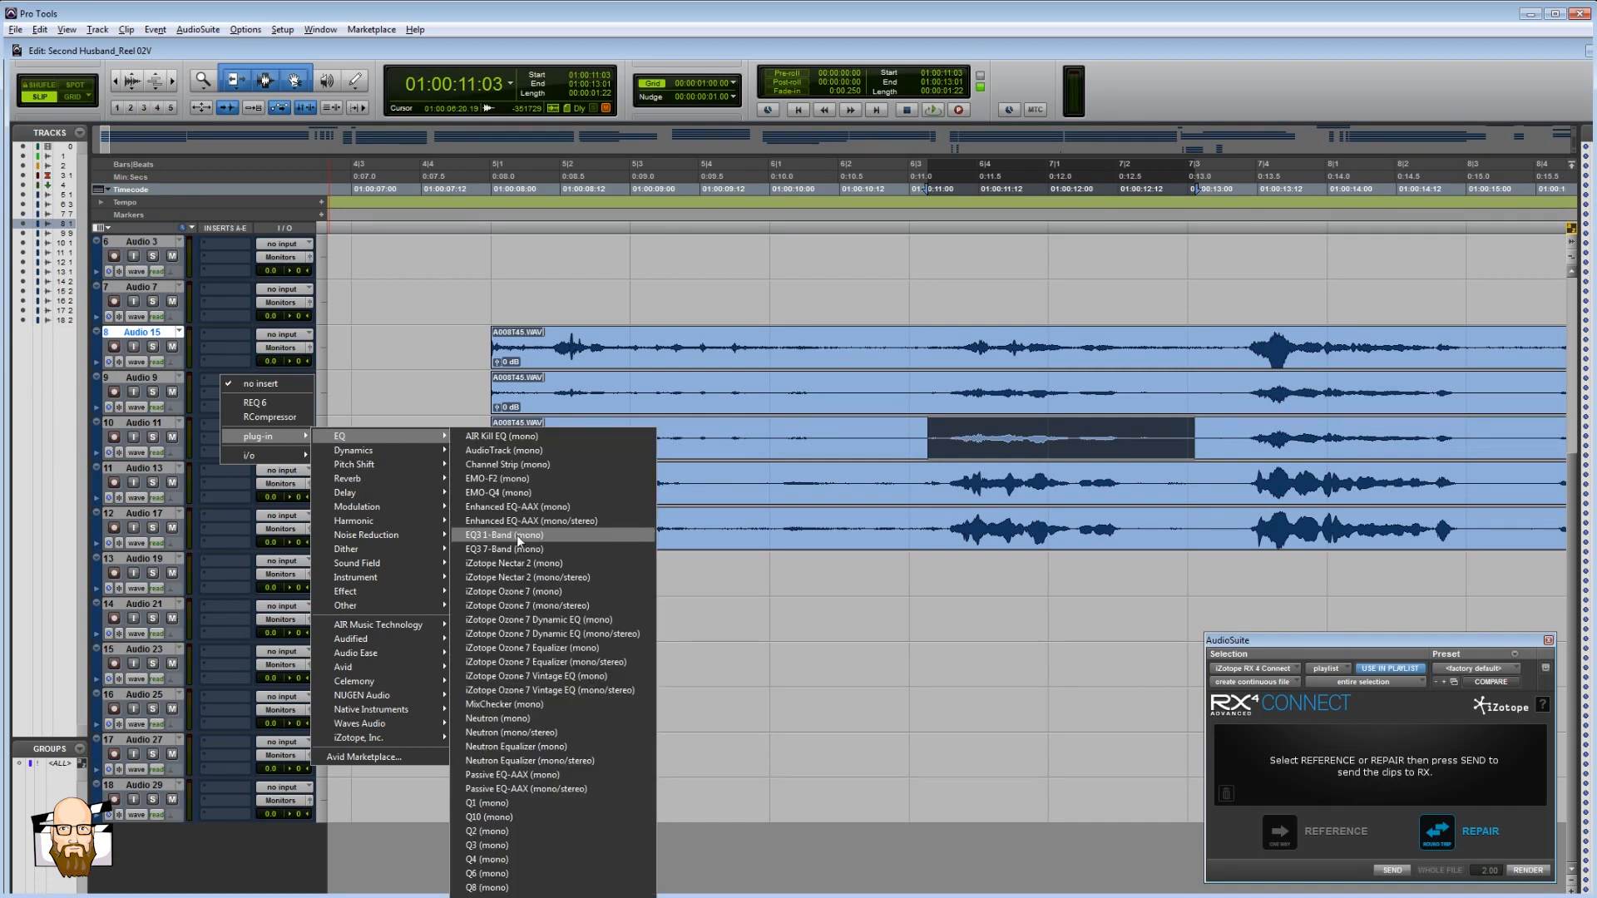
{"action": "left_click", "coordinate": [520, 534]}
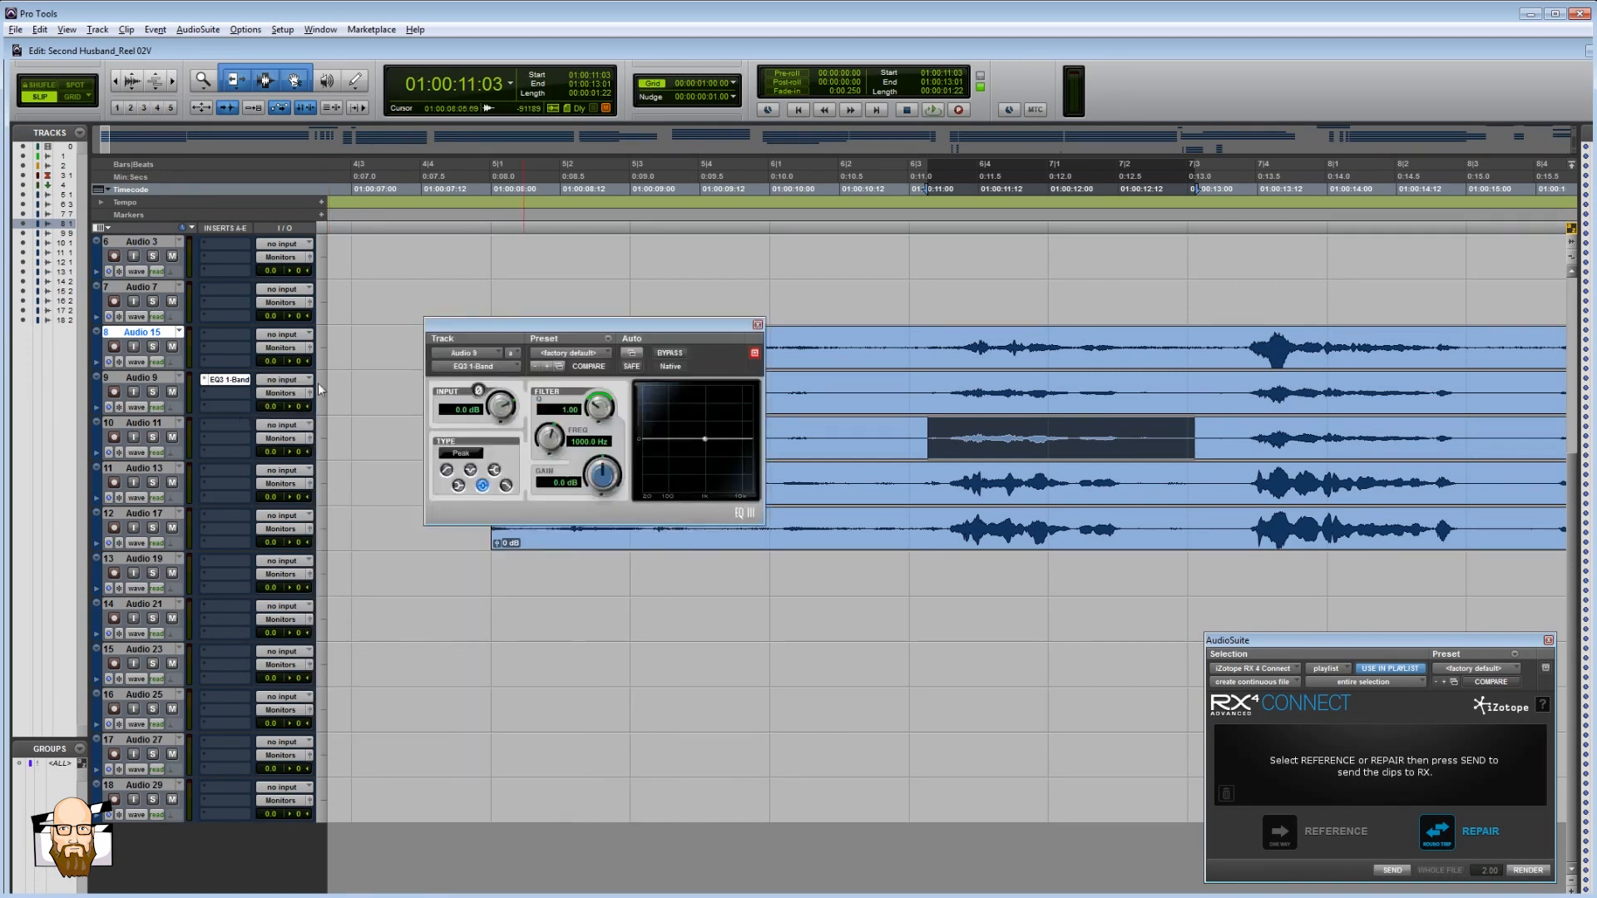
{"action": "left_click_drag", "start_coordinate": [599, 324], "coordinate": [572, 532]}
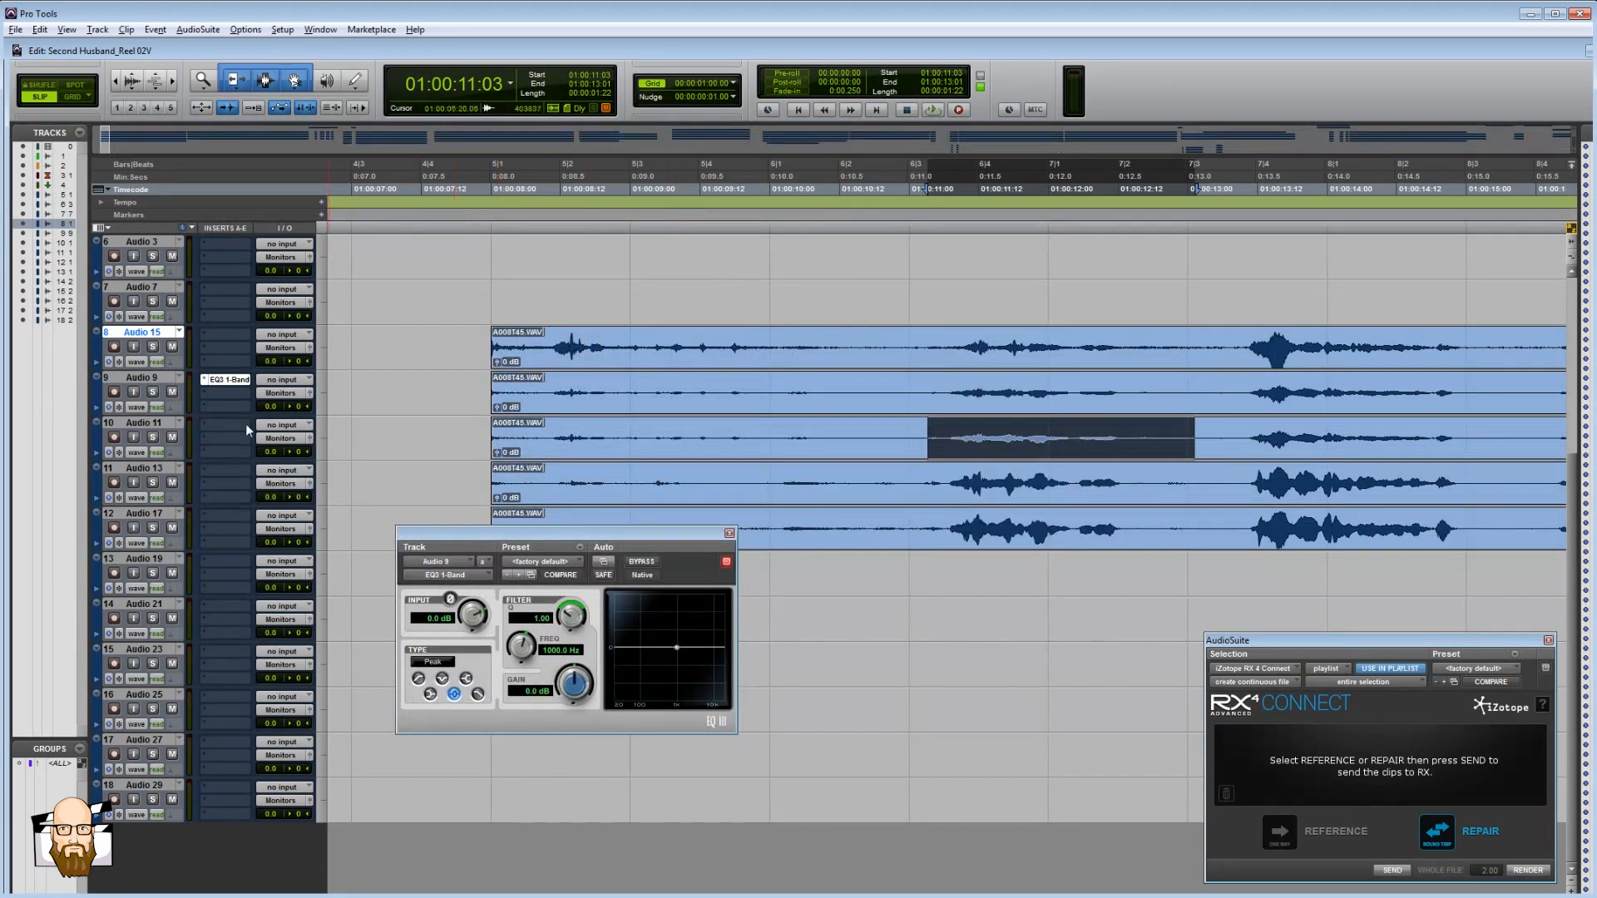
- Select the Audio 9 and Audio 11 tracks together and start playback from 01:00:08:10
{"action": "left_click", "coordinate": [146, 377]}
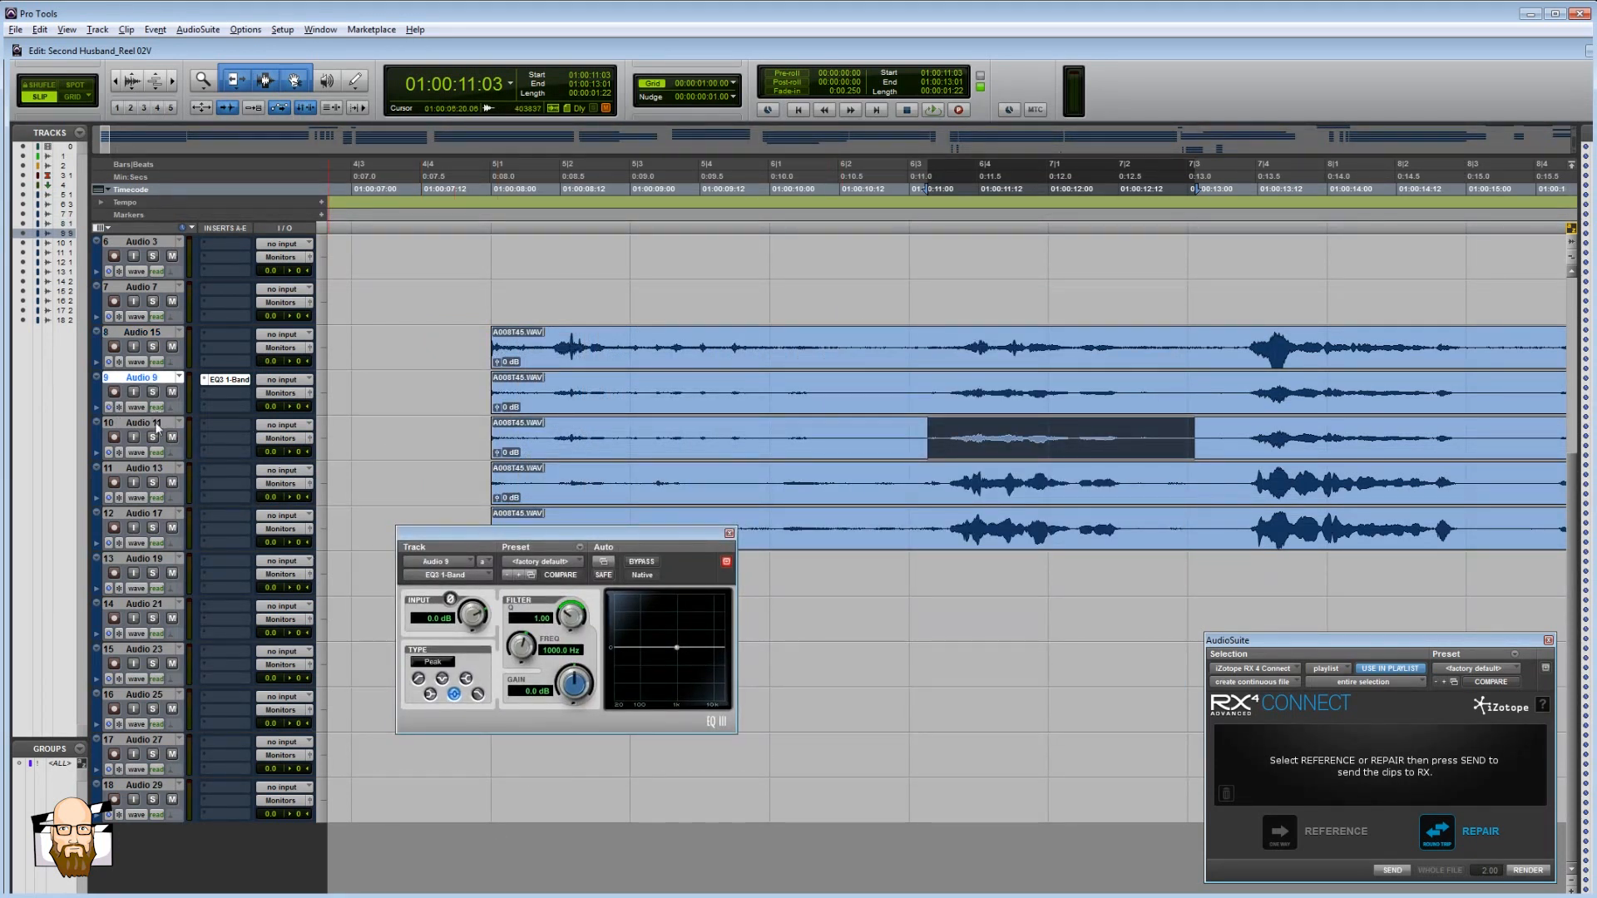
{"action": "left_click", "coordinate": [155, 421], "text": "shift"}
{"action": "left_click", "coordinate": [560, 394]}
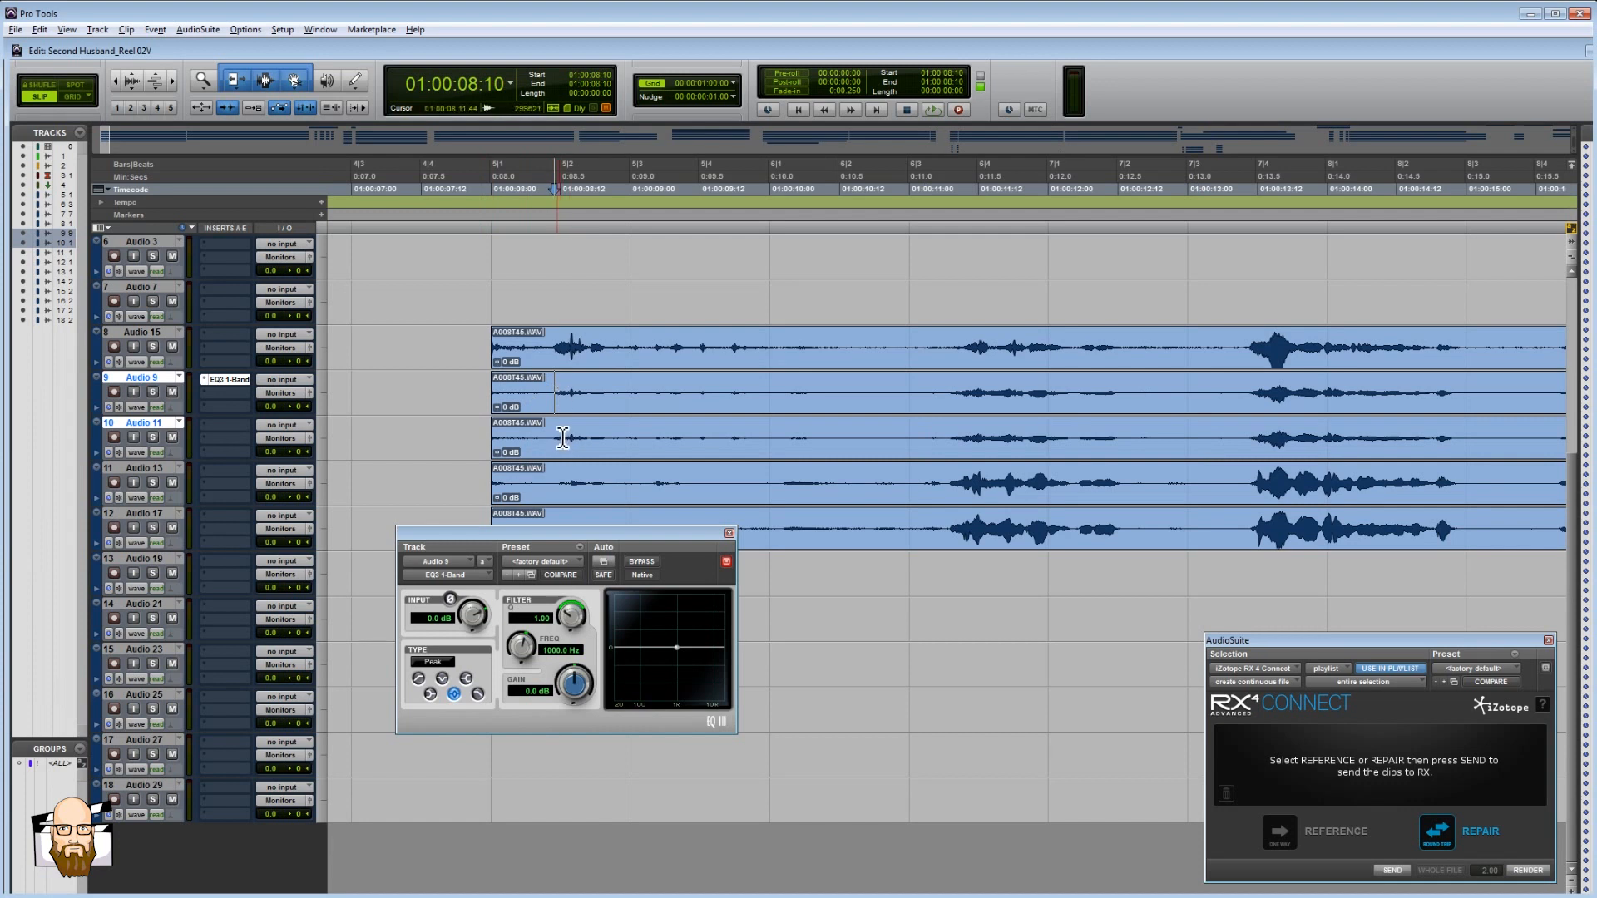
{"action": "key", "text": "space"}
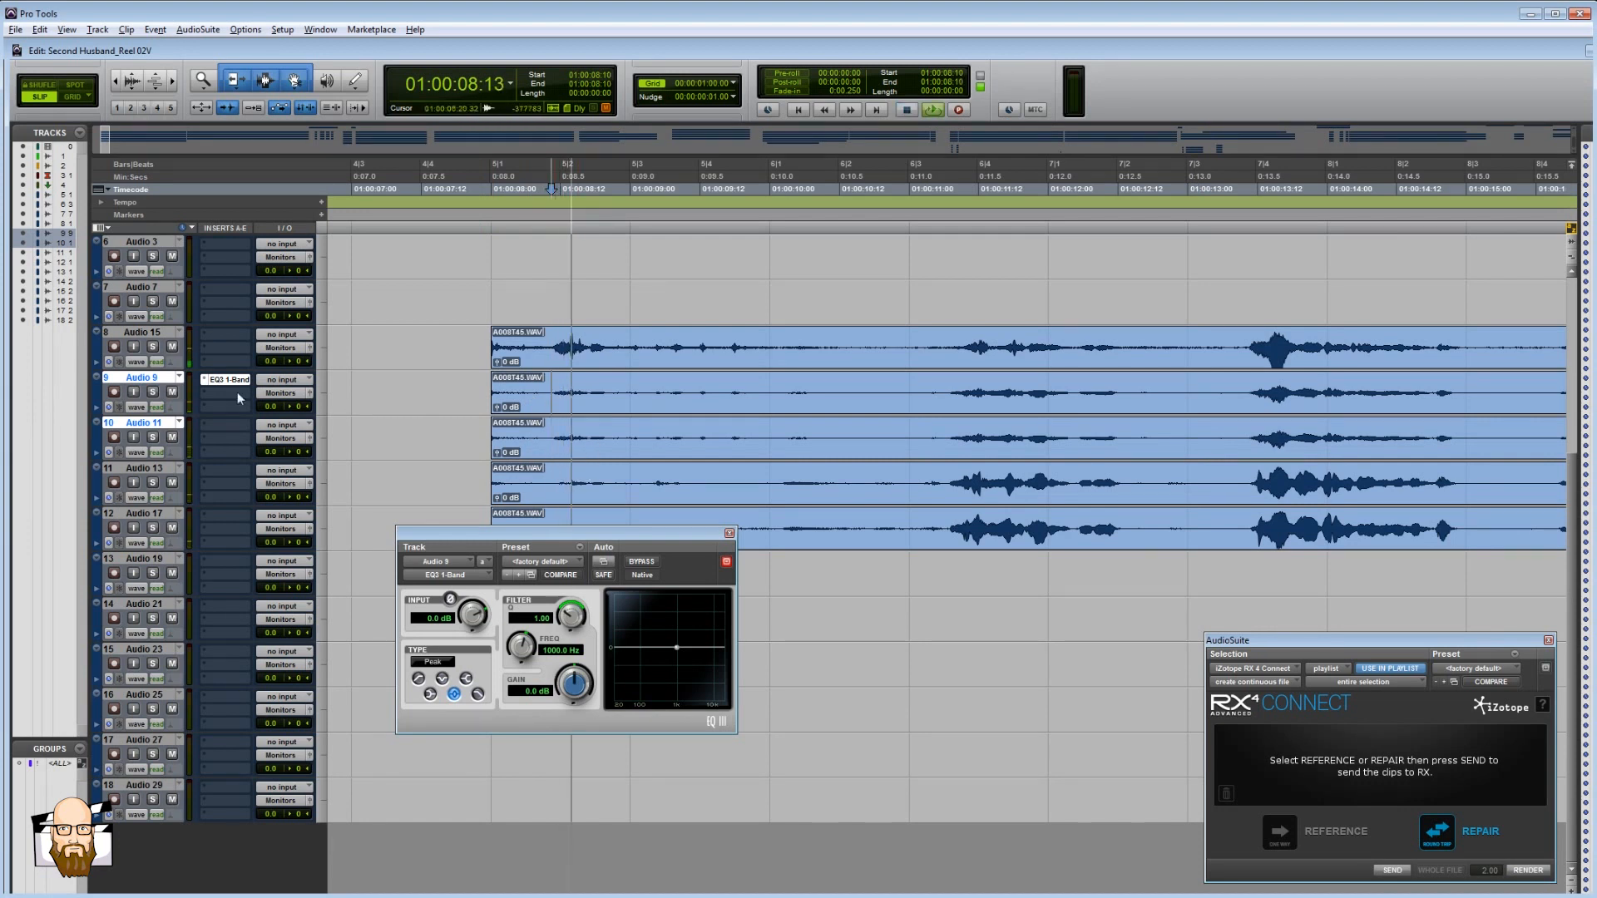
- Solo Audio 9 and Audio 11 and play them together from 01:00:08:10
{"action": "key", "text": "space"}
{"action": "left_click", "coordinate": [154, 391]}
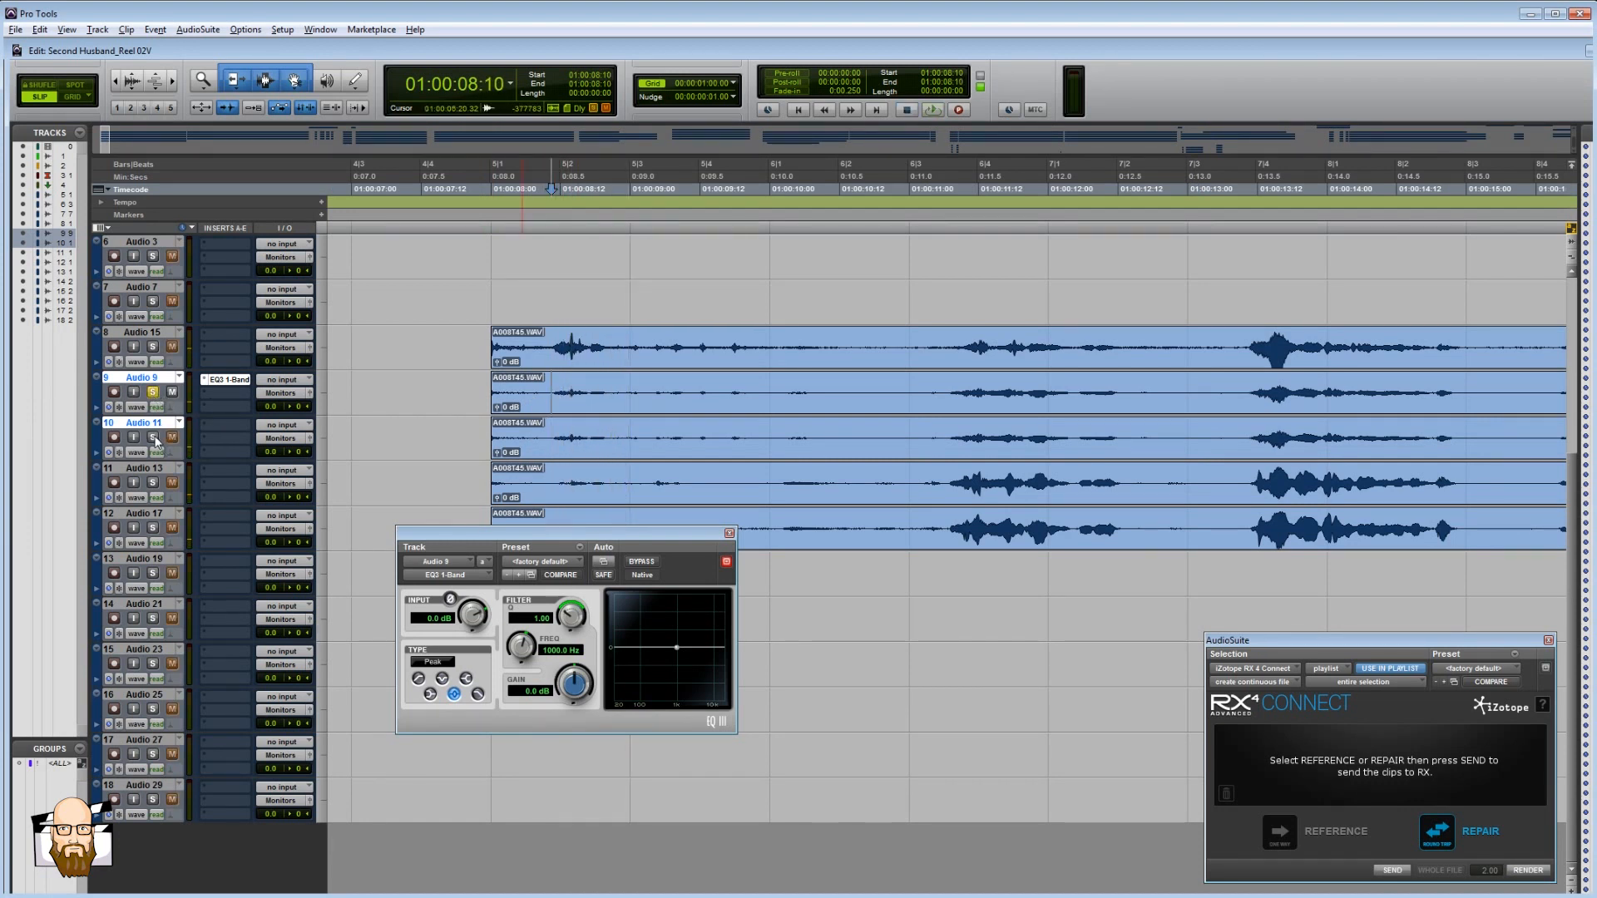
{"action": "key", "text": "space"}
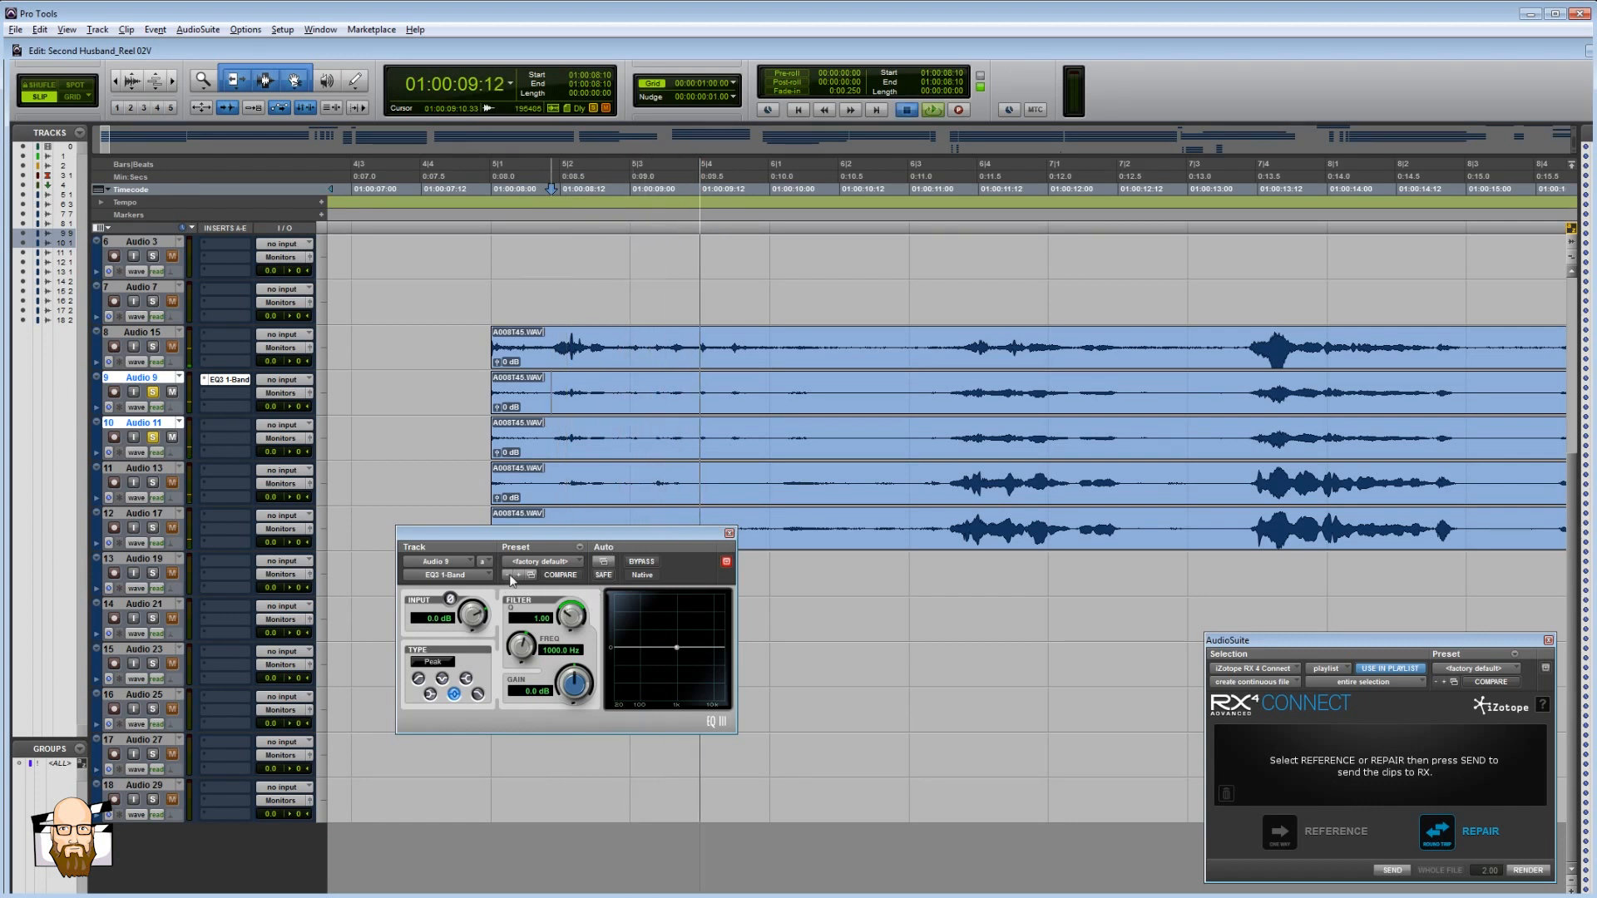
{"action": "key", "text": "space"}
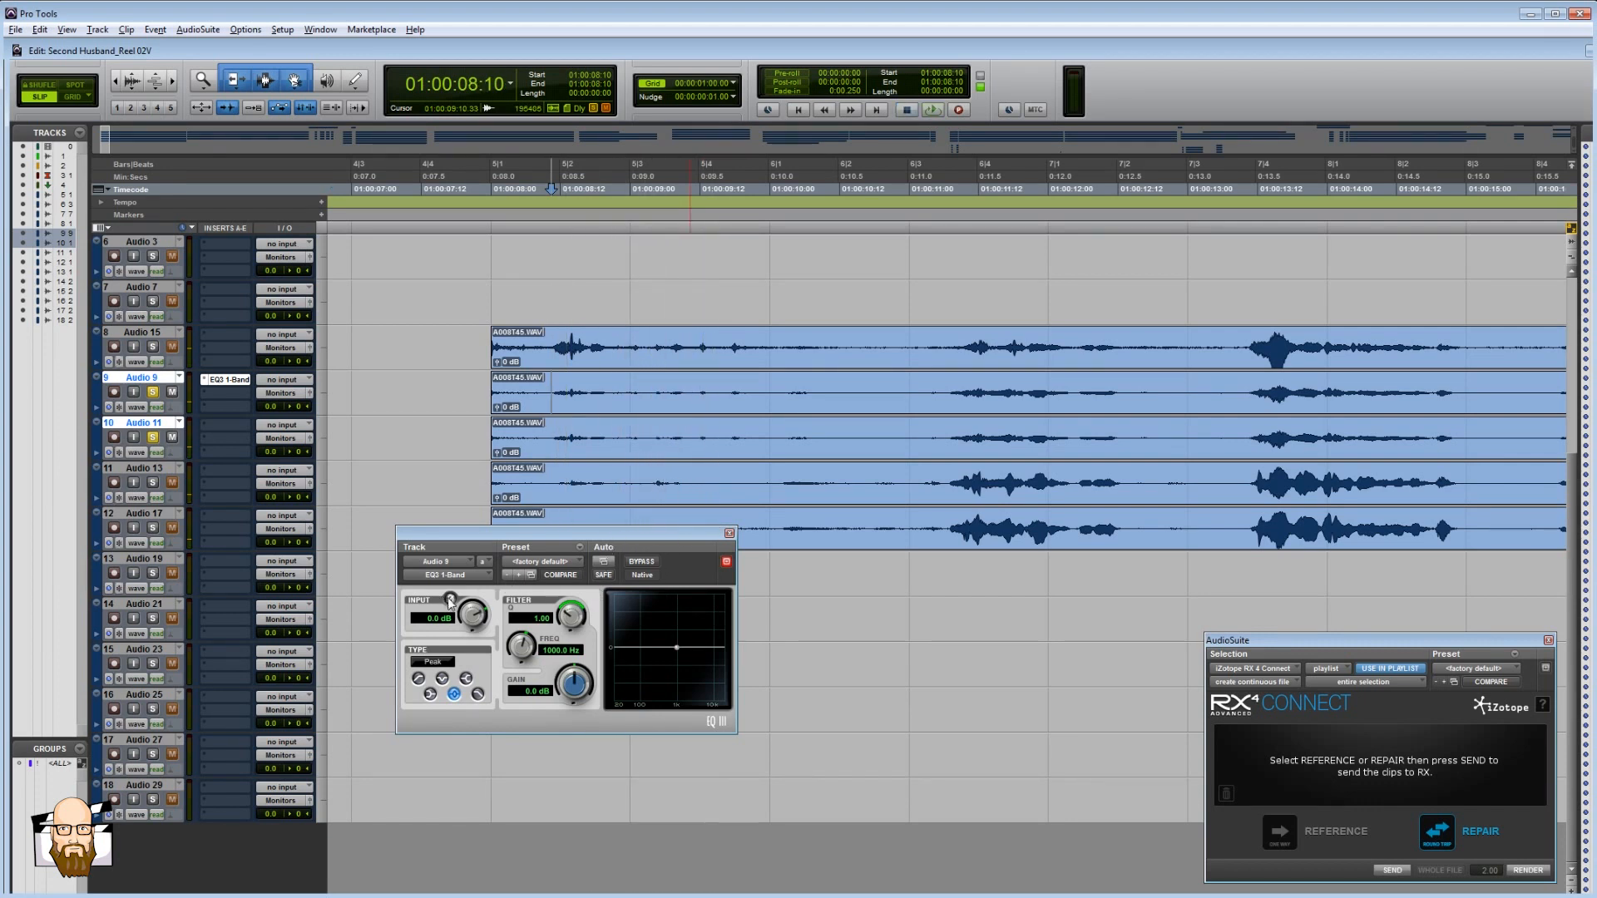
- Invert the input phase in Audio 9's EQ3 1-Band, toggling it off and on again while playing from 01:00:08:10
{"action": "left_click", "coordinate": [451, 599]}
{"action": "key", "text": "space"}
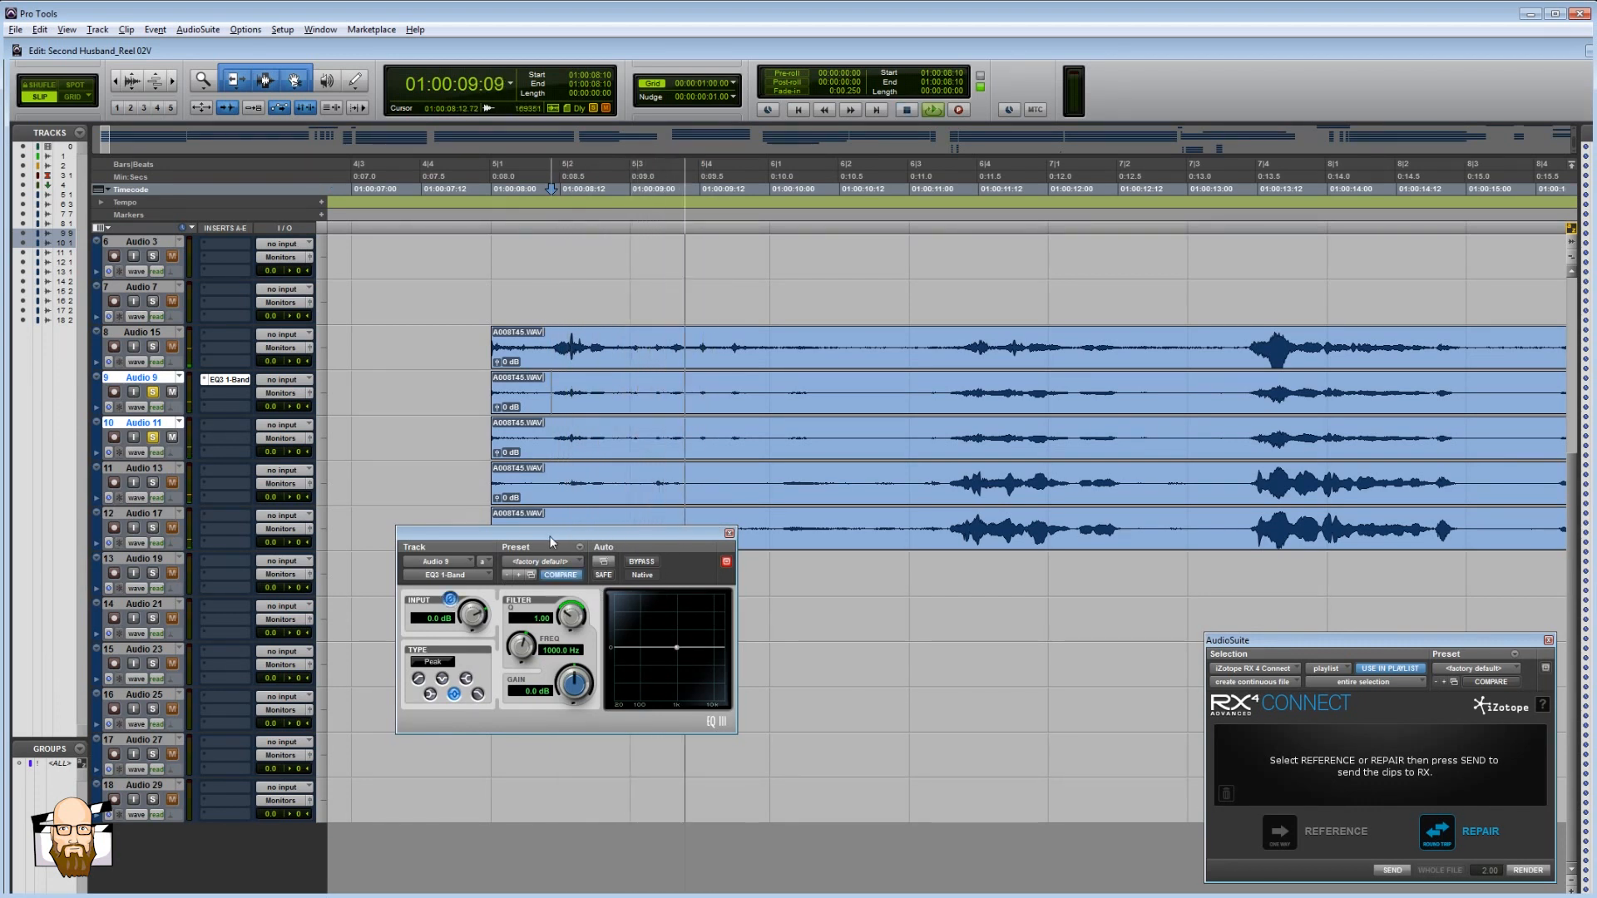
{"action": "left_click", "coordinate": [451, 600]}
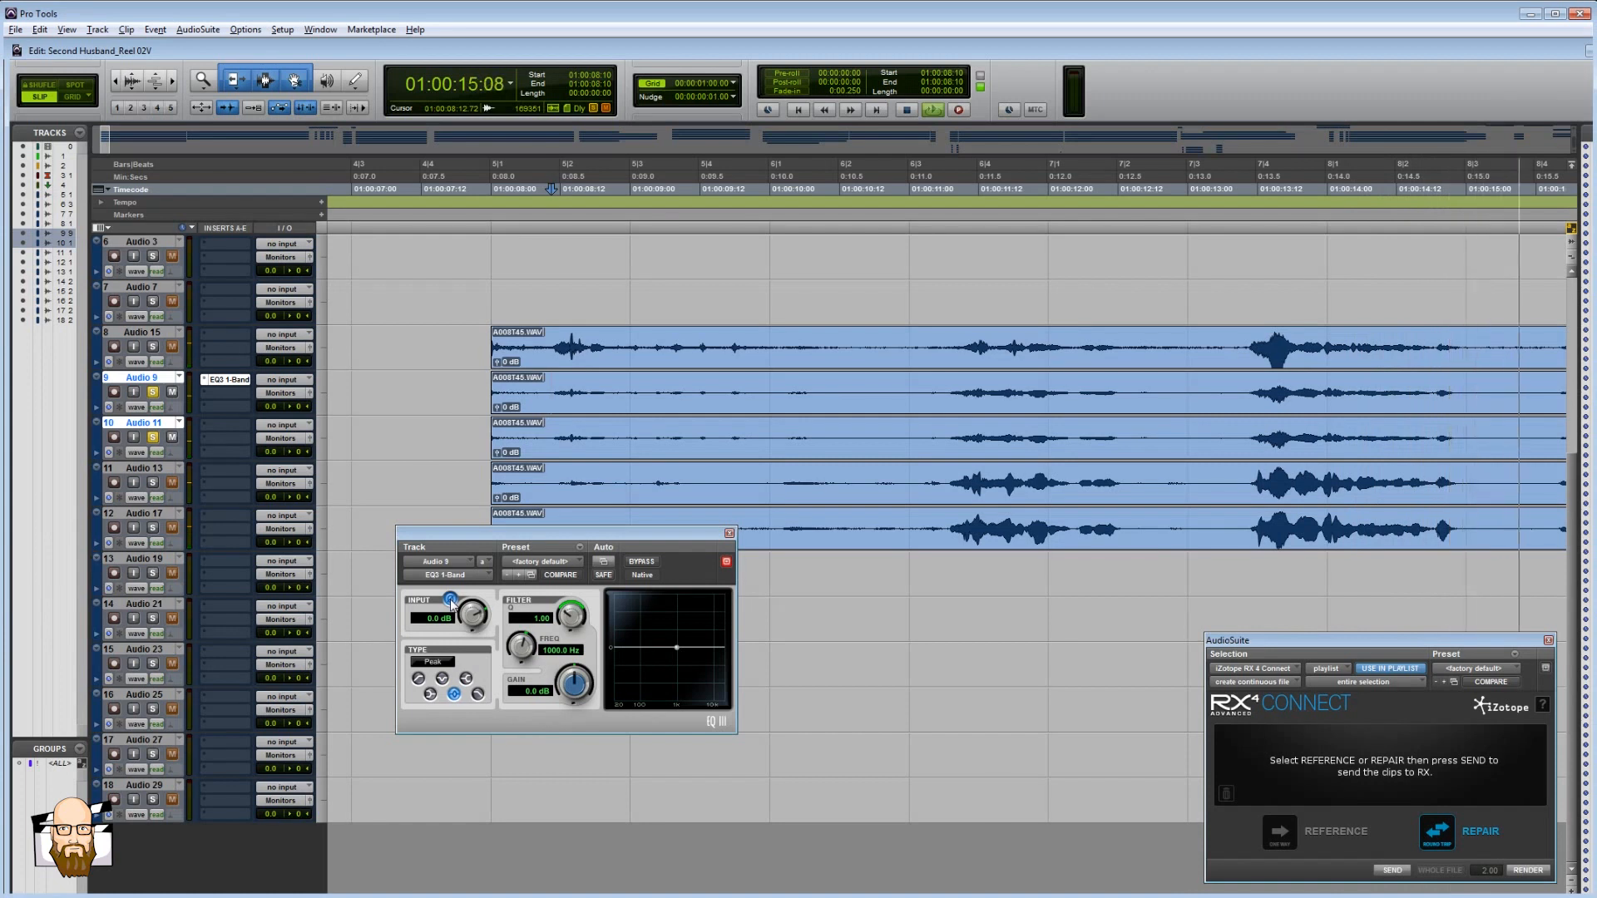
{"action": "left_click", "coordinate": [451, 600]}
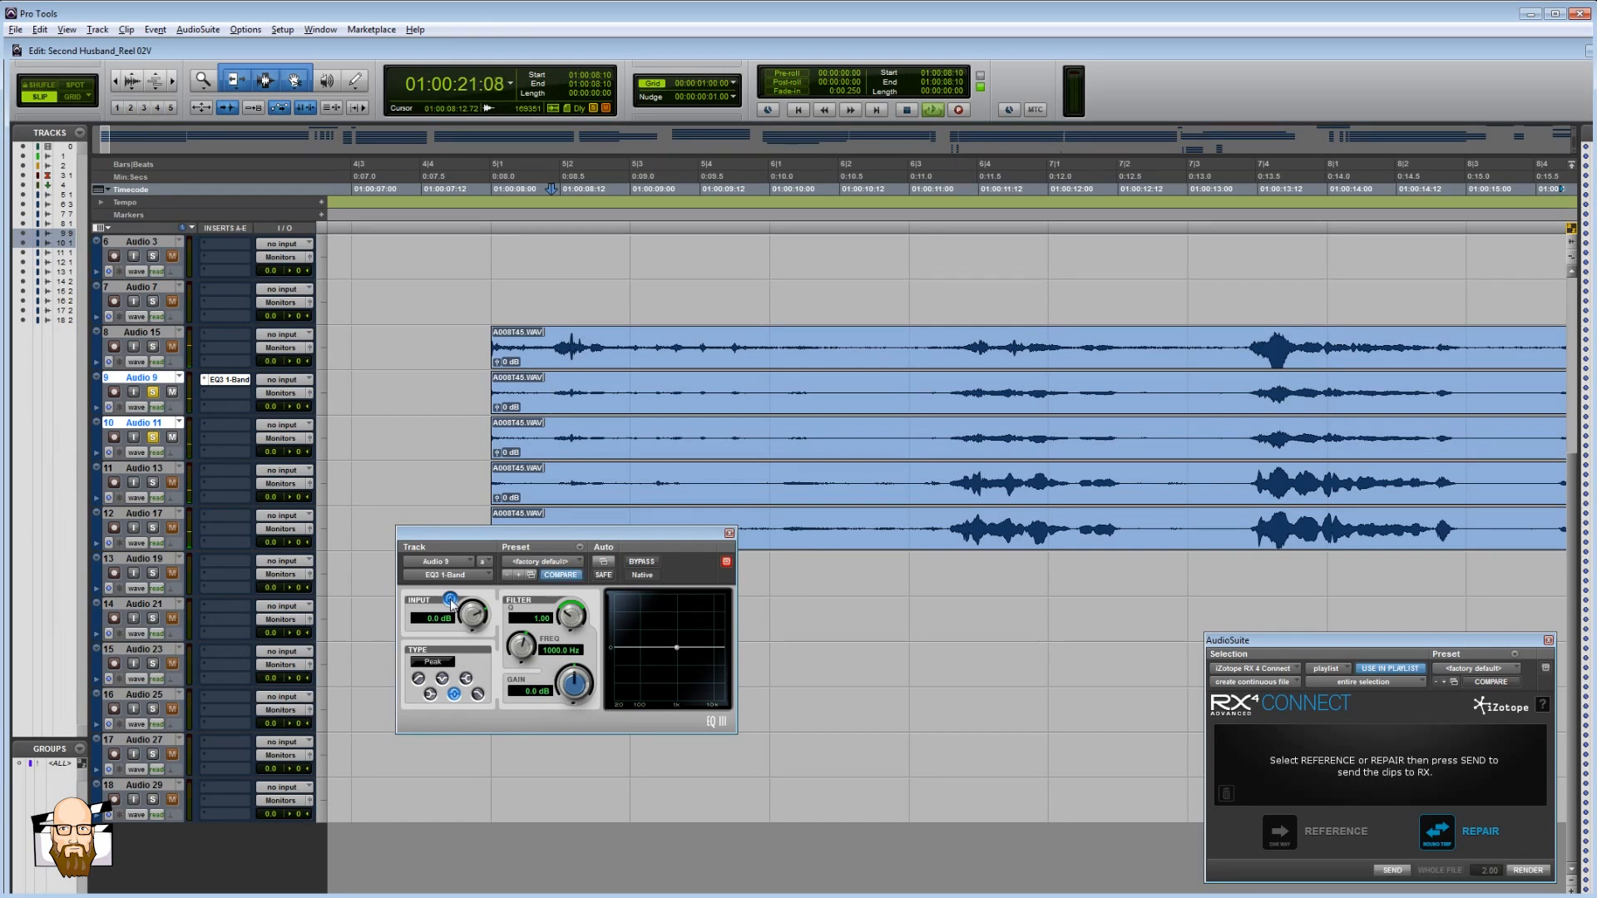
{"action": "key", "text": "space"}
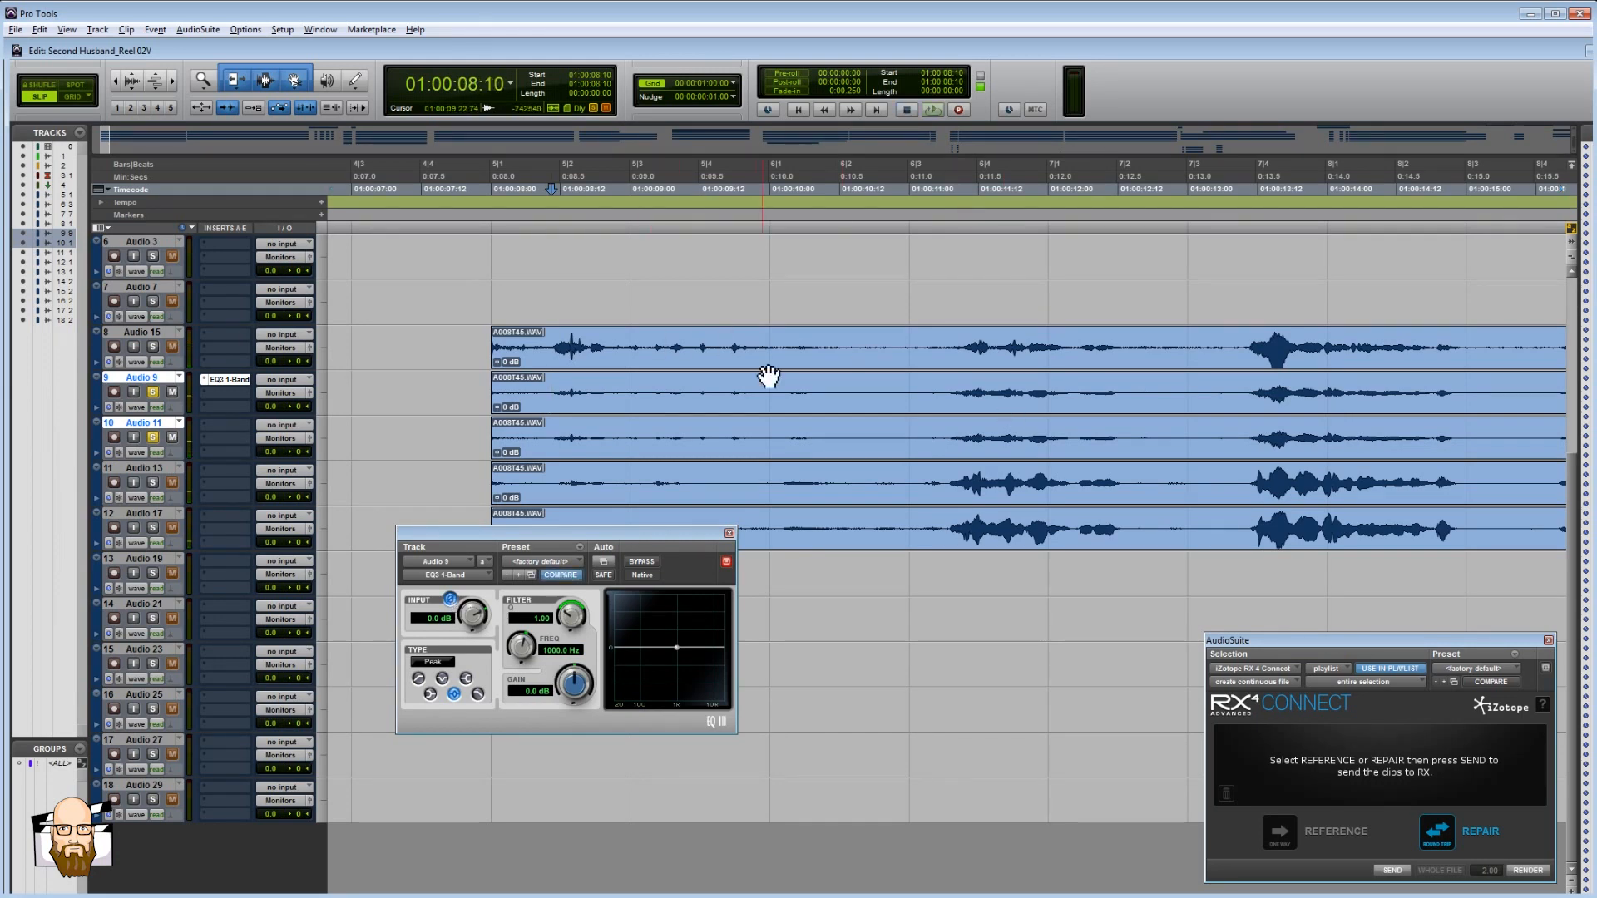
- Place the cursor at 01:00:08:09, then select Audio 9 and Audio 11 from 01:01:04:02 to 01:02:24:07
{"action": "left_click", "coordinate": [550, 387]}
{"action": "key", "text": "r"}
{"action": "key", "text": "r"}
{"action": "key", "text": "r"}
{"action": "key", "text": "r"}
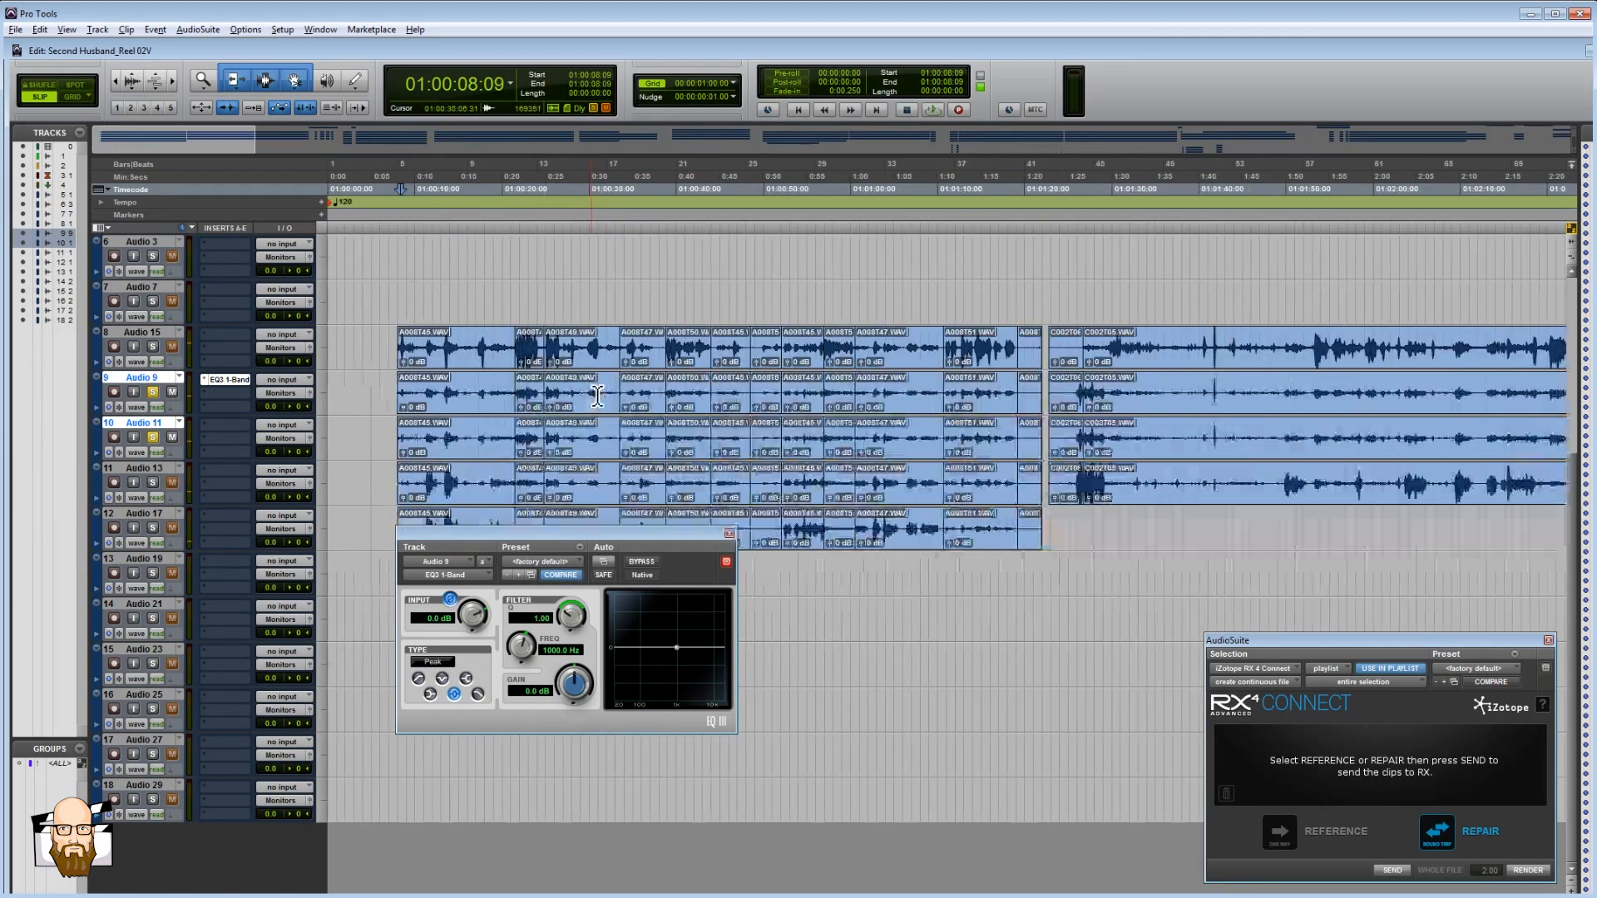
{"action": "scroll", "coordinate": [1053, 387], "scroll_direction": "right", "scroll_amount": 5}
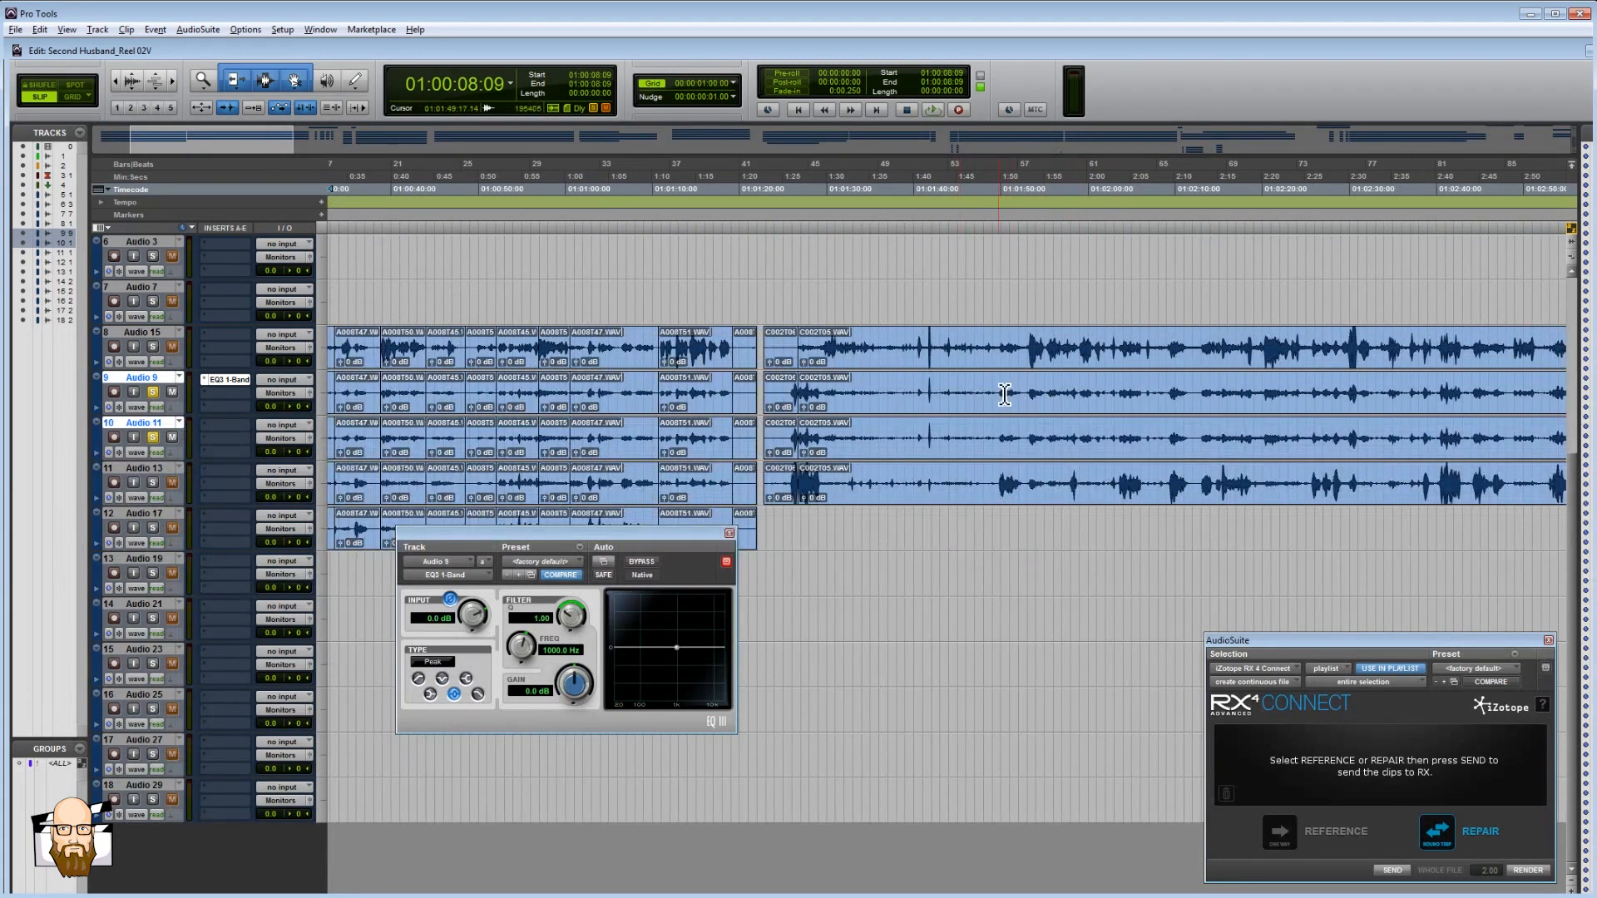
{"action": "left_click_drag", "start_coordinate": [607, 391], "coordinate": [1299, 441]}
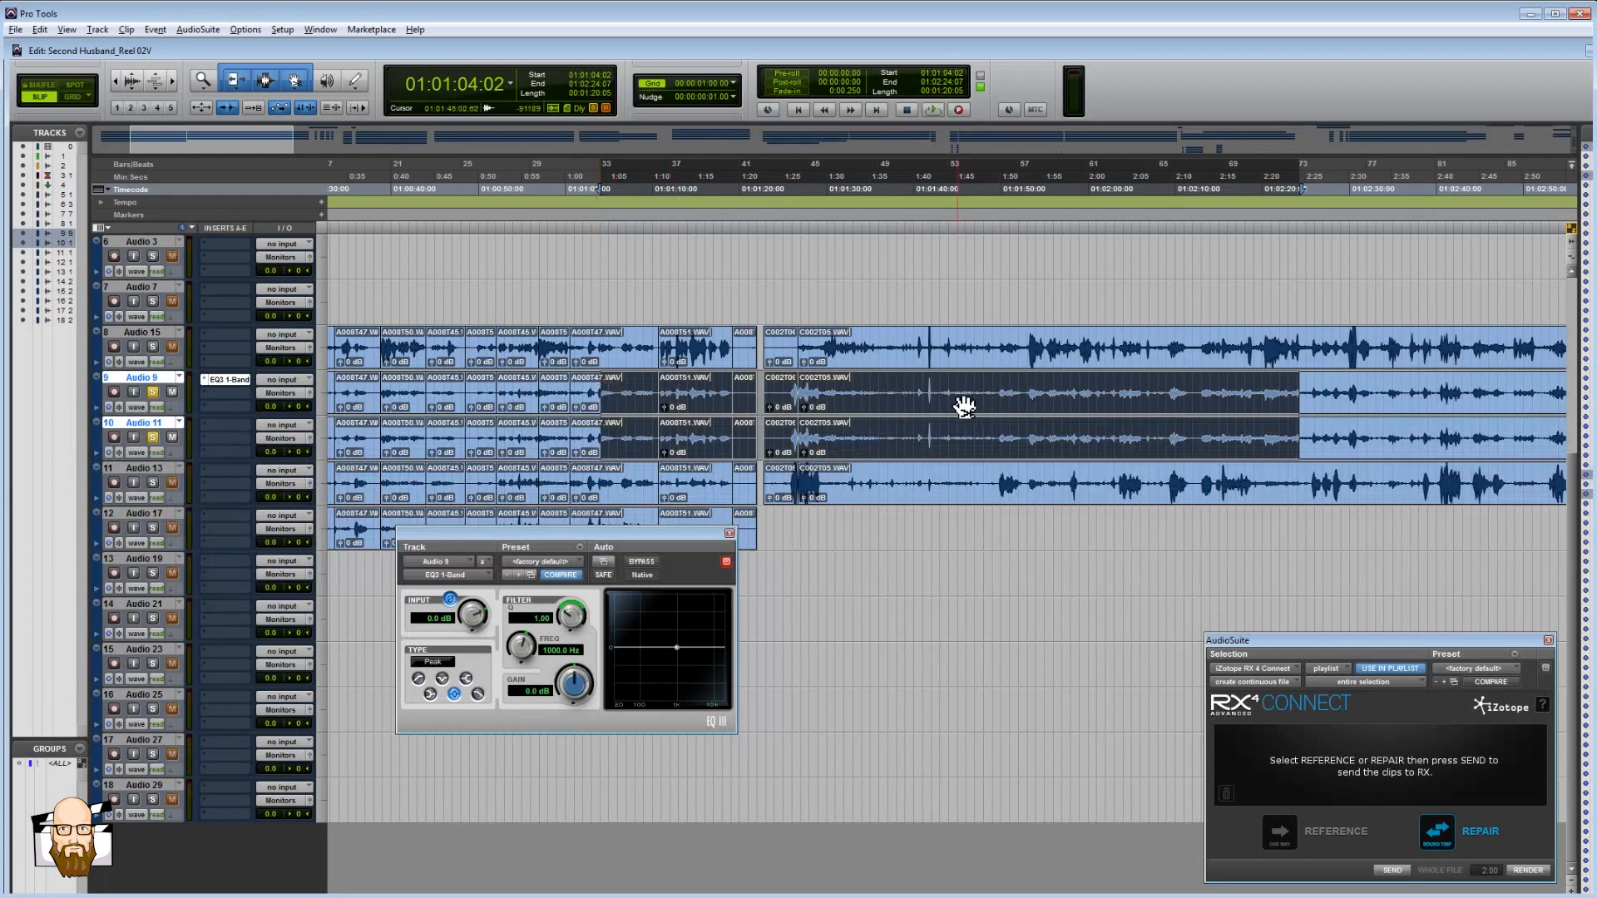
- Play the soloed Audio 9 and Audio 11 tracks from 01:01:24:23, near the start of the second scene
{"action": "left_click", "coordinate": [1034, 395]}
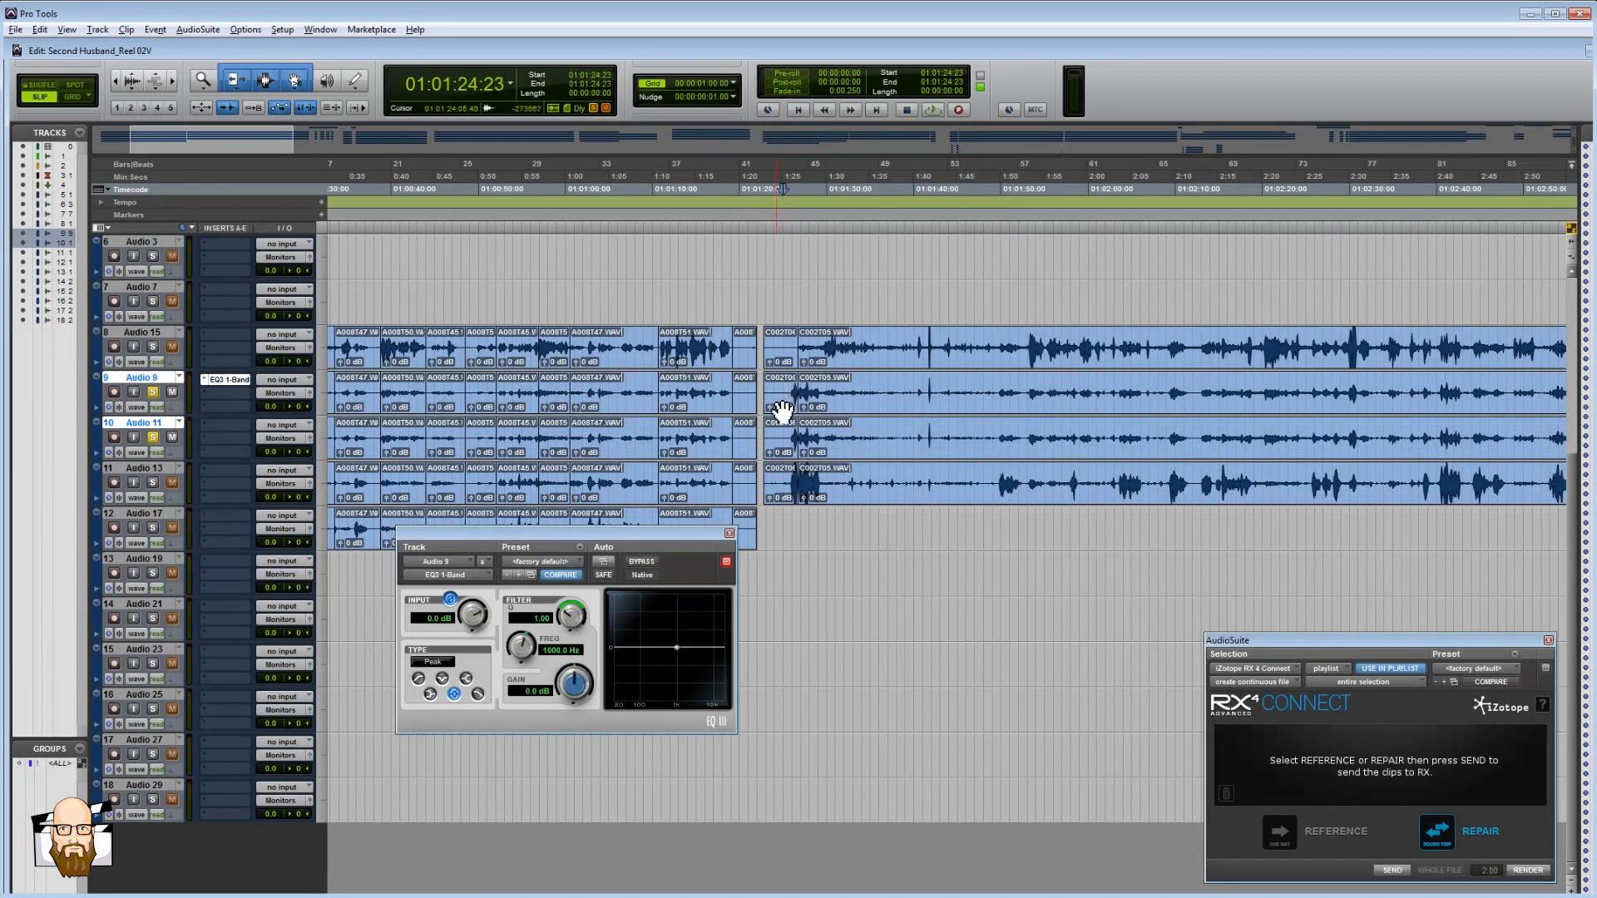
{"action": "key", "text": "t"}
{"action": "key", "text": "t"}
{"action": "scroll", "coordinate": [722, 409], "scroll_direction": "right", "scroll_amount": 5}
{"action": "key", "text": "space"}
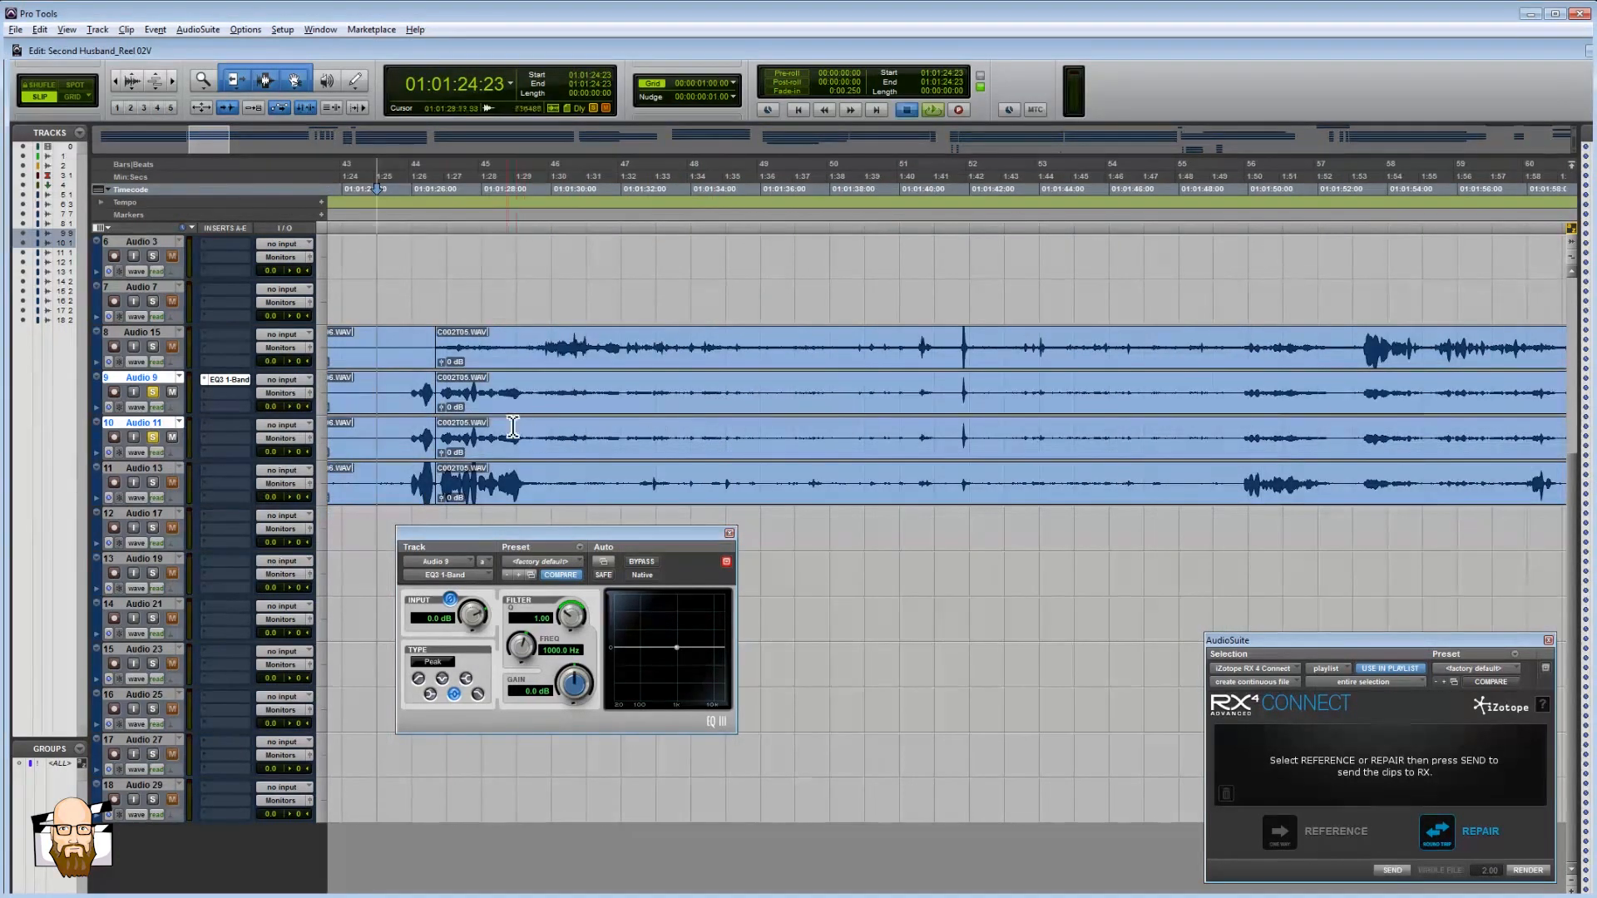
{"action": "key", "text": "space"}
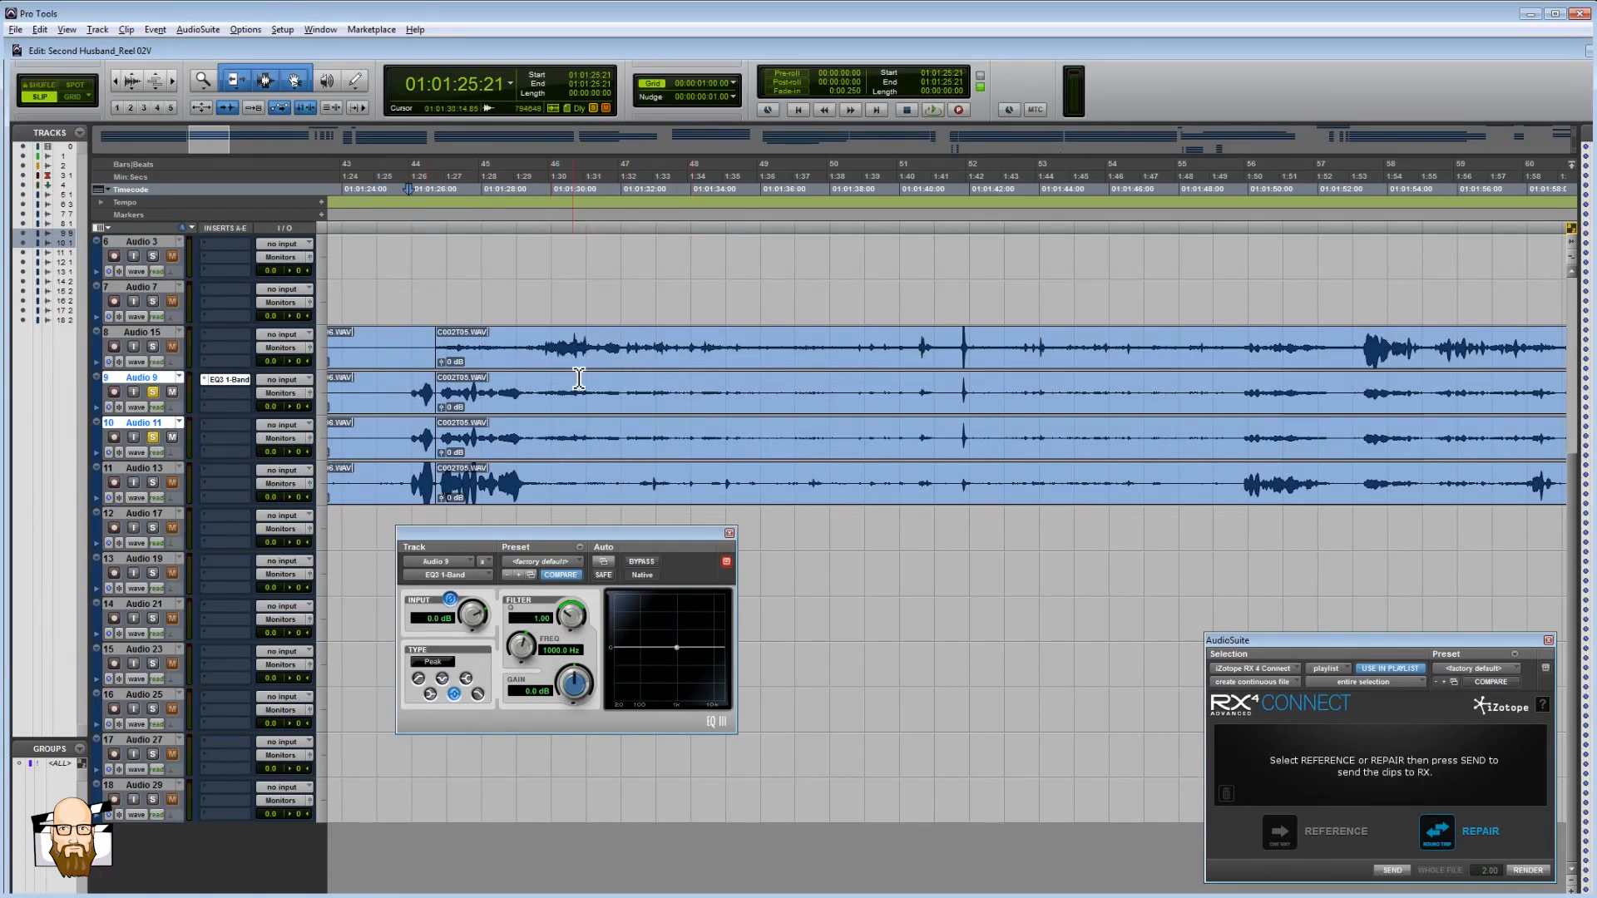
- Select Audio 9 from 01:01:29:12 to 01:01:43:02, then place the cursor at 01:01:49:17
{"action": "left_click_drag", "start_coordinate": [536, 387], "coordinate": [1007, 416]}
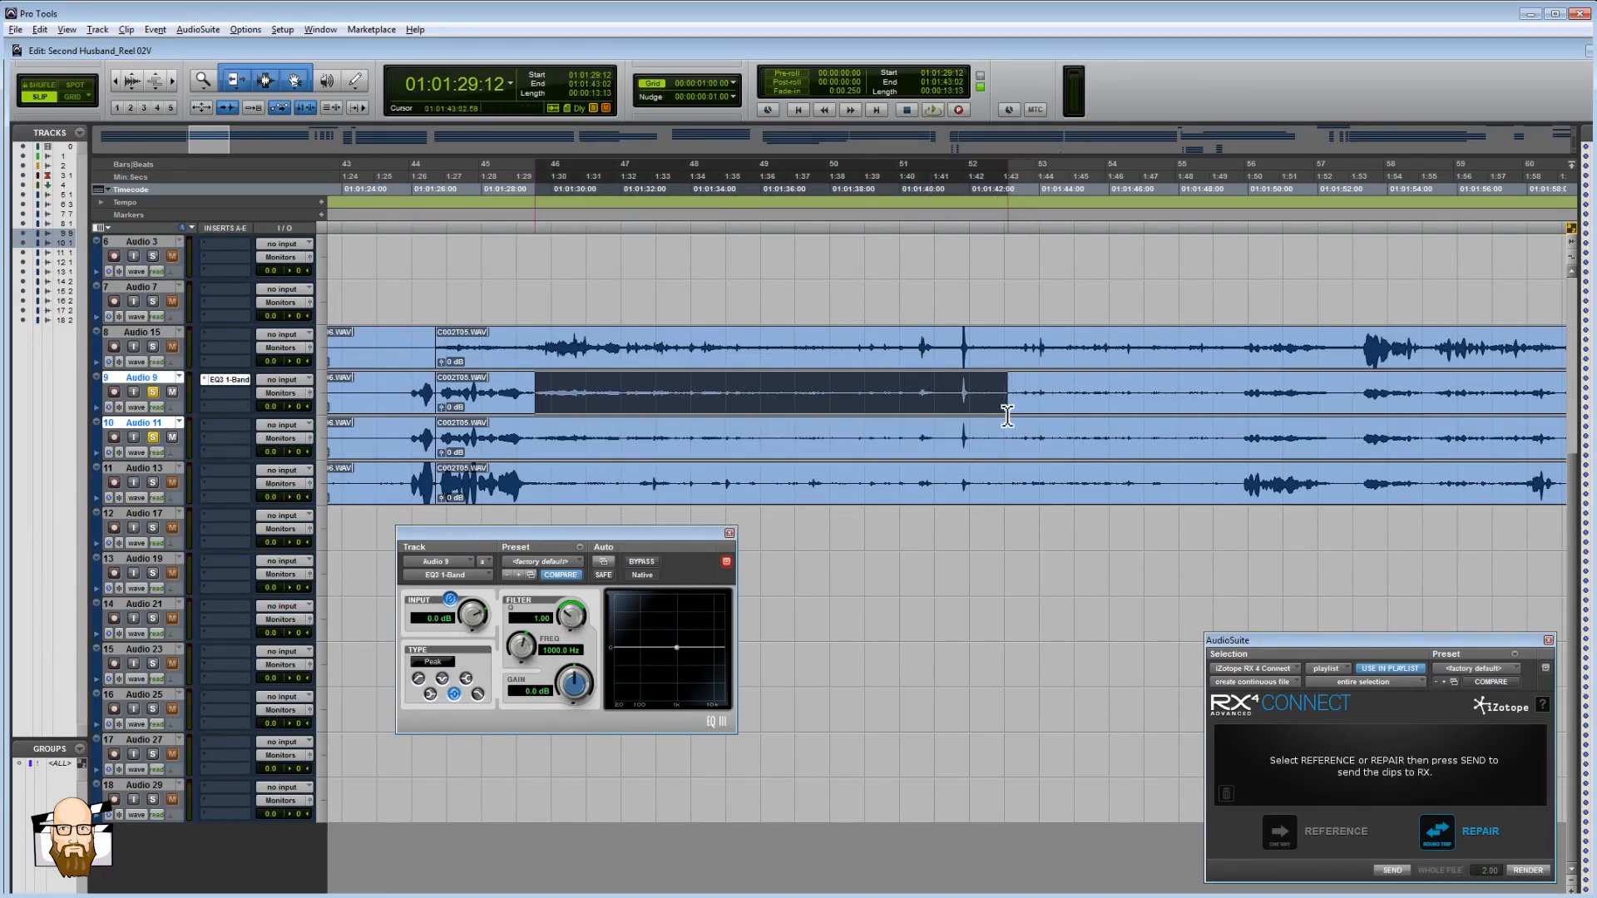
{"action": "left_click_drag", "start_coordinate": [873, 394], "coordinate": [1265, 397]}
{"action": "left_click", "coordinate": [1235, 398]}
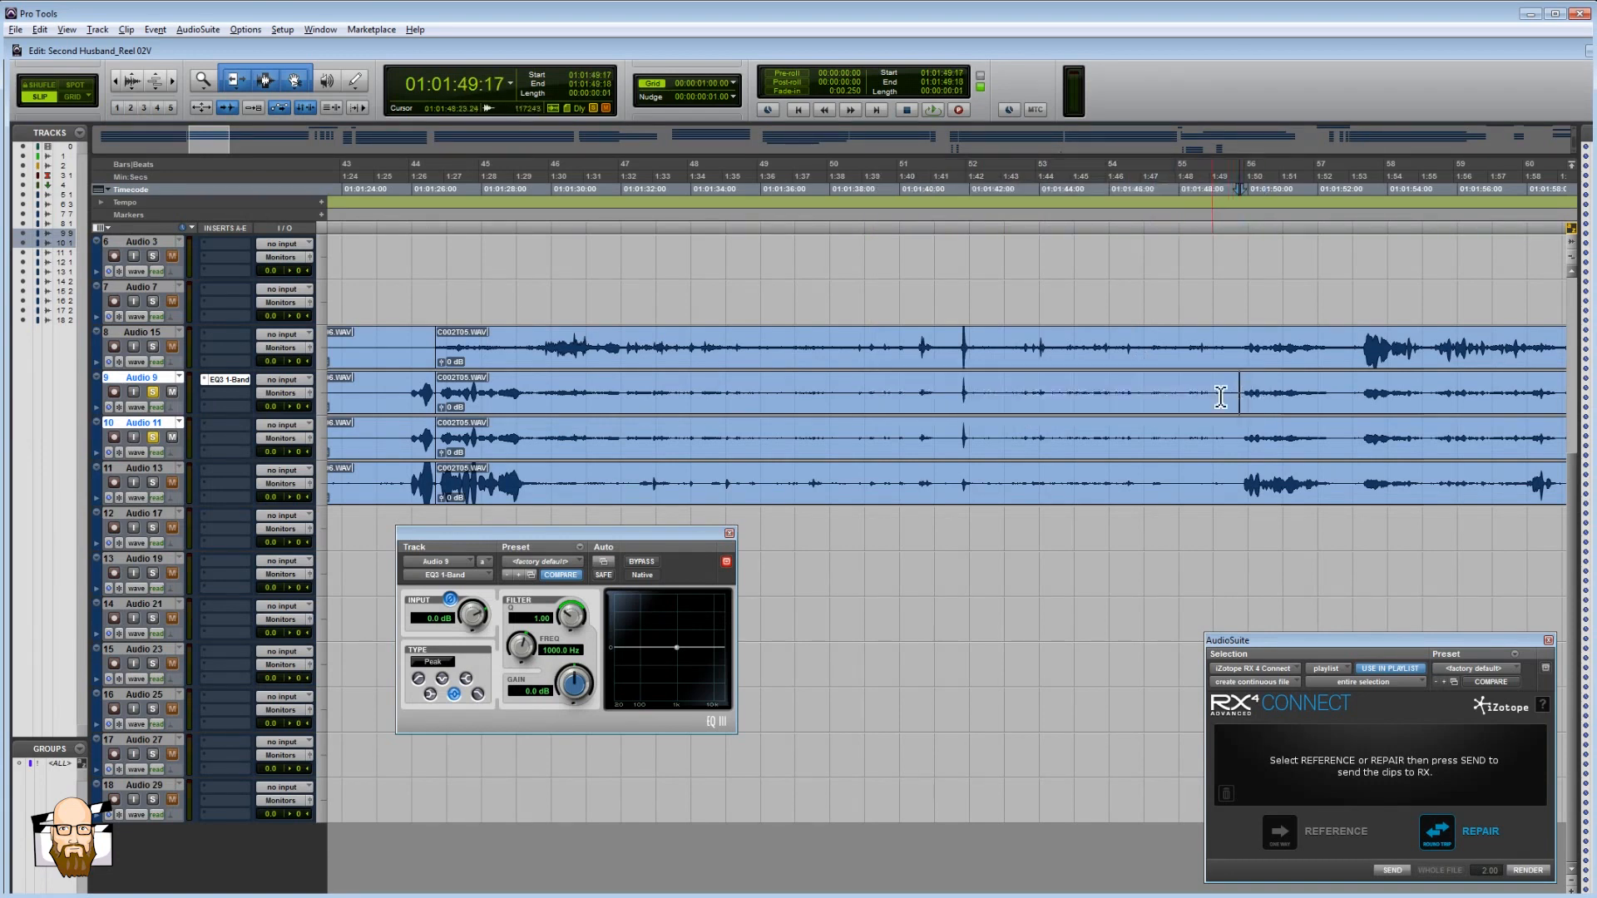
- Select the long C002T05.WAV clip on Audio 9, from 01:01:26:16 to 01:03:00:13
{"action": "key", "text": "r"}
{"action": "key", "text": "r"}
{"action": "key", "text": "r"}
{"action": "key", "text": "r"}
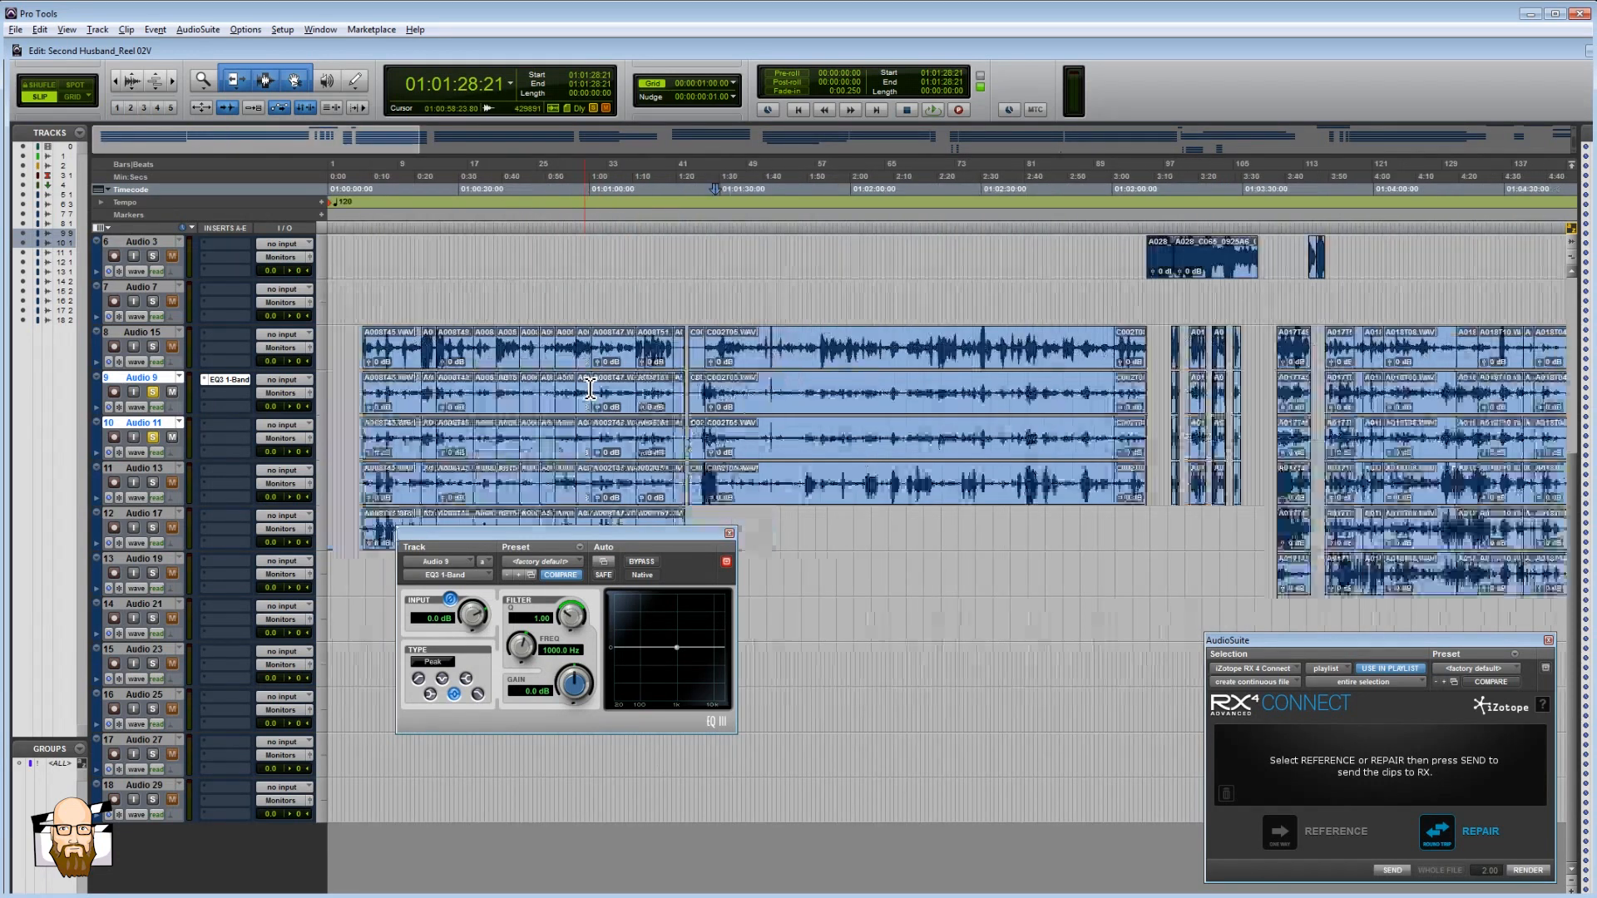
{"action": "double_click", "coordinate": [596, 379]}
{"action": "key", "text": "t"}
{"action": "key", "text": "t"}
{"action": "key", "text": "t"}
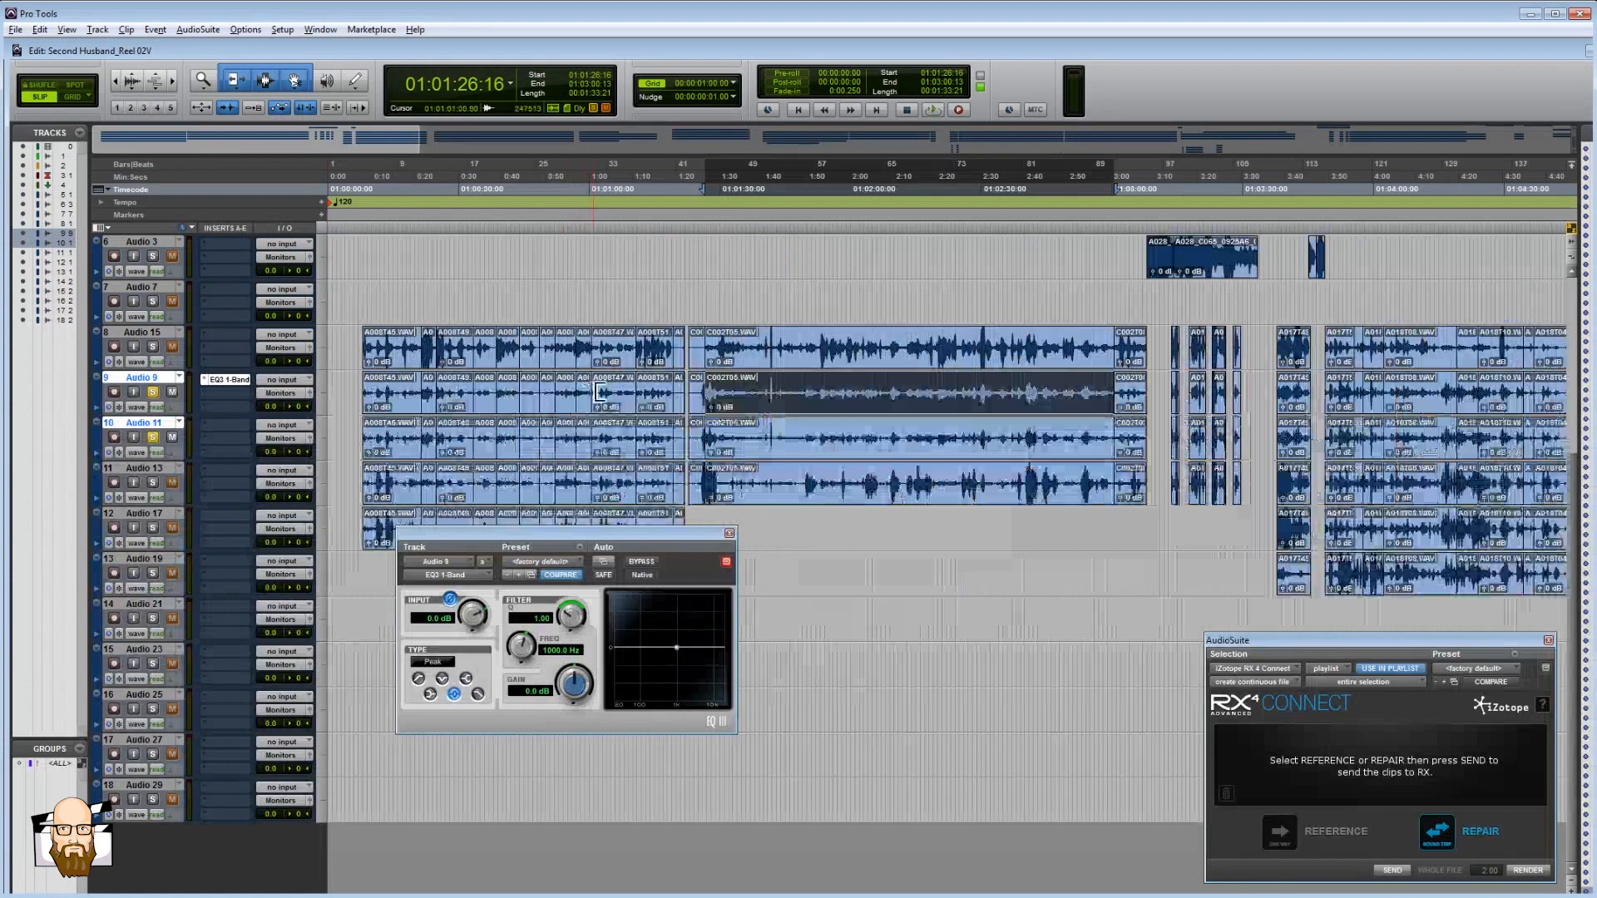
- Play from 01:01:31:04 and compare the sound by switching the EQ3 phase invert off and back on
{"action": "left_click", "coordinate": [1031, 385]}
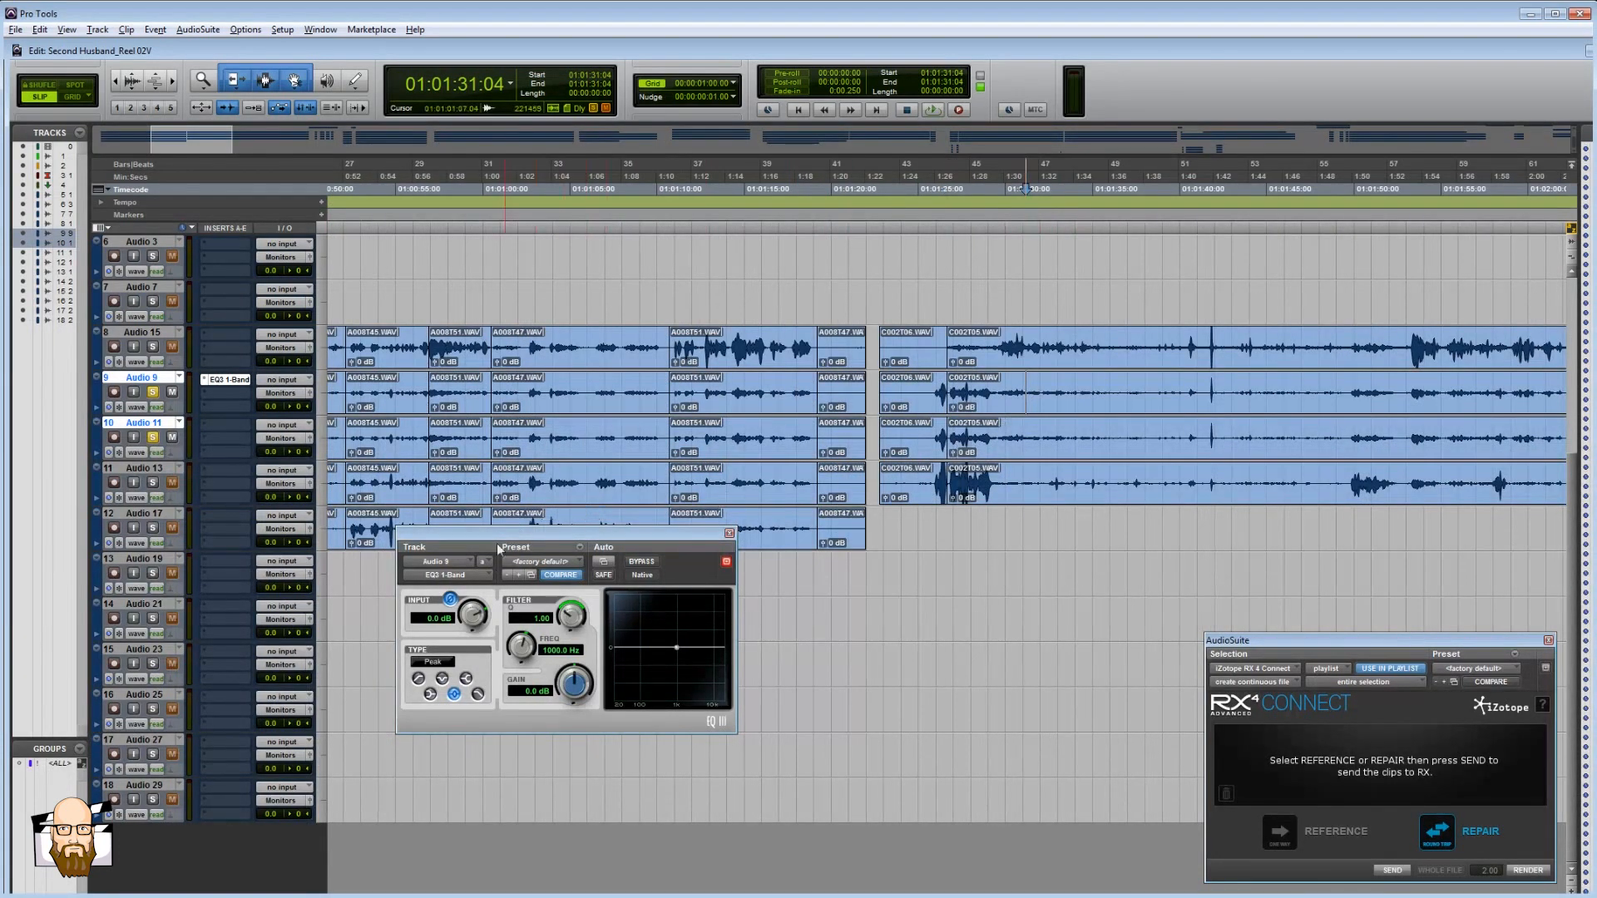
{"action": "key", "text": "space"}
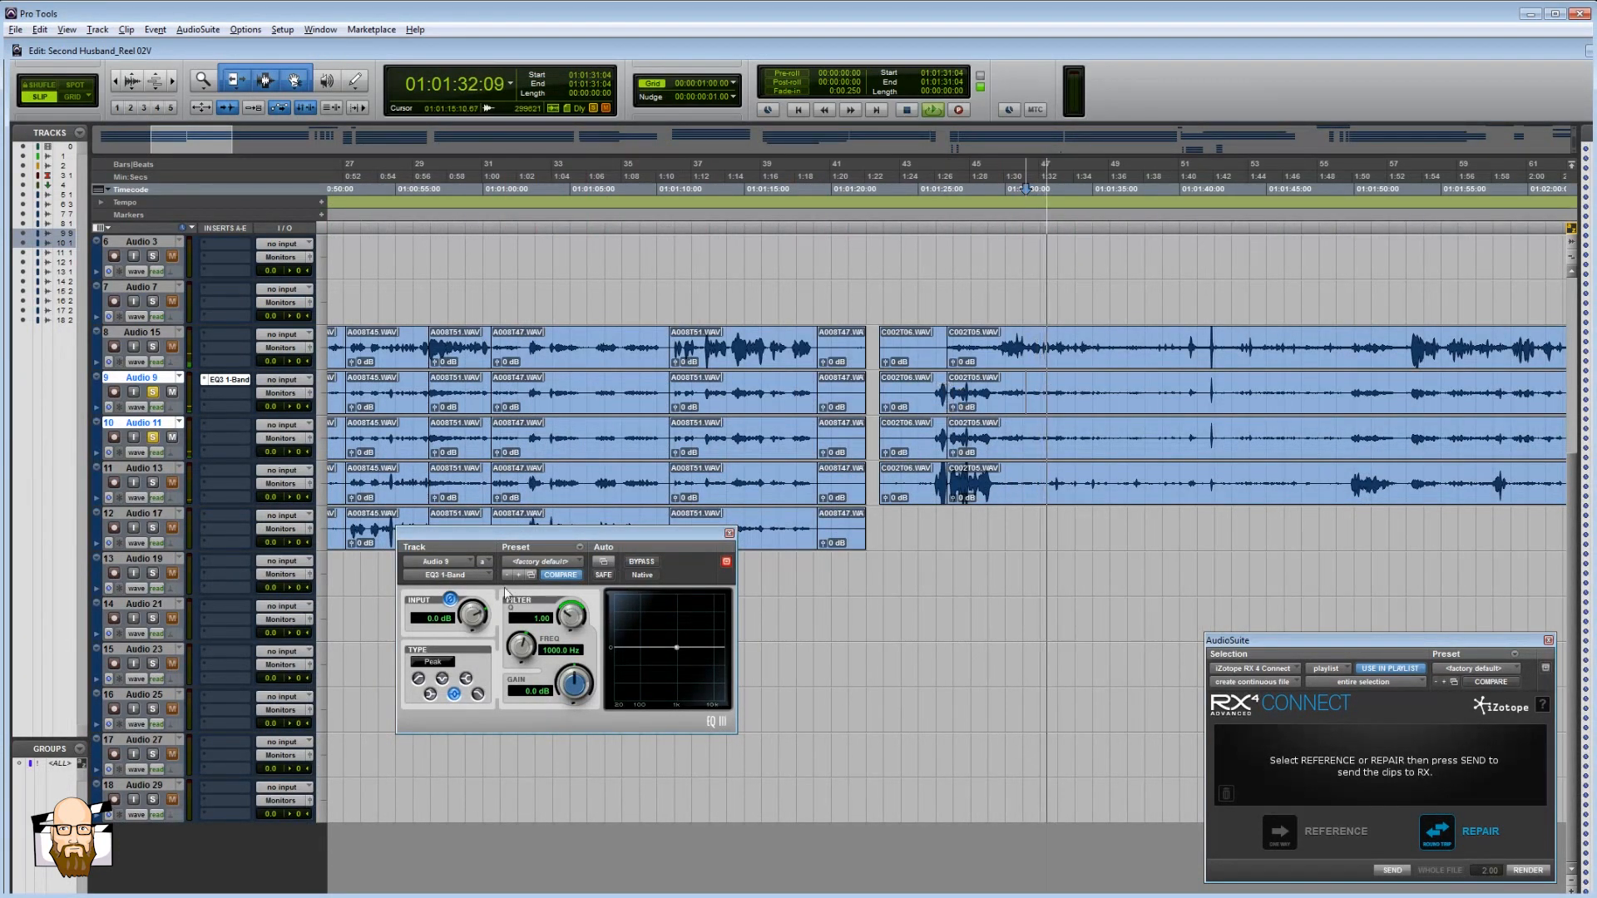
{"action": "left_click", "coordinate": [450, 599]}
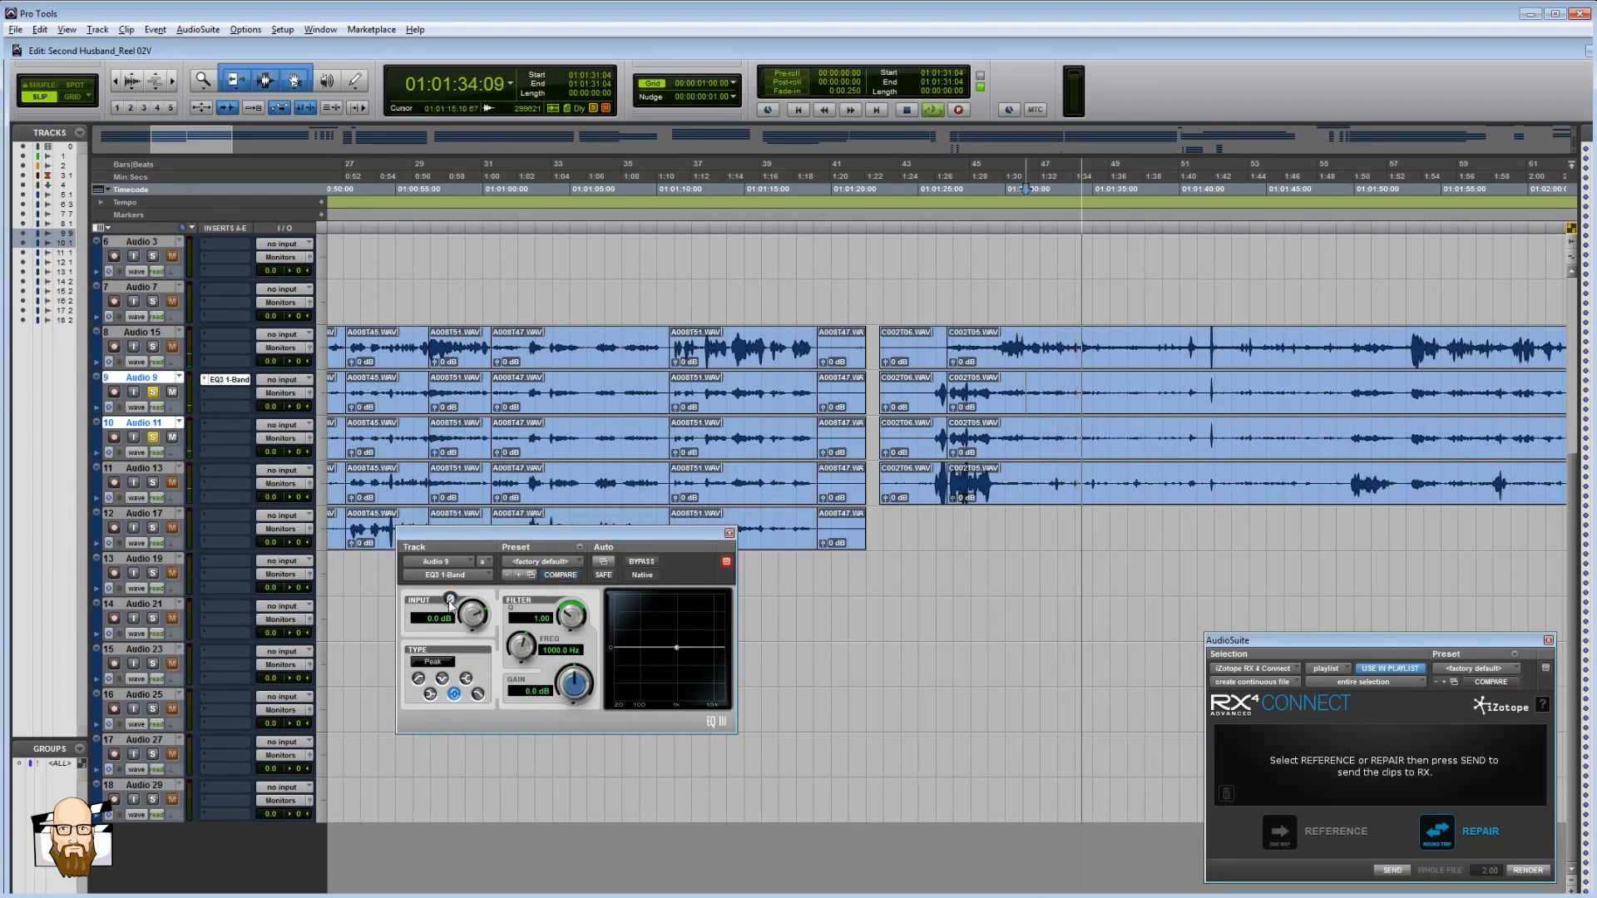
{"action": "left_click", "coordinate": [450, 599]}
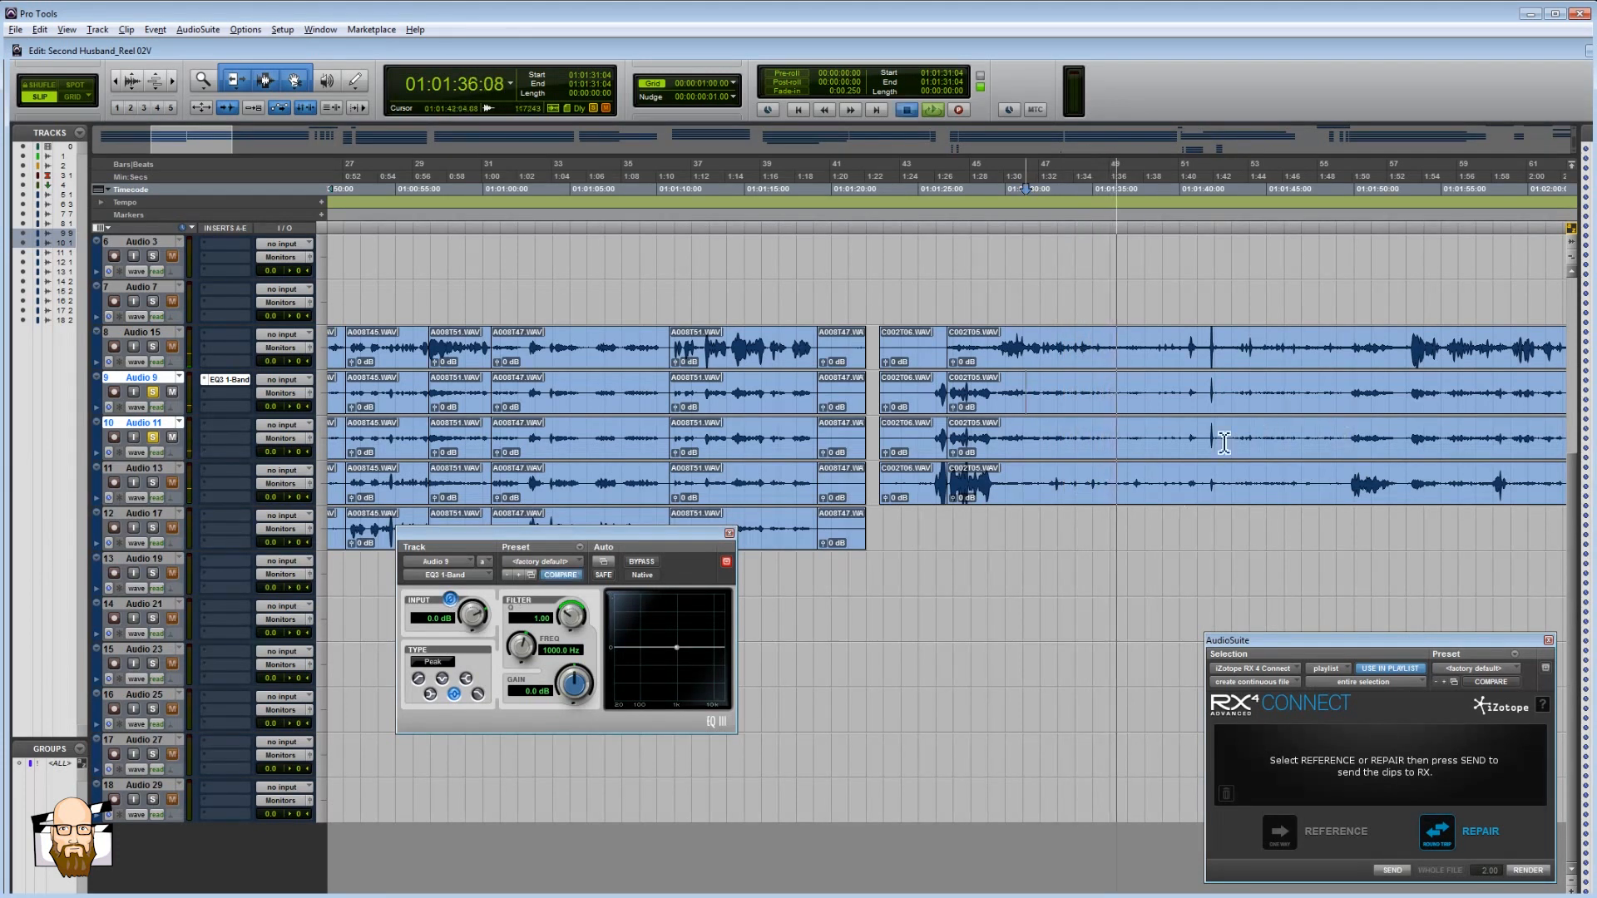
{"action": "key", "text": "space"}
- Play from 01:01:49:11 and toggle the EQ3 phase invert to compare the second scene's dialogue
{"action": "left_click", "coordinate": [1348, 393]}
{"action": "key", "text": "space"}
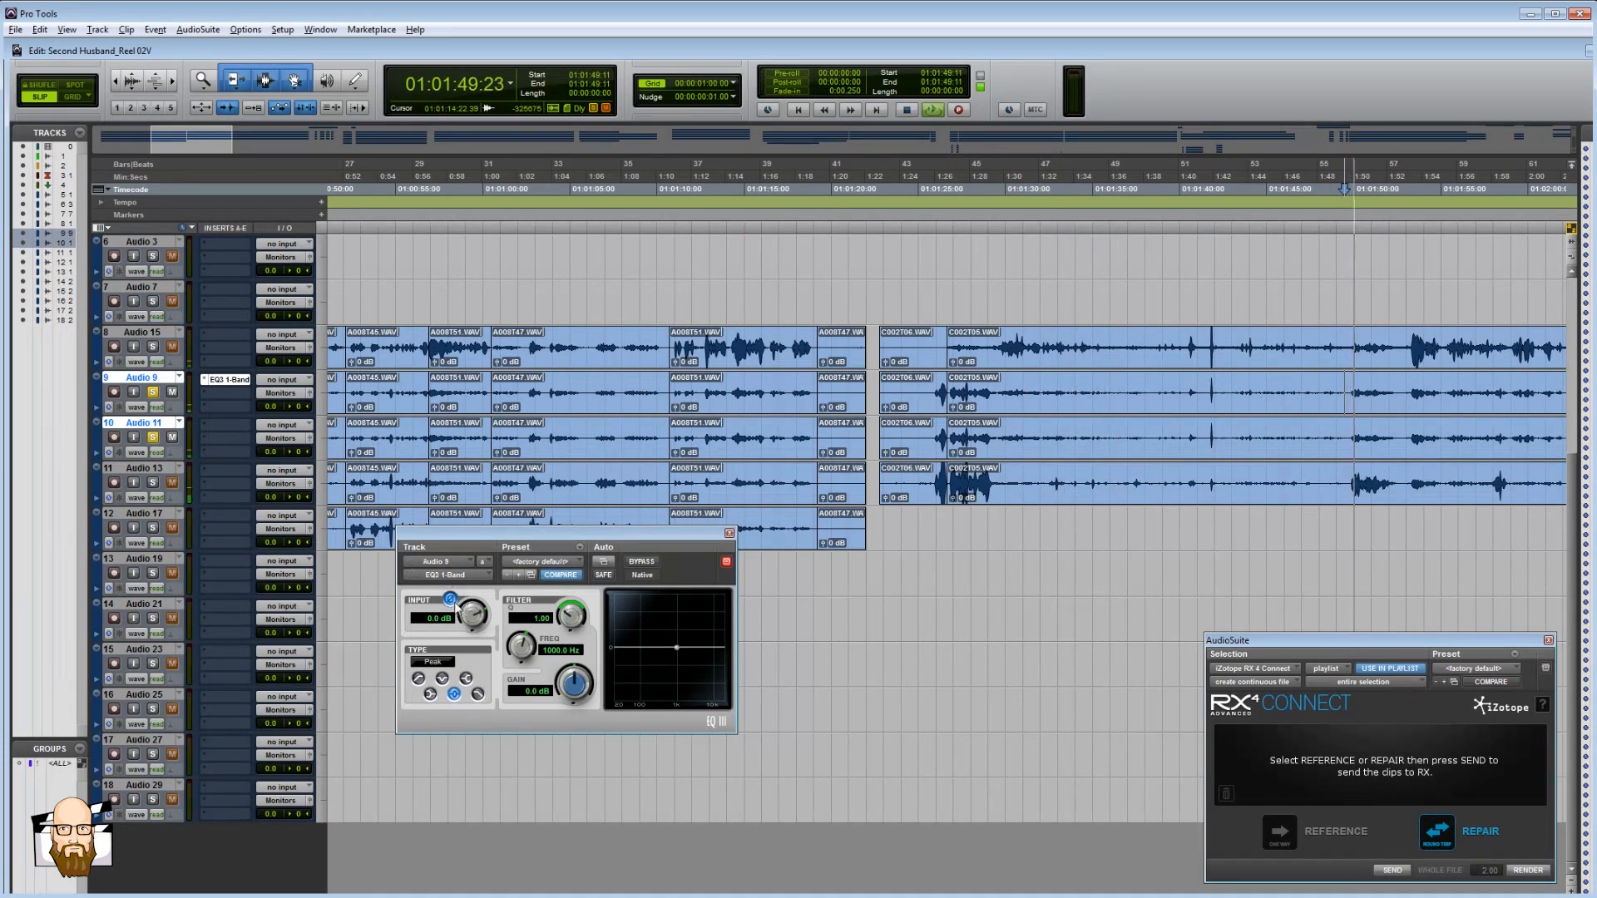
{"action": "left_click", "coordinate": [450, 599]}
{"action": "key", "text": "r"}
{"action": "key", "text": "r"}
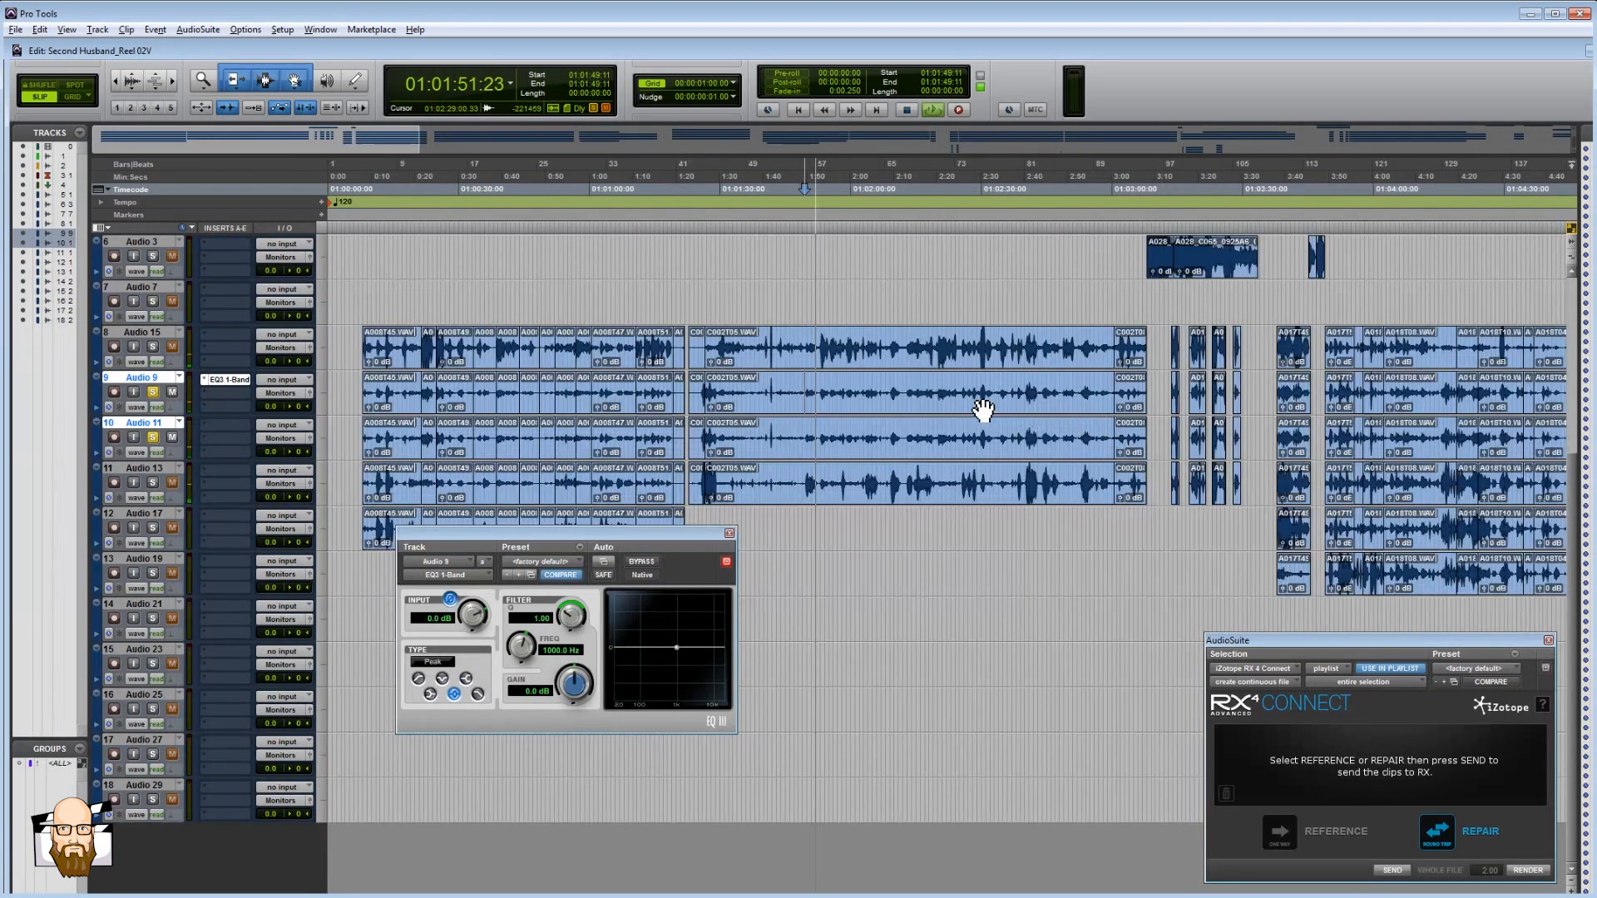
{"action": "key", "text": "space"}
- Play the second scene's last clips from 01:03:03:10, toggling the EQ3 phase invert off and on
{"action": "left_click", "coordinate": [1132, 395]}
{"action": "key", "text": "t"}
{"action": "key", "text": "t"}
{"action": "key", "text": "t"}
{"action": "key", "text": "t"}
{"action": "key", "text": "space"}
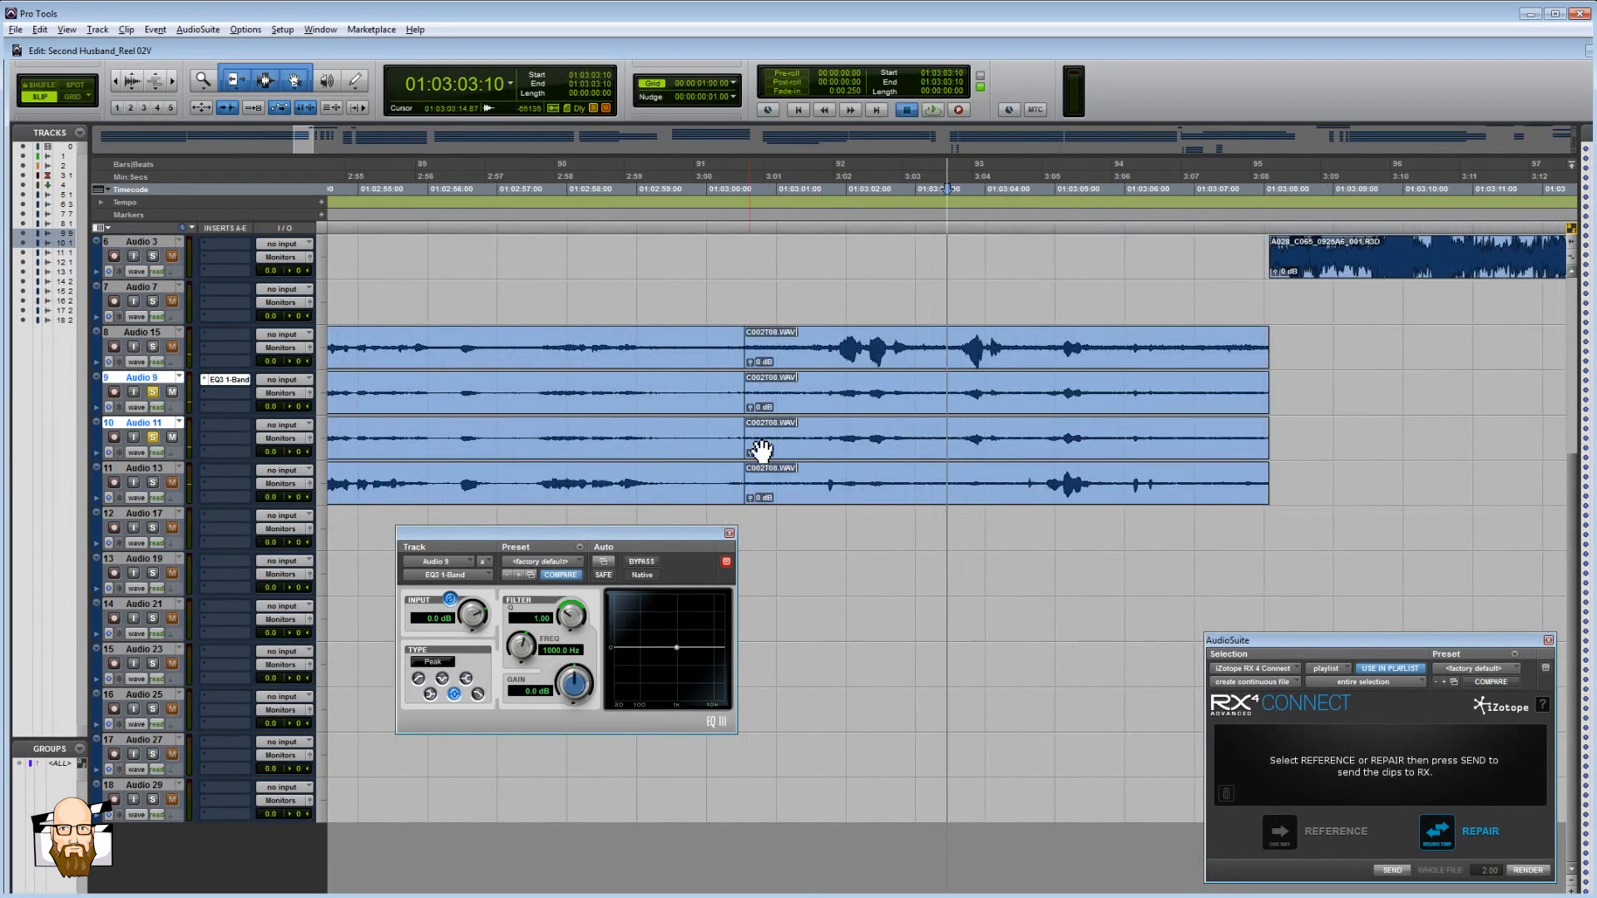
{"action": "left_click", "coordinate": [450, 599]}
{"action": "left_click", "coordinate": [450, 599]}
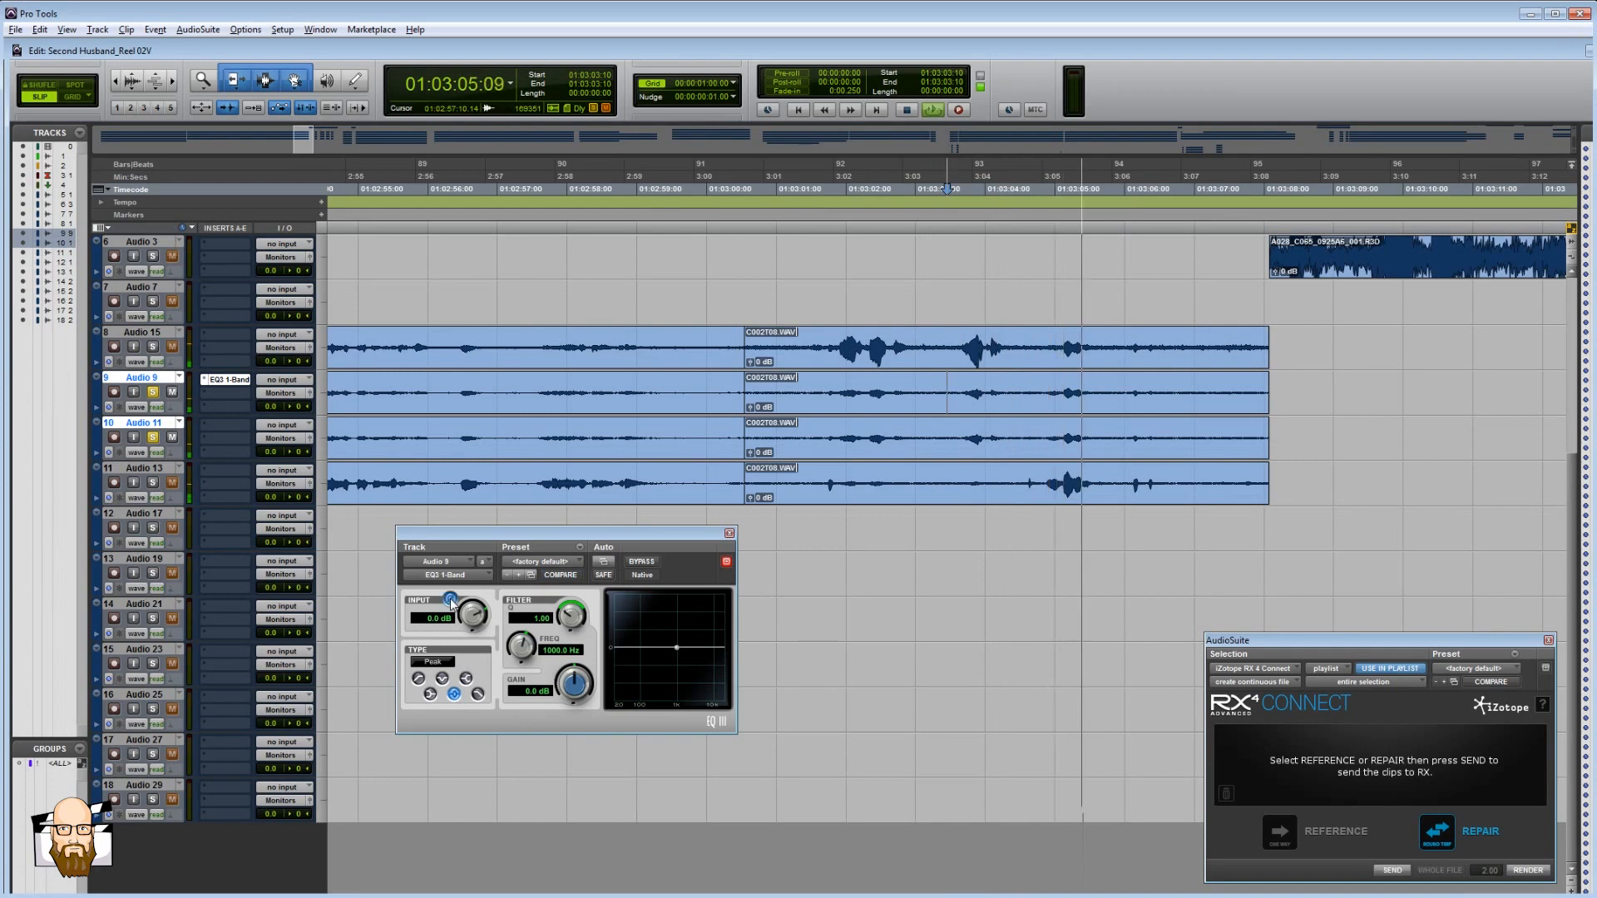
{"action": "key", "text": "space"}
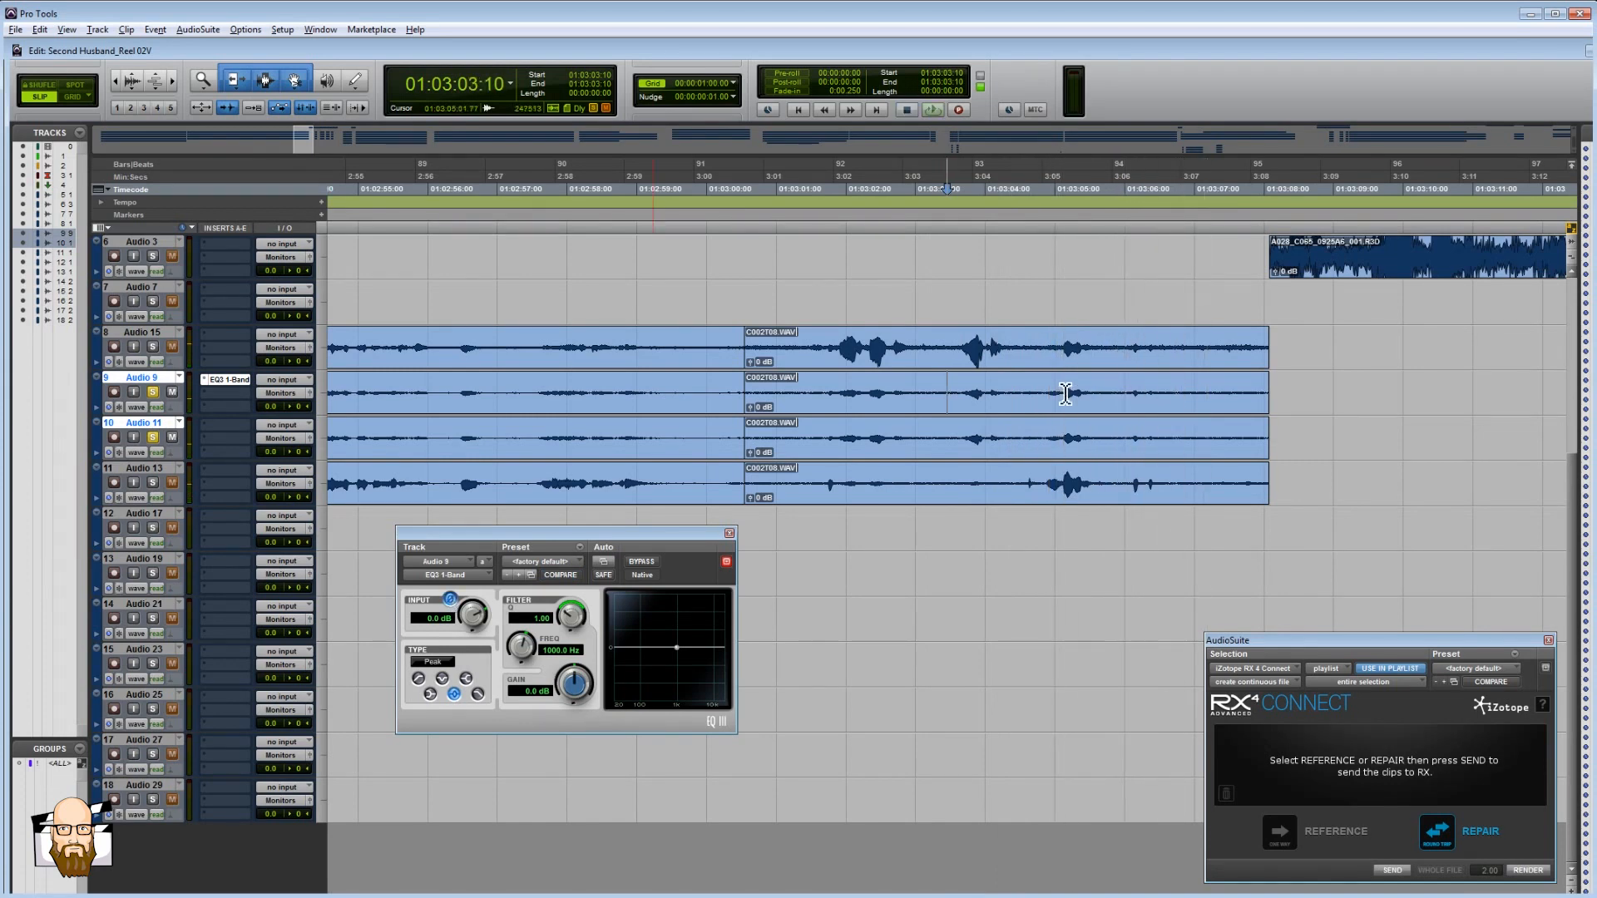
- Place the cursor at 01:03:06:05, then audition the short A018T19.WAV clips from 01:03:14:00
{"action": "left_click", "coordinate": [1145, 398]}
{"action": "scroll", "coordinate": [1145, 397], "scroll_direction": "right", "scroll_amount": 5}
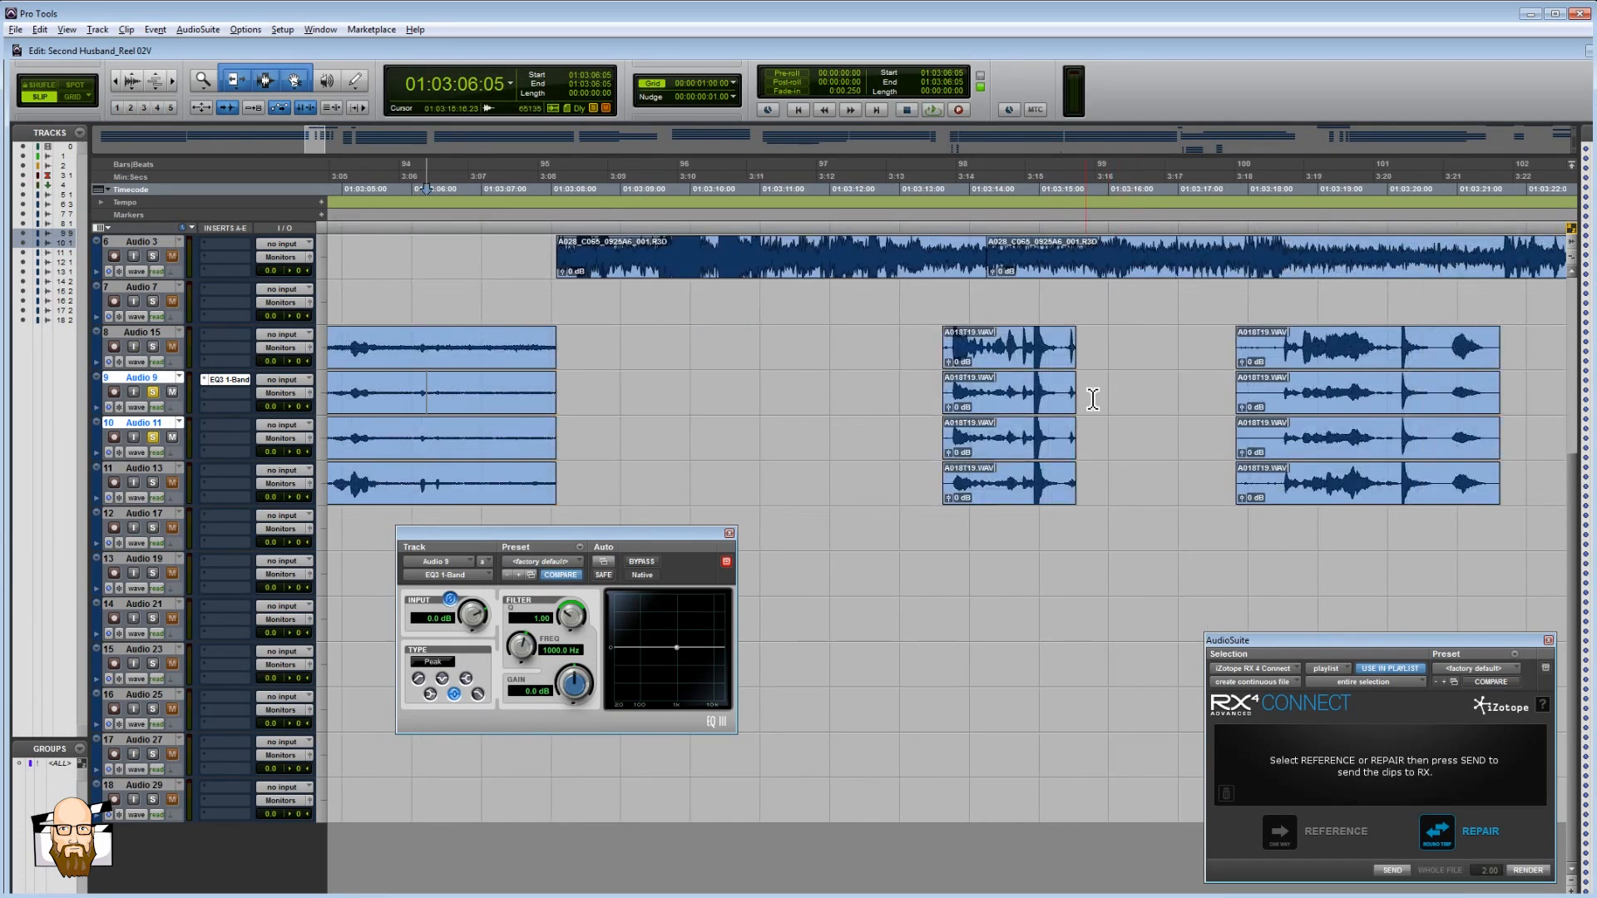
{"action": "key", "text": "space"}
{"action": "key", "text": "space"}
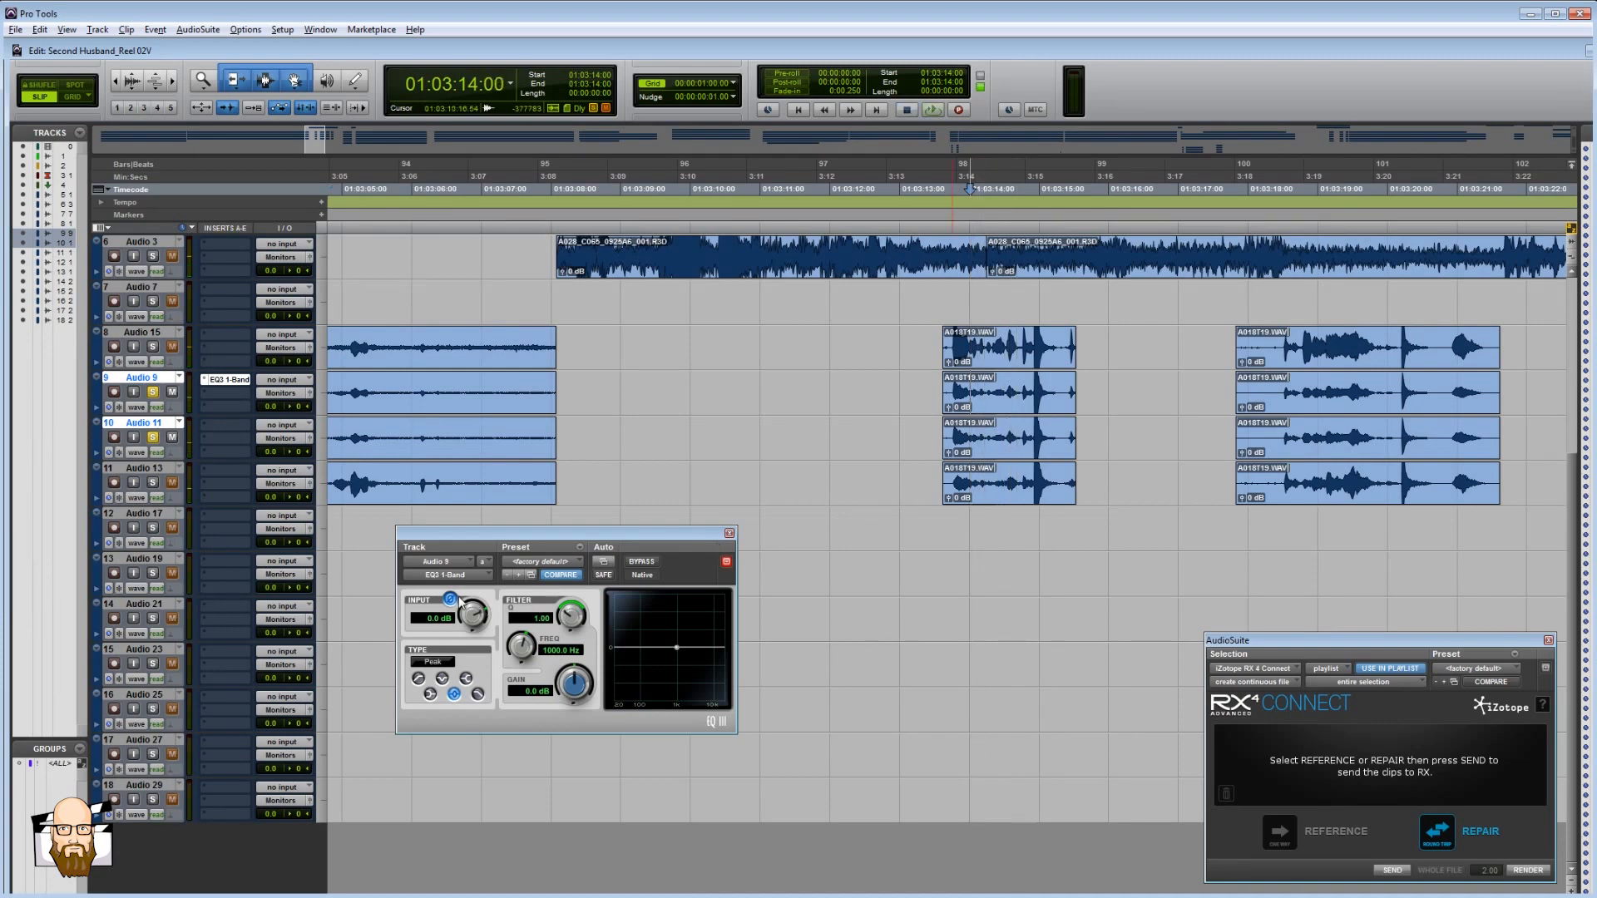
{"action": "key", "text": "space"}
{"action": "key", "text": "ctrl+bracketleft"}
{"action": "key", "text": "ctrl+bracketleft"}
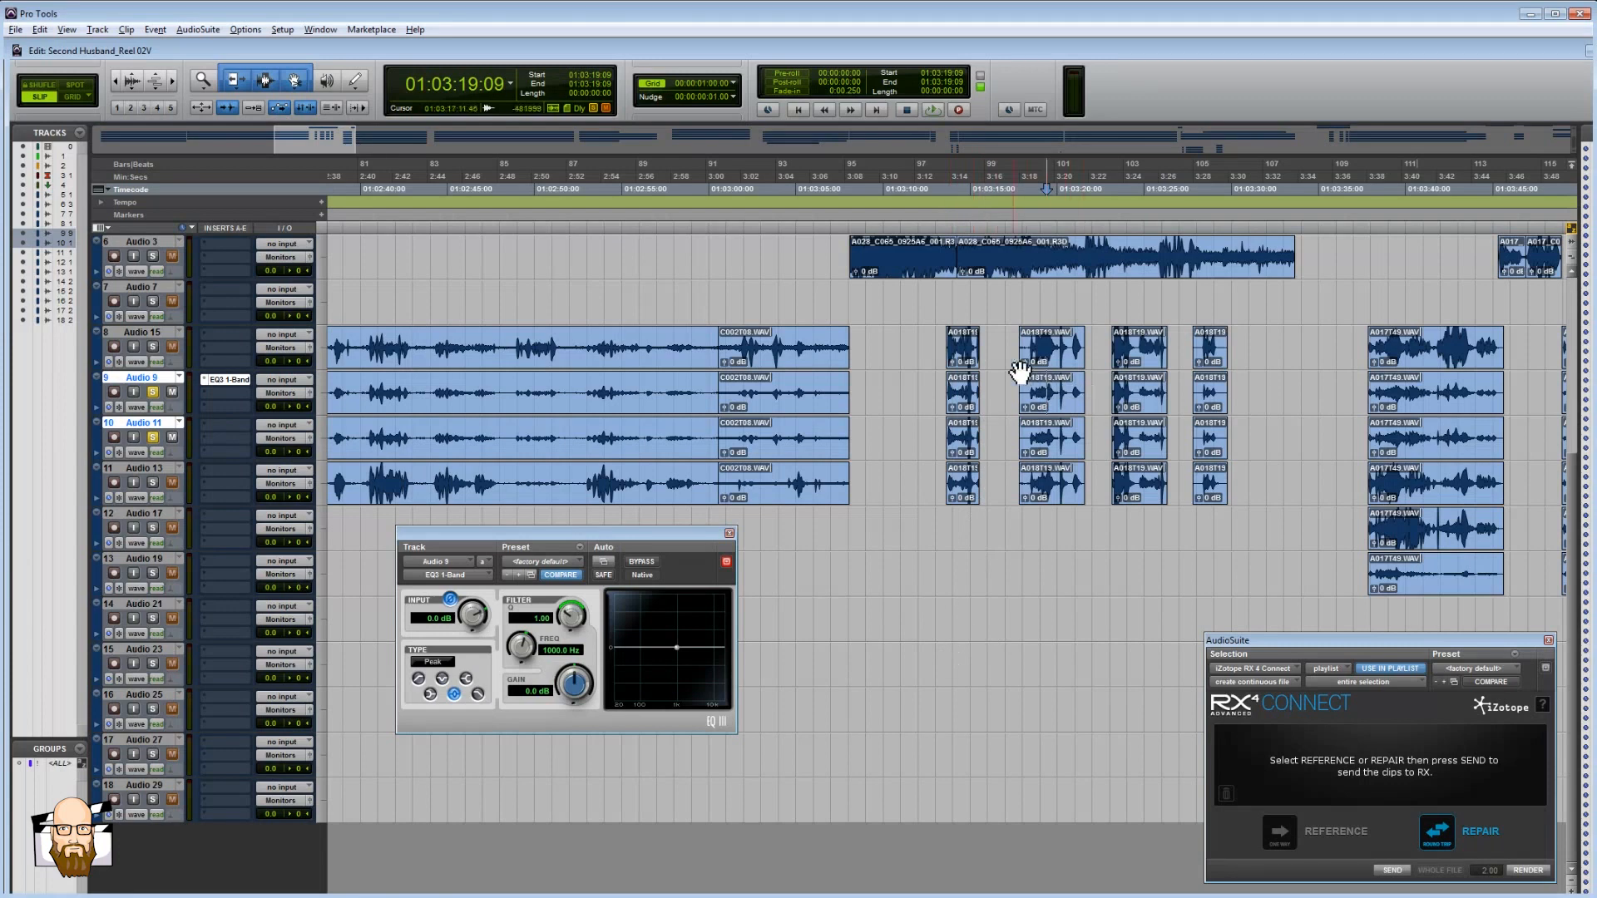
- Play the first A018T19.WAV clip from 01:03:14:16 with Audio 9 and Audio 11 soloed
{"action": "left_click", "coordinate": [966, 386]}
{"action": "key", "text": "t"}
{"action": "key", "text": "t"}
{"action": "key", "text": "t"}
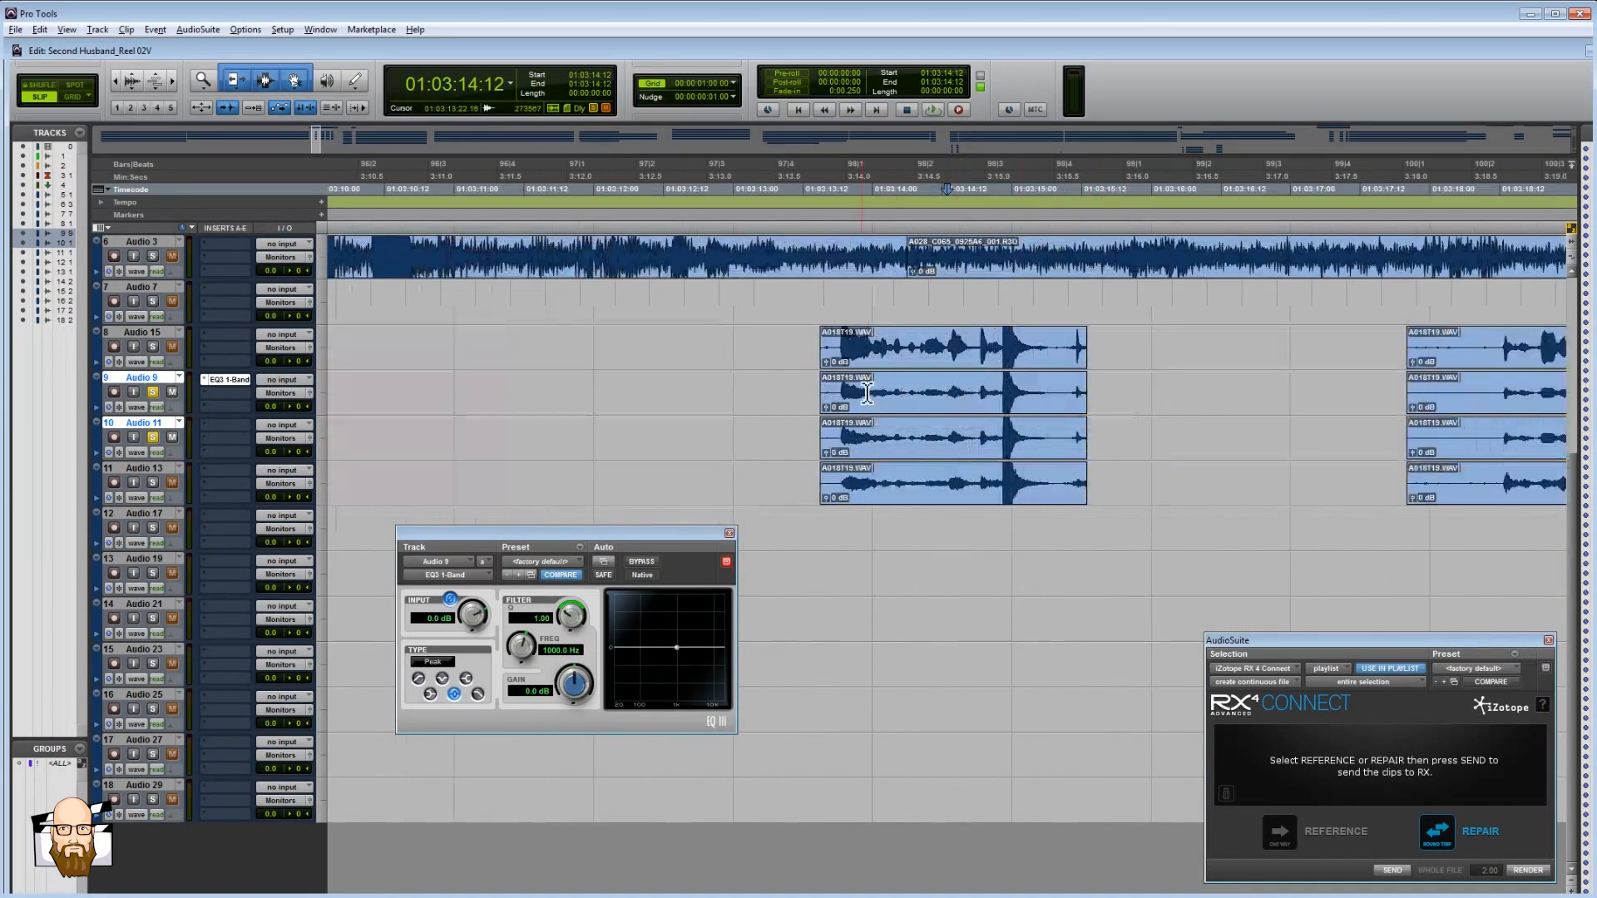
{"action": "key", "text": "r"}
{"action": "key", "text": "r"}
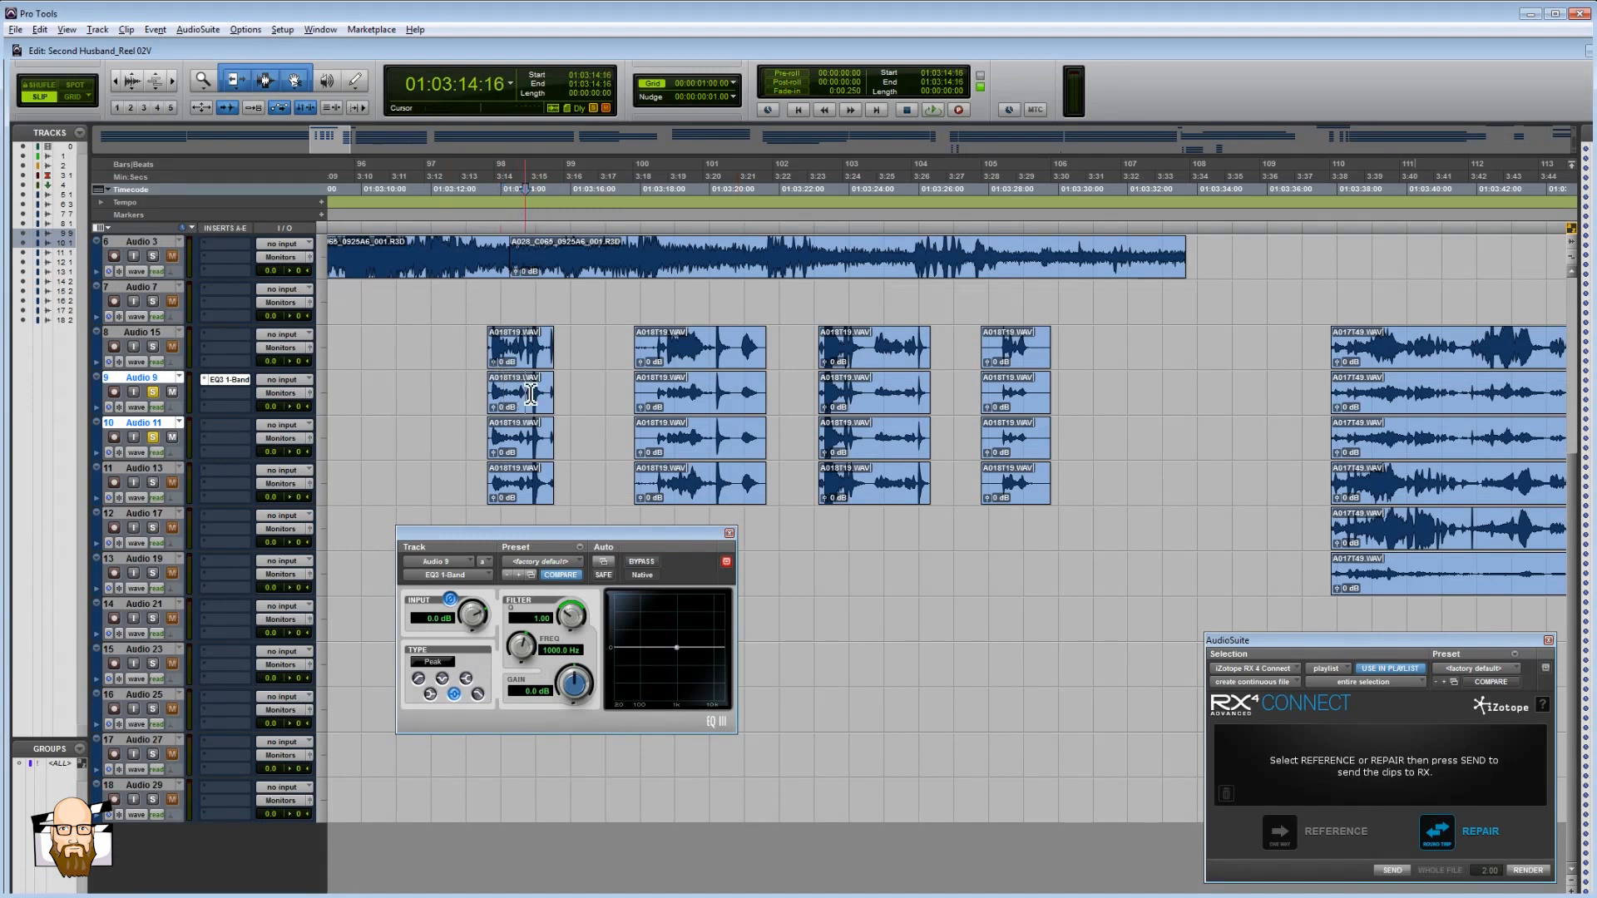
{"action": "key", "text": "space"}
{"action": "key", "text": "space"}
- Audition the second A018T19.WAV clip from 01:03:18:19 and the third from 01:03:23:14
{"action": "left_click", "coordinate": [668, 388]}
{"action": "key", "text": "space"}
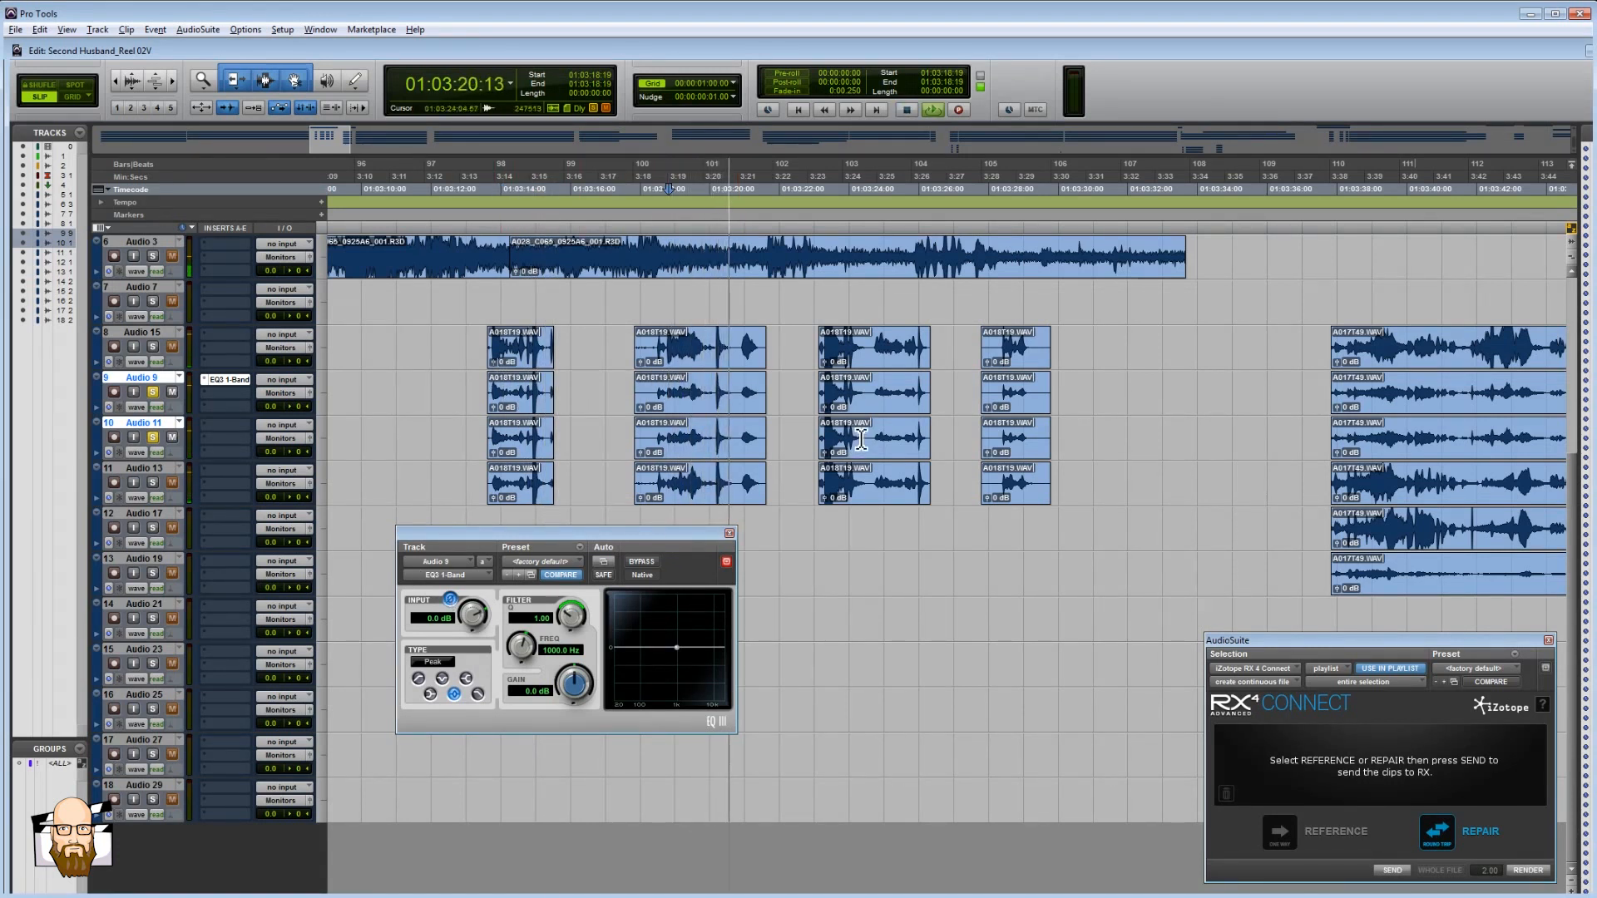
{"action": "key", "text": "space"}
{"action": "left_click", "coordinate": [834, 396]}
{"action": "key", "text": "space"}
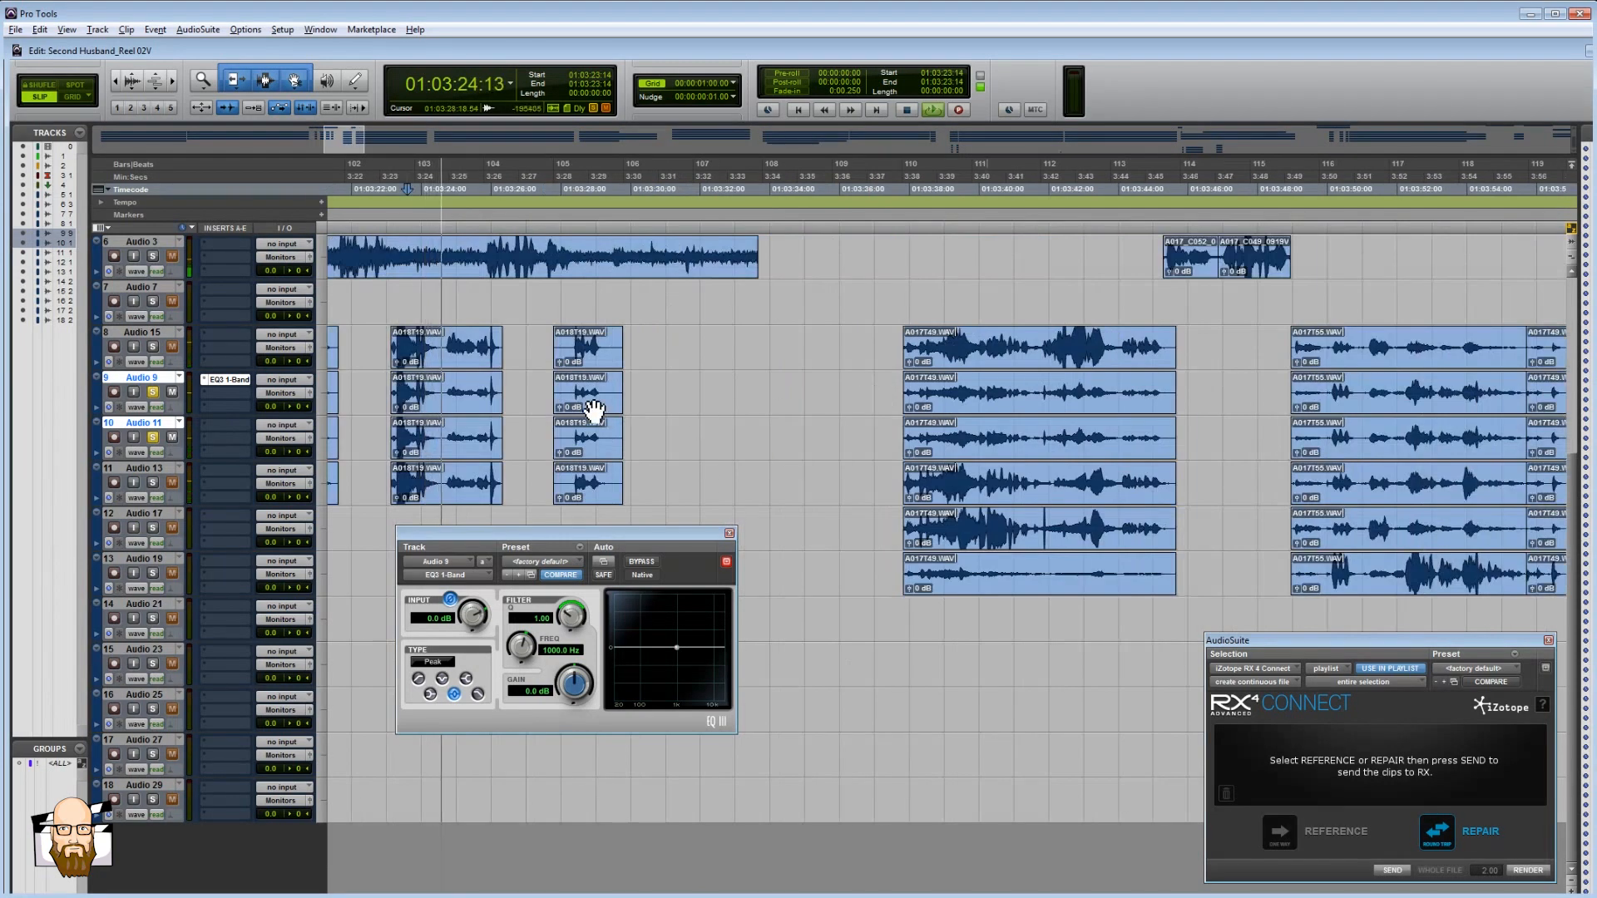
- Audition the A028T39.WAV section on Audio 9 and Audio 11 and place the cursor at 01:05:53:14
{"action": "left_click", "coordinate": [580, 408]}
{"action": "left_click", "coordinate": [927, 391]}
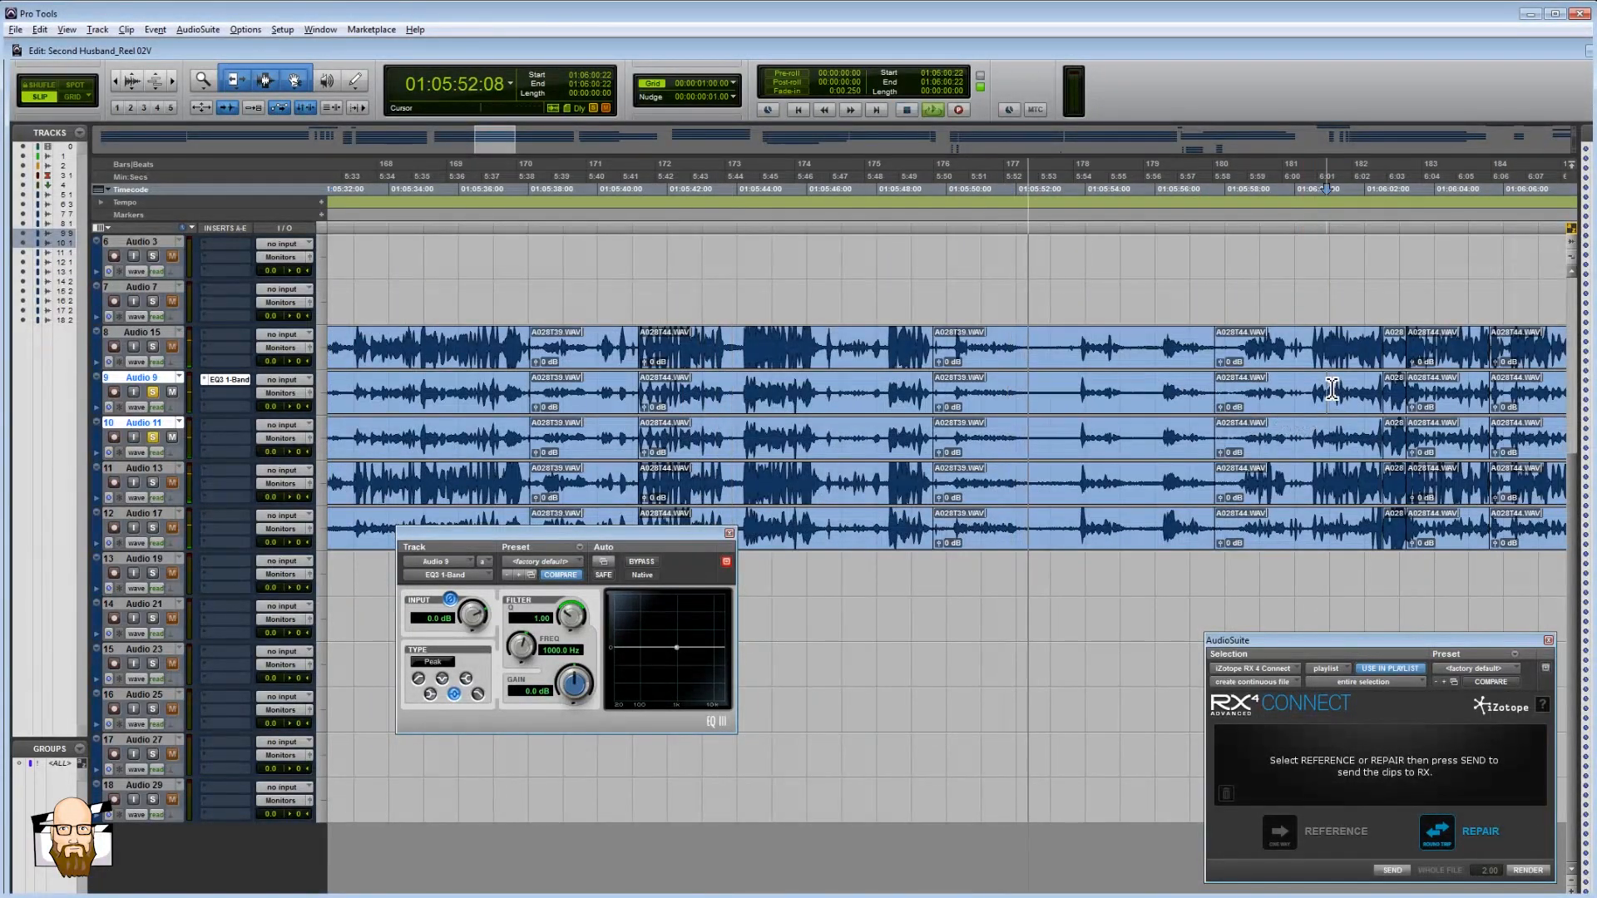
{"action": "key", "text": "space"}
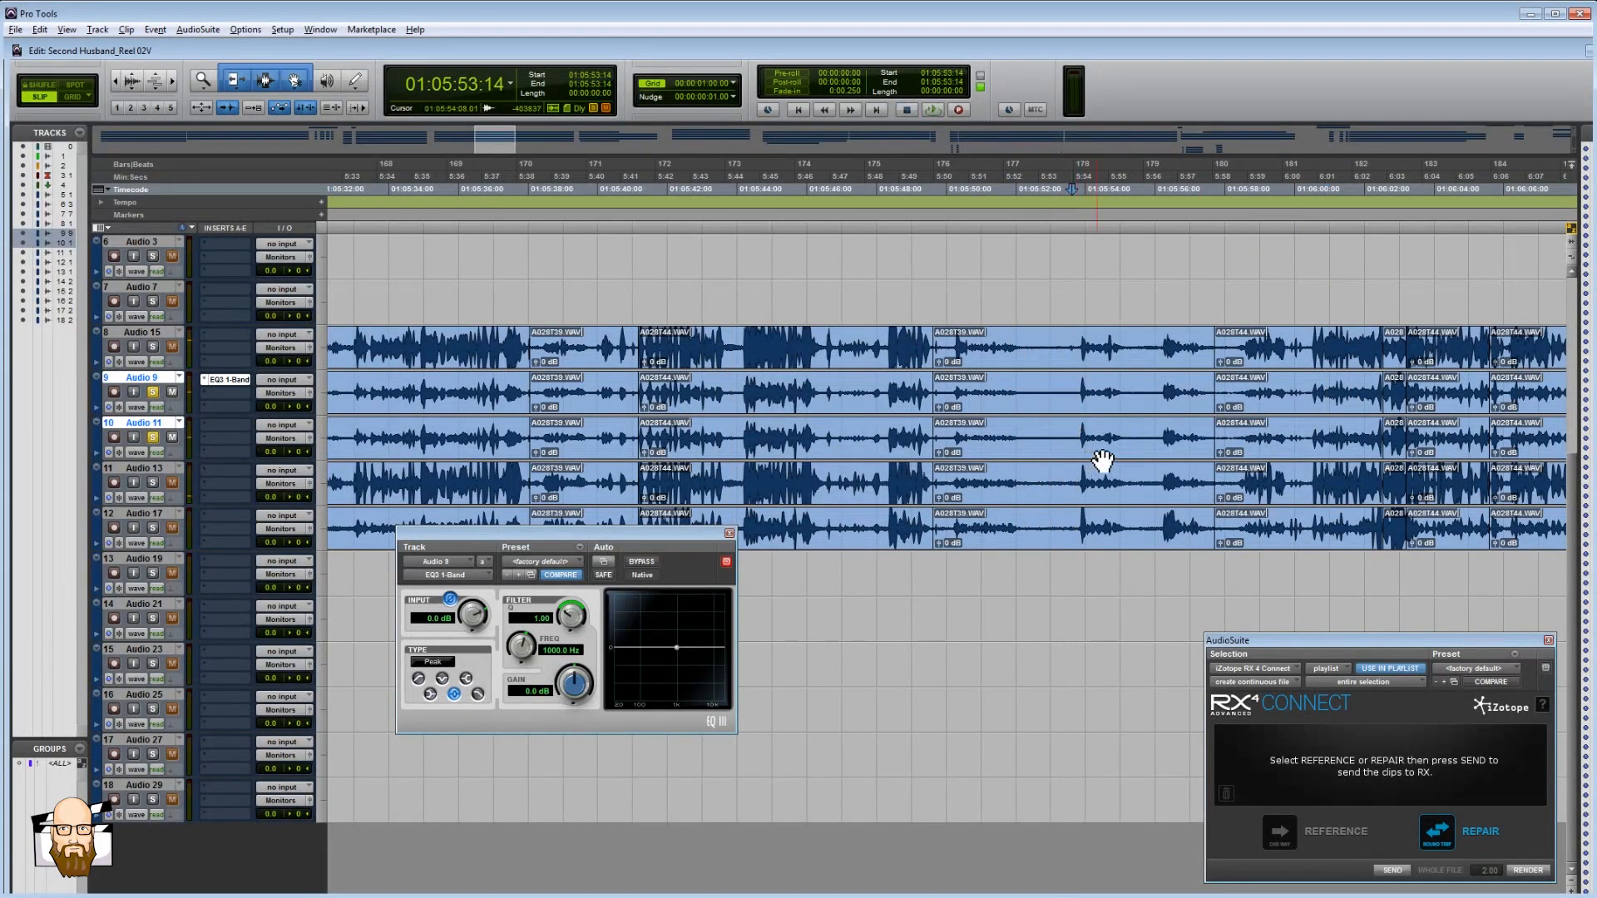
- Lower the clip gain of the A028T39.WAV clip on Audio 11 to -21.1 dB and play it from 01:05:49:15
{"action": "left_click", "coordinate": [1103, 459]}
{"action": "key", "text": "t"}
{"action": "key", "text": "t"}
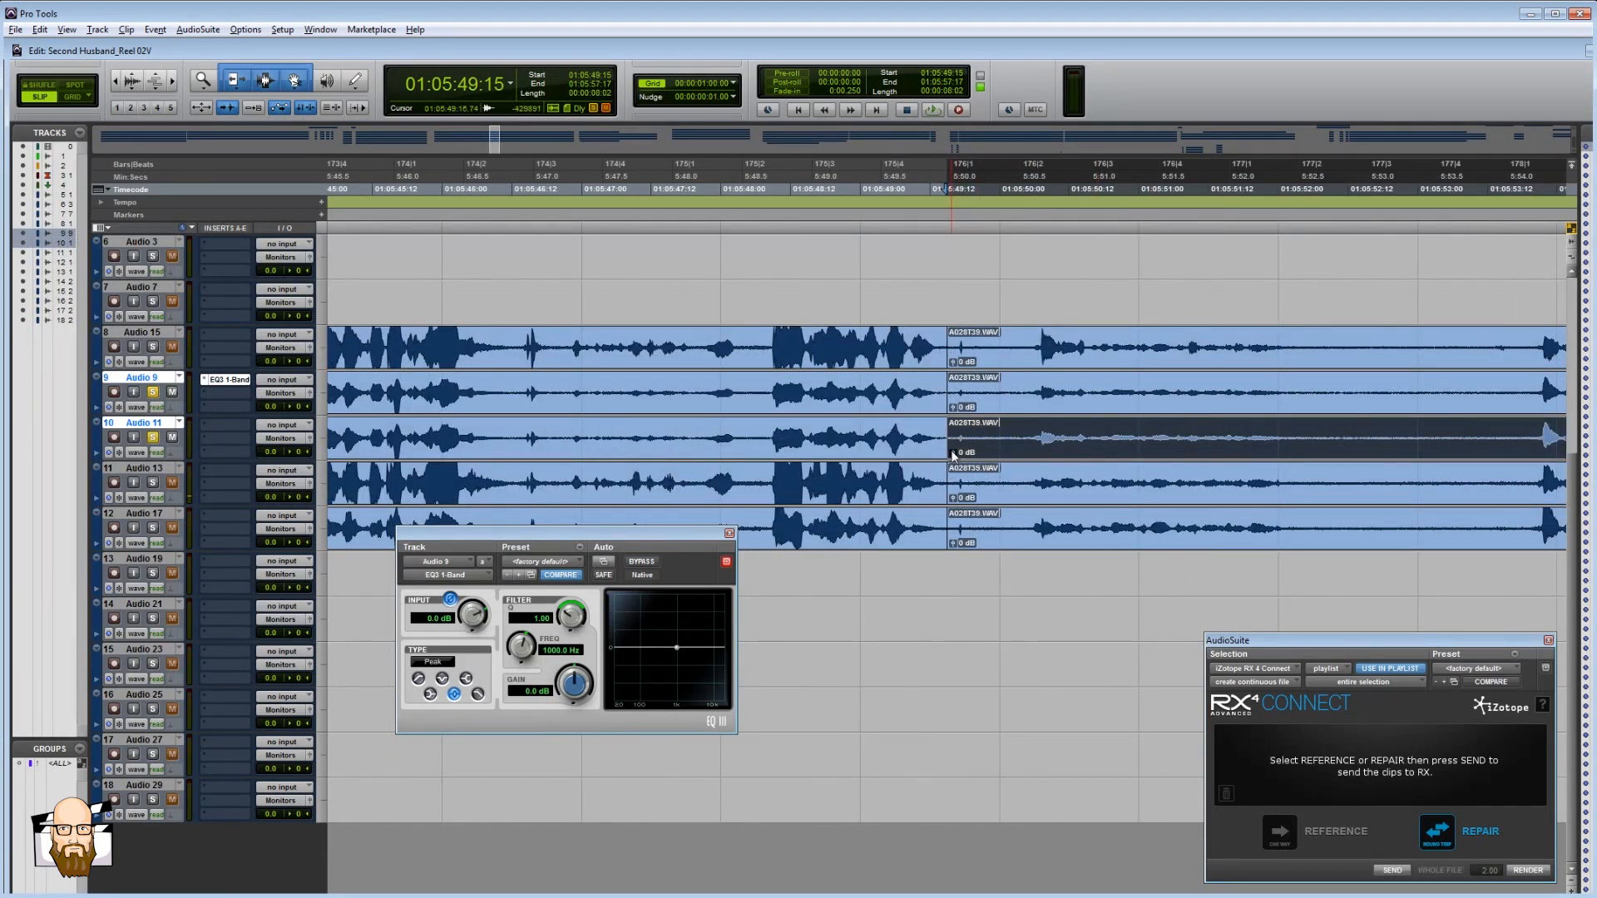
{"action": "left_click_drag", "start_coordinate": [954, 456], "coordinate": [954, 472]}
{"action": "key", "text": "space"}
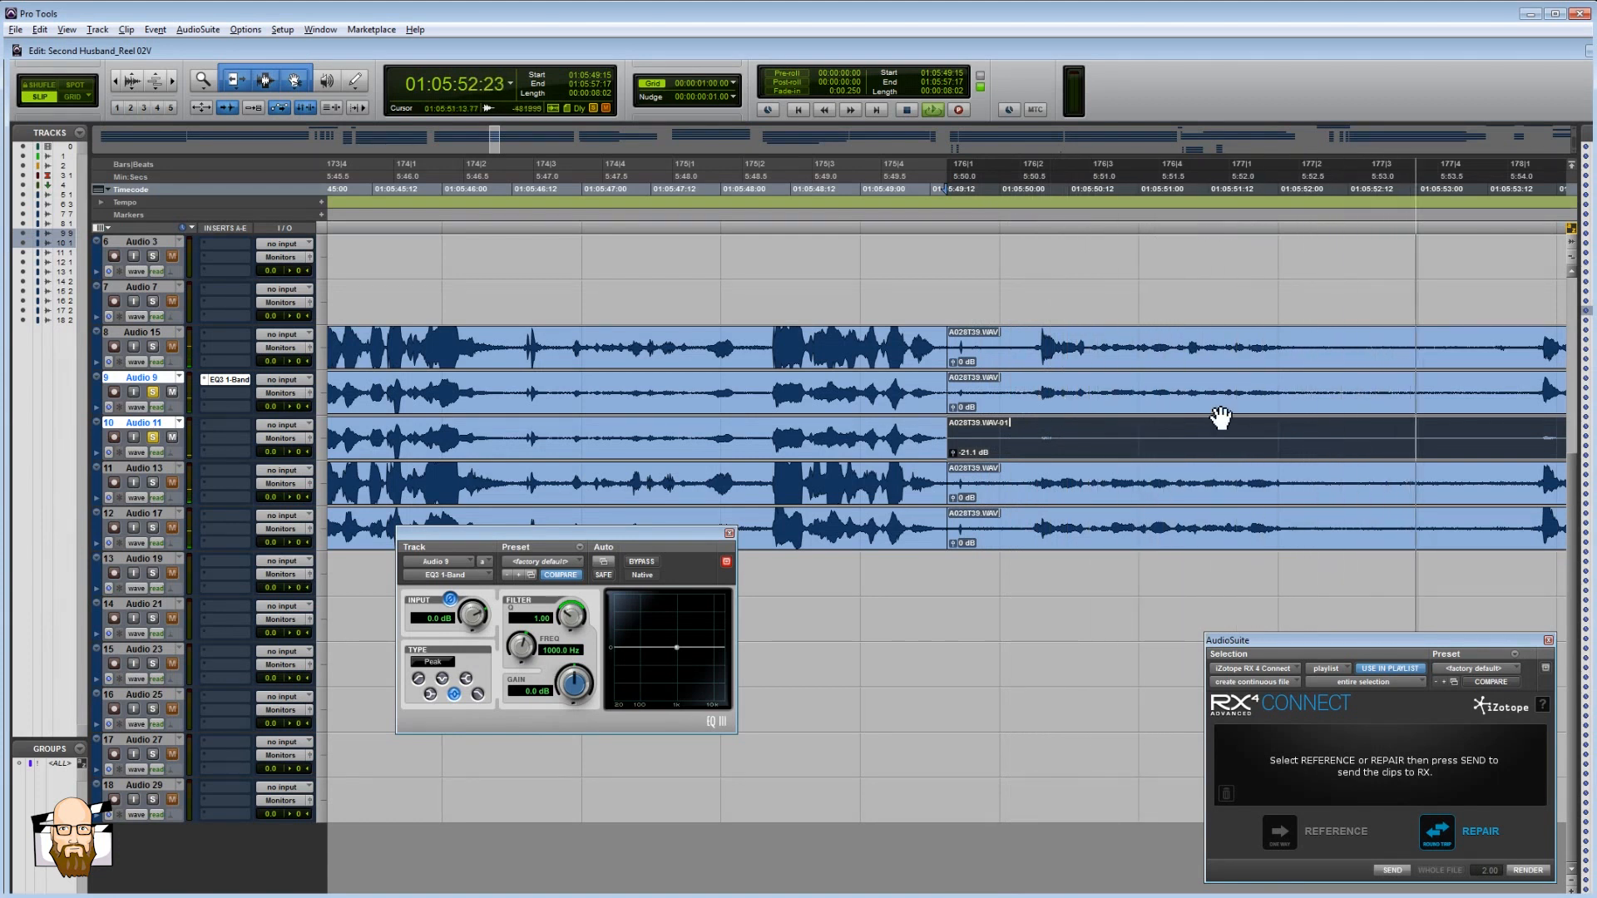
{"action": "key", "text": "space"}
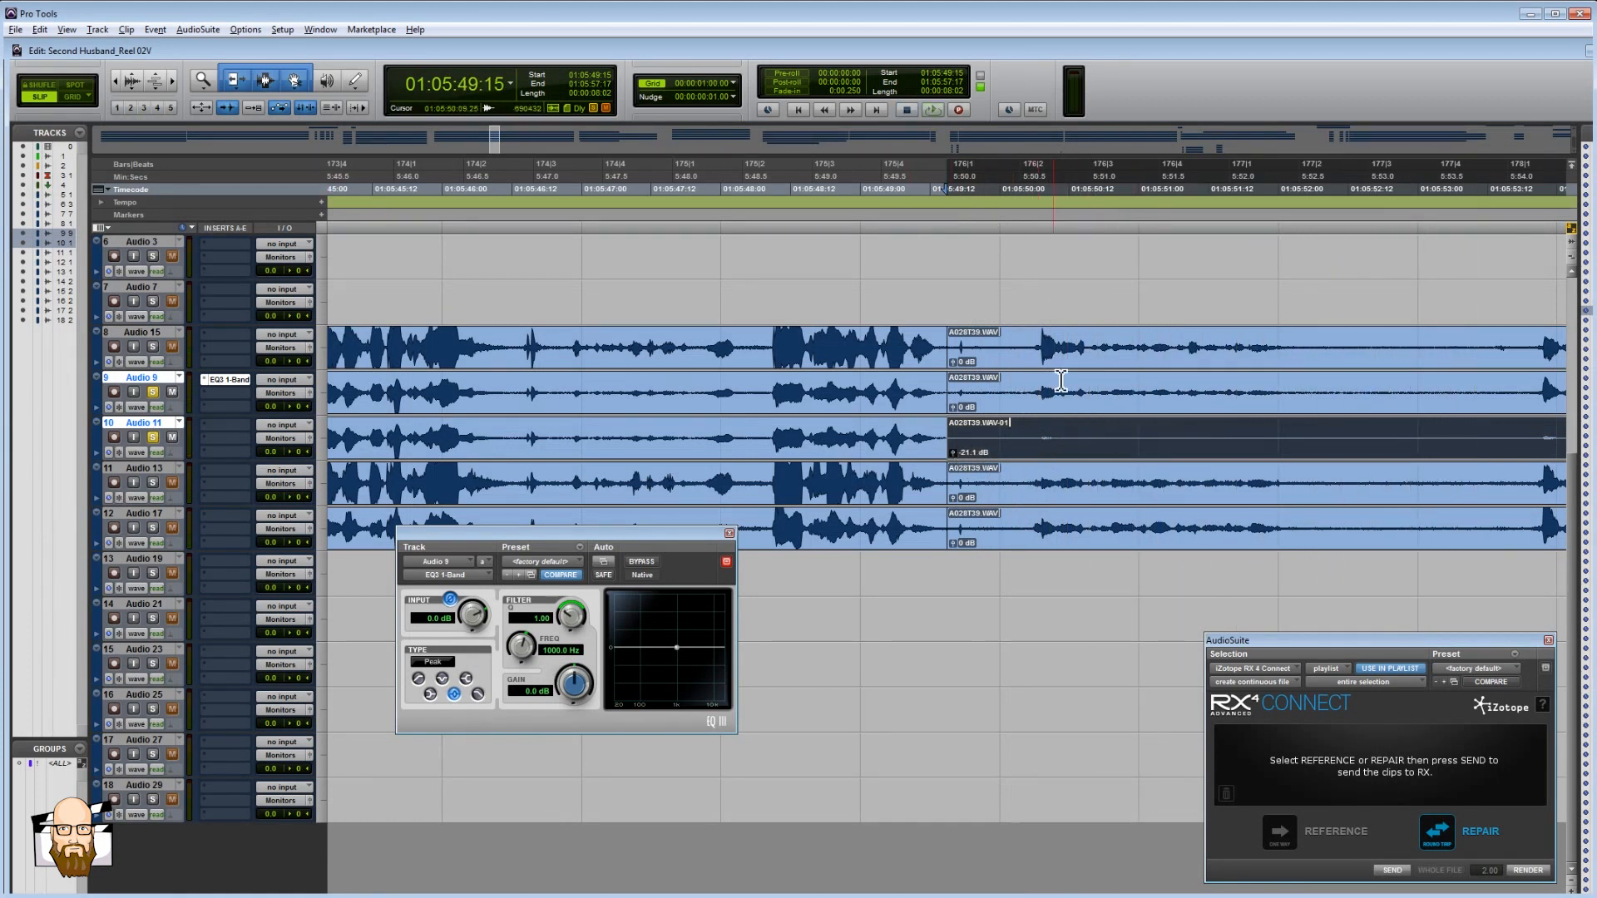
- Audition Audio 9 and Audio 11 from 01:05:50:06, reset the Audio 11 clip gain to 0 dB and play again
{"action": "left_click", "coordinate": [1038, 391]}
{"action": "key", "text": "space"}
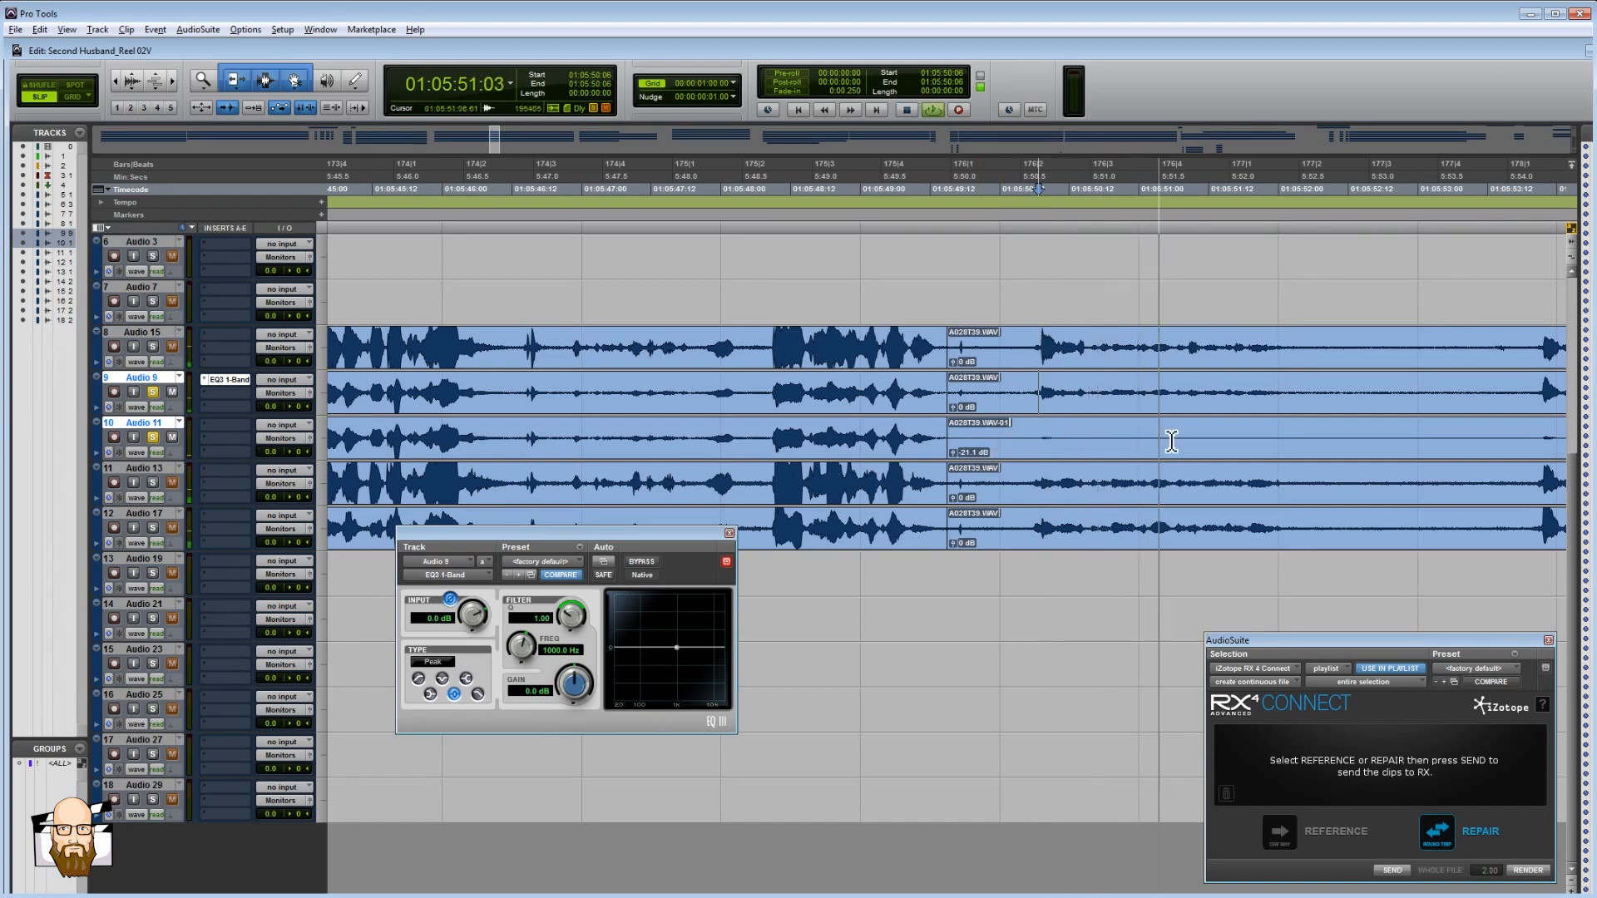
{"action": "scroll", "coordinate": [1226, 428], "scroll_direction": "right", "scroll_amount": 3}
{"action": "key", "text": "space"}
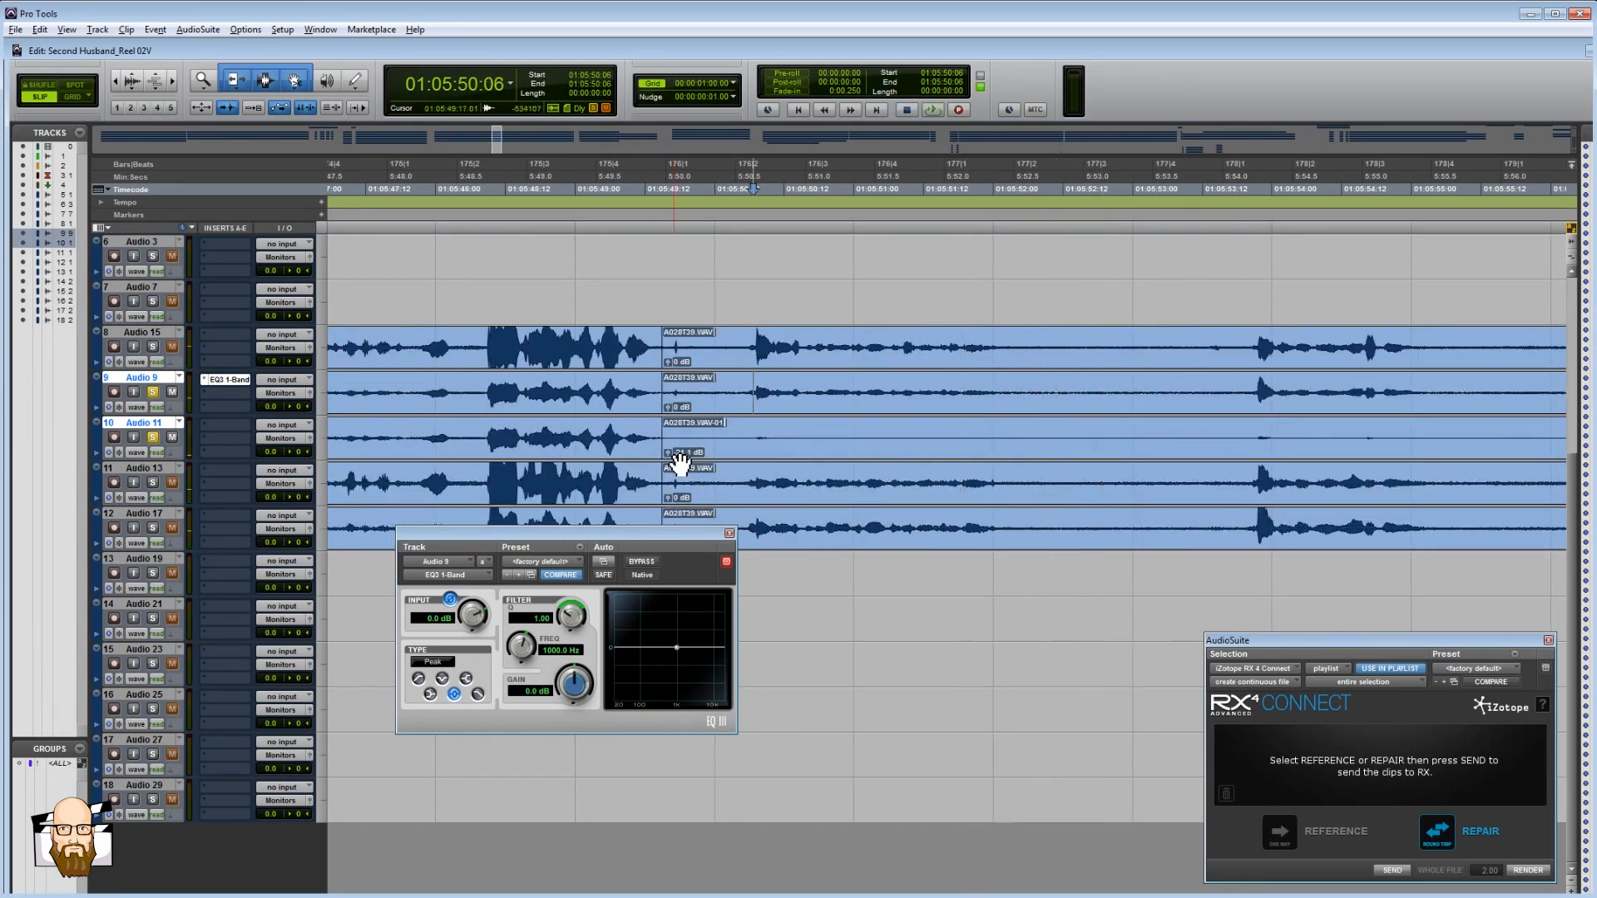
{"action": "left_click", "coordinate": [668, 453], "text": "alt"}
{"action": "key", "text": "space"}
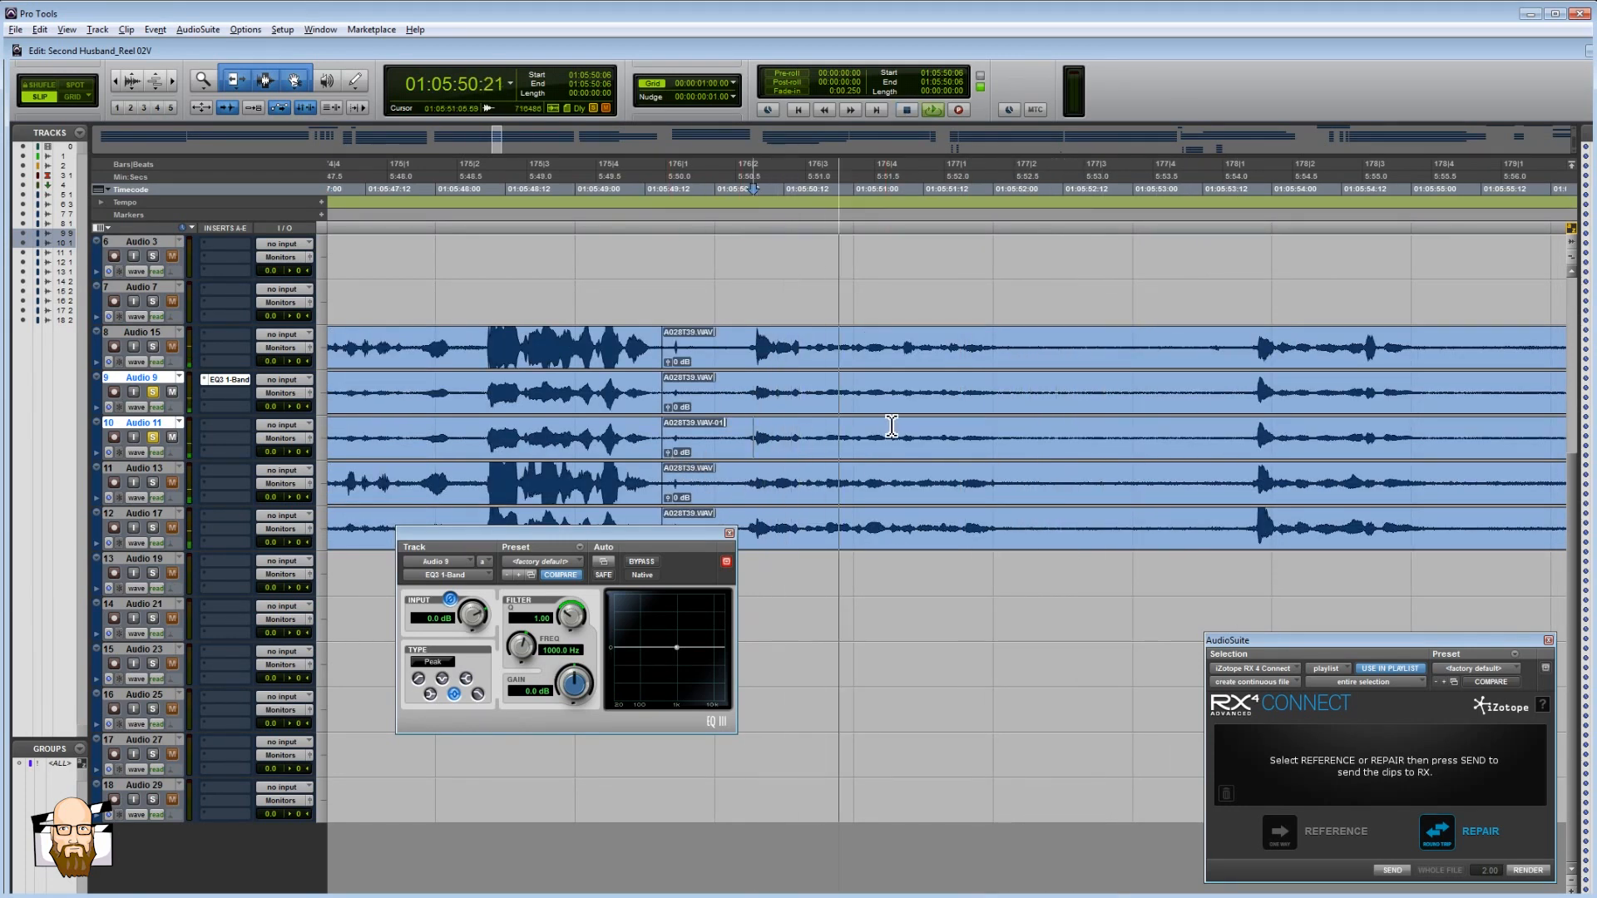
- Audition the A028T44.WAV clips on Audio 9 and Audio 11, starting at 01:05:58:20
{"action": "key", "text": "r"}
{"action": "key", "text": "r"}
{"action": "scroll", "coordinate": [869, 429], "scroll_direction": "right", "scroll_amount": 3}
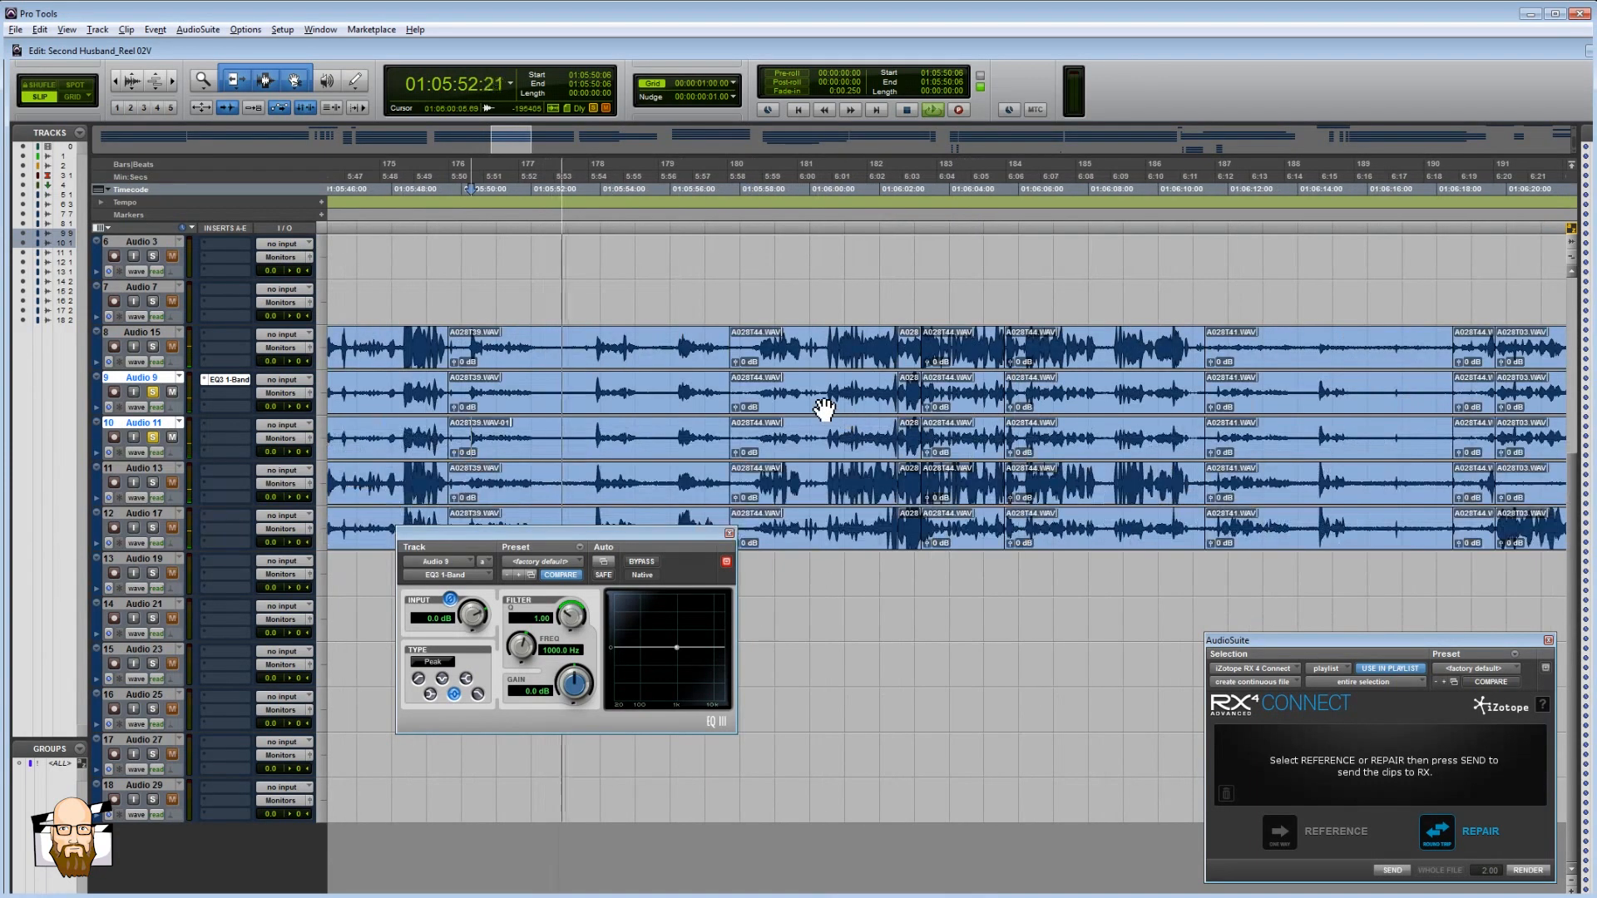
{"action": "left_click", "coordinate": [771, 396]}
{"action": "key", "text": "space"}
{"action": "key", "text": "space"}
{"action": "left_click", "coordinate": [911, 395]}
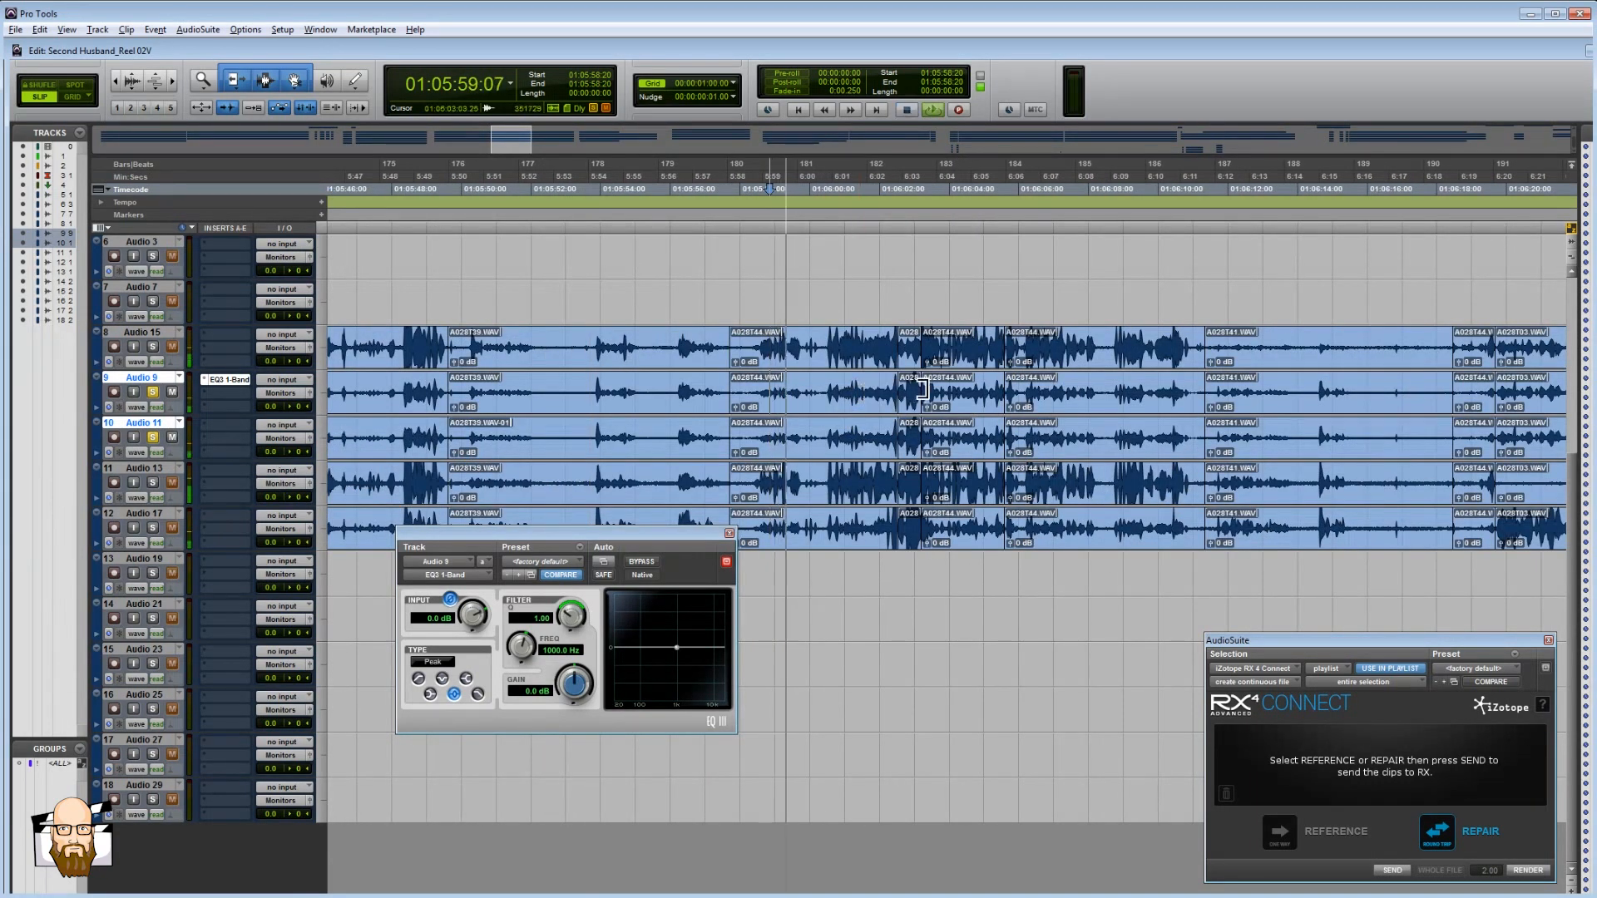
{"action": "key", "text": "space"}
{"action": "key", "text": "space"}
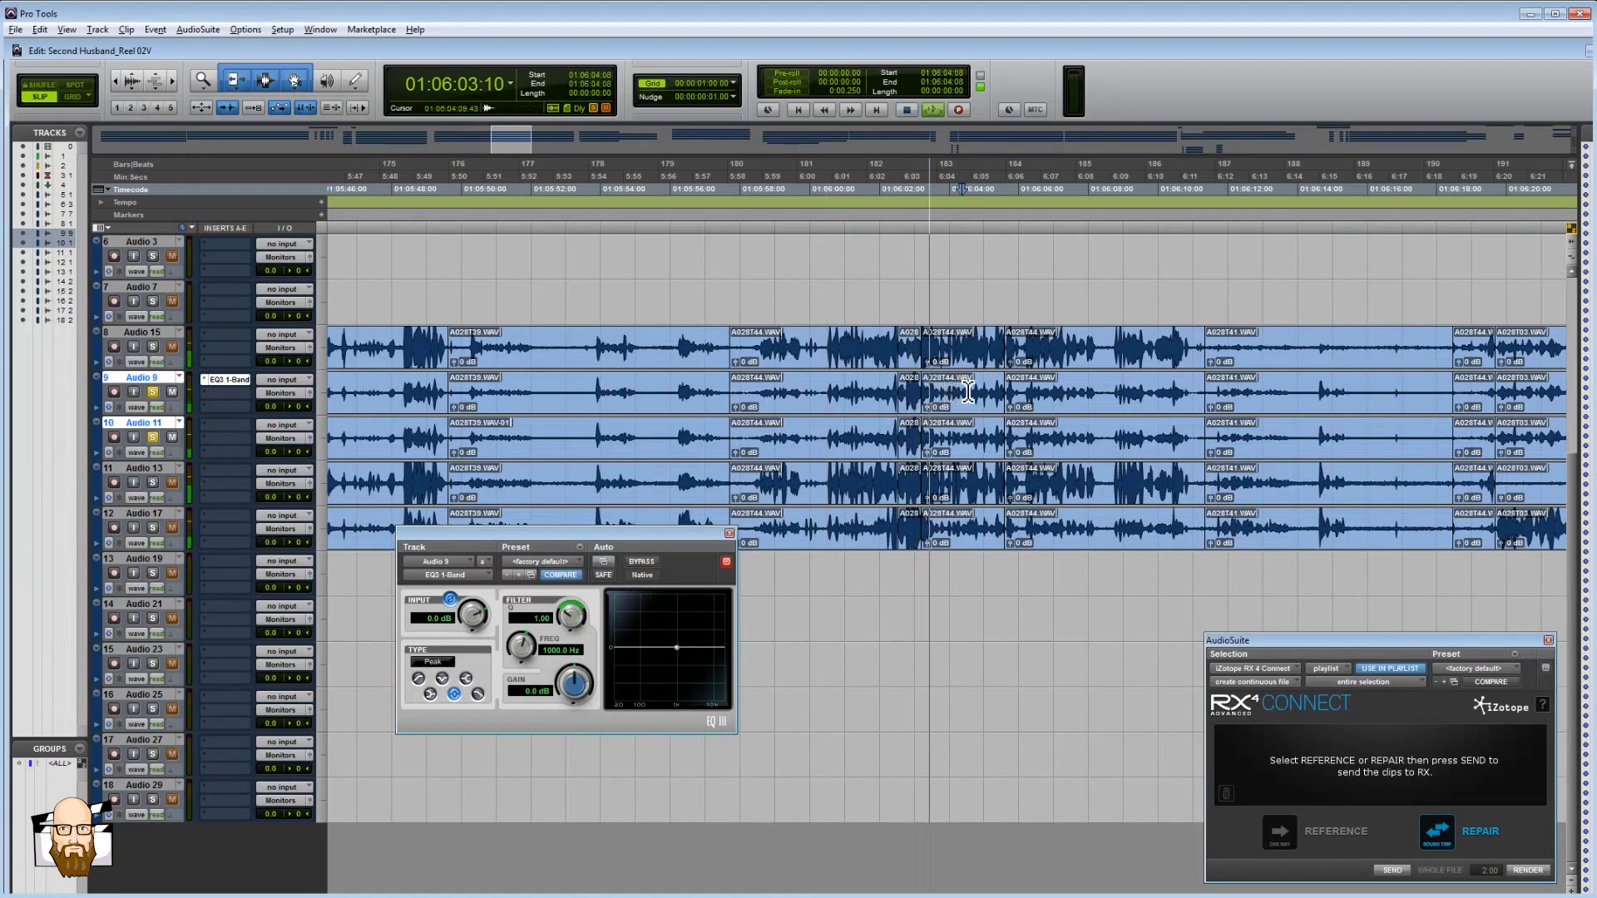
- Spot-check the remaining clips of the A028 scene on Audio 9 and Audio 11 up to 01:06:55:10
{"action": "scroll", "coordinate": [998, 407], "scroll_direction": "right", "scroll_amount": 3}
{"action": "scroll", "coordinate": [998, 407], "scroll_direction": "right", "scroll_amount": 4}
{"action": "left_click", "coordinate": [913, 393]}
{"action": "key", "text": "space"}
{"action": "key", "text": "space"}
{"action": "left_click", "coordinate": [1107, 394]}
{"action": "key", "text": "space"}
{"action": "key", "text": "space"}
{"action": "key", "text": "r"}
{"action": "key", "text": "r"}
{"action": "key", "text": "r"}
{"action": "left_click", "coordinate": [996, 403]}
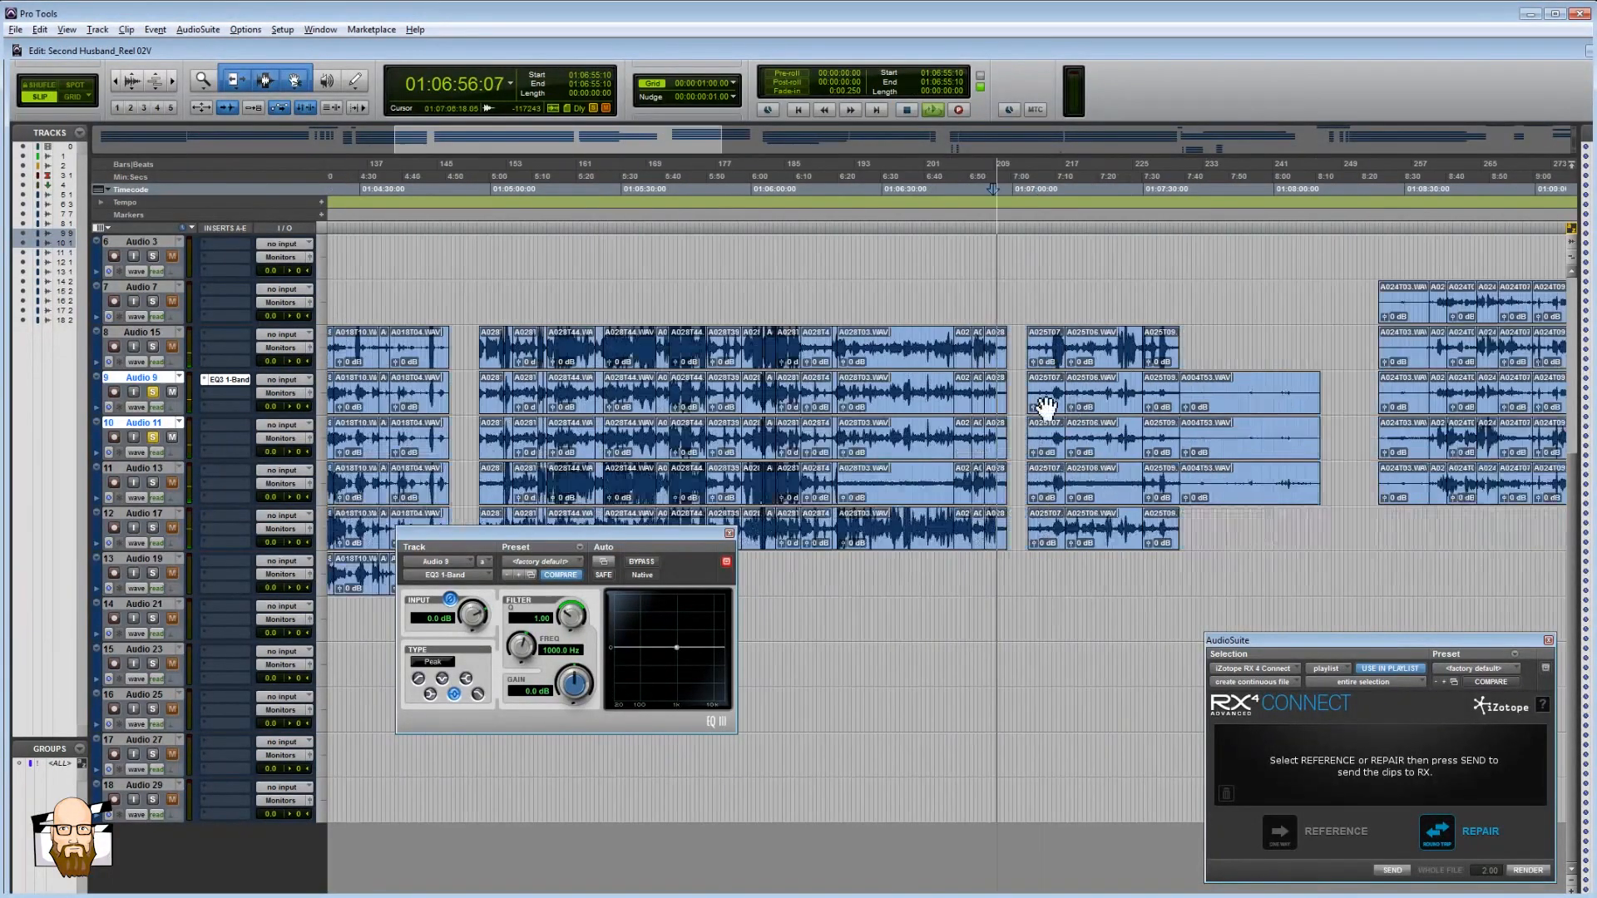
- Spot-check the A025 clips on Audio 9 and Audio 11 in the following scene
{"action": "left_click", "coordinate": [1052, 407]}
{"action": "left_click", "coordinate": [1092, 406]}
{"action": "left_click", "coordinate": [1160, 405]}
{"action": "scroll", "coordinate": [1193, 405], "scroll_direction": "right", "scroll_amount": 3}
{"action": "left_click", "coordinate": [989, 407]}
{"action": "key", "text": "space"}
{"action": "key", "text": "space"}
- Audition the opening clip of the A024 scene on Audio 9 and Audio 11
{"action": "left_click", "coordinate": [1120, 408]}
{"action": "key", "text": "t"}
{"action": "key", "text": "t"}
{"action": "key", "text": "space"}
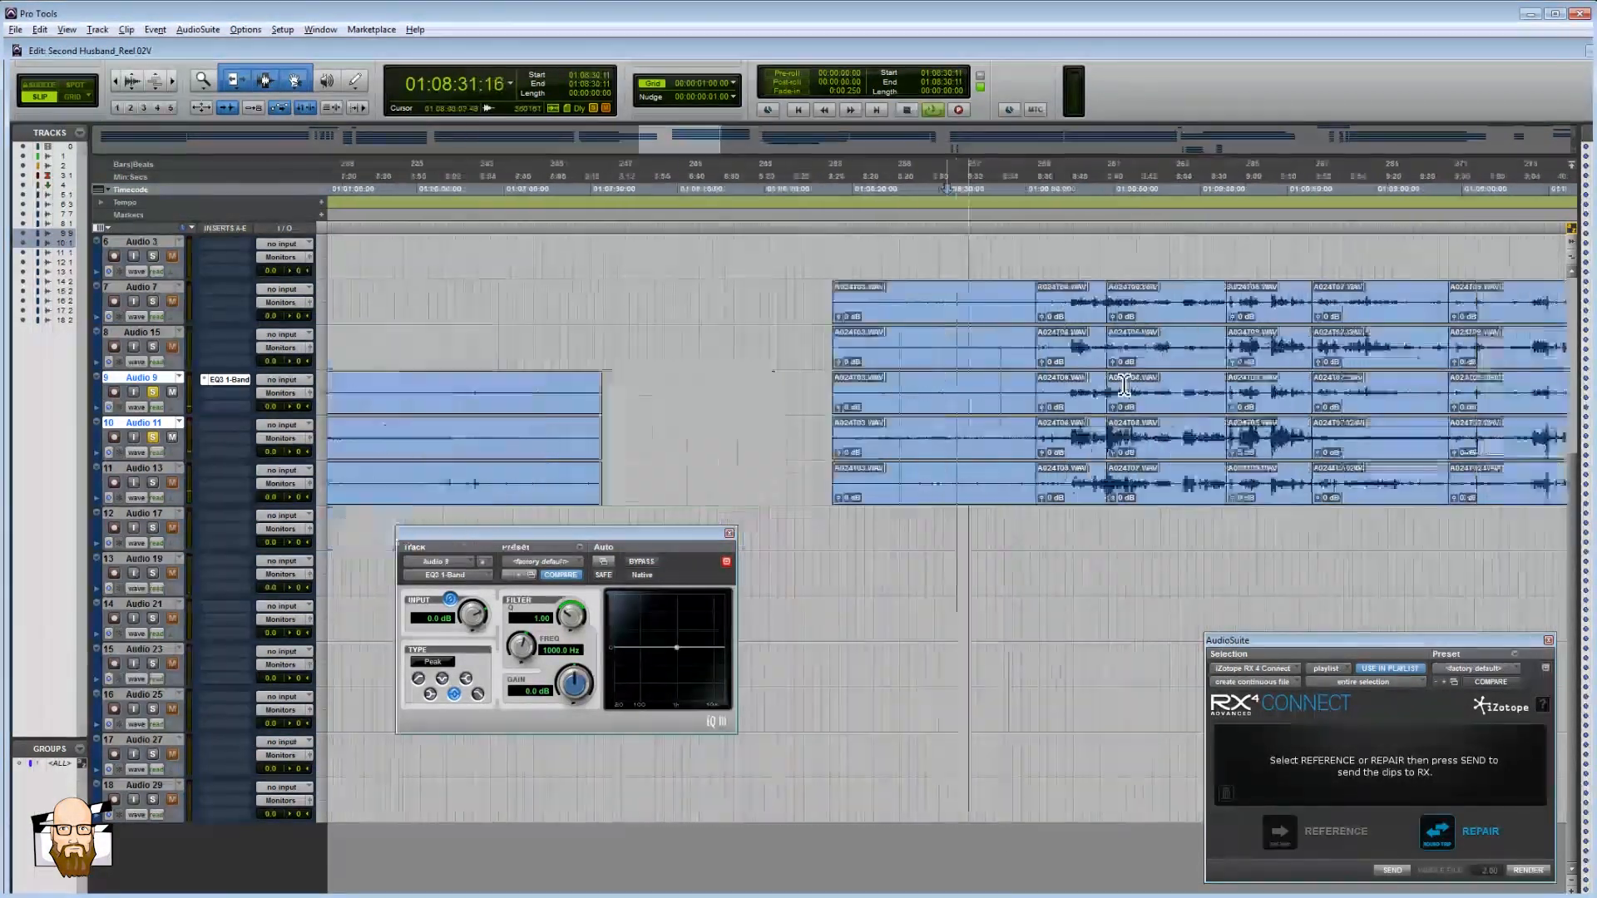
{"action": "key", "text": "t"}
{"action": "key", "text": "space"}
- Place the cursor in A024T03.WAV at 01:08:28:01 and enlarge the displayed waveform height by two levels
{"action": "key", "text": "r"}
{"action": "left_click", "coordinate": [894, 388]}
{"action": "key", "text": "ctrl+alt+bracketright"}
{"action": "key", "text": "ctrl+alt+bracketright"}
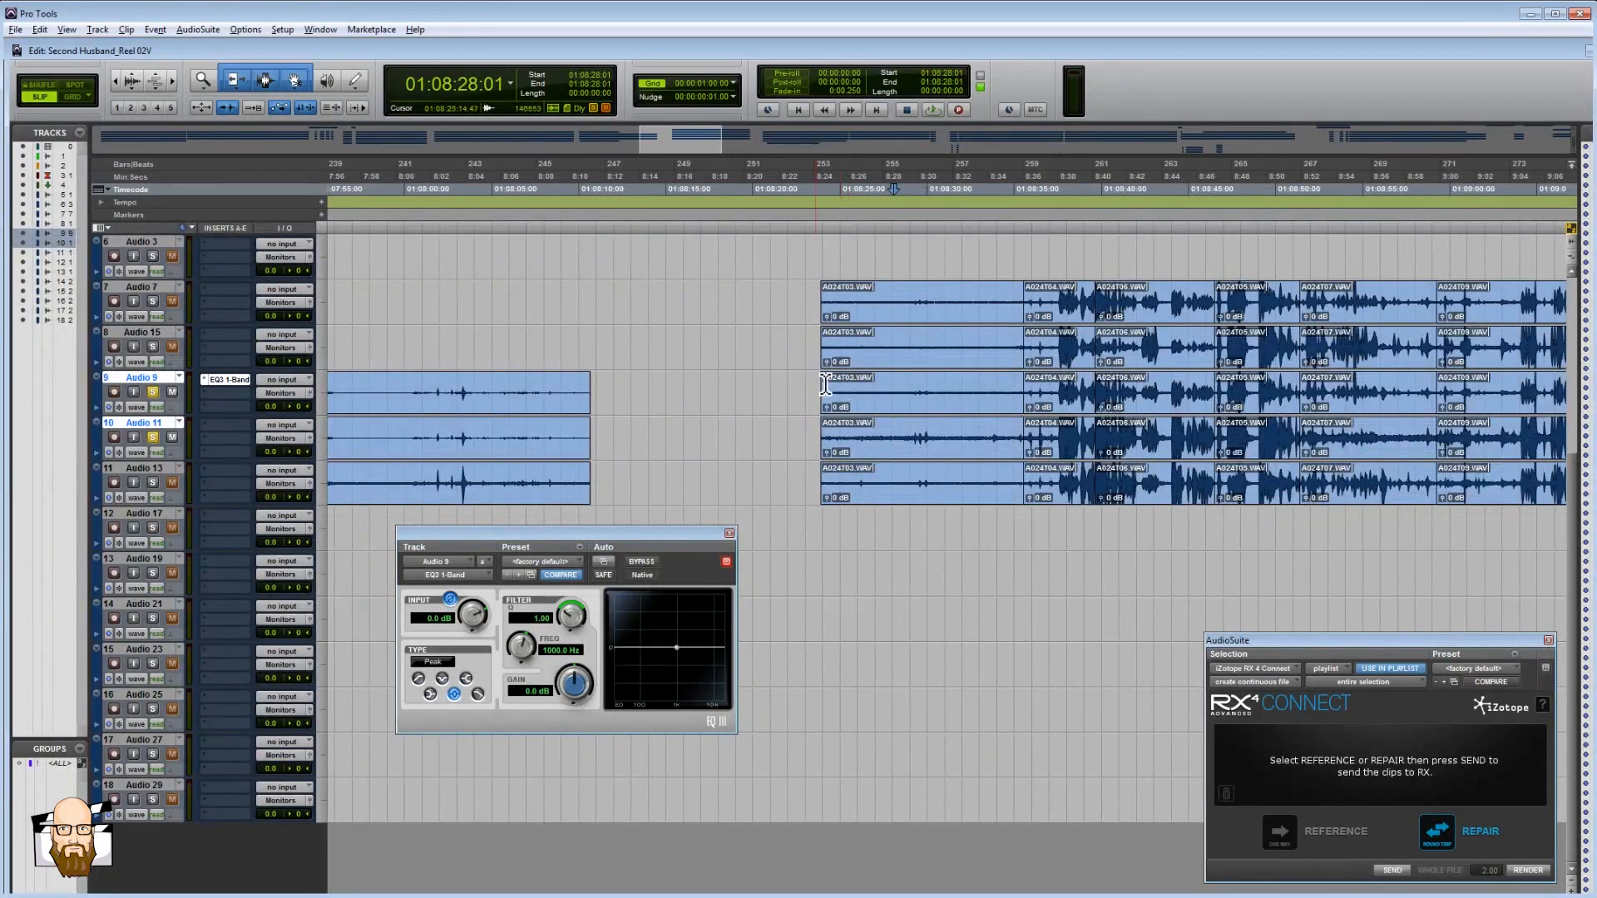
- Inspect the earlier clips on Audio 9 and Audio 11 at 01:08:01:05 and 01:07:15:10
{"action": "left_click", "coordinate": [445, 381]}
{"action": "key", "text": "r"}
{"action": "key", "text": "r"}
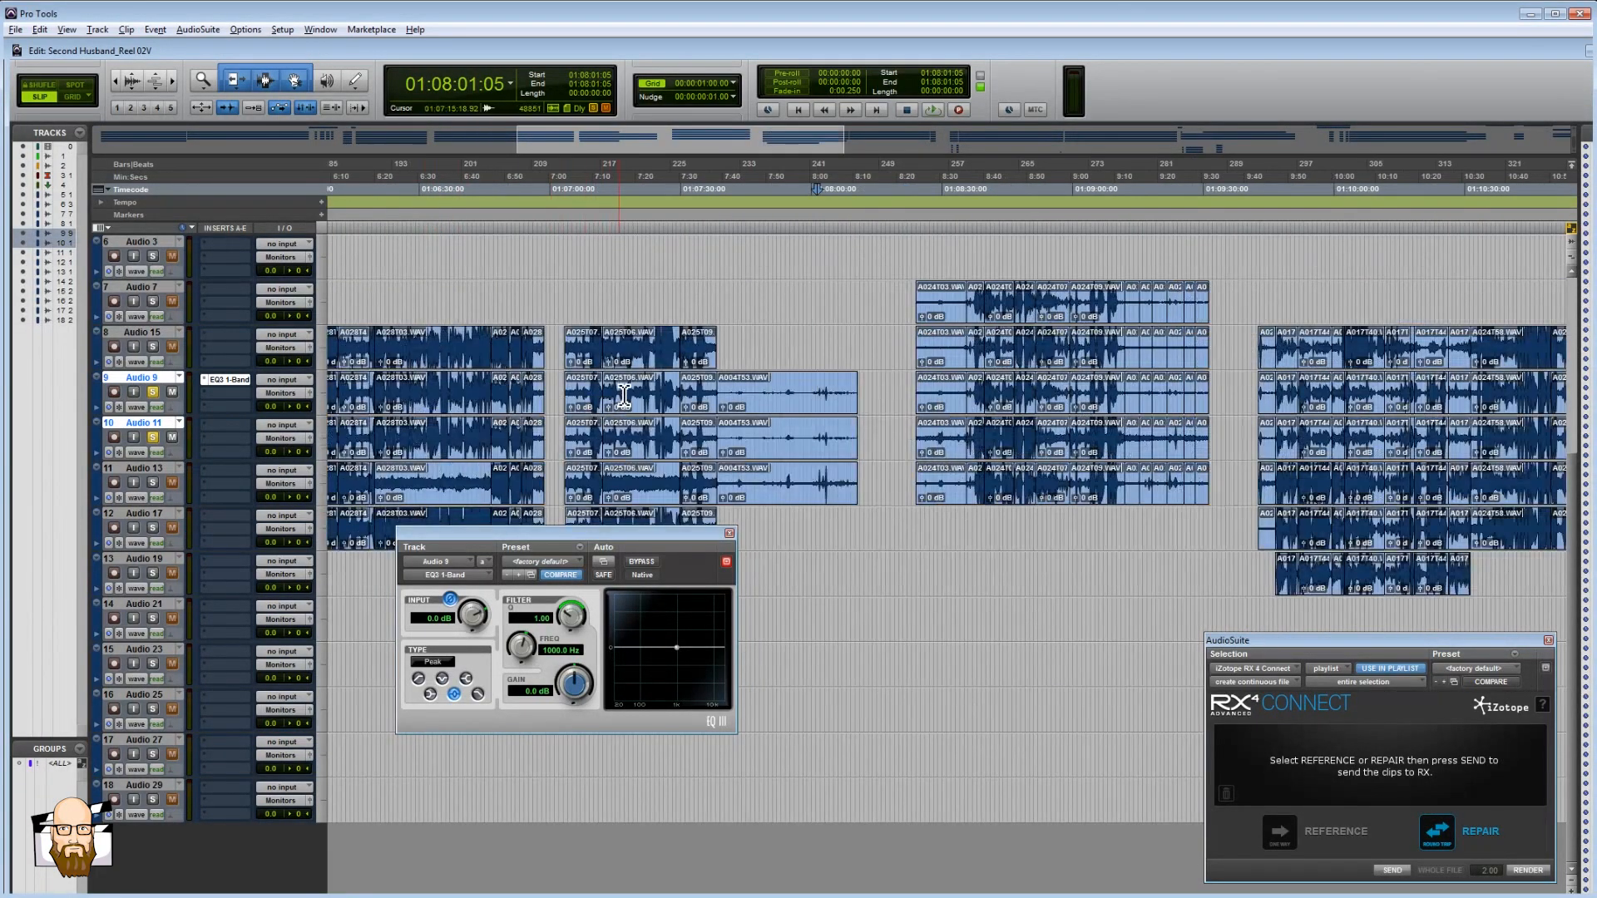
{"action": "key", "text": "t"}
{"action": "key", "text": "t"}
{"action": "key", "text": "r"}
{"action": "key", "text": "r"}
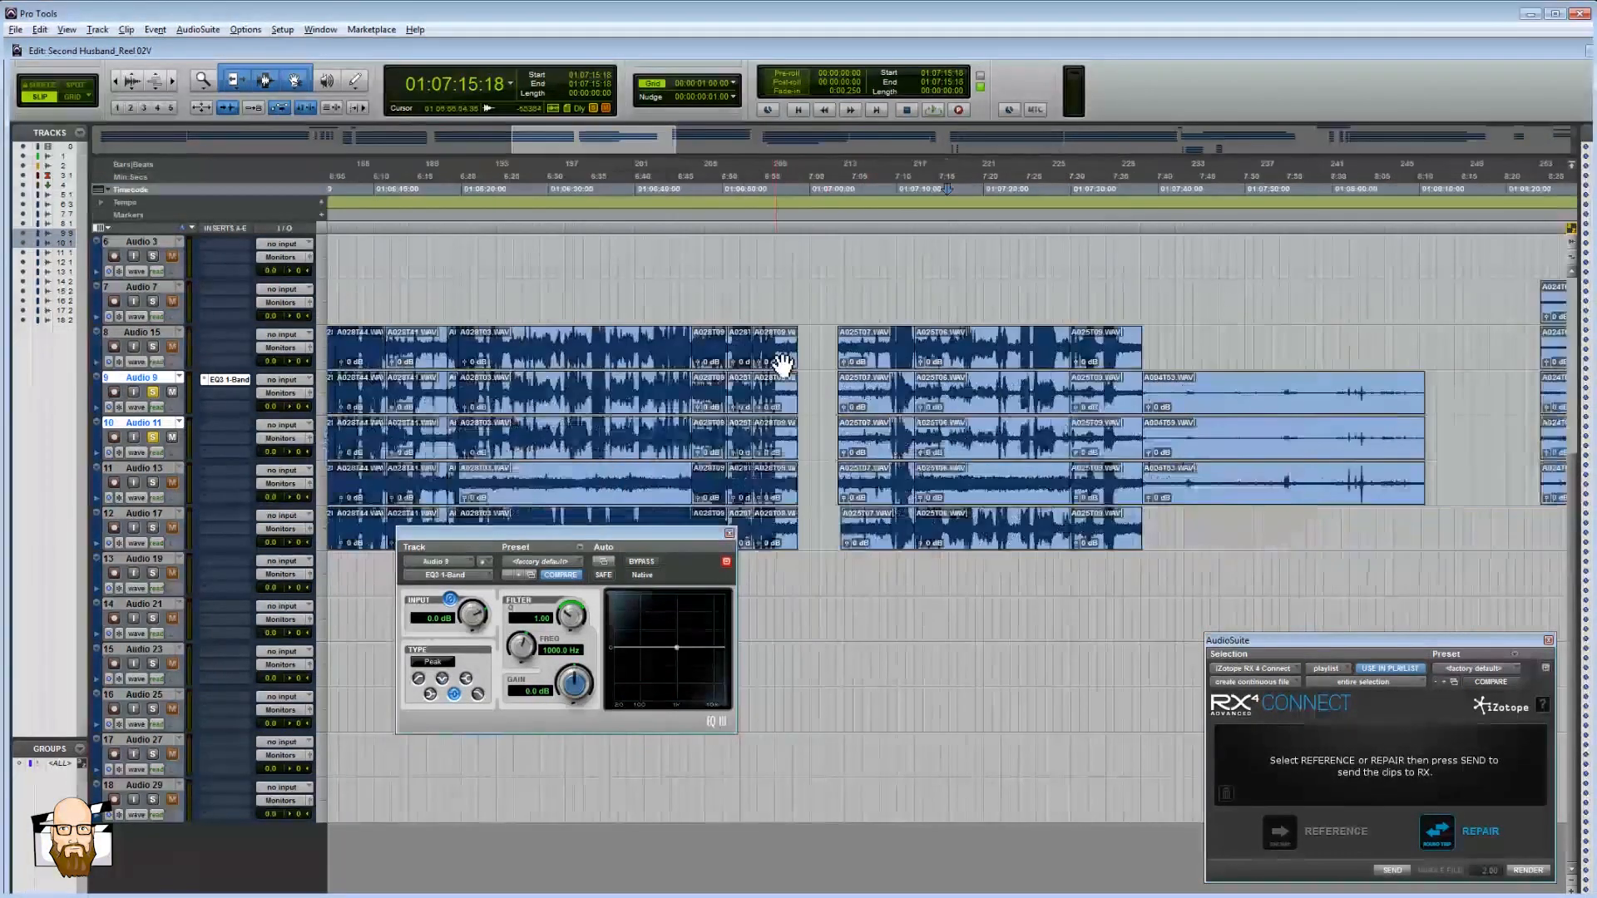
- Place the cursor at 01:08:26:08 in A024T03.WAV, then play Audio 9 and Audio 11 from 01:08:29:09
{"action": "scroll", "coordinate": [787, 363], "scroll_direction": "right", "scroll_amount": 3}
{"action": "left_click", "coordinate": [969, 386]}
{"action": "key", "text": "t"}
{"action": "key", "text": "t"}
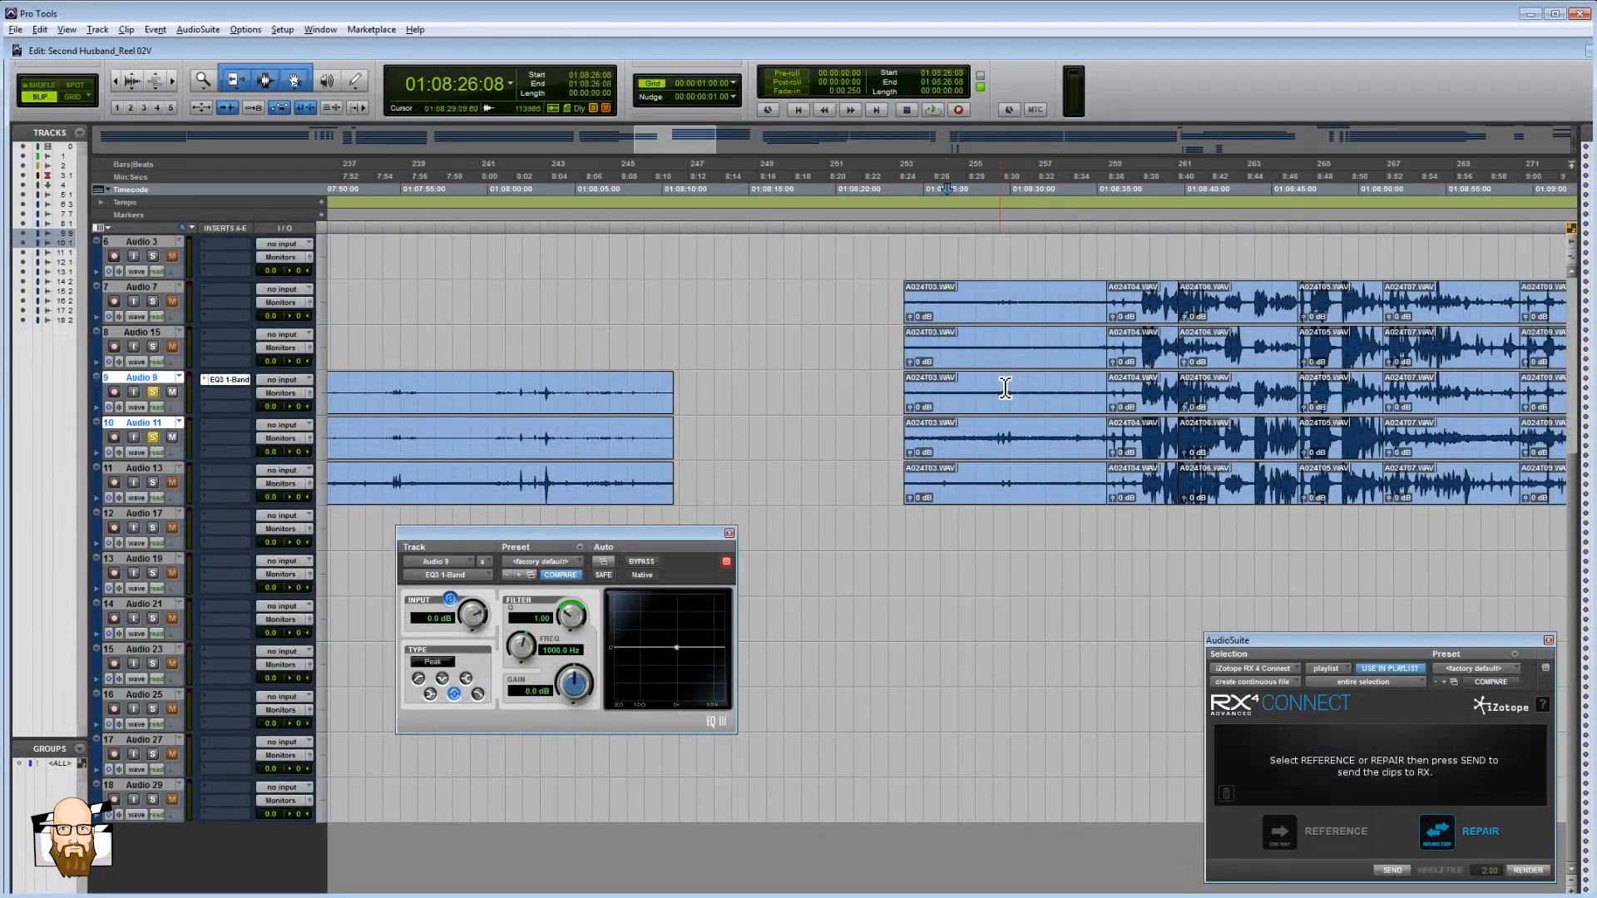
{"action": "key", "text": "r"}
{"action": "key", "text": "r"}
{"action": "key", "text": "space"}
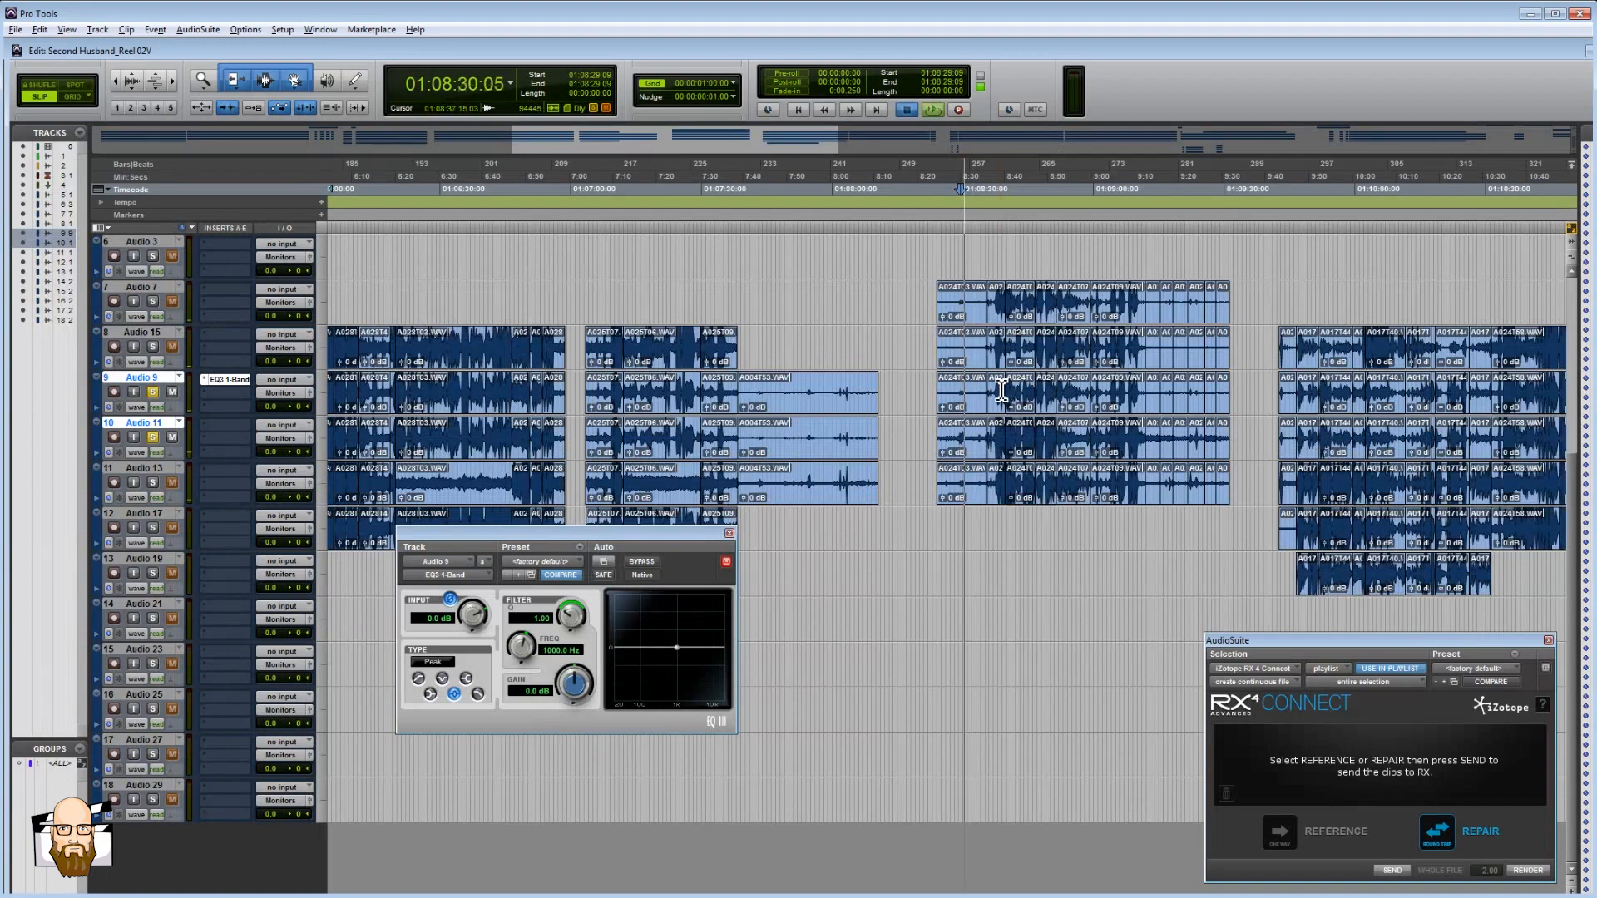
- Select 01:08:28:23 to 01:08:31:04 in A024T03.WAV across Audio 9 and Audio 11 and audition it
{"action": "key", "text": "t"}
{"action": "key", "text": "t"}
{"action": "key", "text": "space"}
{"action": "key", "text": "space"}
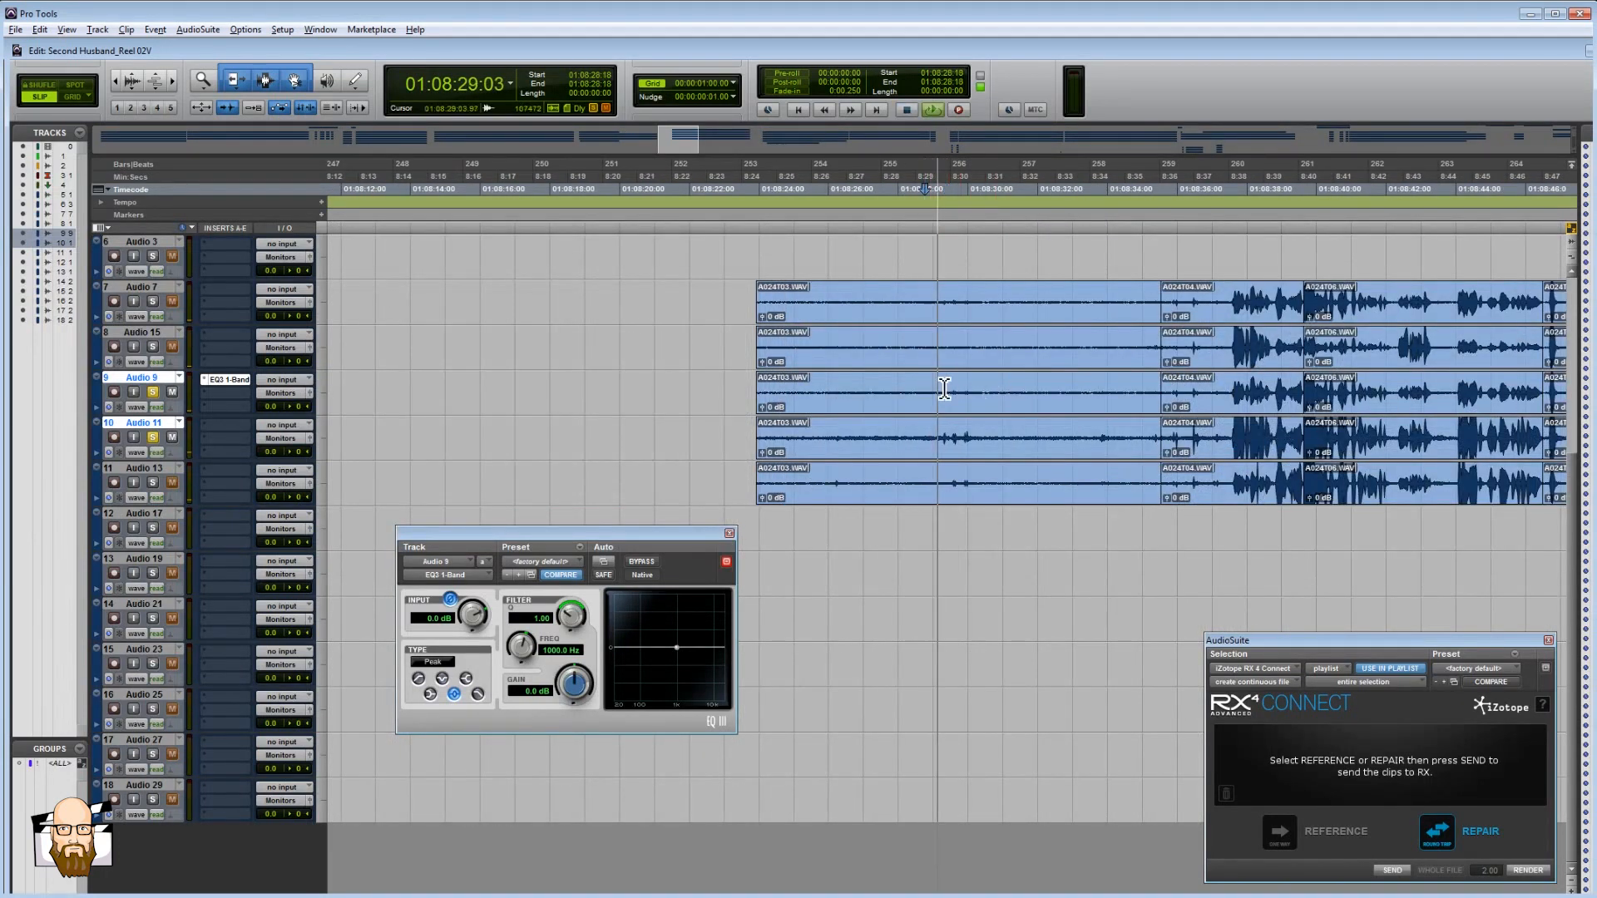
{"action": "left_click_drag", "start_coordinate": [931, 387], "coordinate": [1011, 441]}
- Audition the end of the preceding scene on Audio 9 and Audio 11, then the range 01:08:27:03 to 01:08:32:10
{"action": "key", "text": "r"}
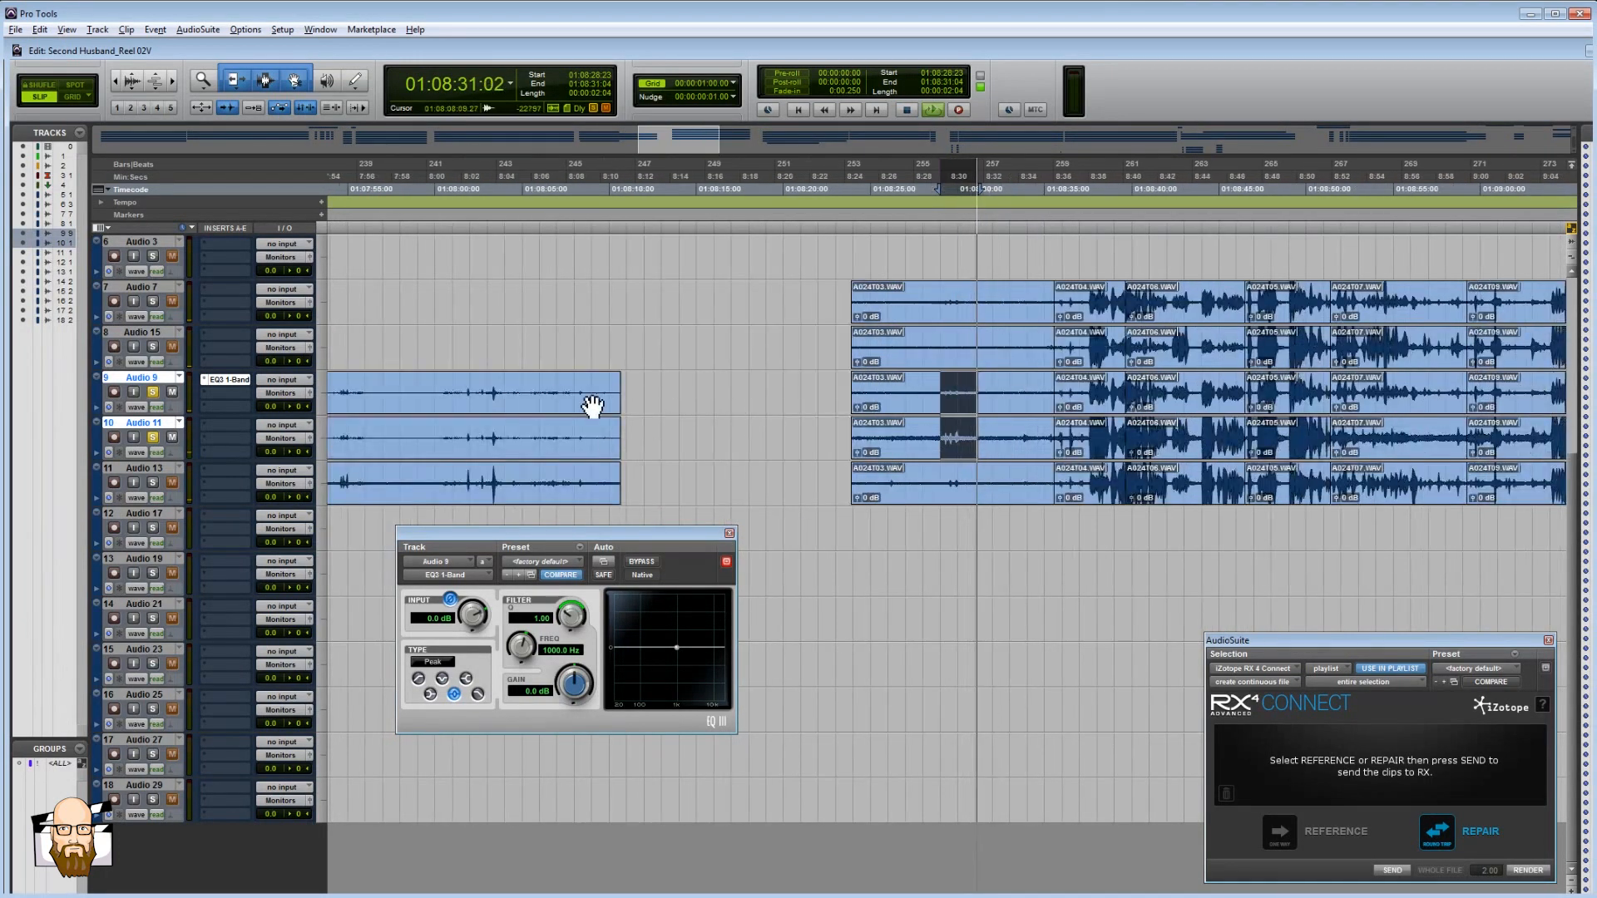
{"action": "left_click_drag", "start_coordinate": [507, 396], "coordinate": [602, 439]}
{"action": "left_click_drag", "start_coordinate": [907, 402], "coordinate": [1006, 450]}
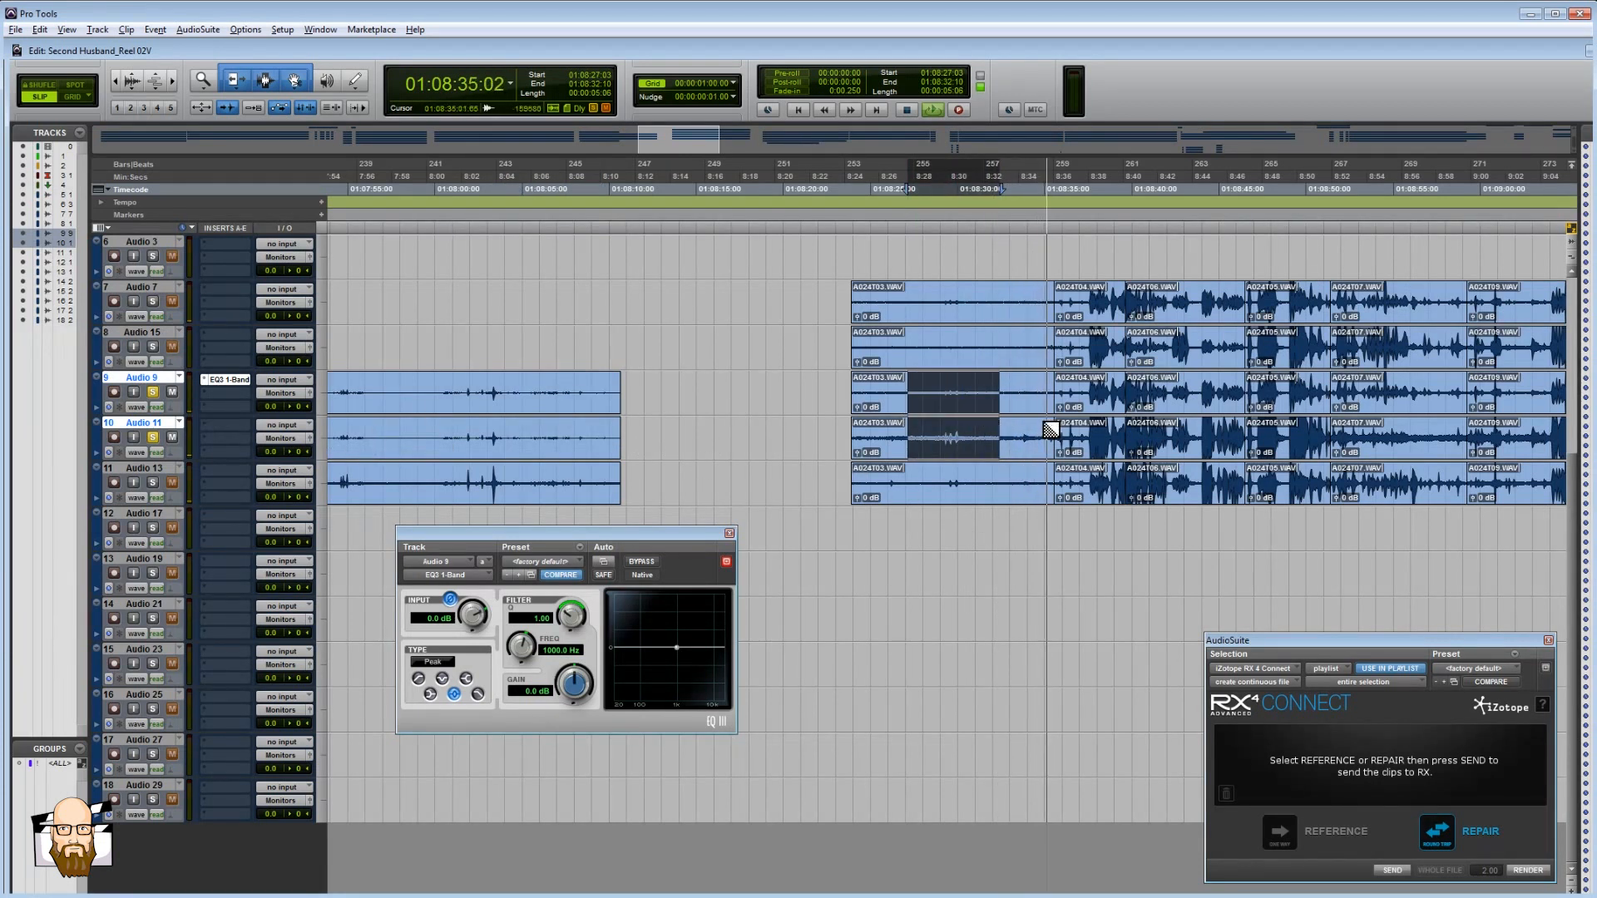
- Audition the A024 dialogue on Audio 9 and Audio 11 from 01:08:37:23 and from 01:08:42:12
{"action": "left_click", "coordinate": [1098, 395]}
{"action": "key", "text": "t"}
{"action": "key", "text": "t"}
{"action": "scroll", "coordinate": [1098, 399], "scroll_direction": "right", "scroll_amount": 3}
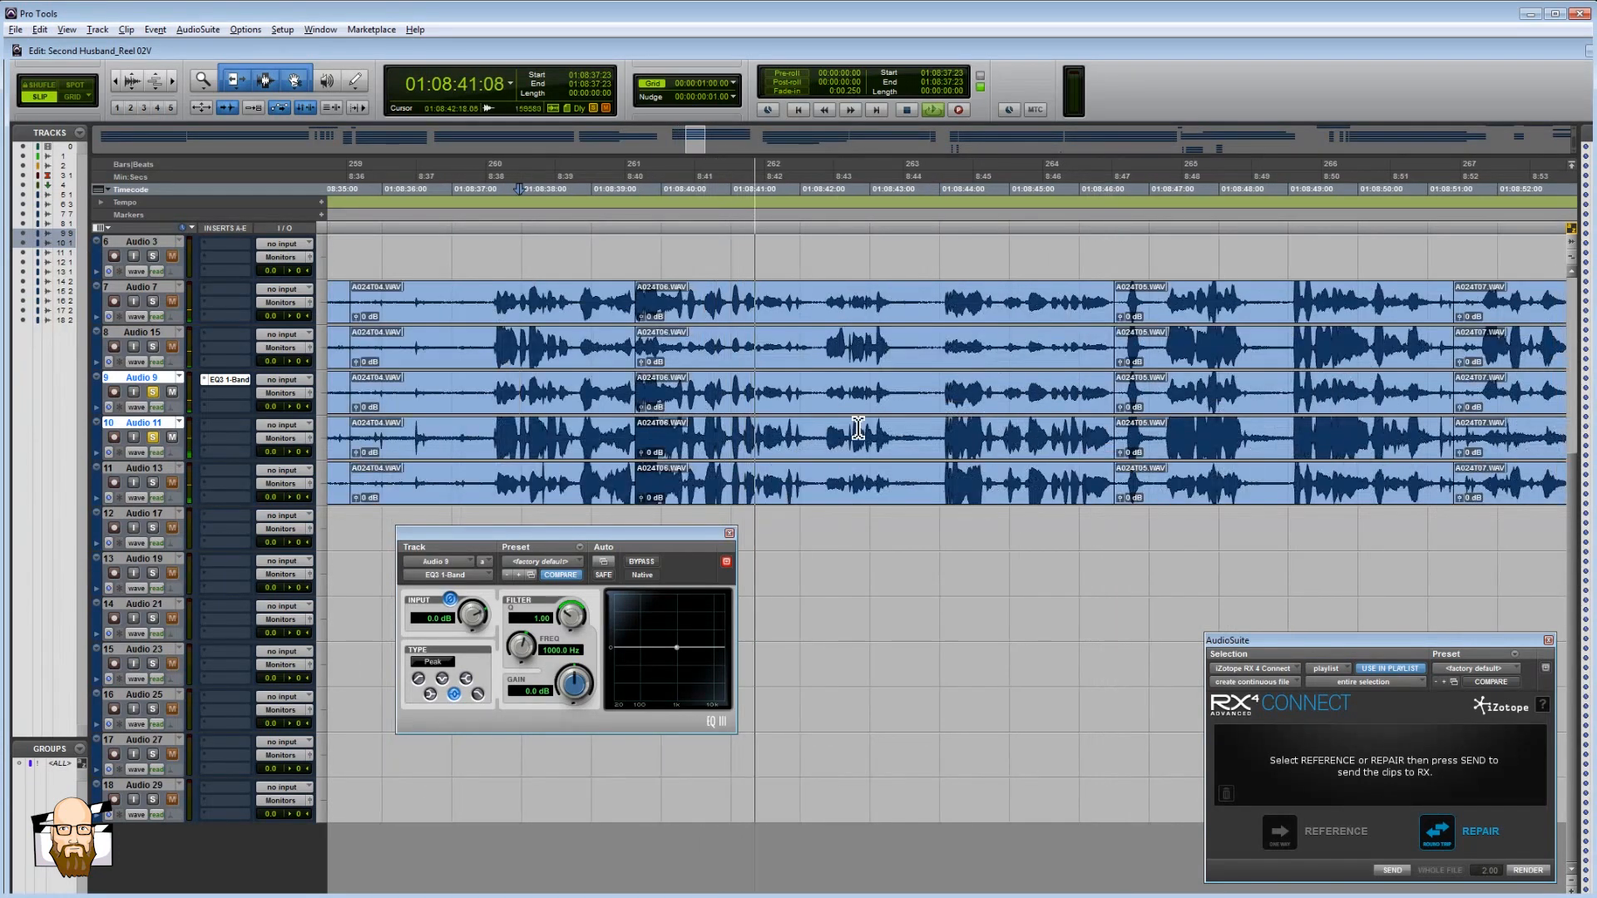
{"action": "left_click", "coordinate": [838, 383]}
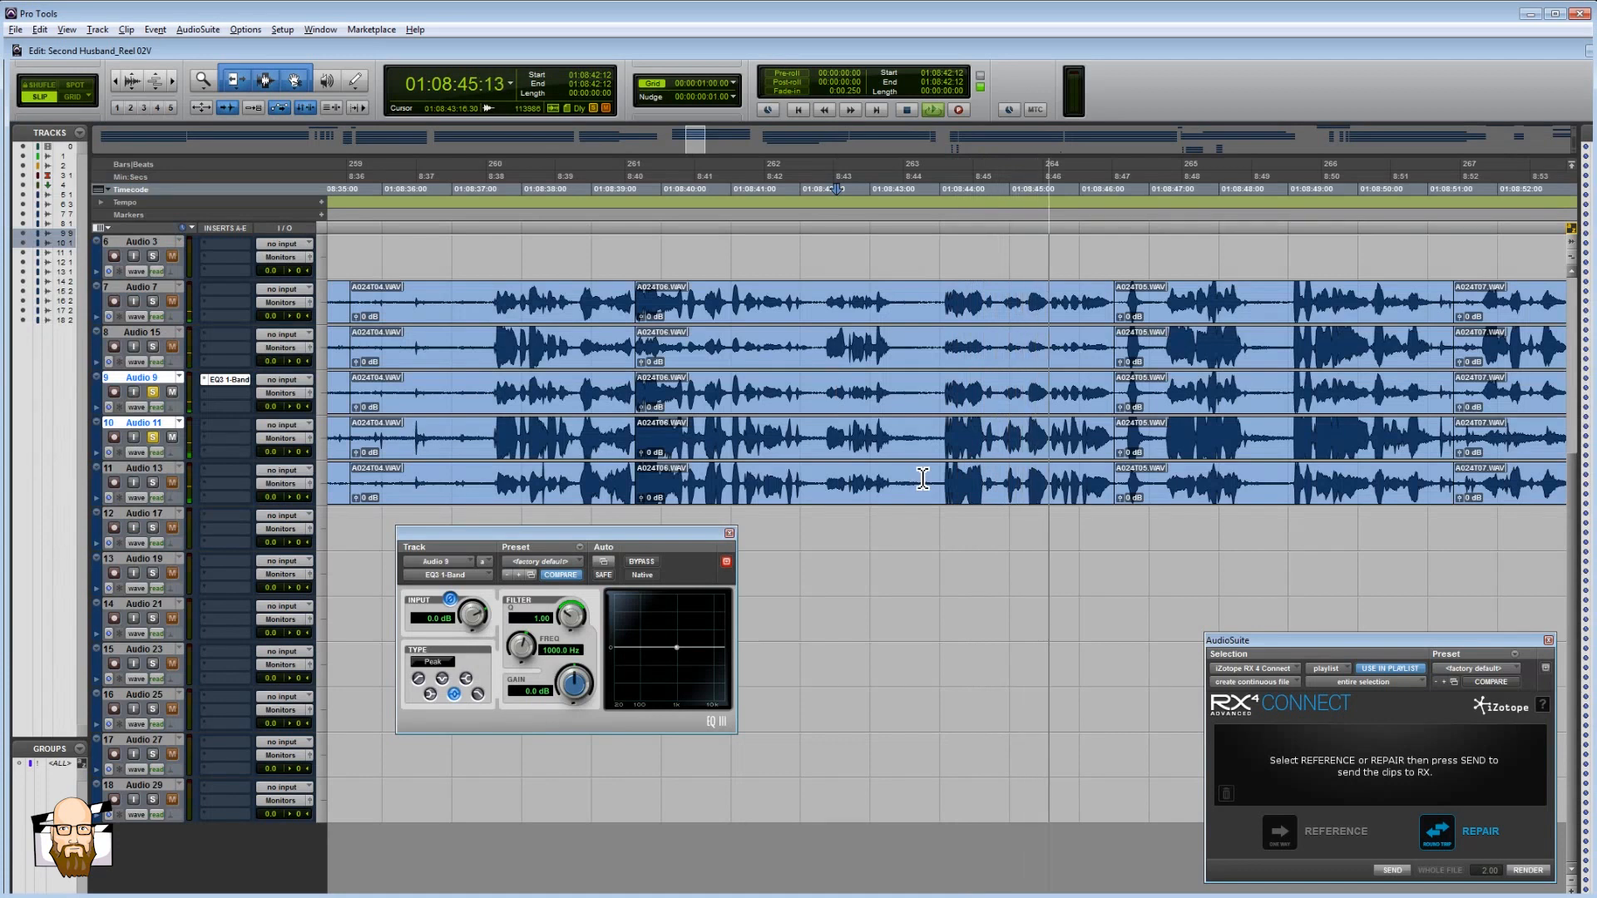
{"action": "key", "text": "space"}
- Select 01:07:53:17 to 01:08:05:19 across Audio 9 and Audio 11 in the preceding scene and audition it
{"action": "key", "text": "r"}
{"action": "key", "text": "r"}
{"action": "key", "text": "r"}
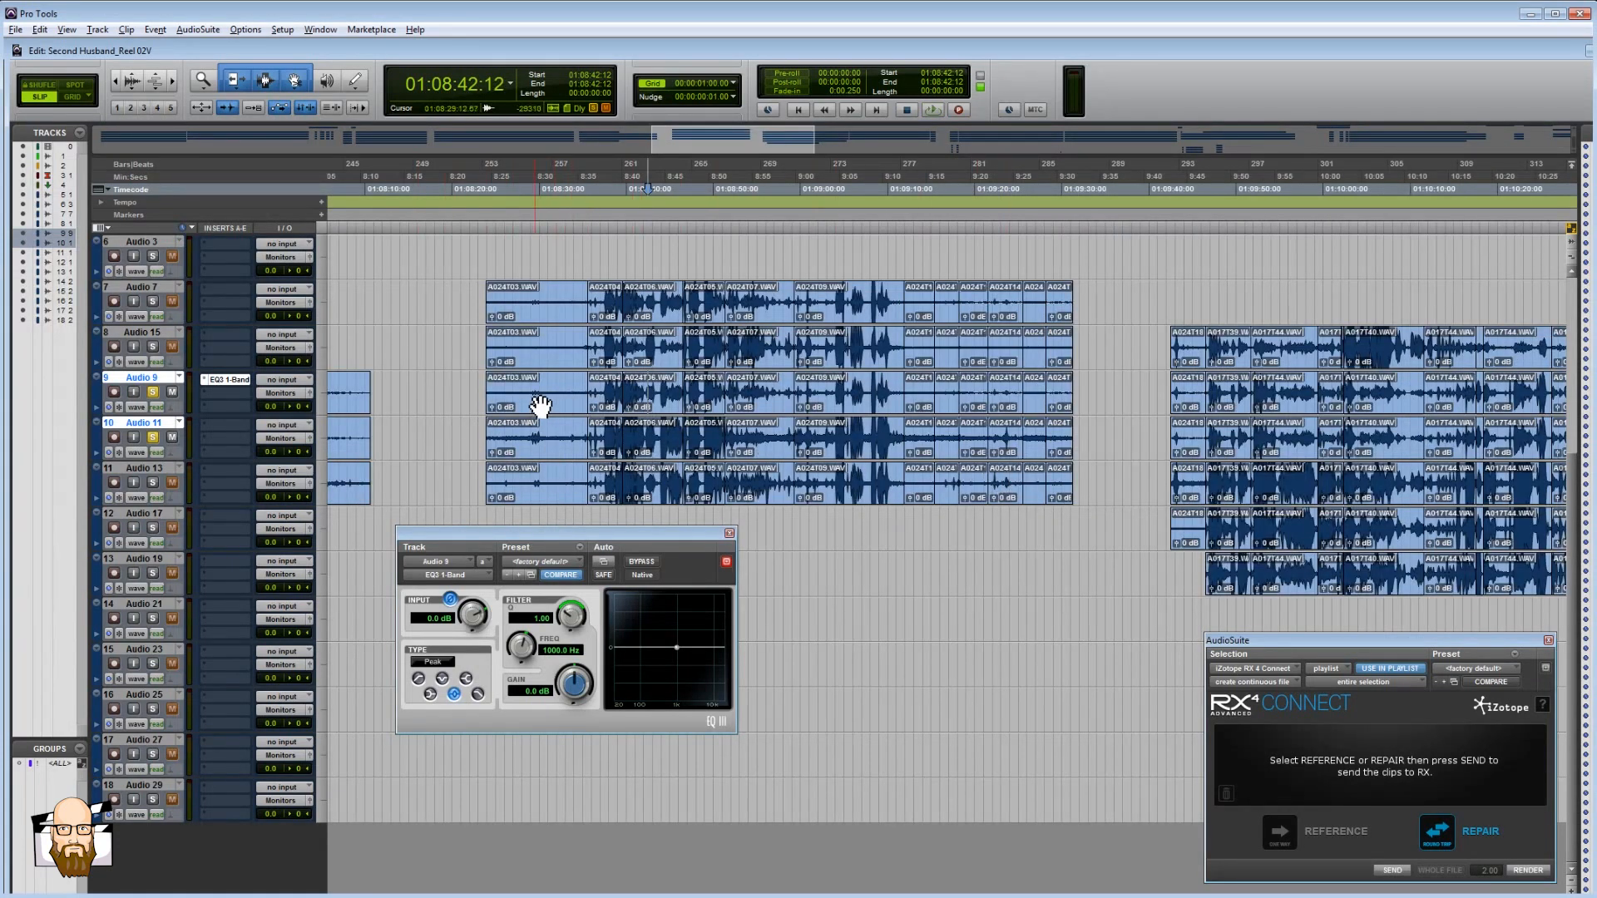
{"action": "left_click", "coordinate": [766, 390]}
{"action": "key", "text": "t"}
{"action": "key", "text": "t"}
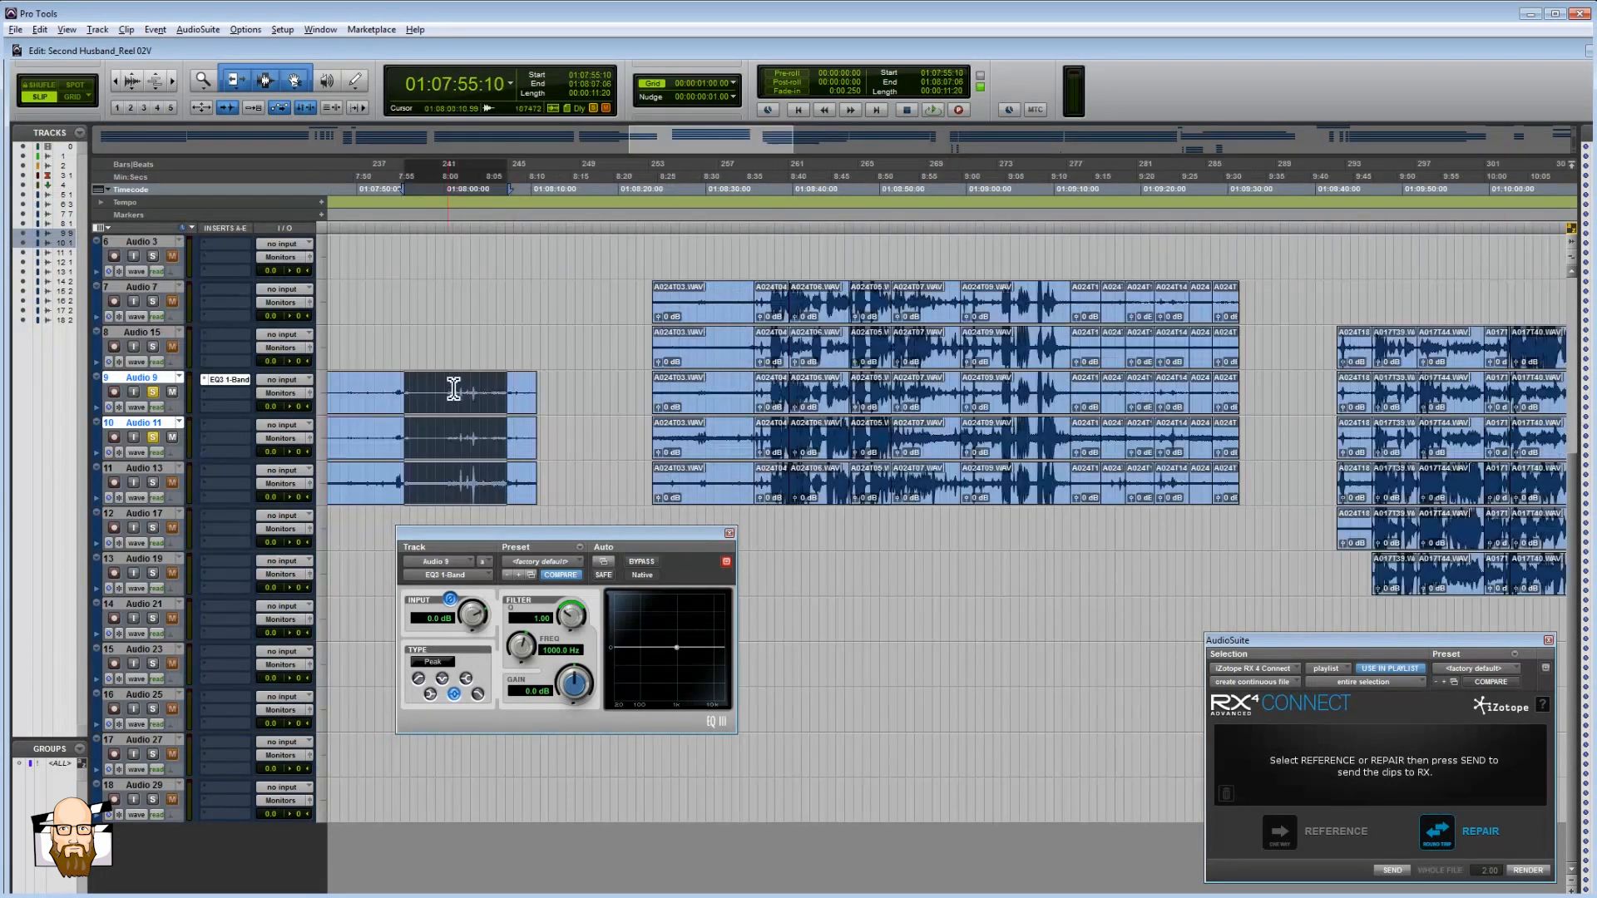
{"action": "left_click_drag", "start_coordinate": [389, 388], "coordinate": [505, 437]}
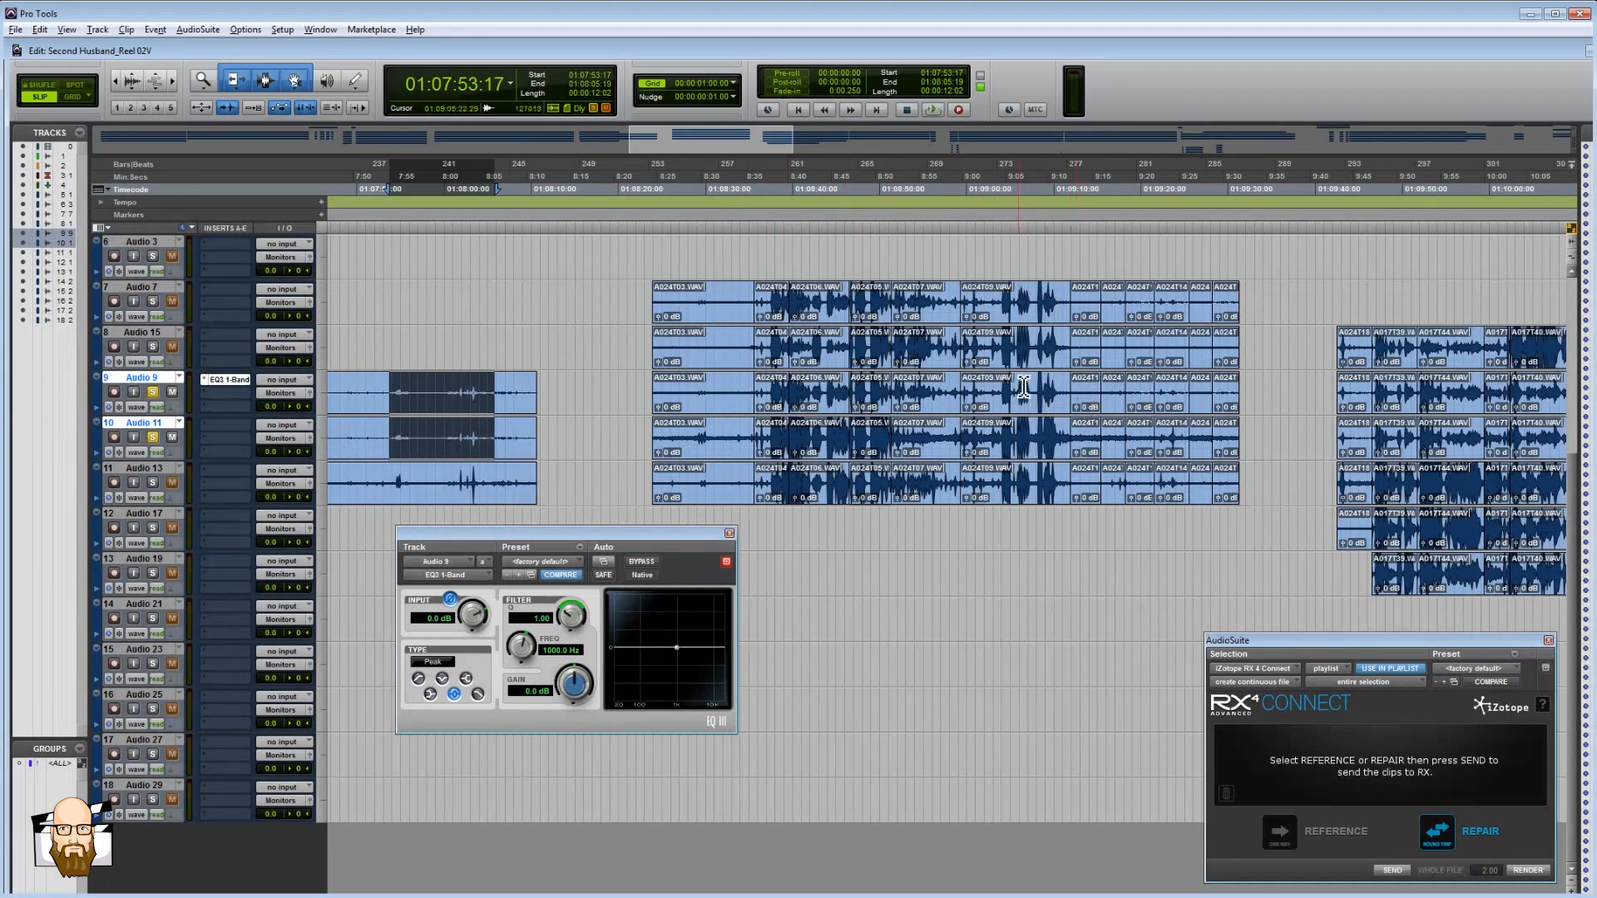
- Move all A024 scene clips on Audio 9, Audio 11 and Audio 13 down one track, keeping their timecode position
{"action": "left_click", "coordinate": [729, 409]}
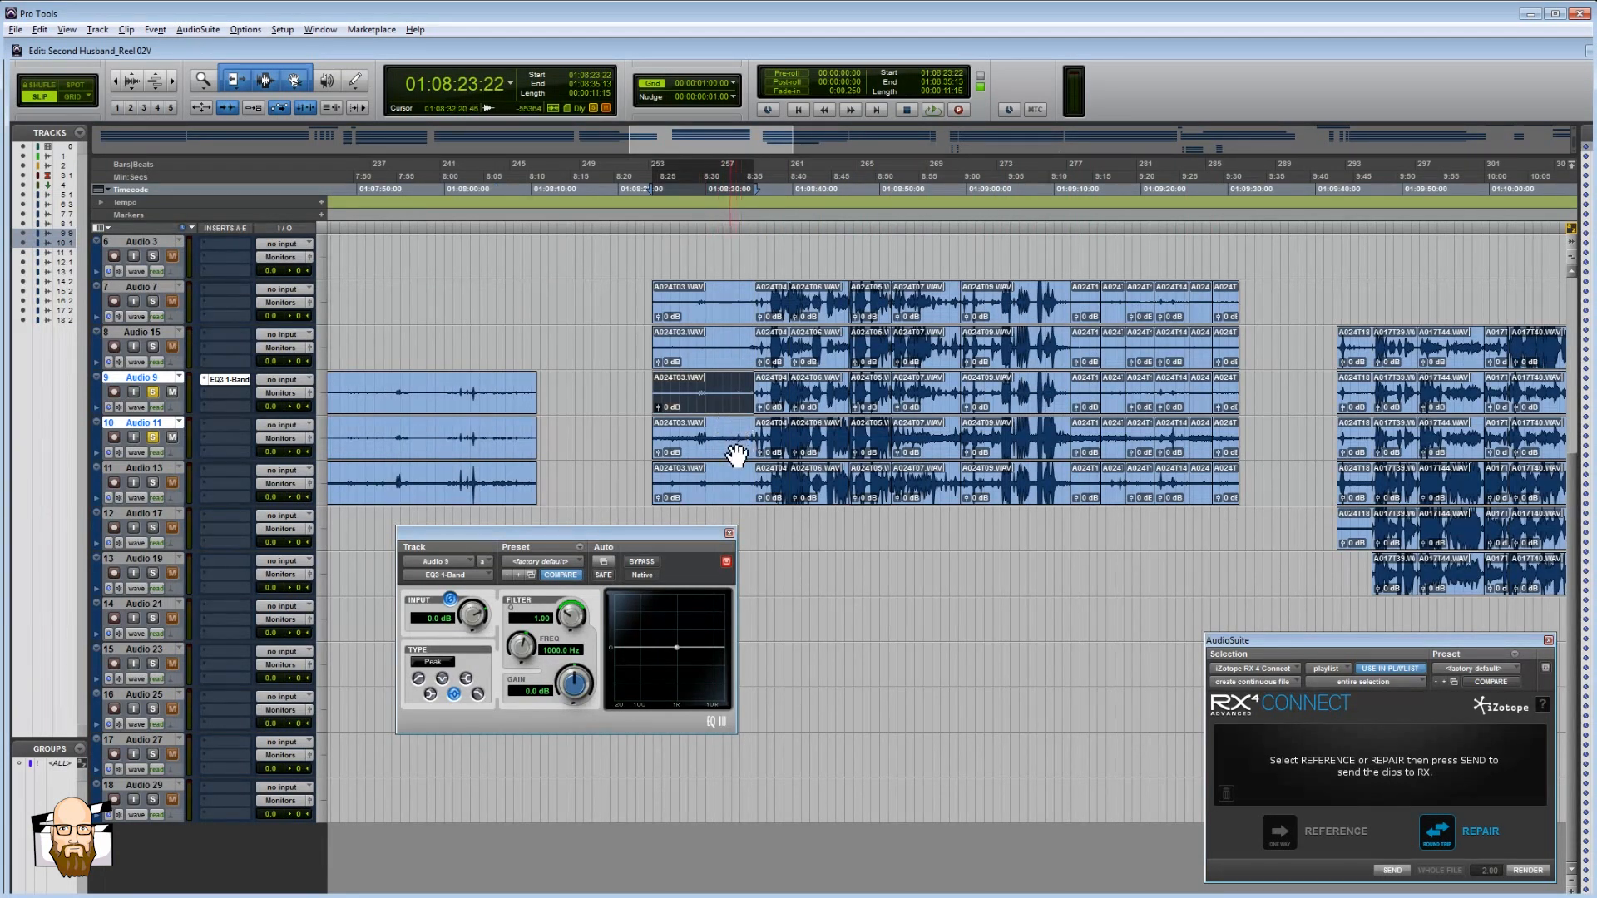
{"action": "left_click", "coordinate": [737, 454]}
{"action": "left_click", "coordinate": [697, 405]}
{"action": "left_click", "coordinate": [1234, 502], "text": "shift"}
{"action": "left_click_drag", "start_coordinate": [944, 457], "coordinate": [946, 497]}
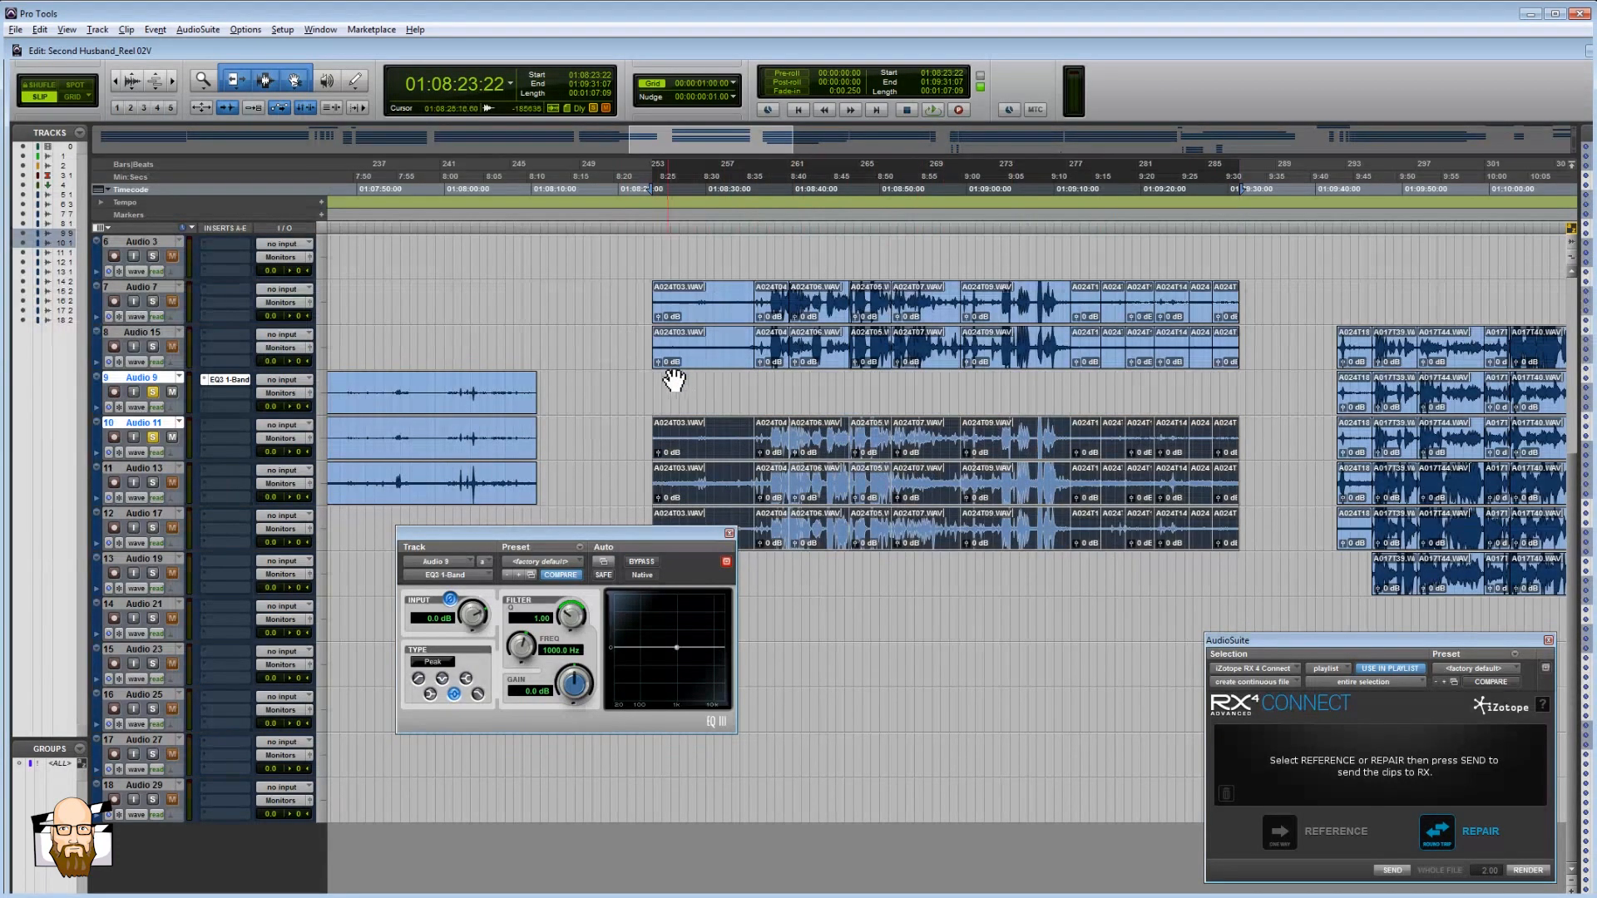
- Move all A024 scene clips from Audio 7 down to the emptied Audio 9 track at the same timecode
{"action": "left_click", "coordinate": [703, 316]}
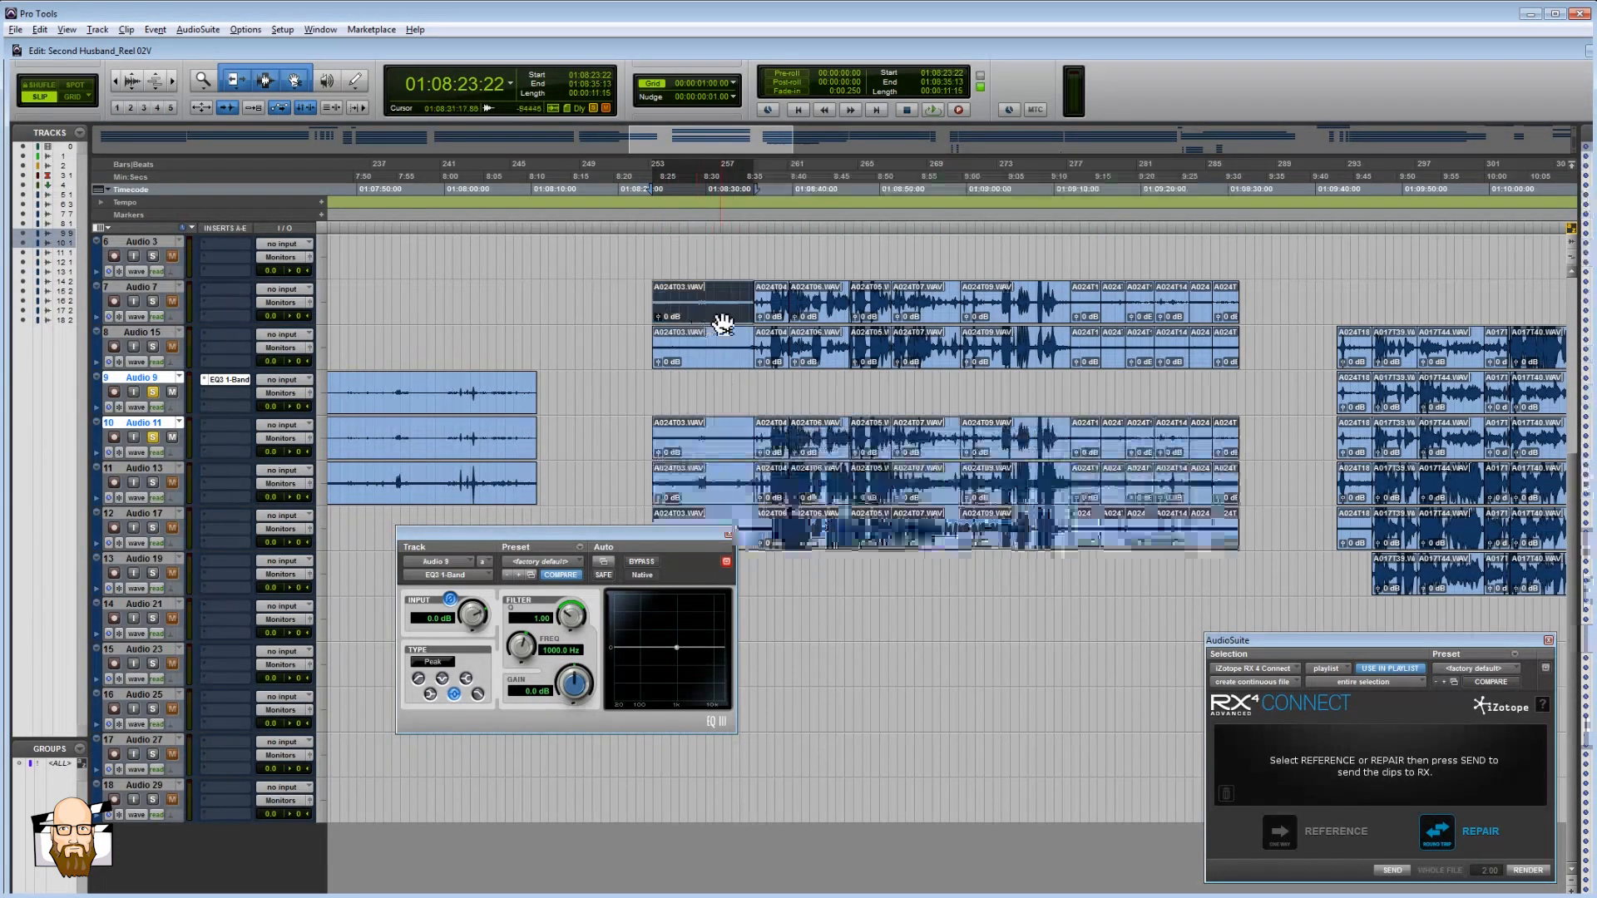
{"action": "left_click", "coordinate": [1228, 322], "text": "shift"}
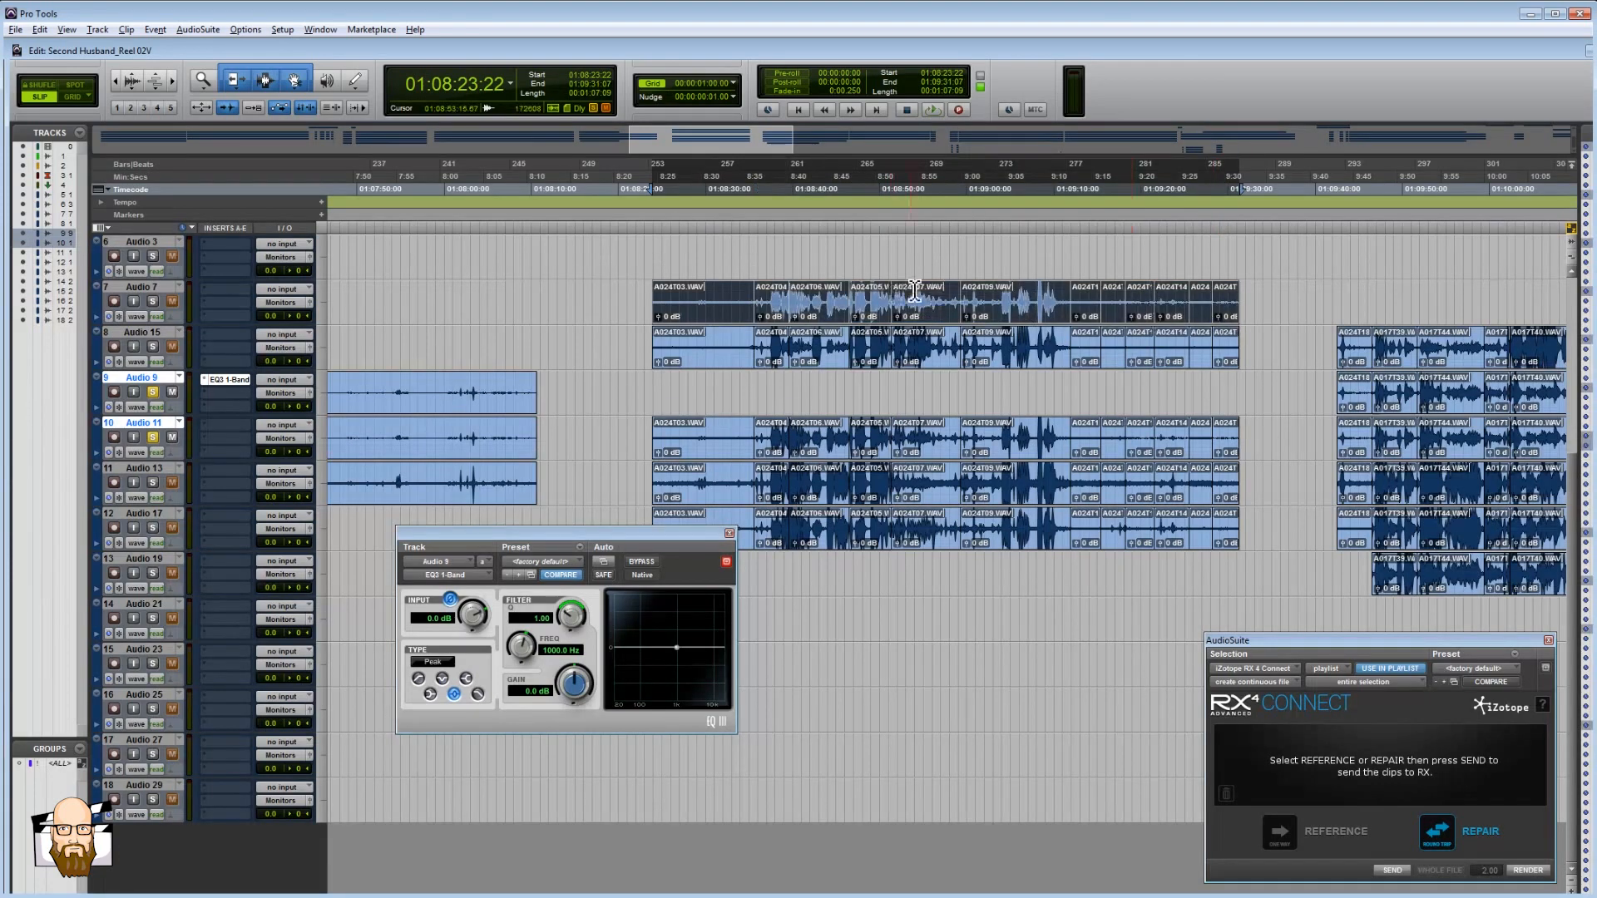
{"action": "left_click_drag", "start_coordinate": [1012, 318], "coordinate": [1009, 384]}
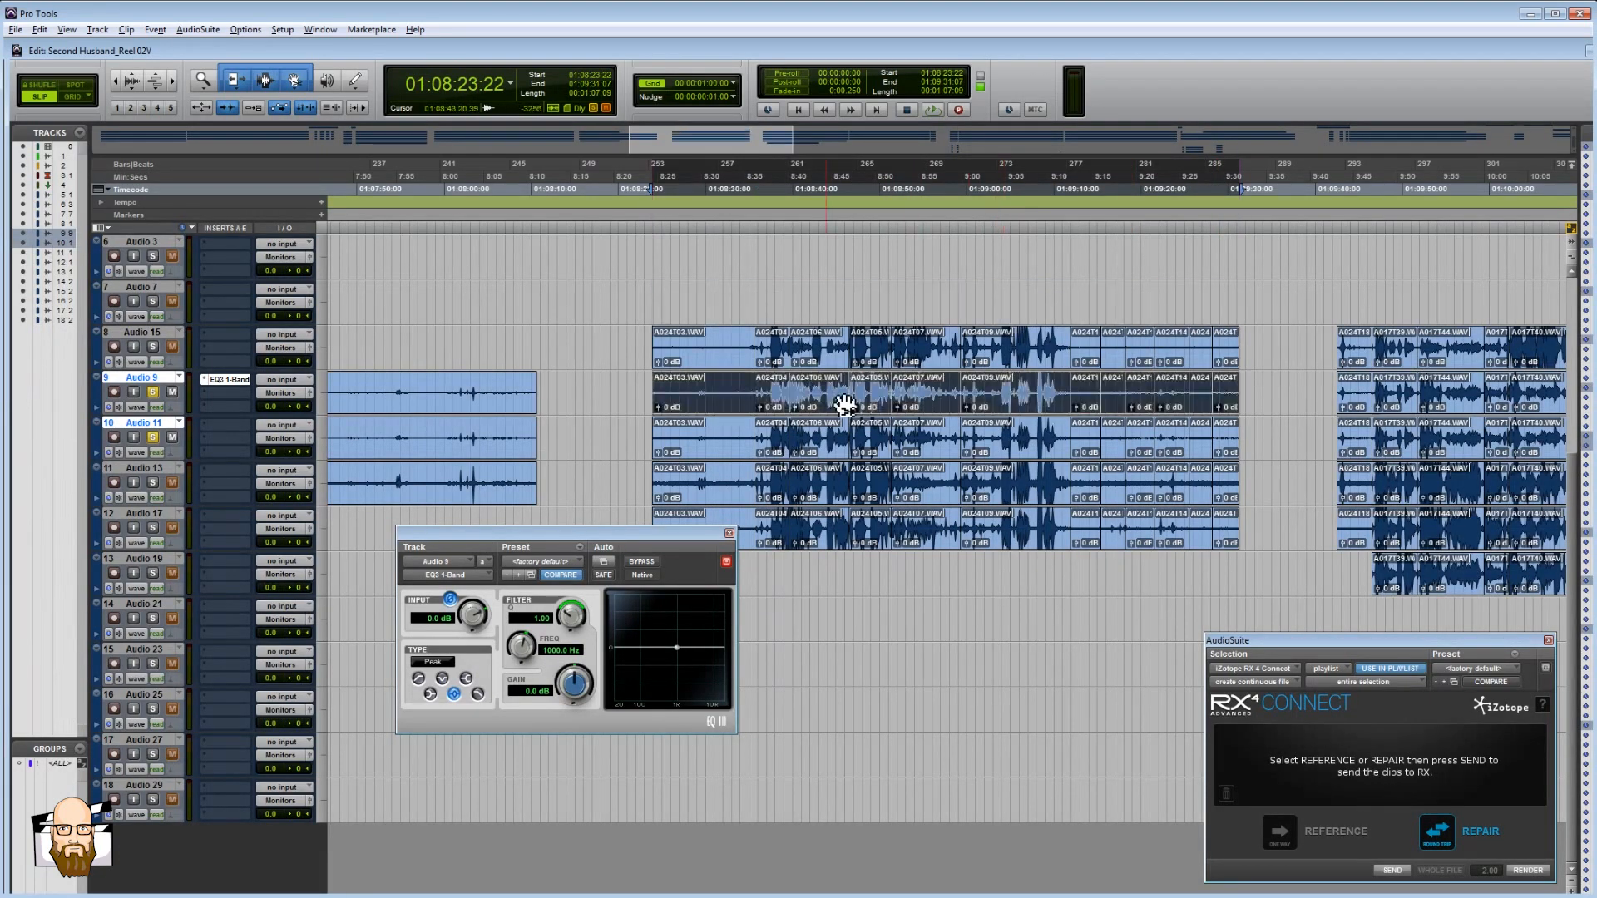
- Audition the rearranged A024 clips on Audio 9 and Audio 11 from 01:08:29:22 and from 01:08:38:01
{"action": "left_click", "coordinate": [709, 397]}
{"action": "key", "text": "space"}
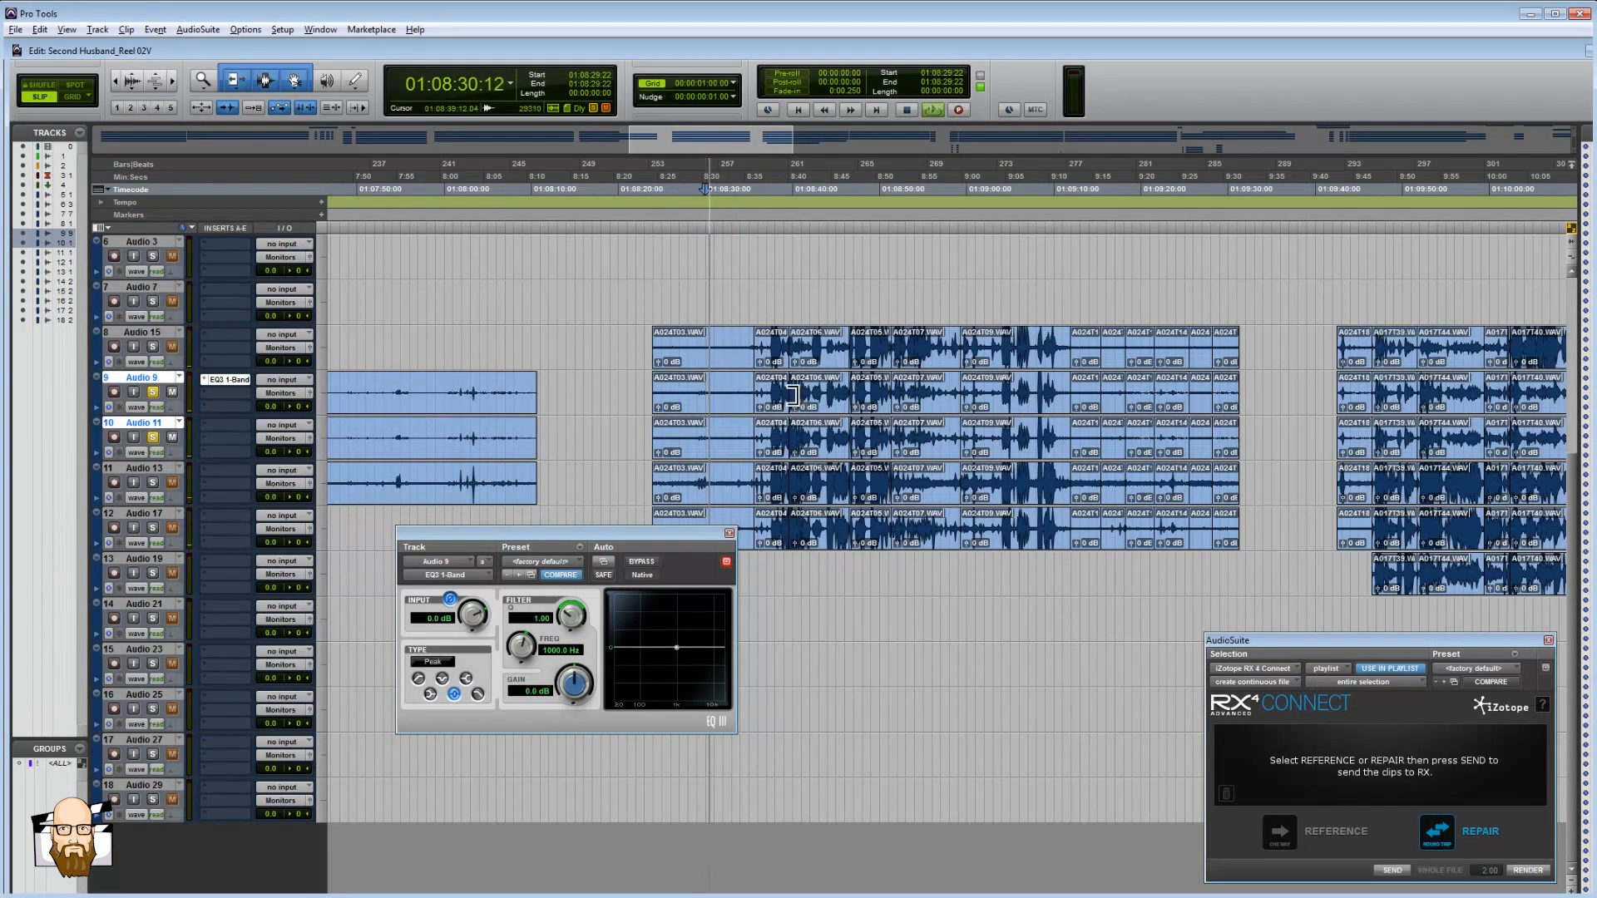
{"action": "left_click", "coordinate": [779, 393]}
{"action": "key", "text": "t"}
{"action": "key", "text": "t"}
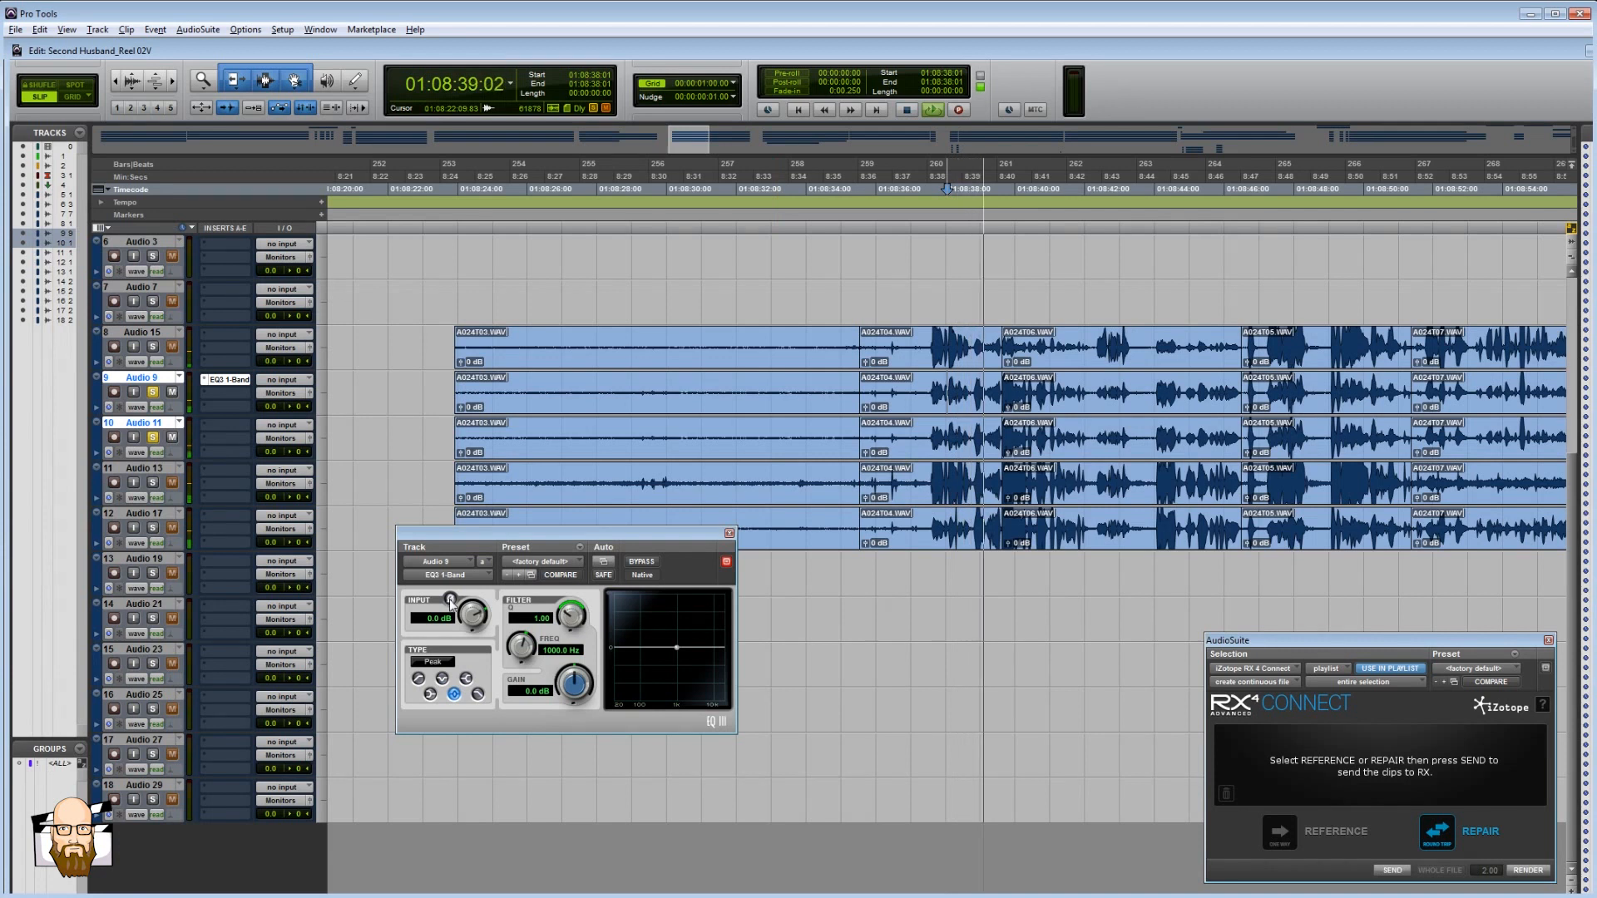
- Turn on phase invert in Audio 9's EQ3 1-Band and audition the A024 clips from 01:08:42:04
{"action": "left_click", "coordinate": [450, 599]}
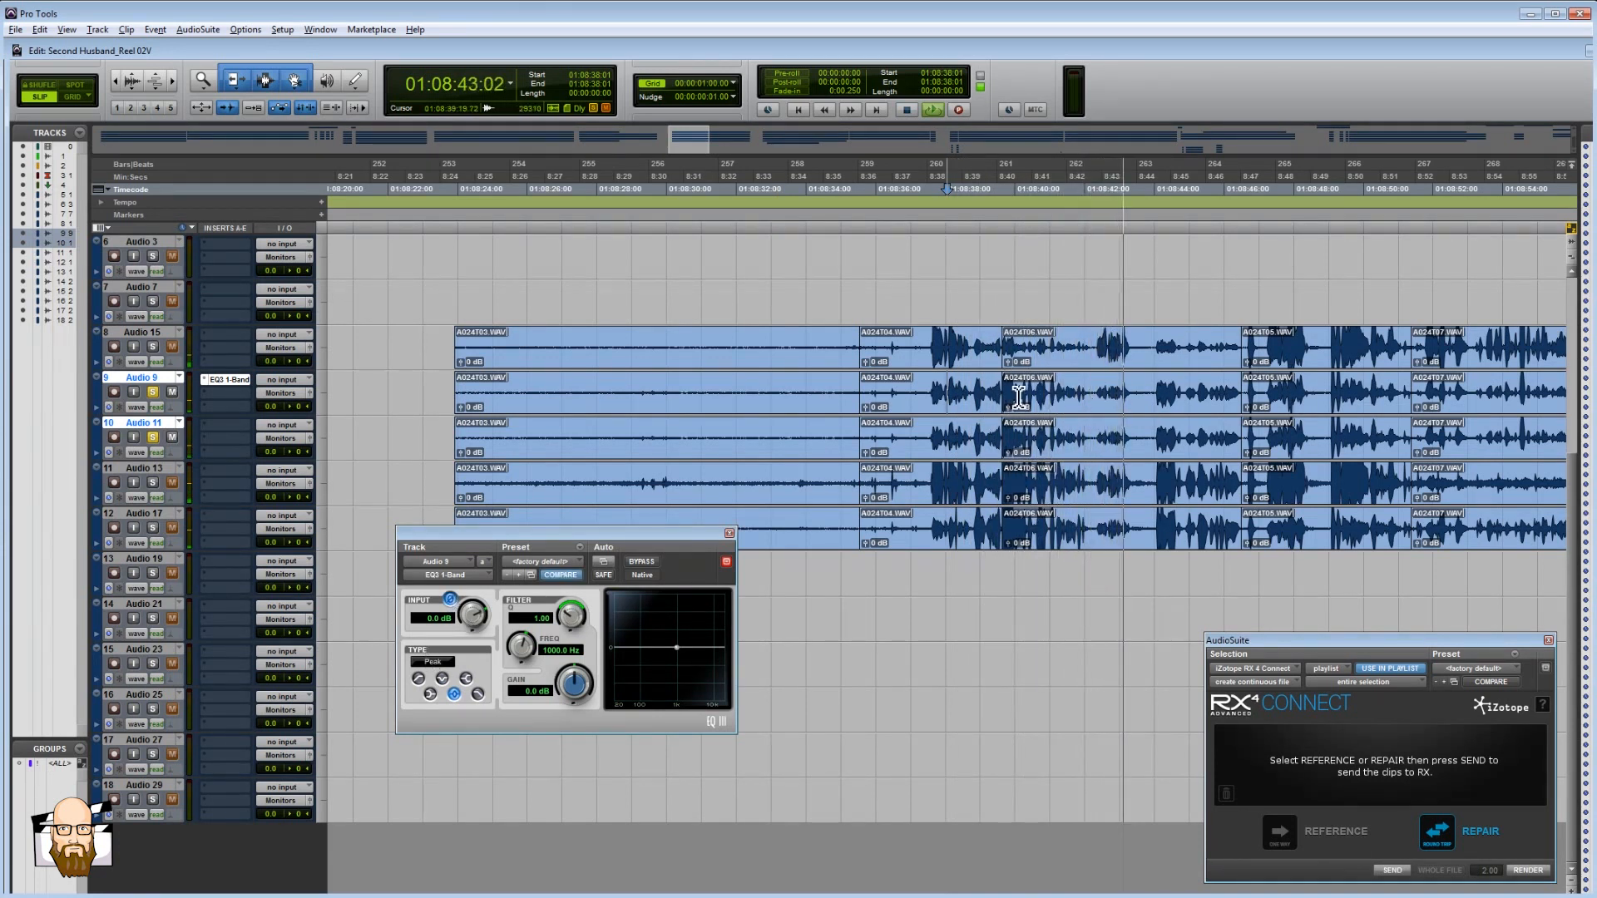
{"action": "key", "text": "r"}
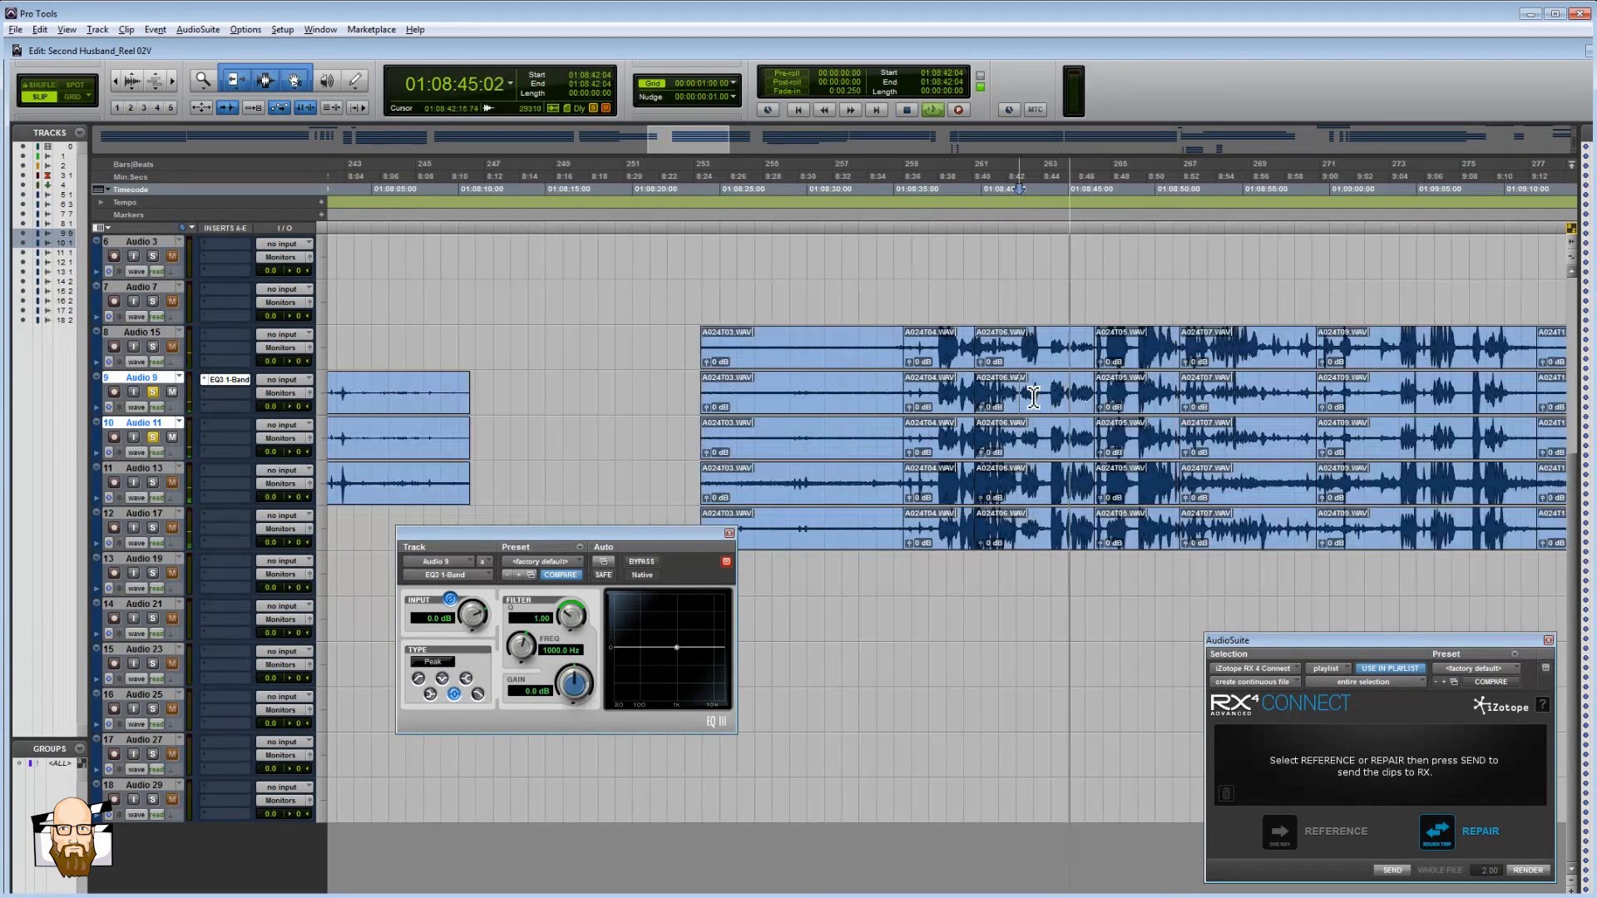
{"action": "left_click", "coordinate": [1018, 391]}
{"action": "key", "text": "space"}
- Move all A024 scene clips between 01:08:23:22 and 01:09:31:07 from Audio 15 down to Audio 19 at the same timecode
{"action": "scroll", "coordinate": [1013, 391], "scroll_direction": "right", "scroll_amount": 3}
{"action": "key", "text": "r"}
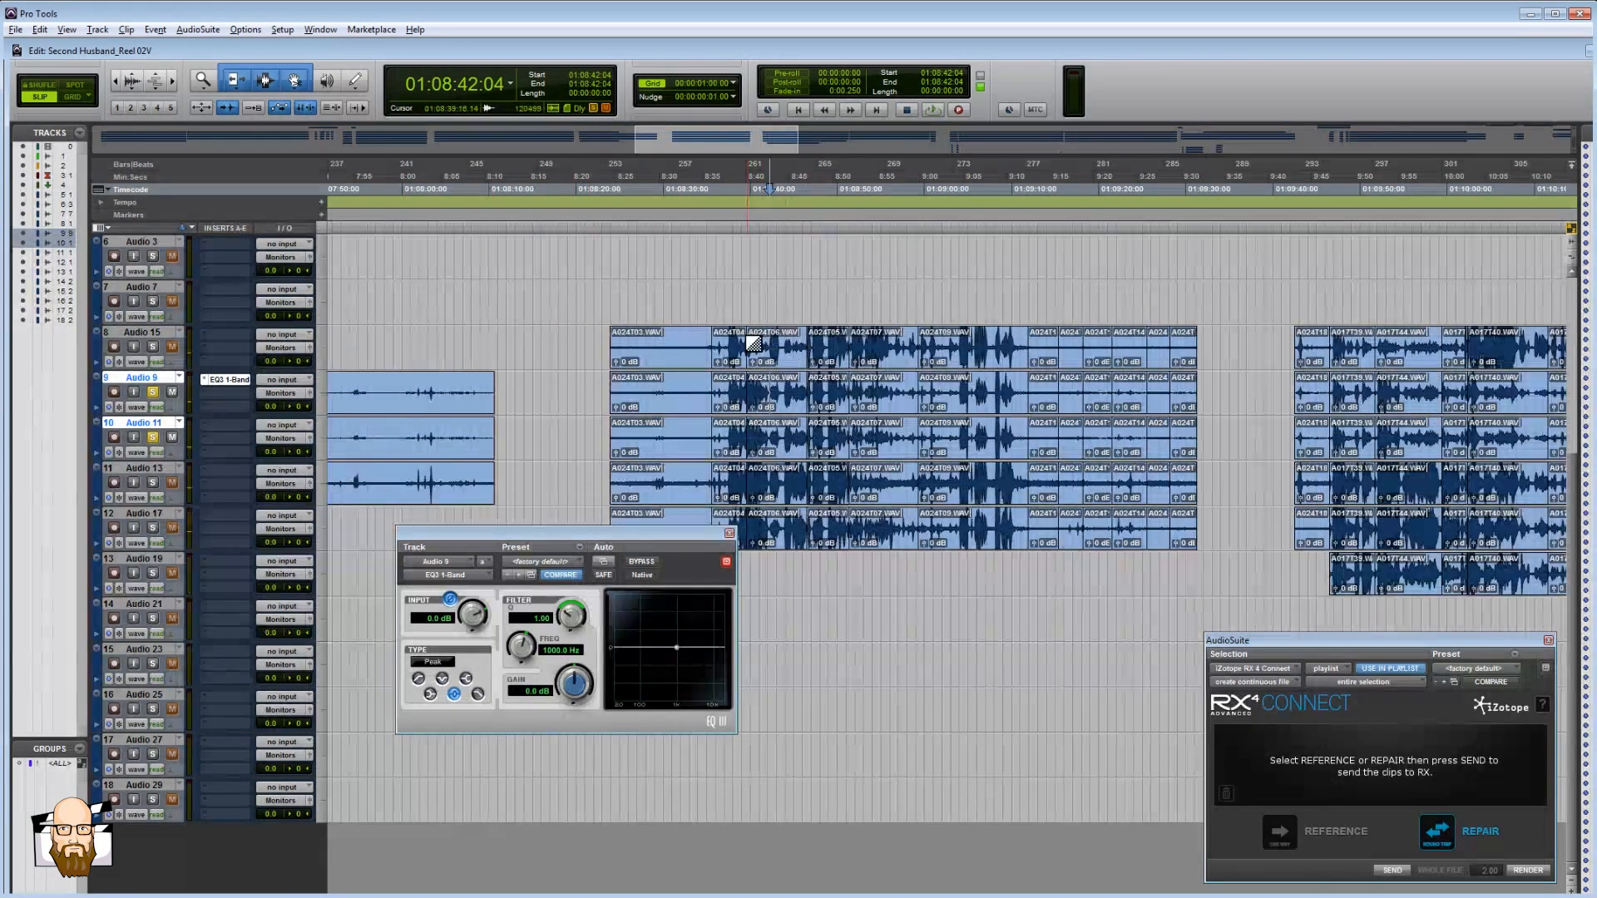
{"action": "double_click", "coordinate": [696, 356]}
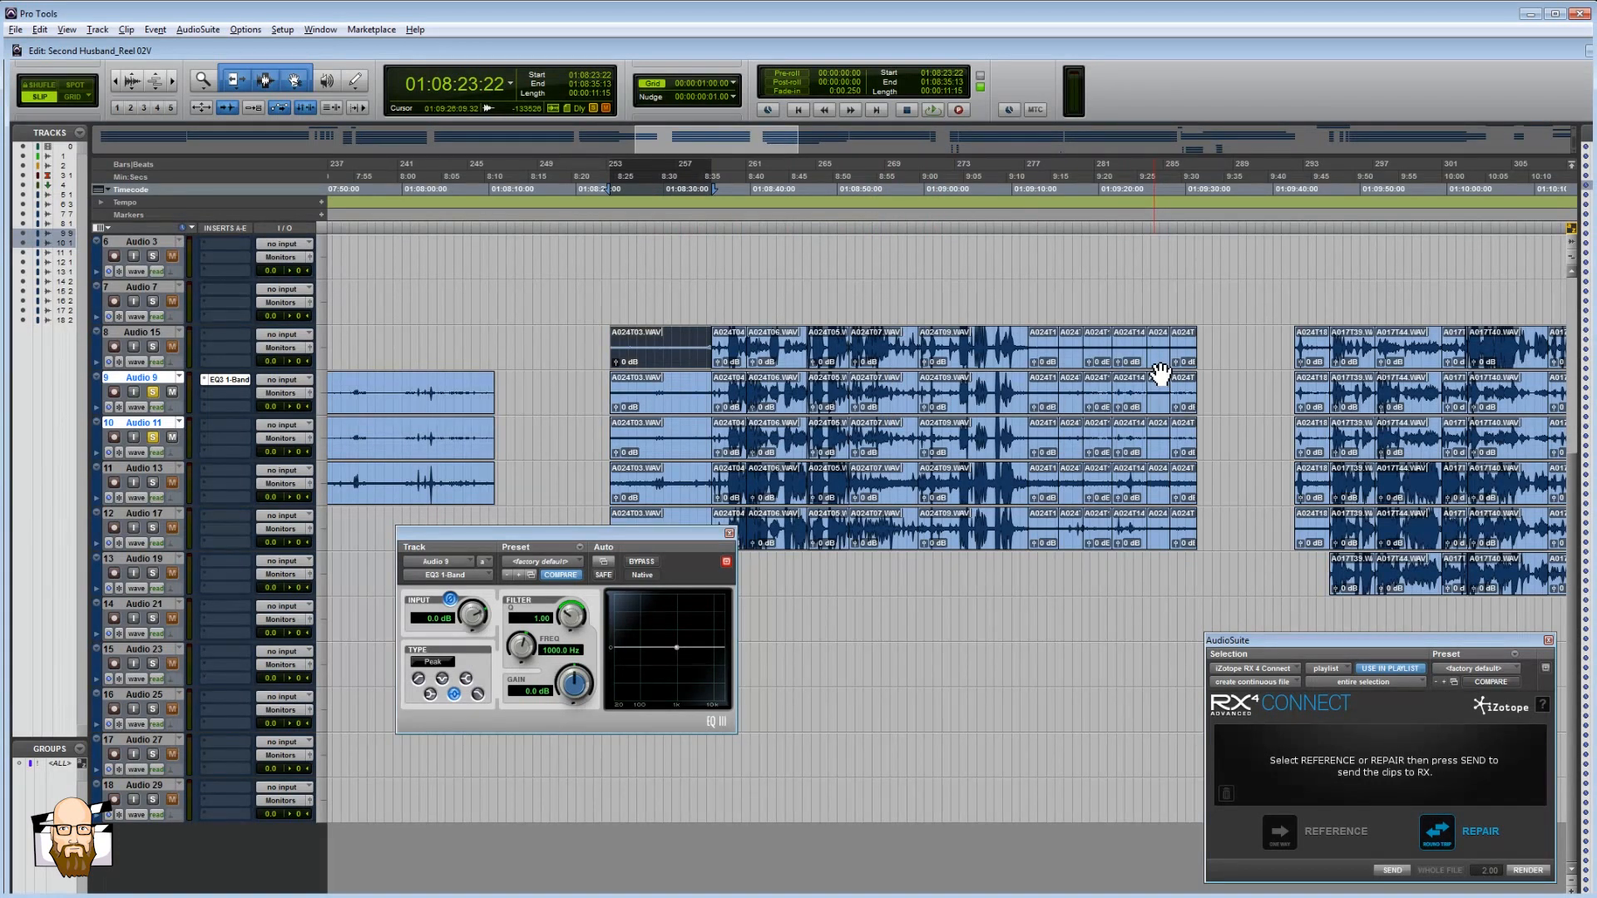
{"action": "left_click", "coordinate": [694, 344]}
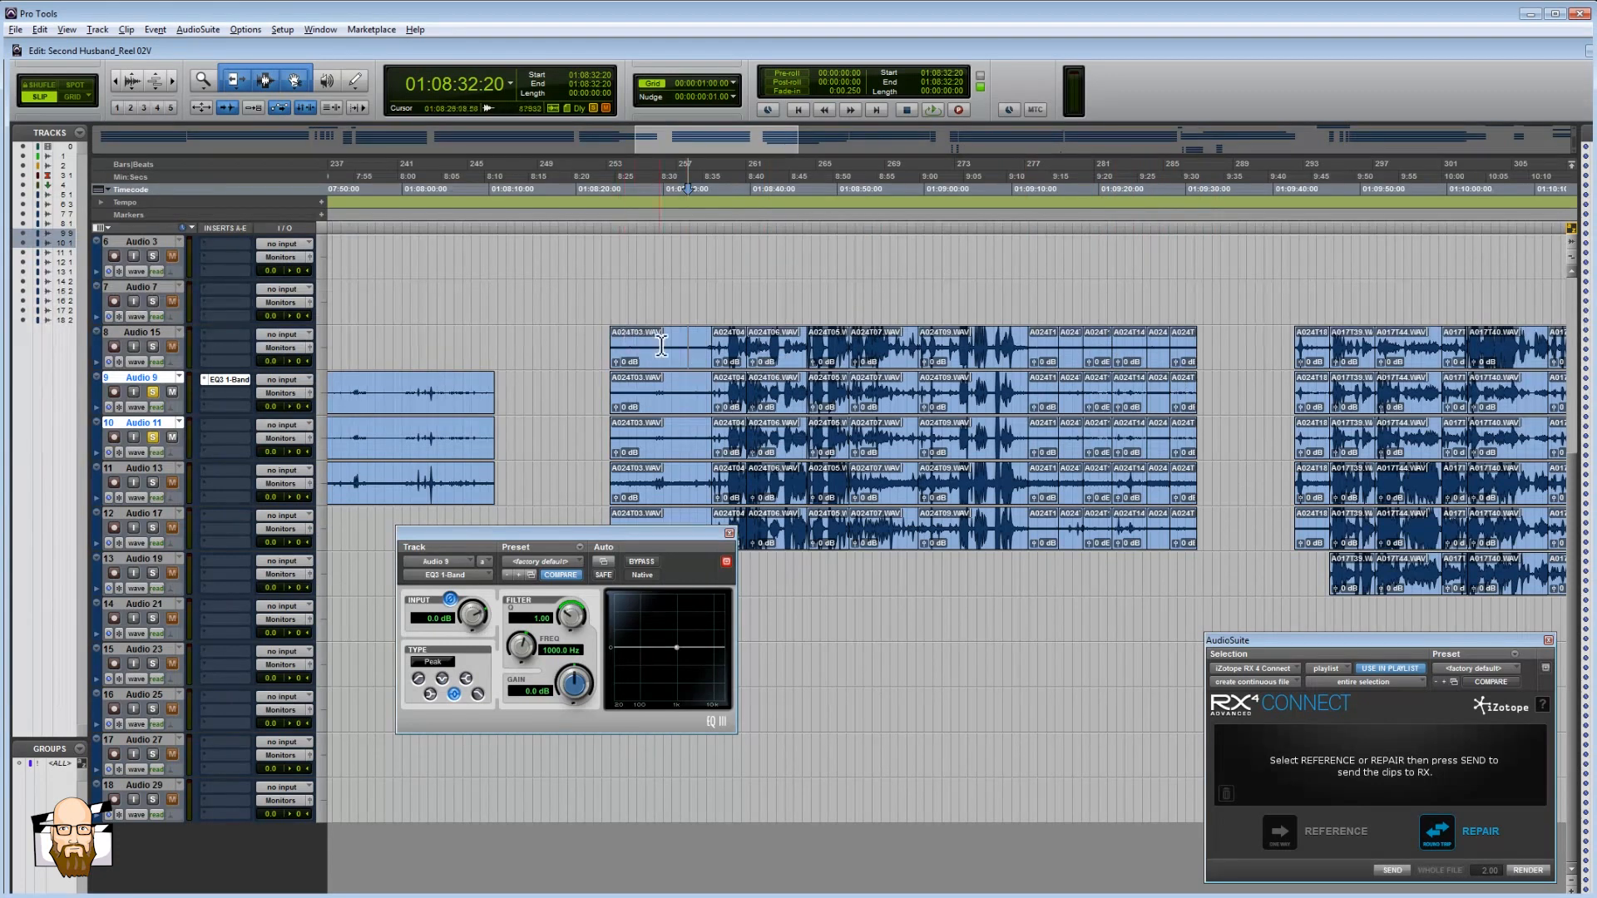
{"action": "left_click", "coordinate": [1186, 361]}
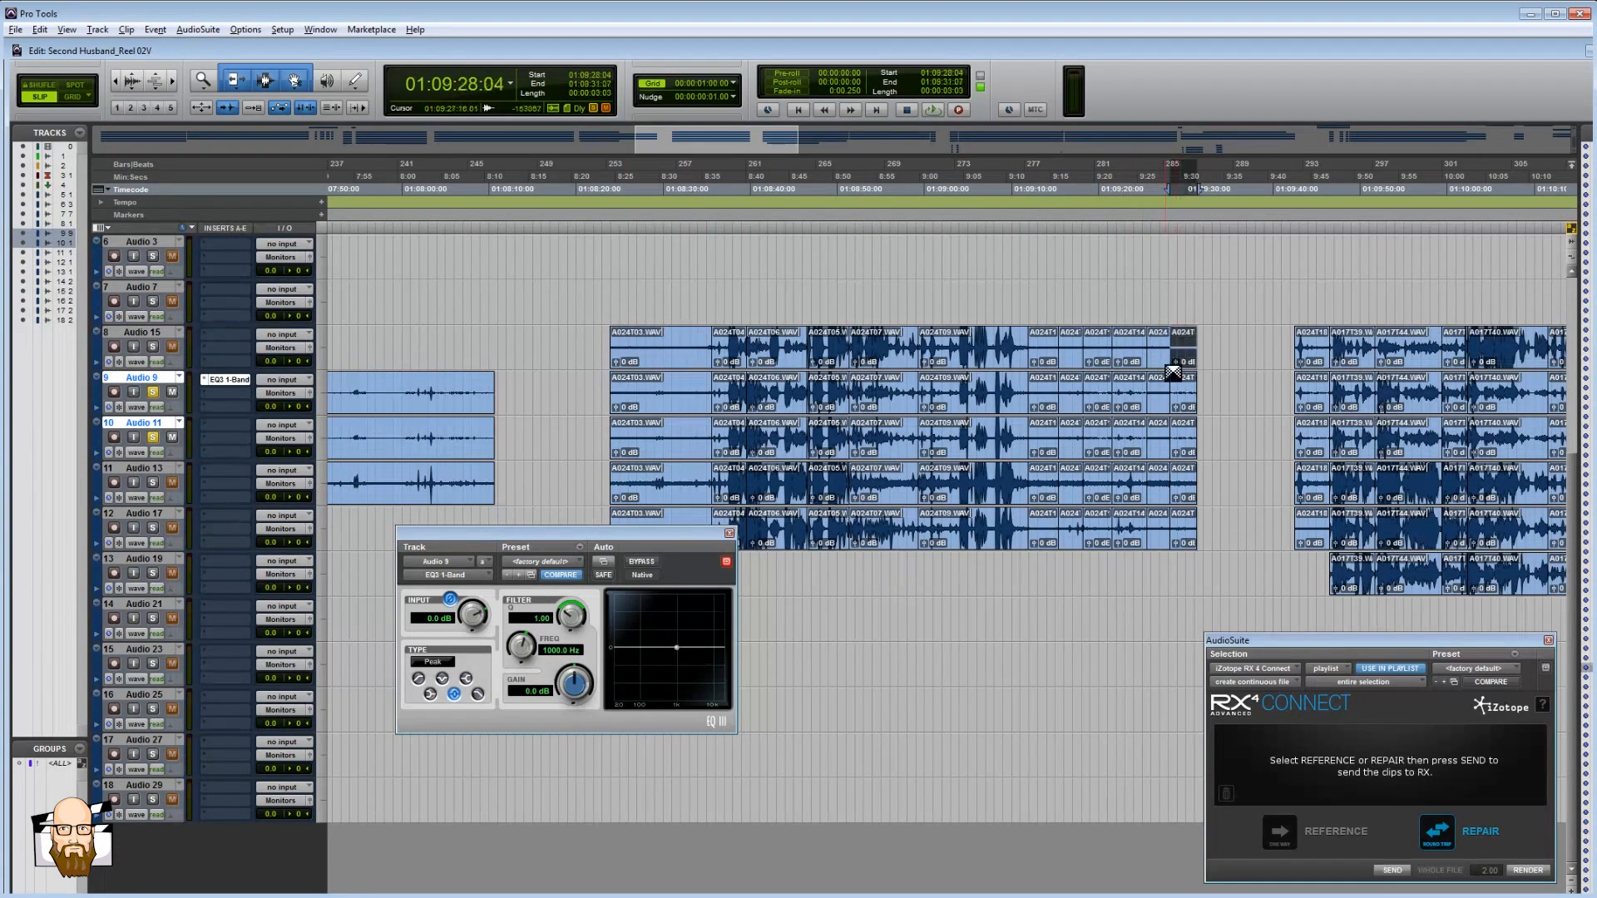
{"action": "left_click", "coordinate": [699, 349], "text": "shift"}
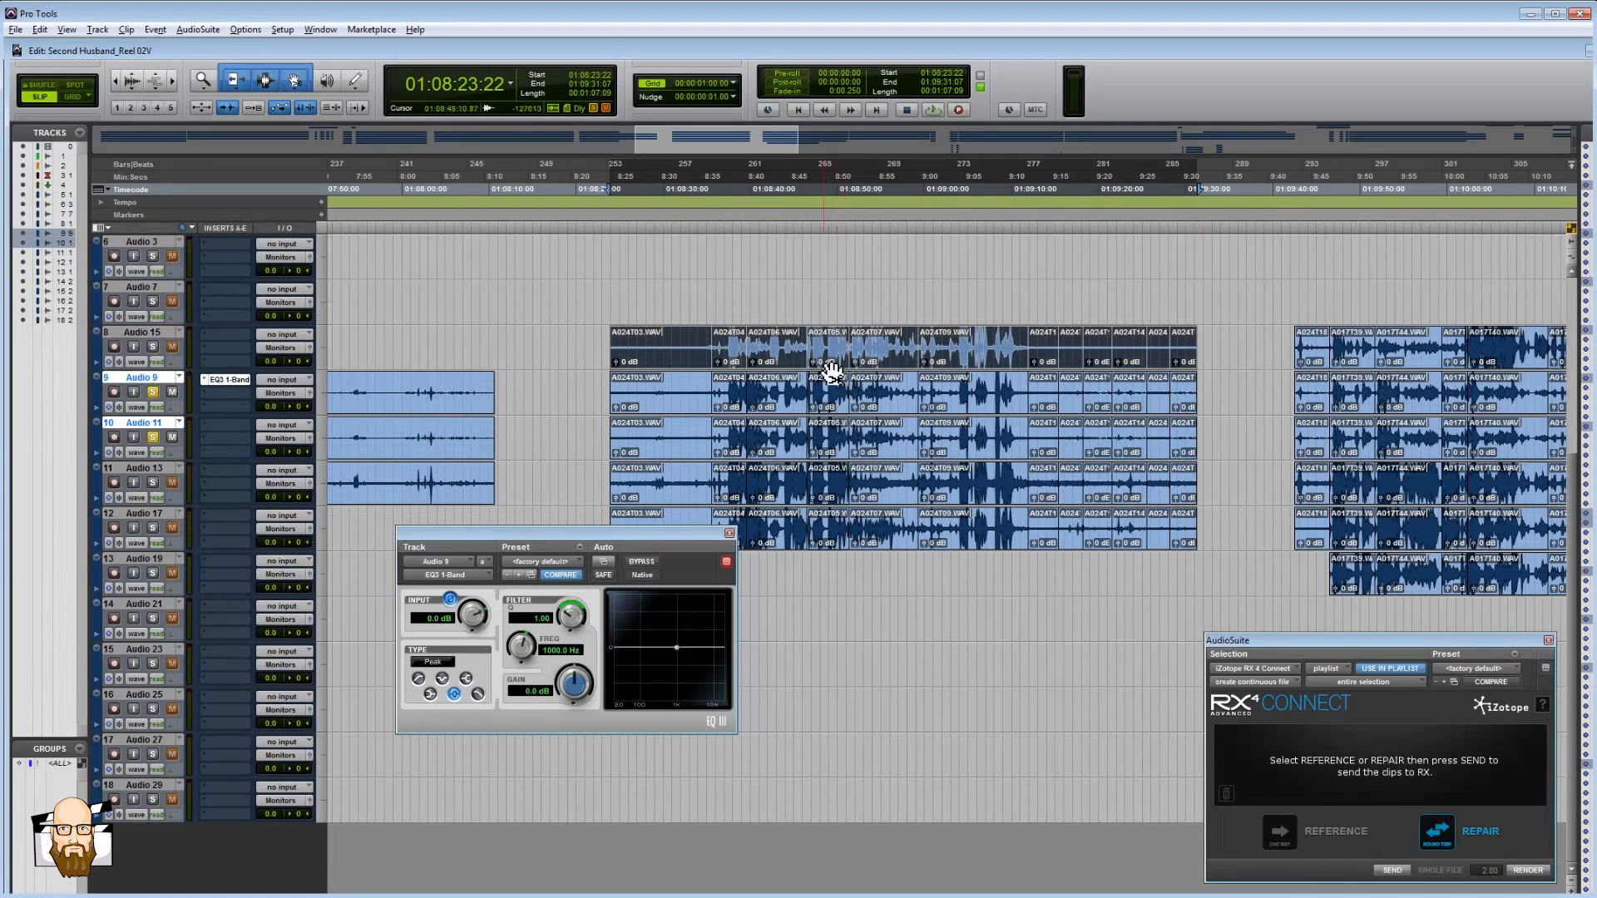
{"action": "left_click_drag", "start_coordinate": [642, 533], "coordinate": [367, 455]}
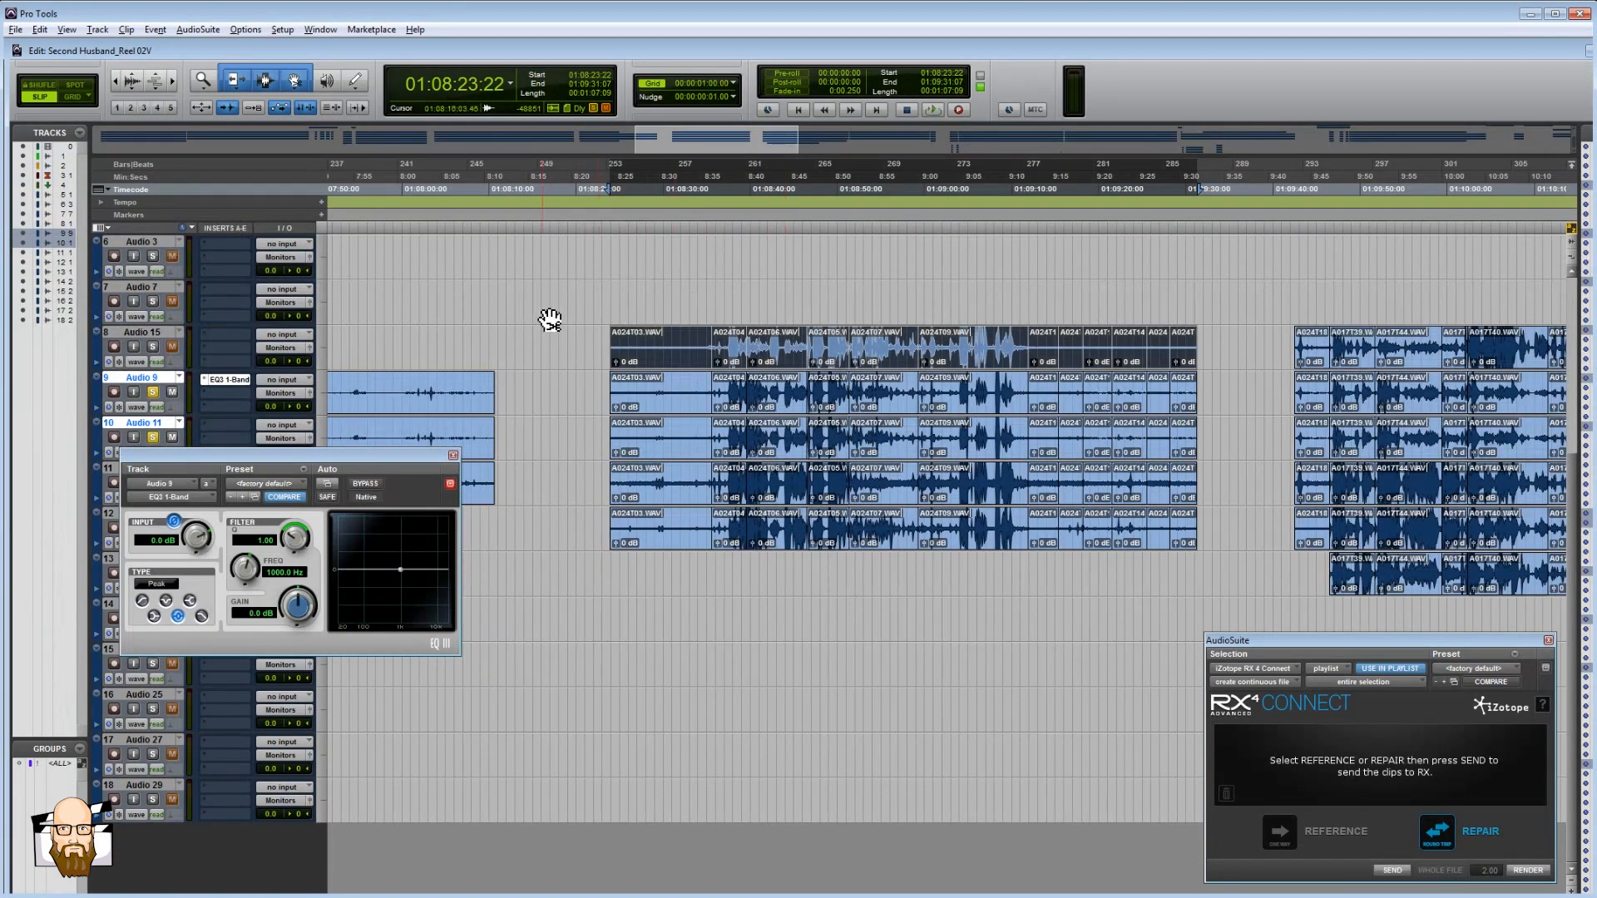
{"action": "key", "text": "ctrl+z"}
{"action": "key", "text": "ctrl+shift+z"}
- Colour the Audio 9 and Audio 11 tracks orange and move Audio 15's clips from 01:00:05:10 to 01:07:49:04 down to Audio 21
{"action": "left_click_drag", "start_coordinate": [655, 720], "coordinate": [549, 353]}
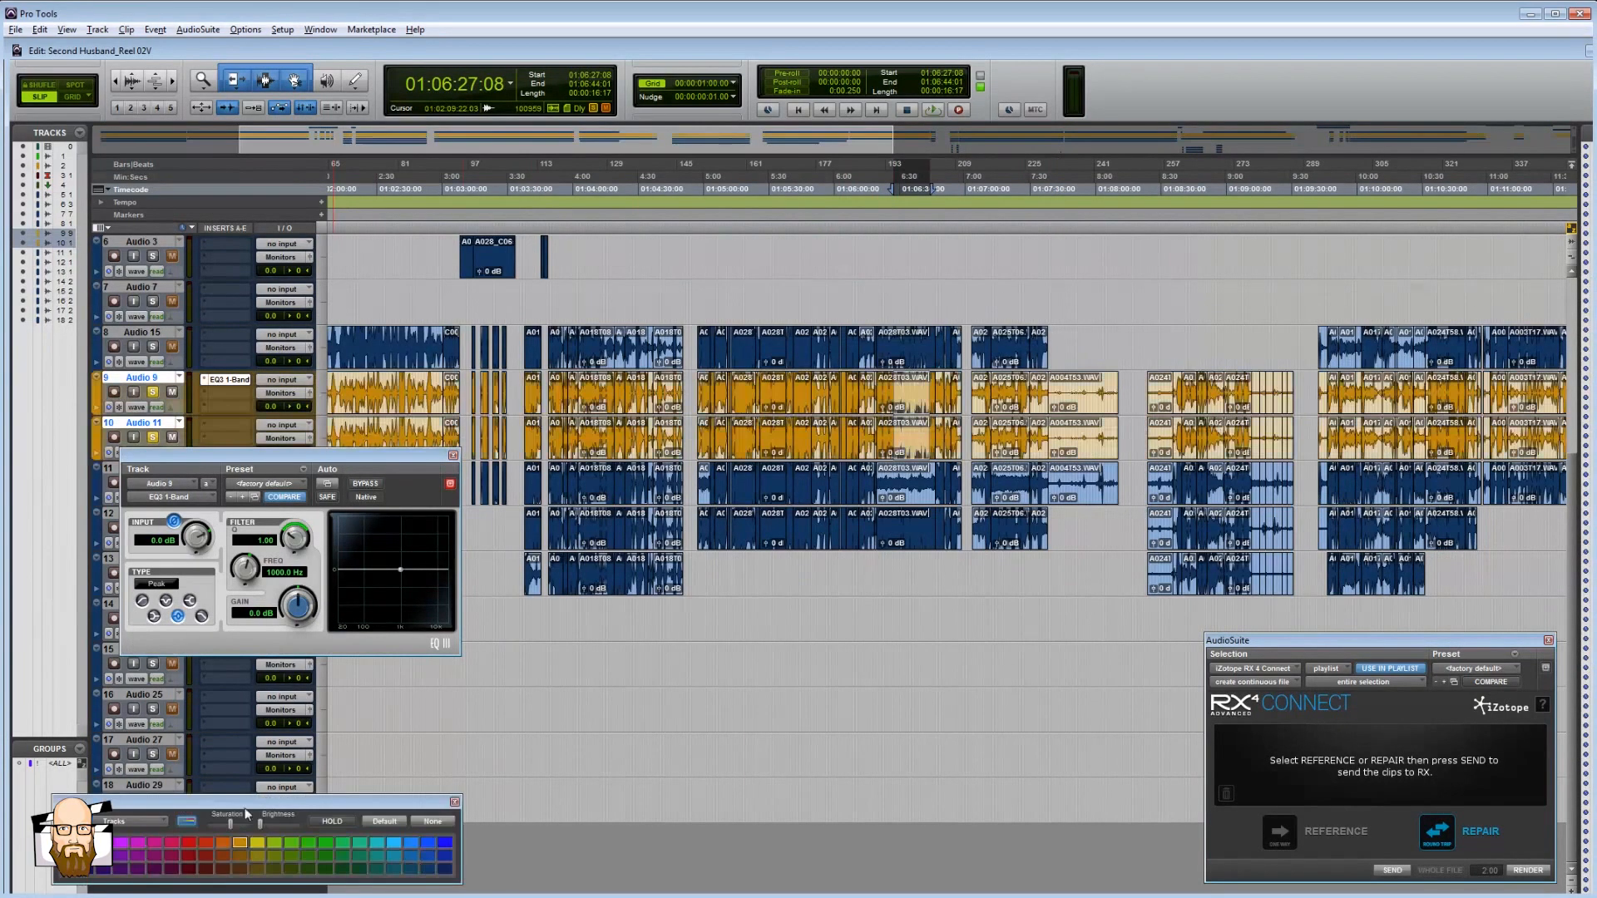
{"action": "left_click", "coordinate": [454, 802]}
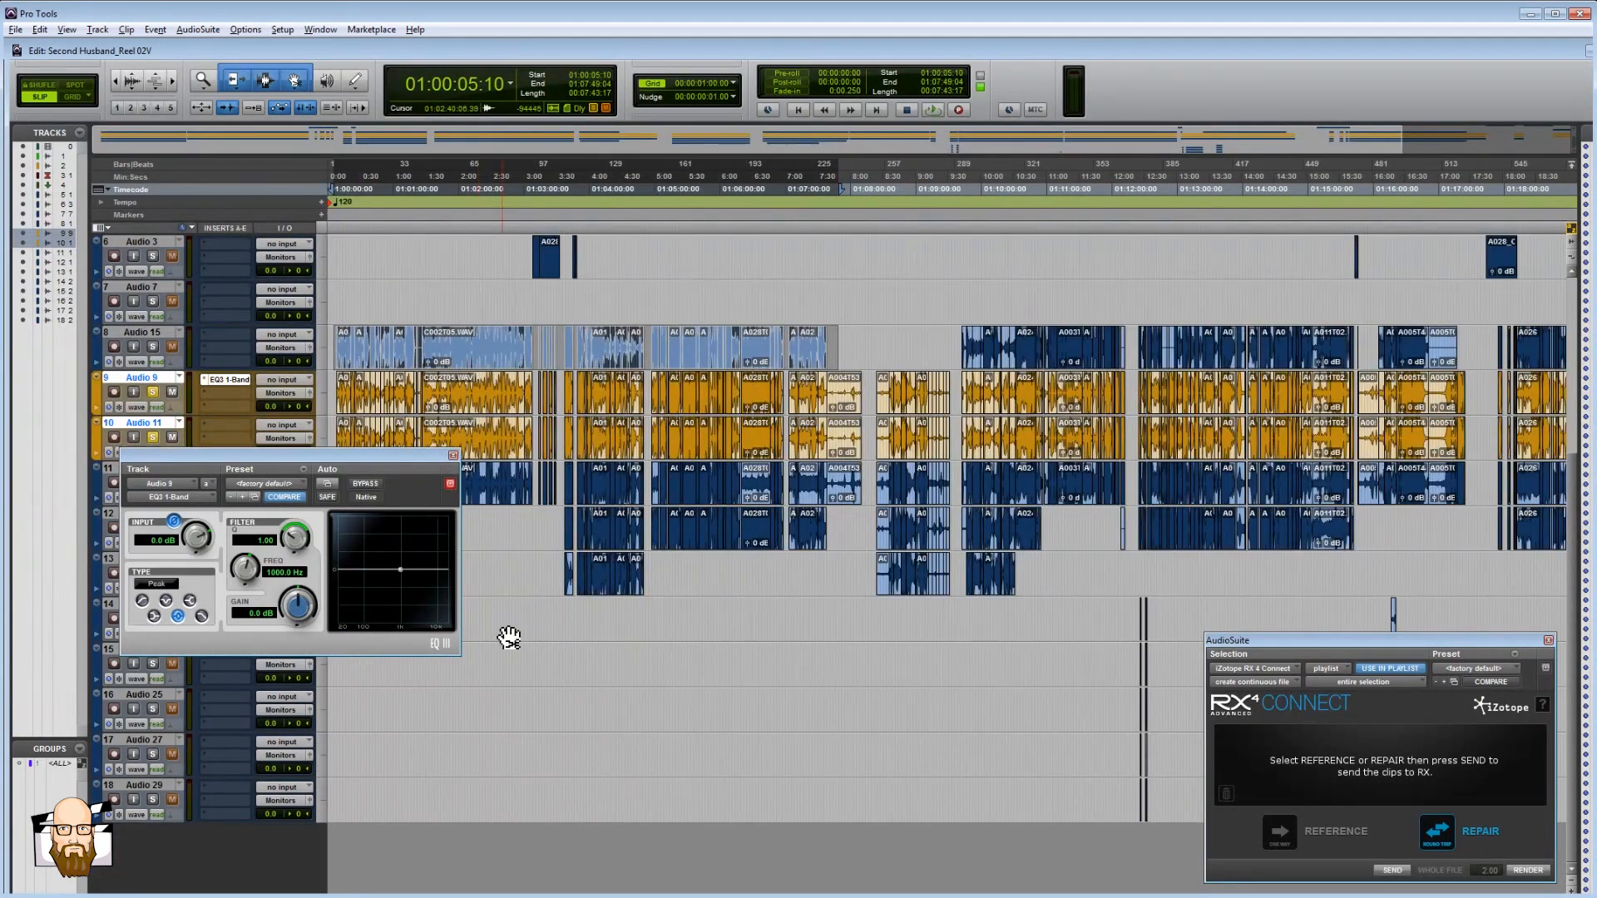
{"action": "left_click_drag", "start_coordinate": [365, 454], "coordinate": [361, 225]}
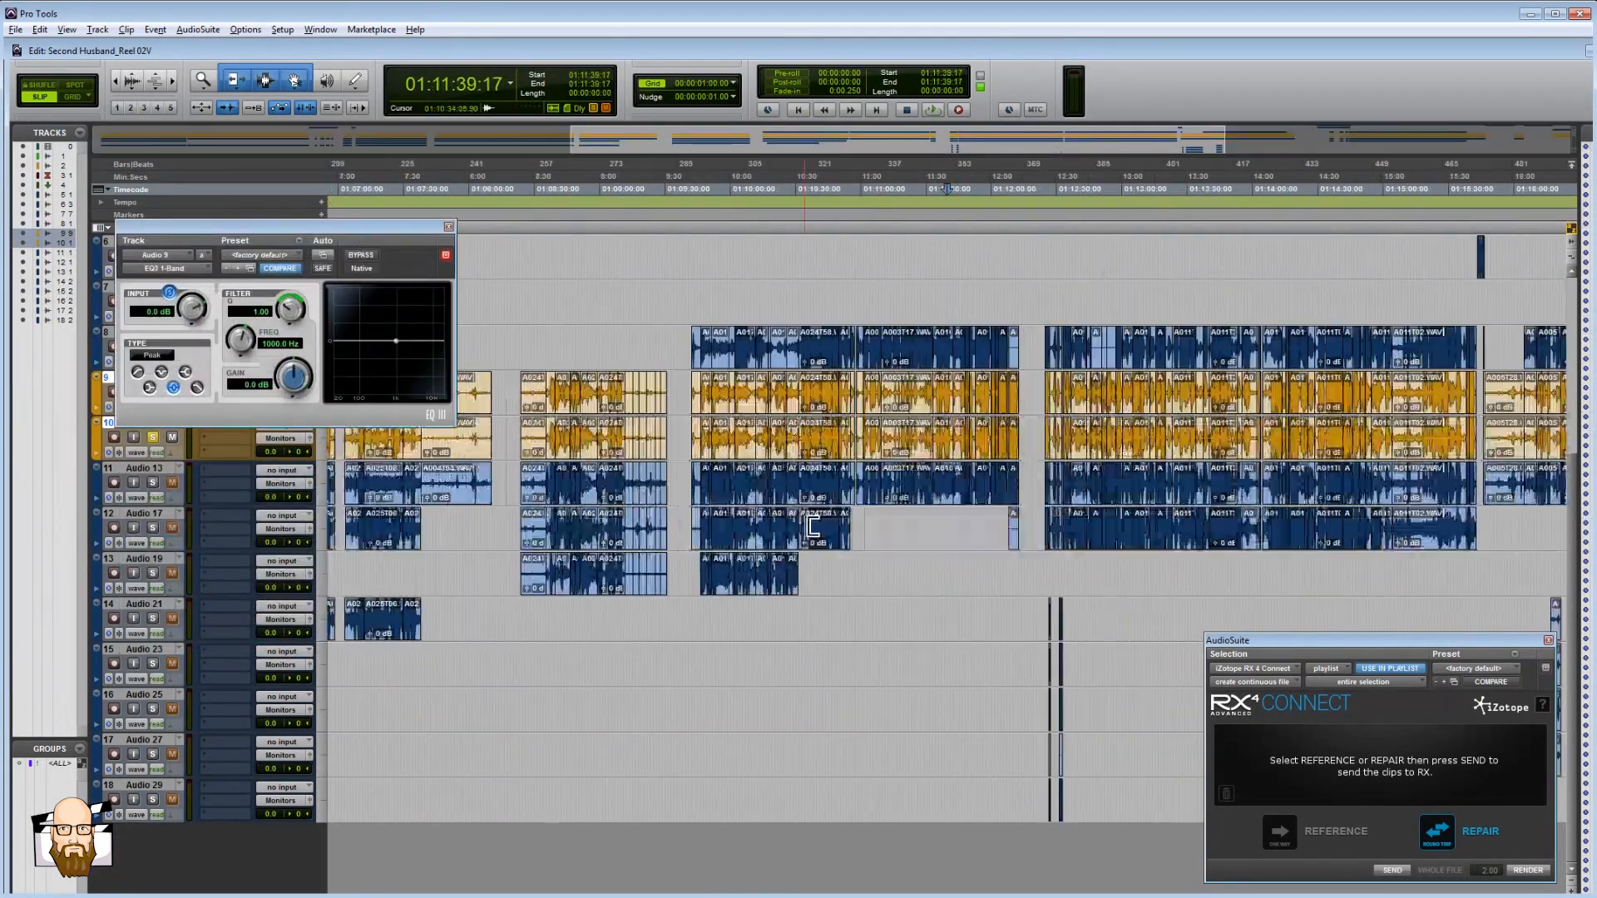
{"action": "left_click_drag", "start_coordinate": [361, 225], "coordinate": [179, 144]}
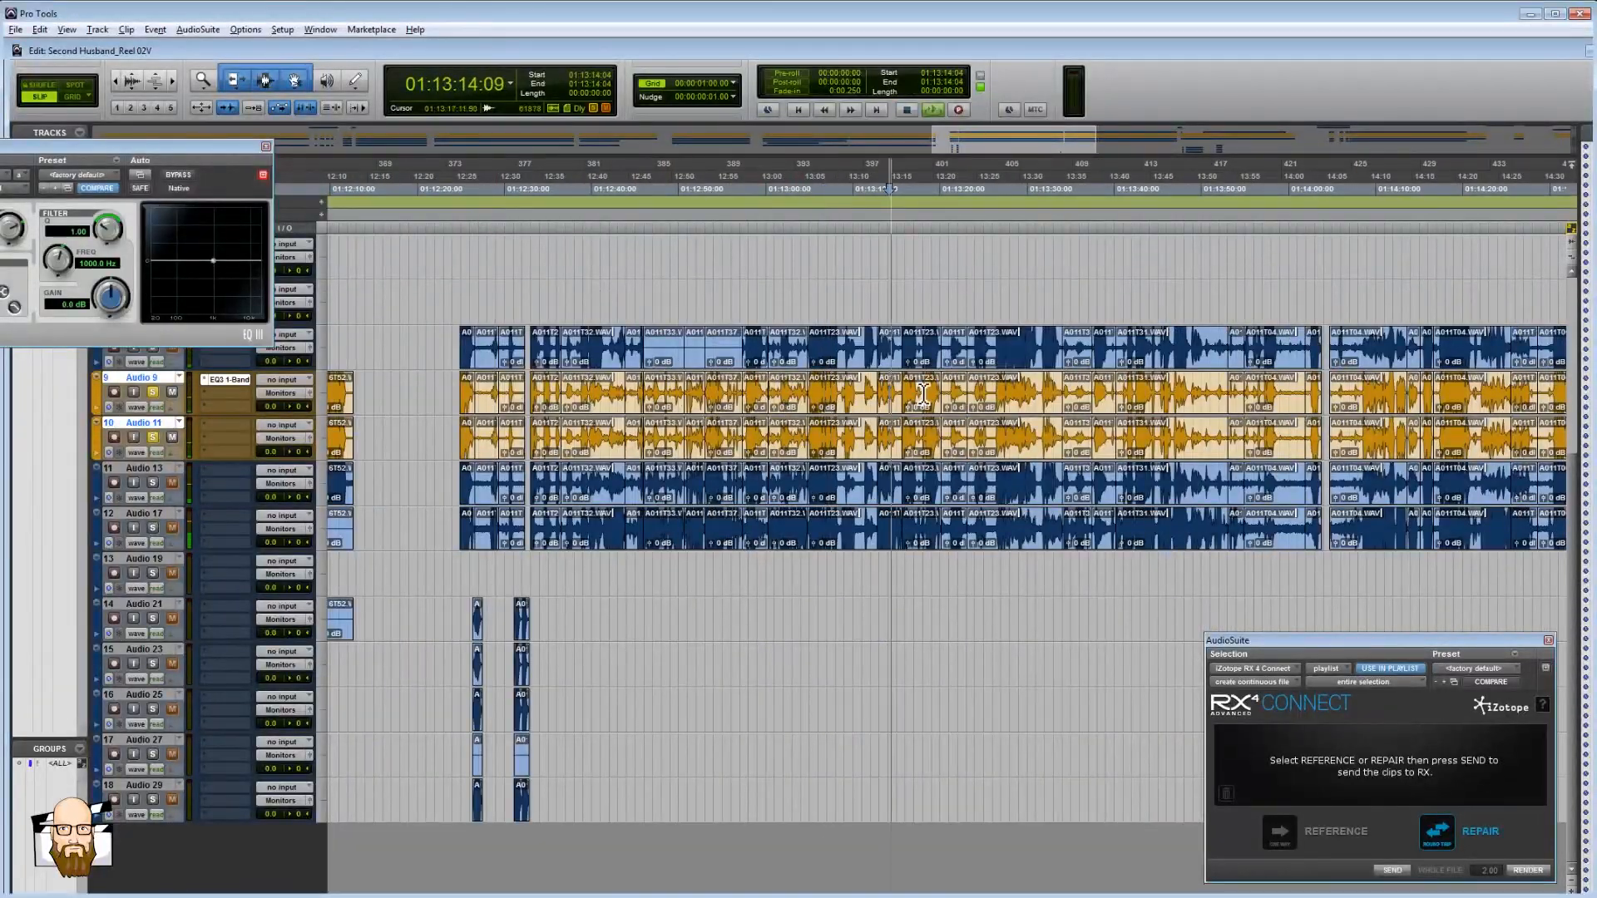
- Audition the Audio 9 and Audio 11 clips of the A011 scenes at several points from 01:13:14:04 onward
{"action": "scroll", "coordinate": [923, 394], "scroll_direction": "right", "scroll_amount": 2}
{"action": "left_click", "coordinate": [856, 395]}
{"action": "scroll", "coordinate": [881, 394], "scroll_direction": "right", "scroll_amount": 2}
{"action": "left_click", "coordinate": [806, 395]}
{"action": "scroll", "coordinate": [873, 396], "scroll_direction": "right", "scroll_amount": 3}
{"action": "left_click", "coordinate": [906, 395]}
{"action": "scroll", "coordinate": [998, 396], "scroll_direction": "right", "scroll_amount": 2}
{"action": "left_click", "coordinate": [883, 396]}
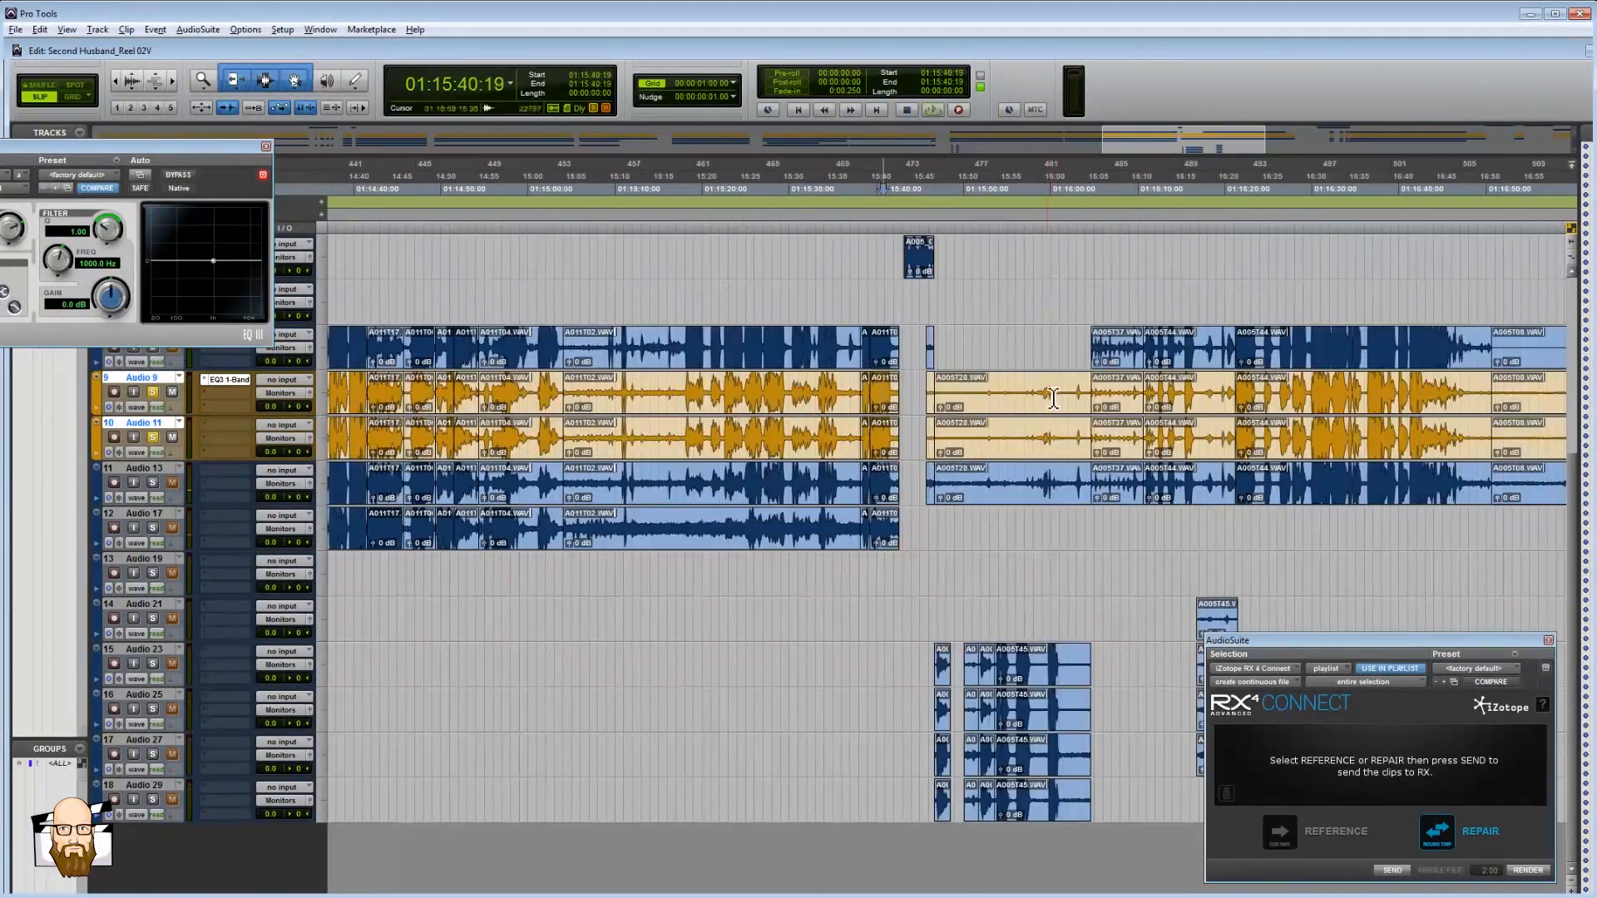
- Audition the Audio 9 and Audio 11 clips of the A005 scene at several points up to 01:17:20:00
{"action": "left_click", "coordinate": [1188, 398]}
{"action": "scroll", "coordinate": [1197, 397], "scroll_direction": "right", "scroll_amount": 3}
{"action": "left_click", "coordinate": [1223, 396]}
{"action": "scroll", "coordinate": [1081, 391], "scroll_direction": "right", "scroll_amount": 3}
{"action": "left_click", "coordinate": [894, 382]}
- Move the Audio 15 clips between 01:12:19:06 and 01:17:21:09 down to Audio 19 at the same timecode
{"action": "key", "text": "r"}
{"action": "key", "text": "r"}
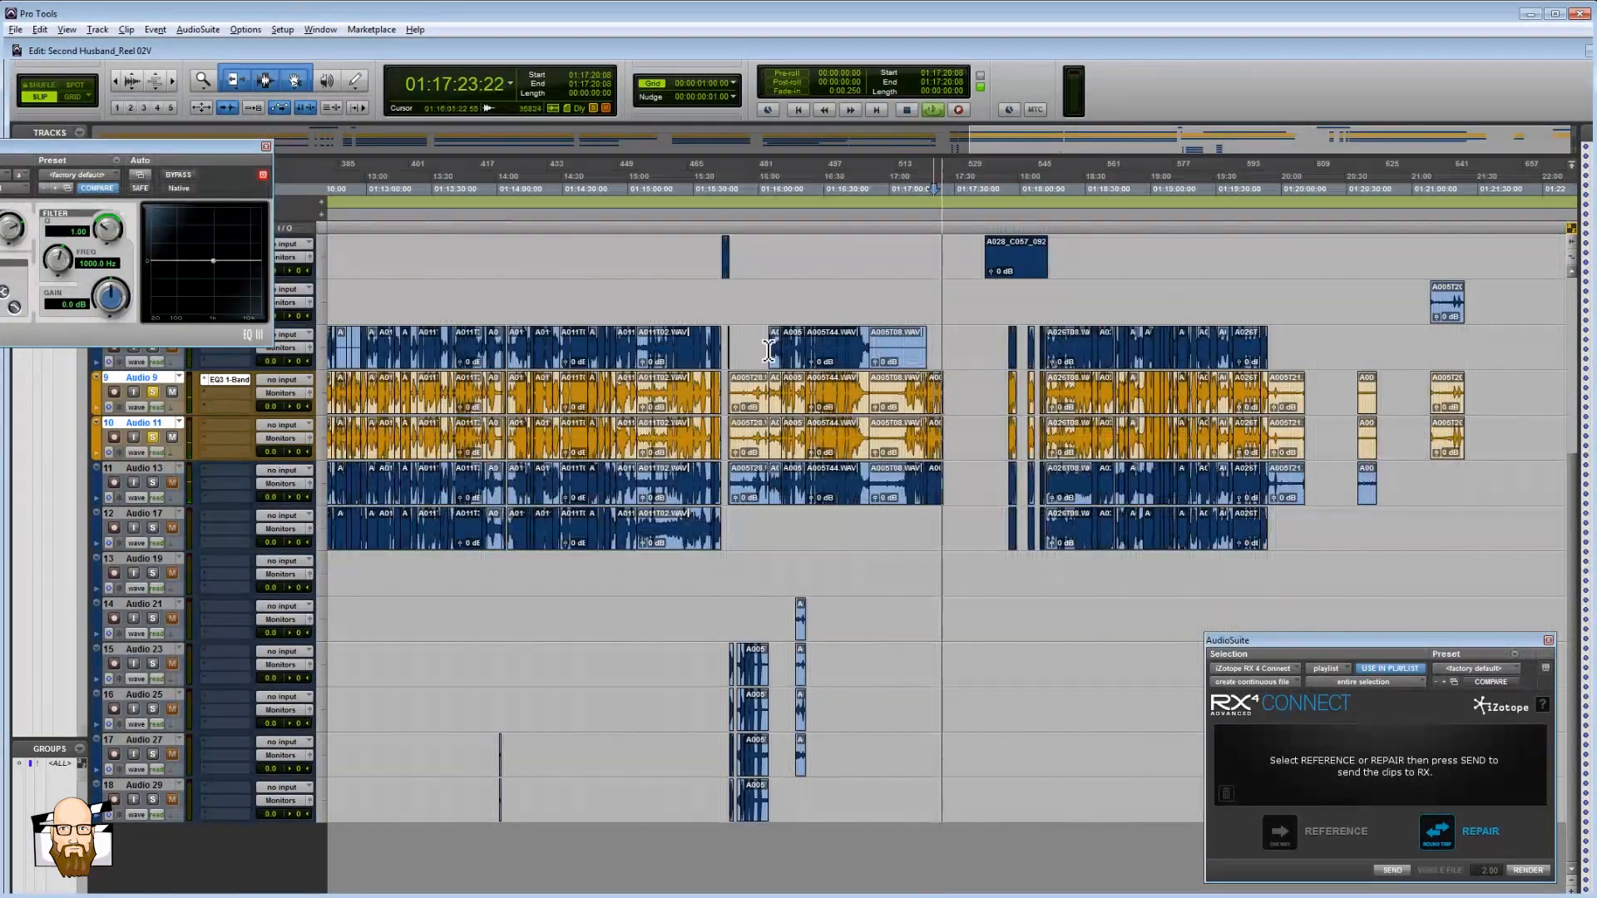
{"action": "key", "text": "r"}
{"action": "key", "text": "space"}
{"action": "left_click_drag", "start_coordinate": [942, 348], "coordinate": [620, 336]}
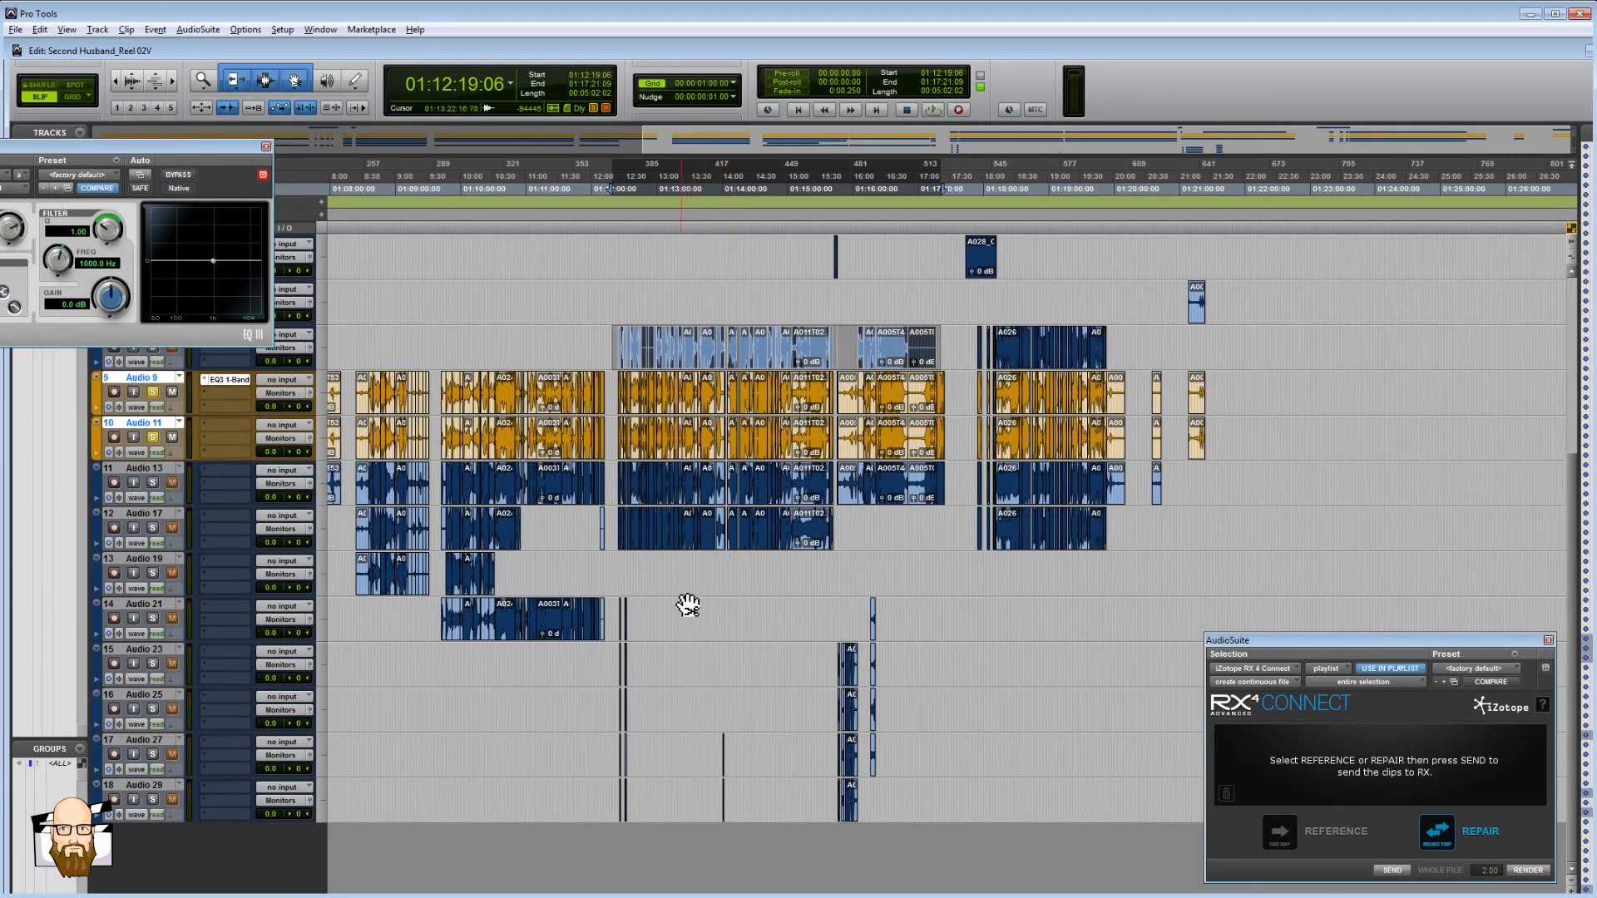
{"action": "left_click_drag", "start_coordinate": [682, 593], "coordinate": [682, 593]}
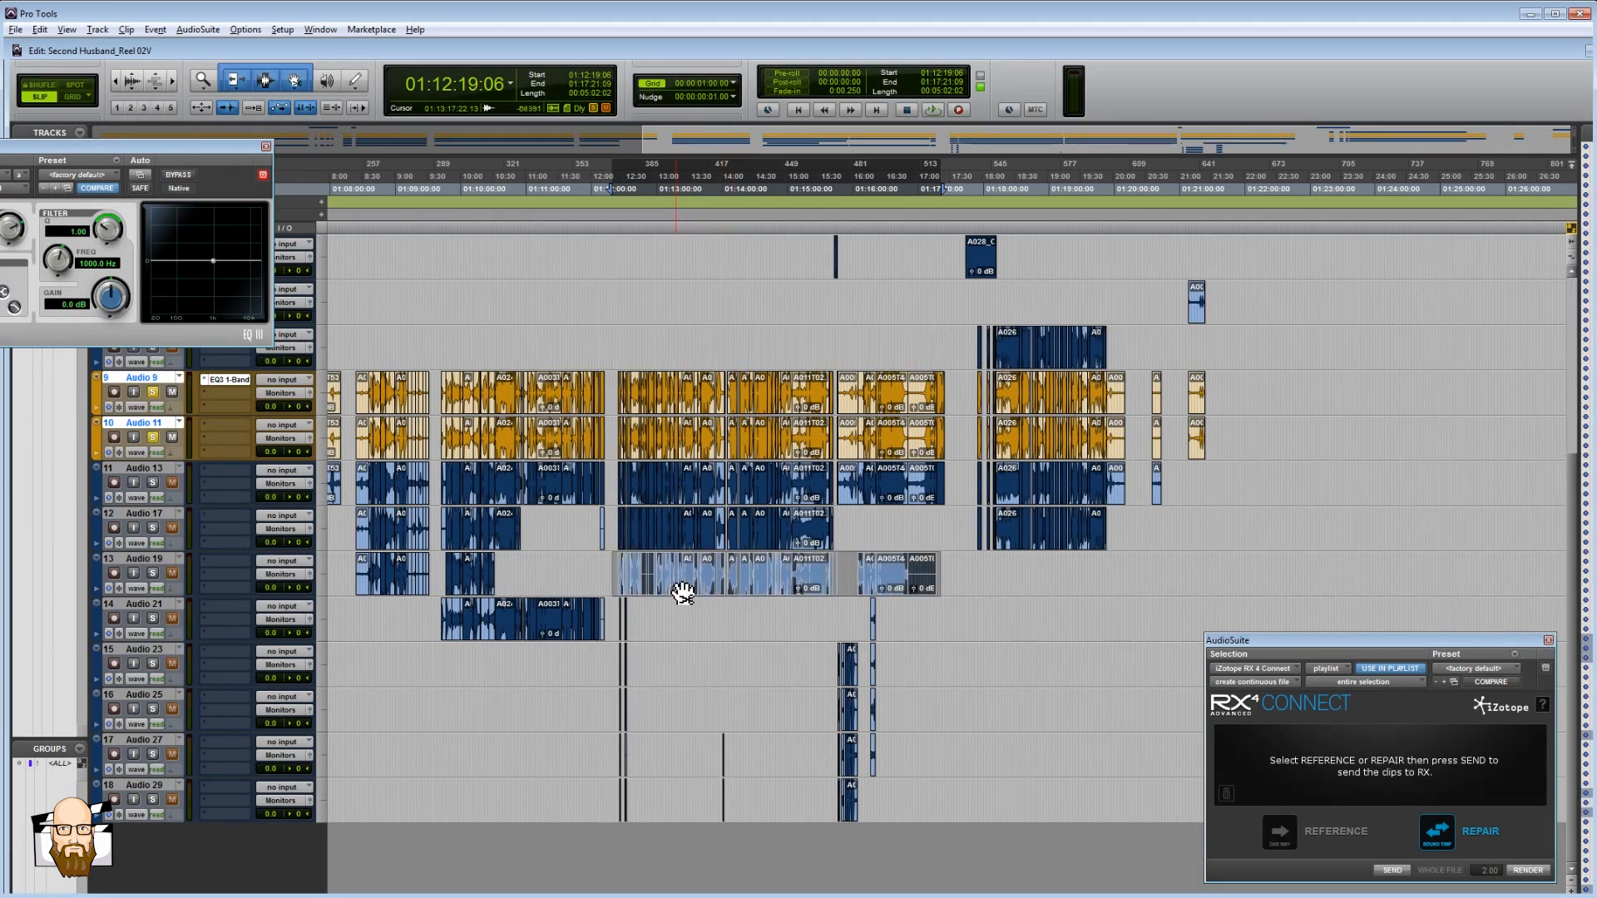
- Audition the A026 scene clips on Audio 9 and Audio 11 from 01:18:29:14
{"action": "left_click", "coordinate": [989, 353]}
{"action": "key", "text": "t"}
{"action": "key", "text": "t"}
{"action": "scroll", "coordinate": [990, 353], "scroll_direction": "right", "scroll_amount": 5}
{"action": "left_click", "coordinate": [547, 350]}
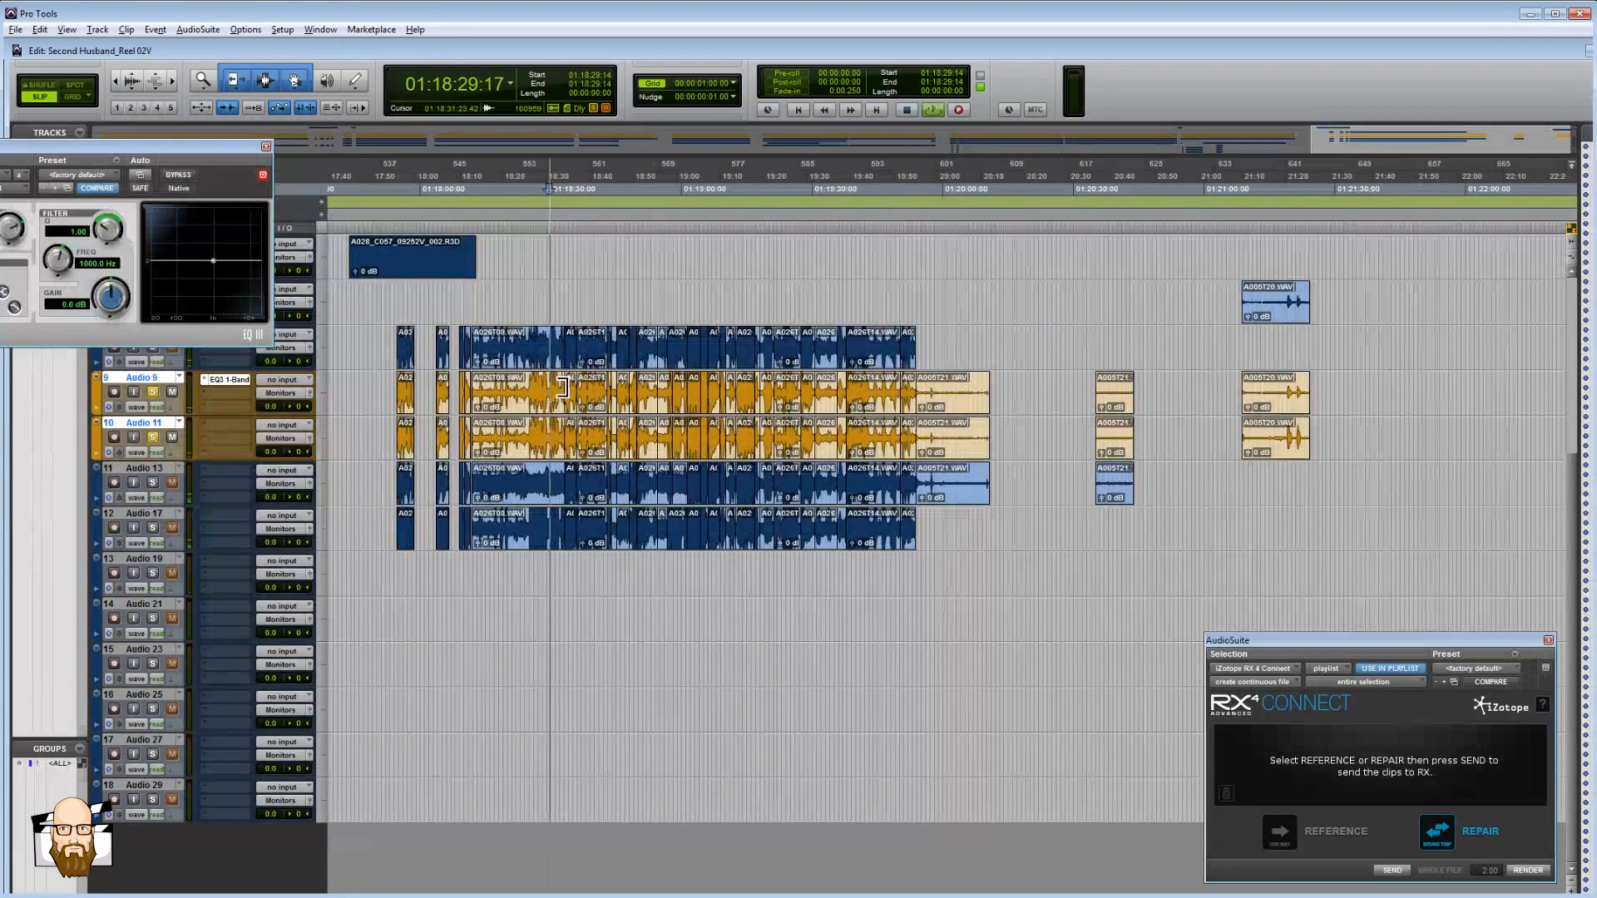
- Move the A026 scene clips from Audio 15 down to Audio 19, keeping their timecode position
{"action": "key", "text": "t"}
{"action": "scroll", "coordinate": [666, 354], "scroll_direction": "right", "scroll_amount": 3}
{"action": "left_click", "coordinate": [1405, 345]}
{"action": "left_click_drag", "start_coordinate": [1414, 345], "coordinate": [350, 345]}
{"action": "left_click_drag", "start_coordinate": [1314, 611], "coordinate": [1314, 593]}
- Audition Audio 9 against Audio 11 on the A005T21 clips from 01:20:39:00 and the A005T20 clips from 01:21:17:22
{"action": "scroll", "coordinate": [945, 357], "scroll_direction": "right", "scroll_amount": 5}
{"action": "left_click", "coordinate": [945, 357]}
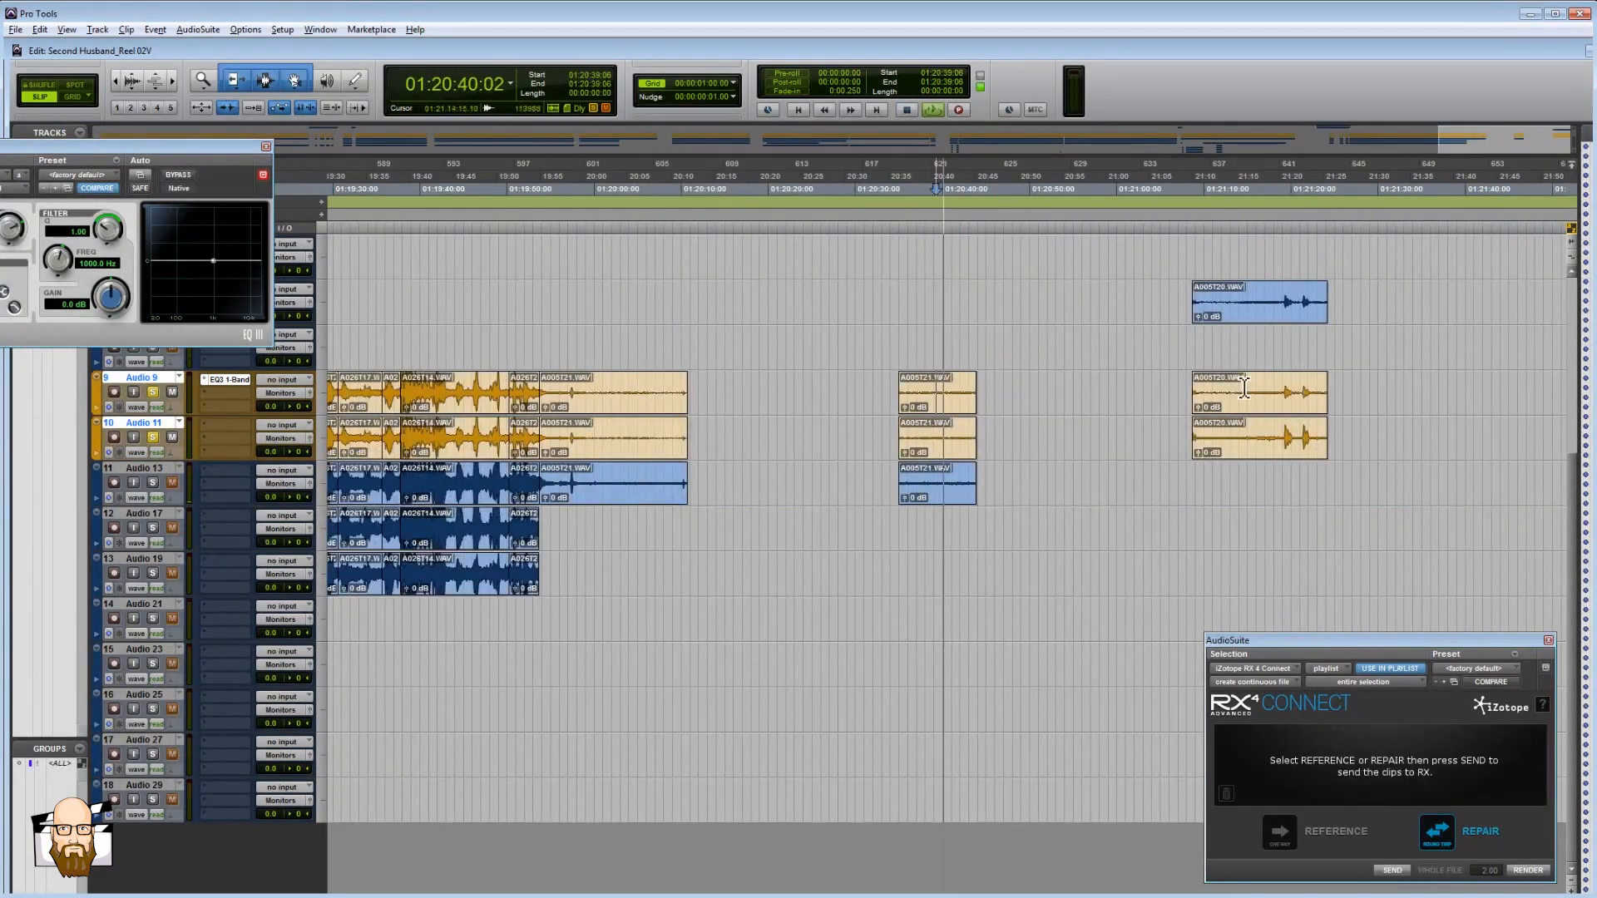
{"action": "left_click", "coordinate": [1301, 391]}
{"action": "key", "text": "t"}
{"action": "key", "text": "t"}
{"action": "key", "text": "t"}
{"action": "left_click", "coordinate": [830, 397]}
{"action": "left_click", "coordinate": [809, 393]}
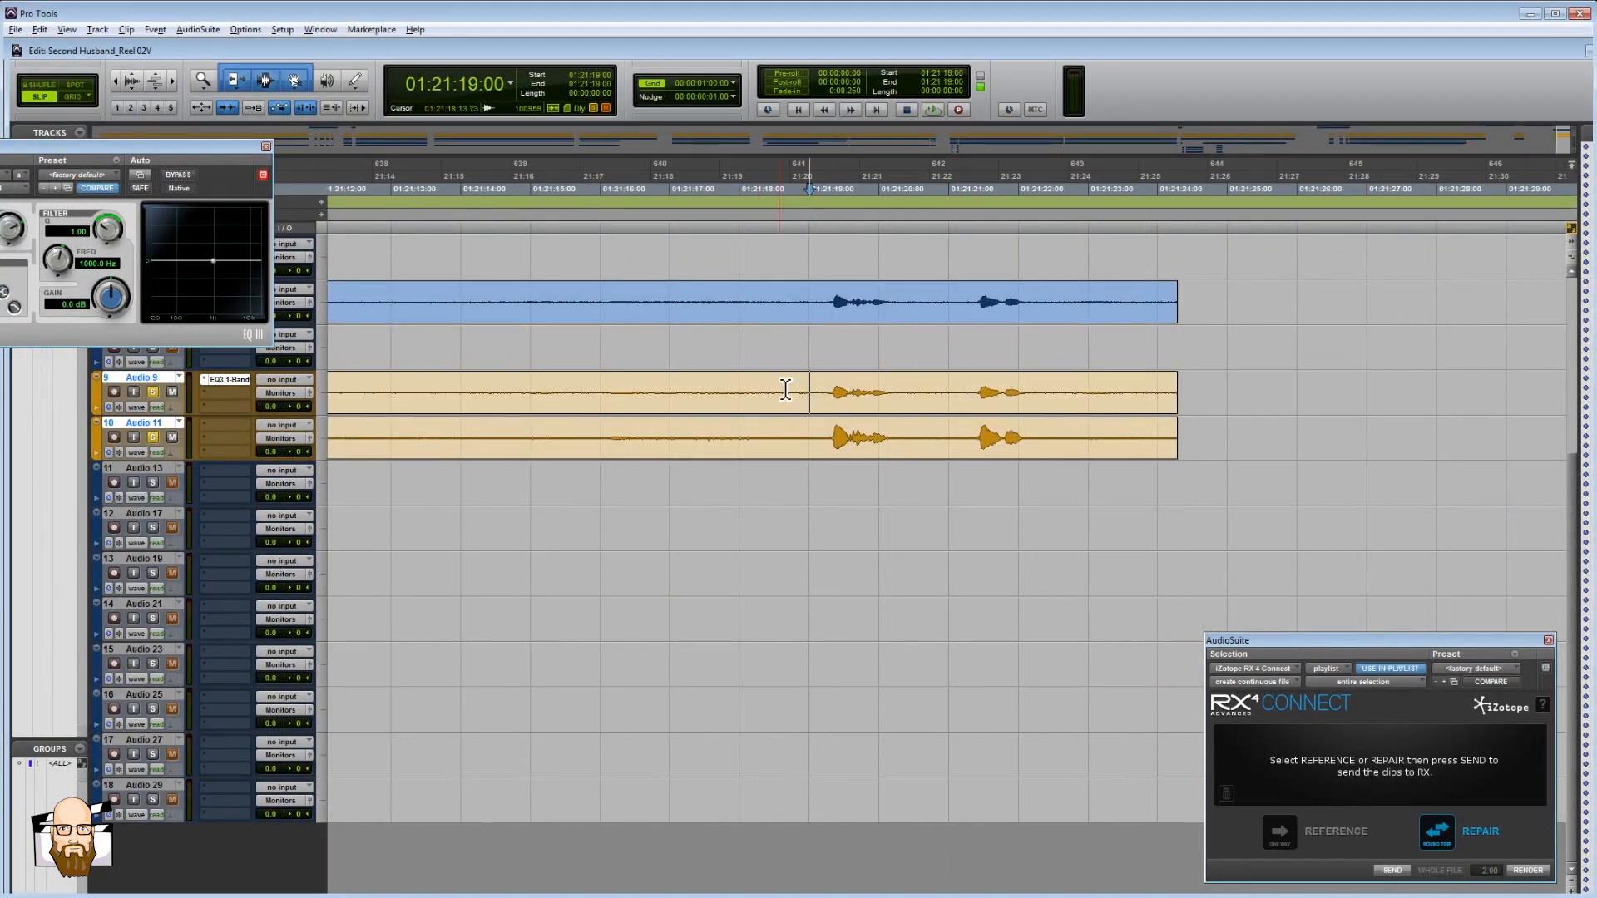
{"action": "key", "text": "space"}
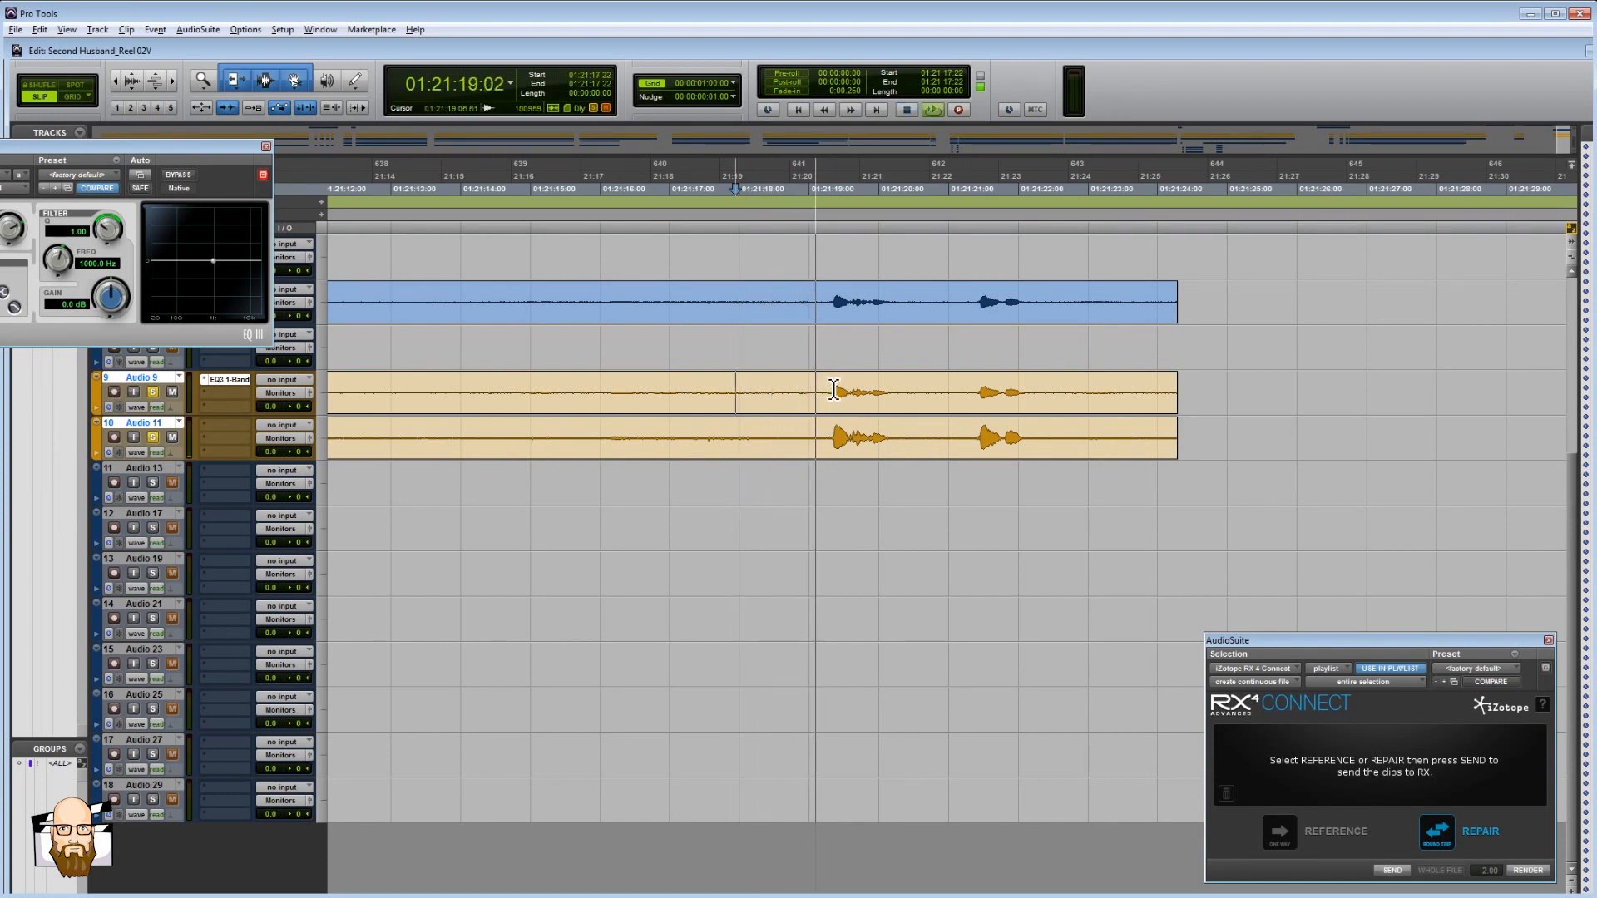
{"action": "key", "text": "space"}
- Shift the A005T20 clips to their matching tracks at the same timecode: Audio 11 to Audio 13, Audio 9 to Audio 11, Audio 7 to Audio 9
{"action": "key", "text": "r"}
{"action": "key", "text": "r"}
{"action": "left_click", "coordinate": [742, 449]}
{"action": "left_click_drag", "start_coordinate": [730, 295], "coordinate": [1041, 380]}
{"action": "left_click", "coordinate": [924, 308]}
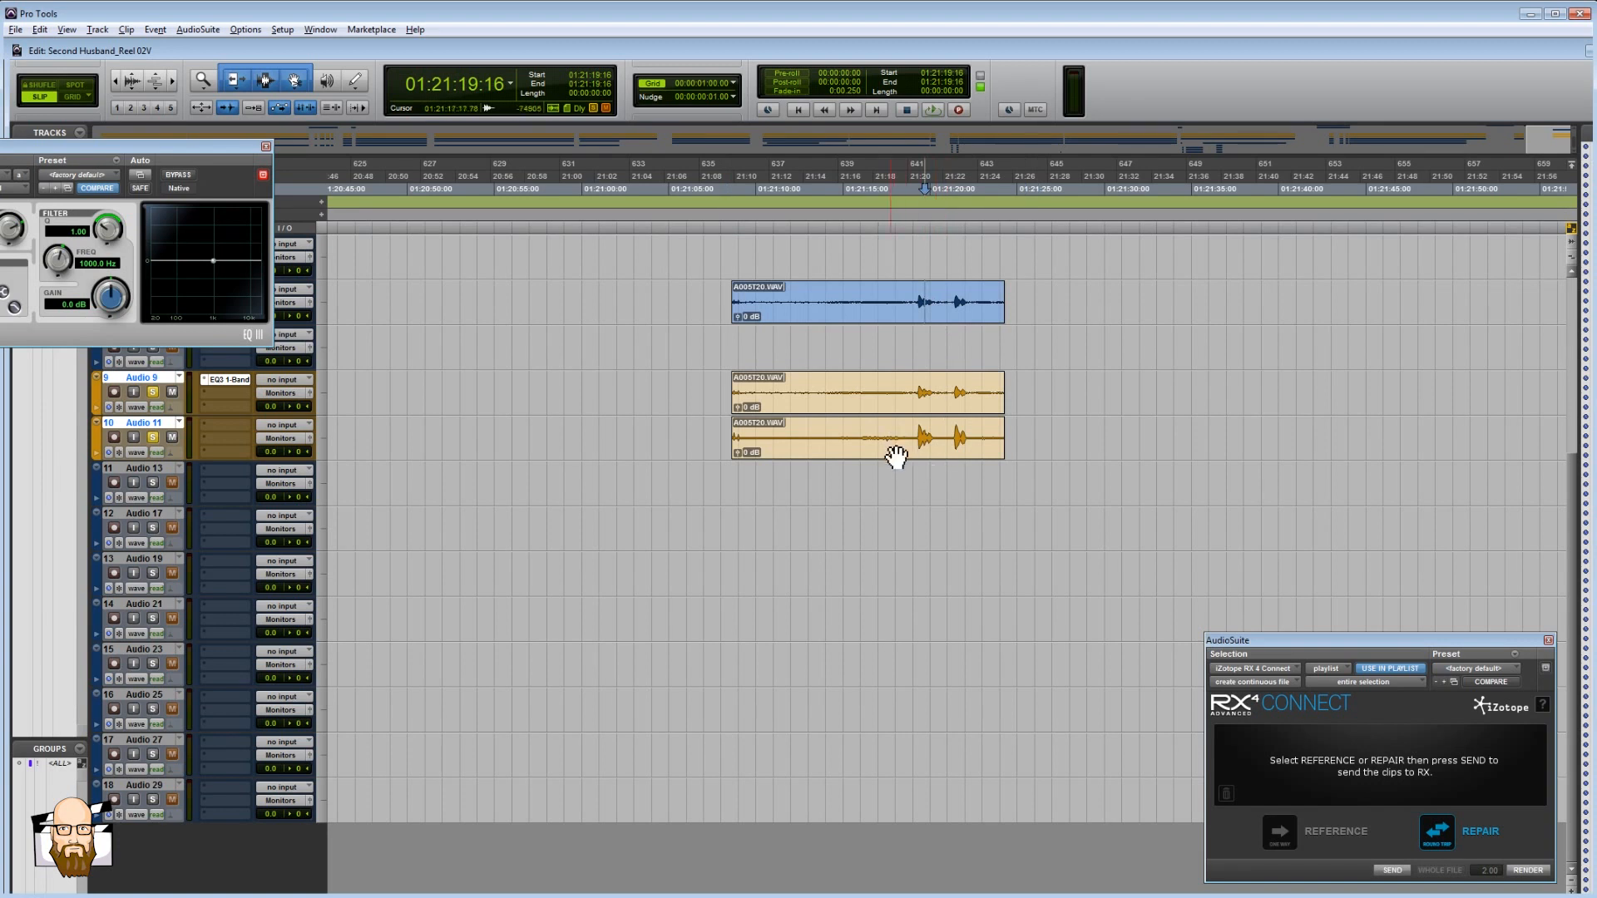
{"action": "left_click", "coordinate": [873, 308]}
{"action": "left_click_drag", "start_coordinate": [873, 394], "coordinate": [906, 504]}
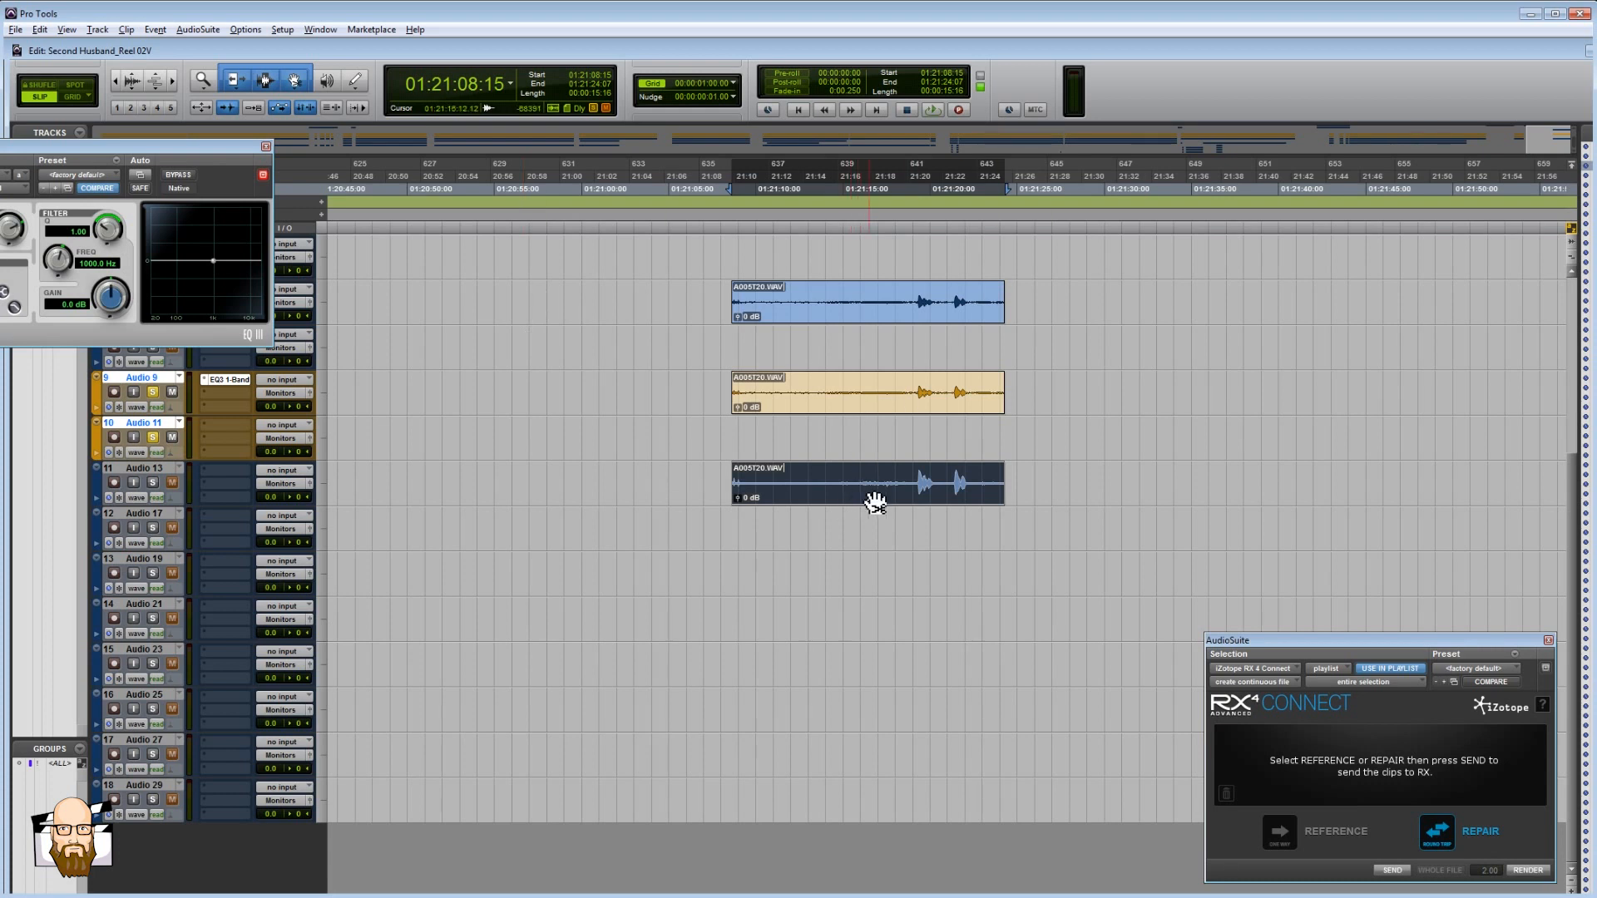
{"action": "left_click_drag", "start_coordinate": [873, 412], "coordinate": [920, 449]}
{"action": "left_click_drag", "start_coordinate": [883, 325], "coordinate": [882, 389]}
- Audition the rearranged A005T20 clips from 01:21:16:07 with phase invert in Audio 9's EQ3 1-Band switched off and on
{"action": "left_click", "coordinate": [919, 389]}
{"action": "key", "text": "space"}
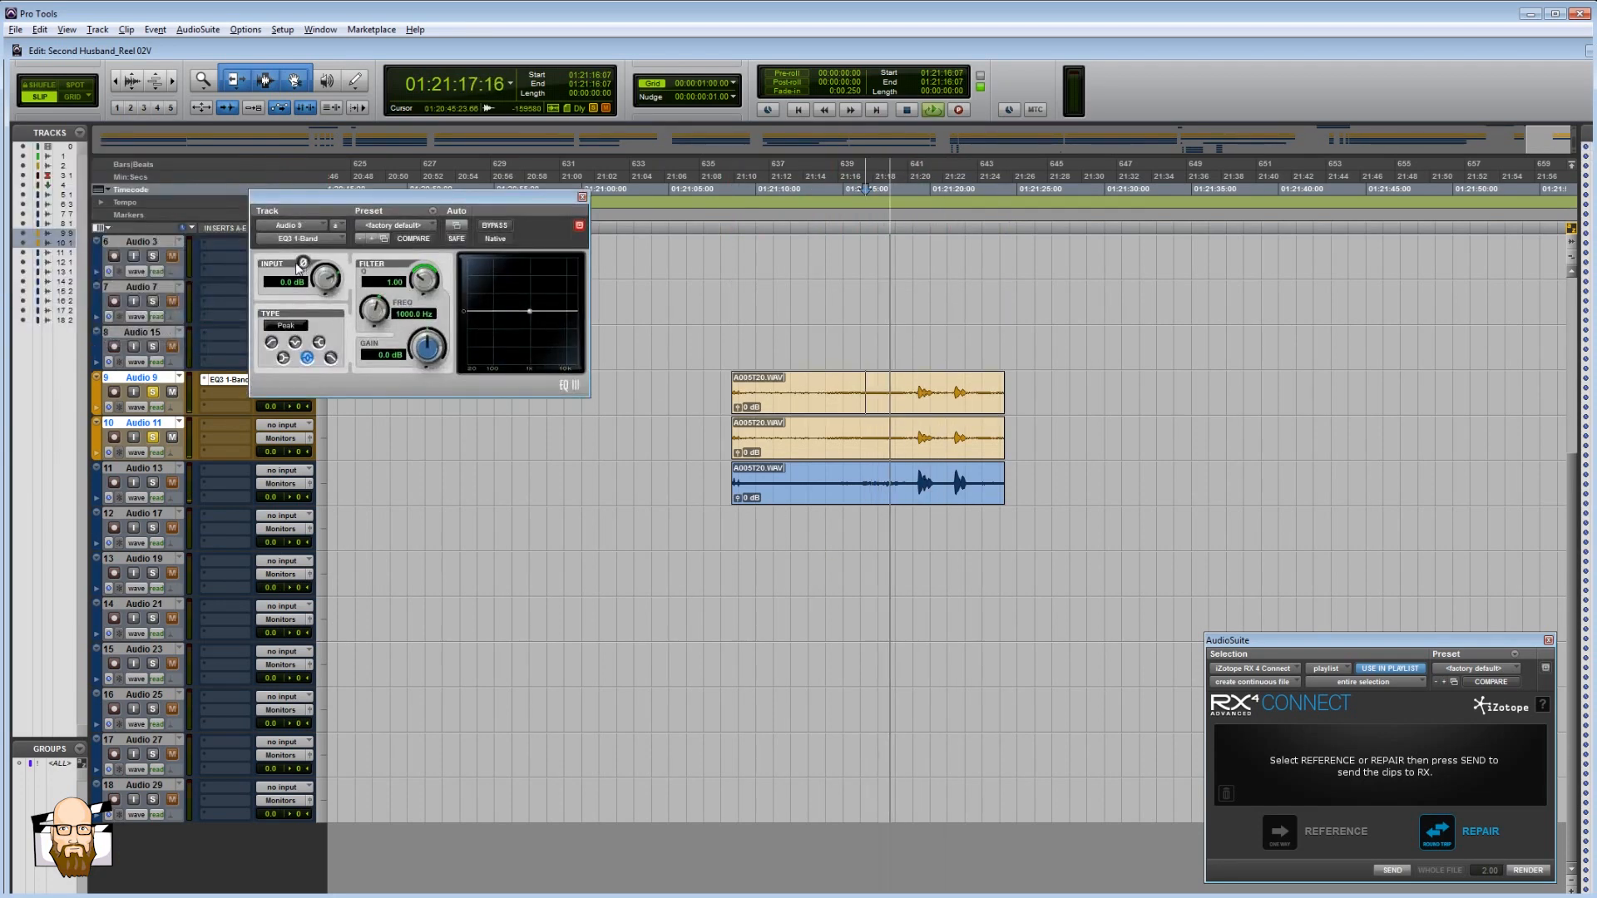
{"action": "key", "text": "ctrl+["}
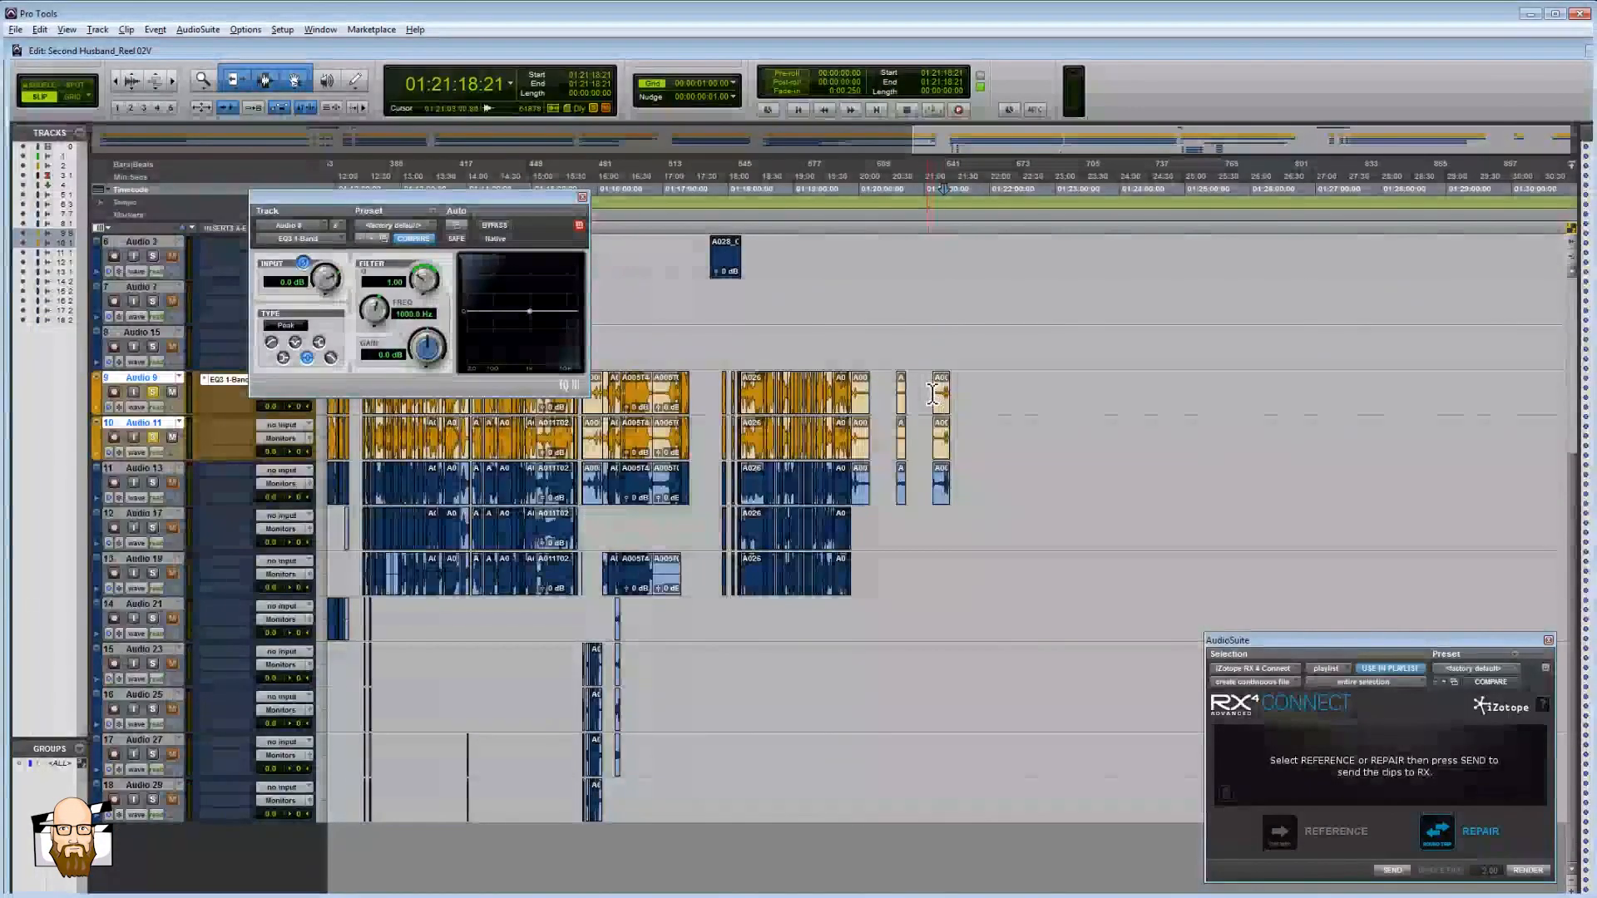
{"action": "key", "text": "ctrl+]"}
{"action": "key", "text": "ctrl+]"}
{"action": "key", "text": "ctrl+]"}
{"action": "key", "text": "ctrl+["}
{"action": "key", "text": "ctrl+["}
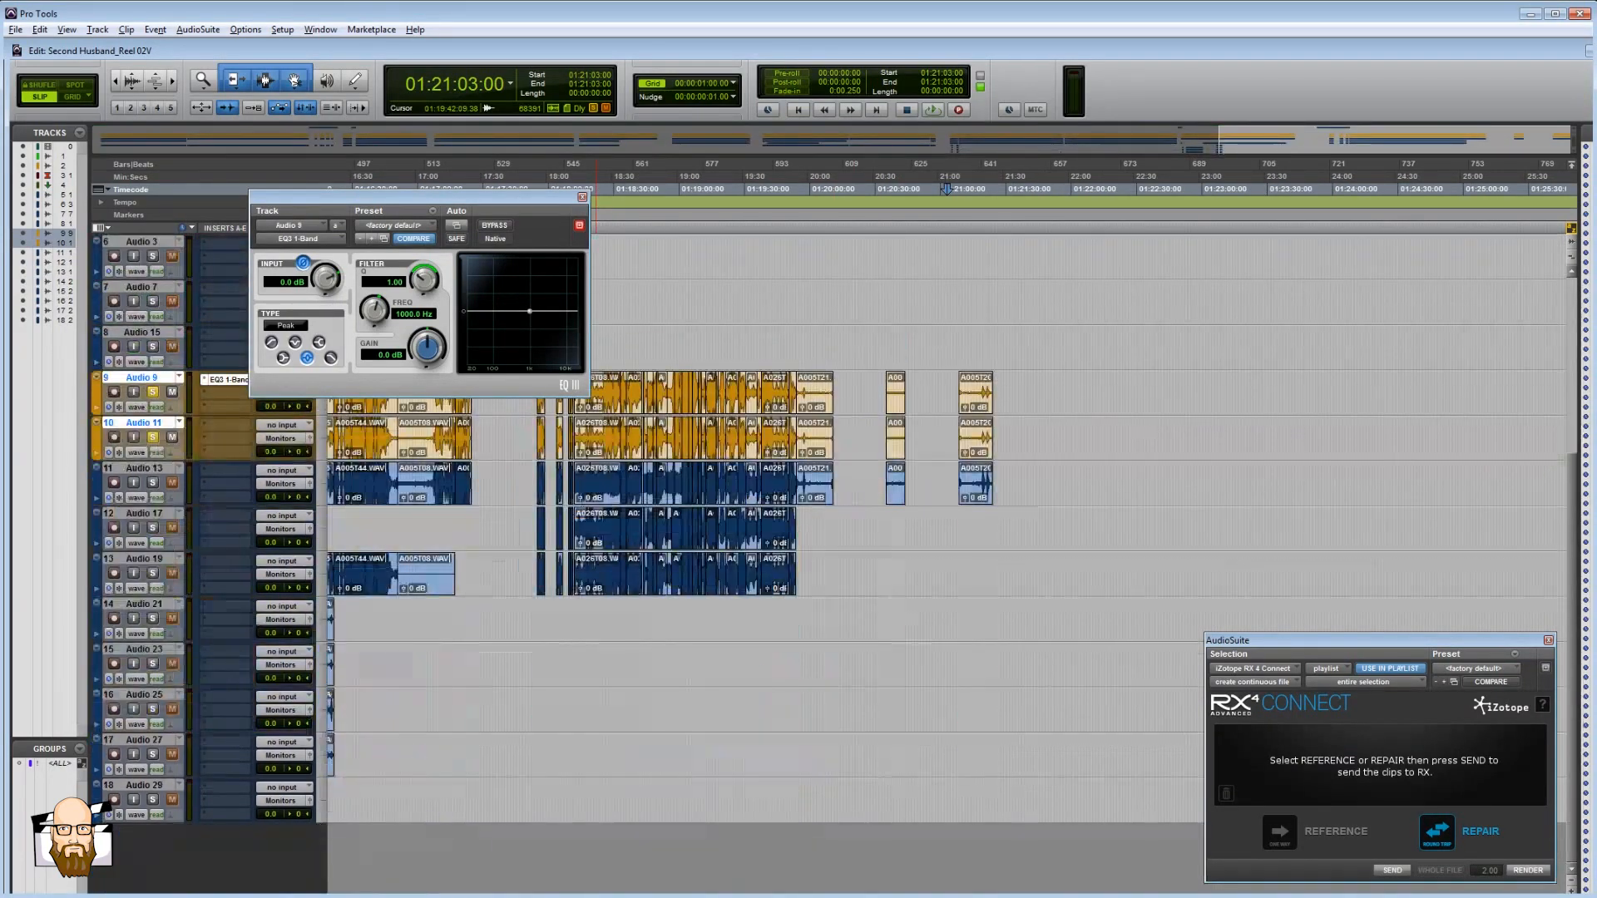
- Move the Audio 9 and Audio 11 tracks to the end of the track list and turn off their solo
{"action": "left_click_drag", "start_coordinate": [251, 844], "coordinate": [292, 800]}
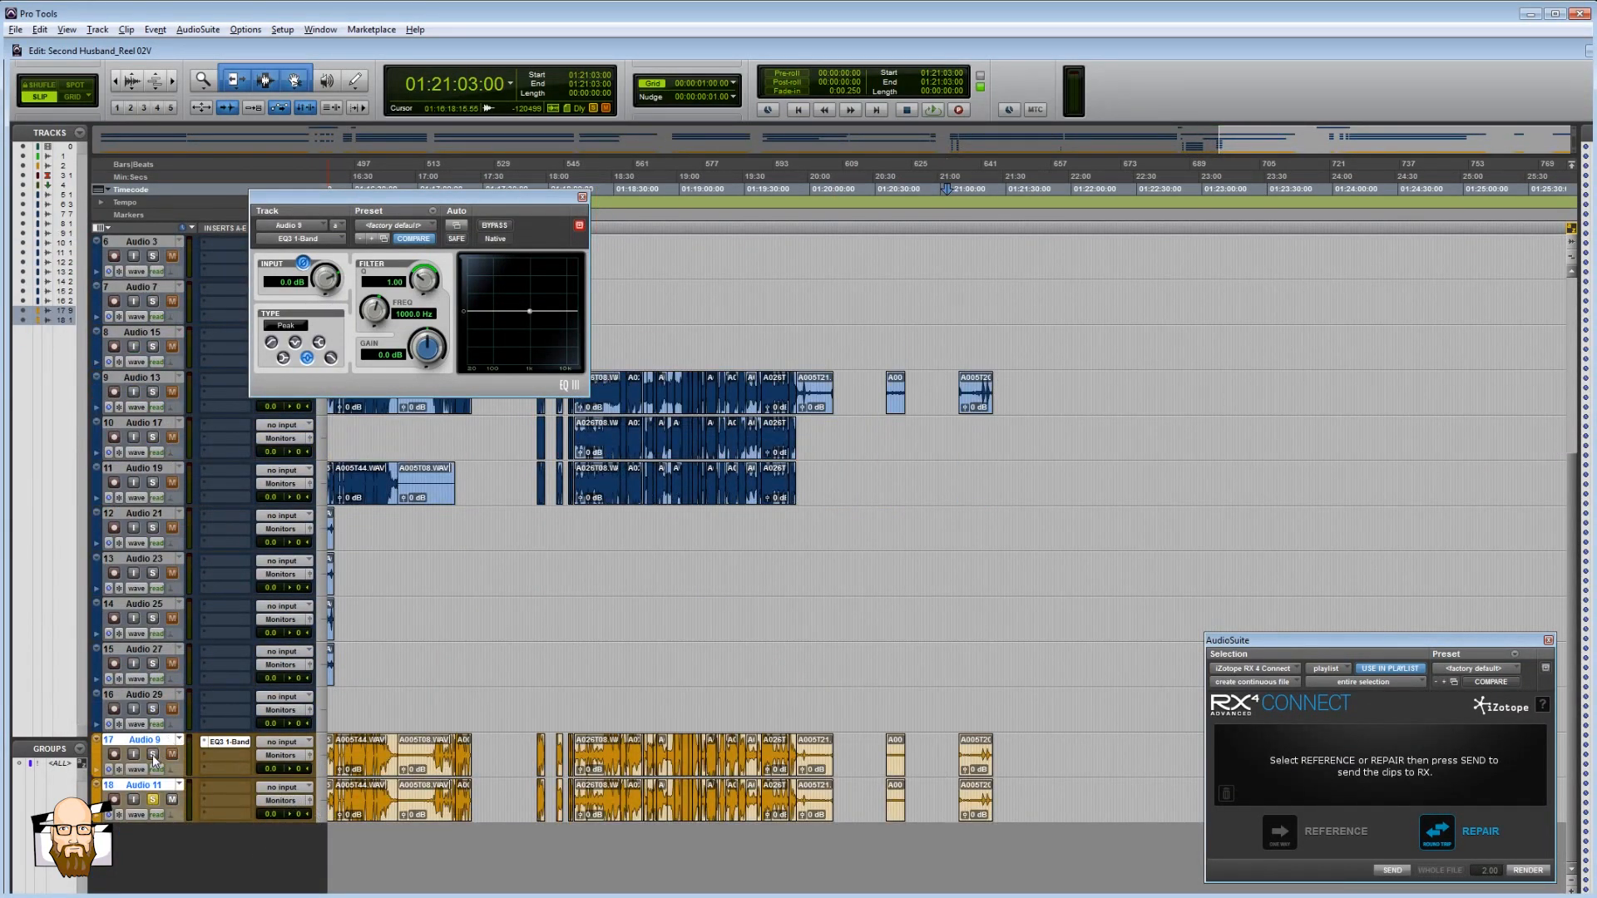
{"action": "left_click", "coordinate": [153, 800]}
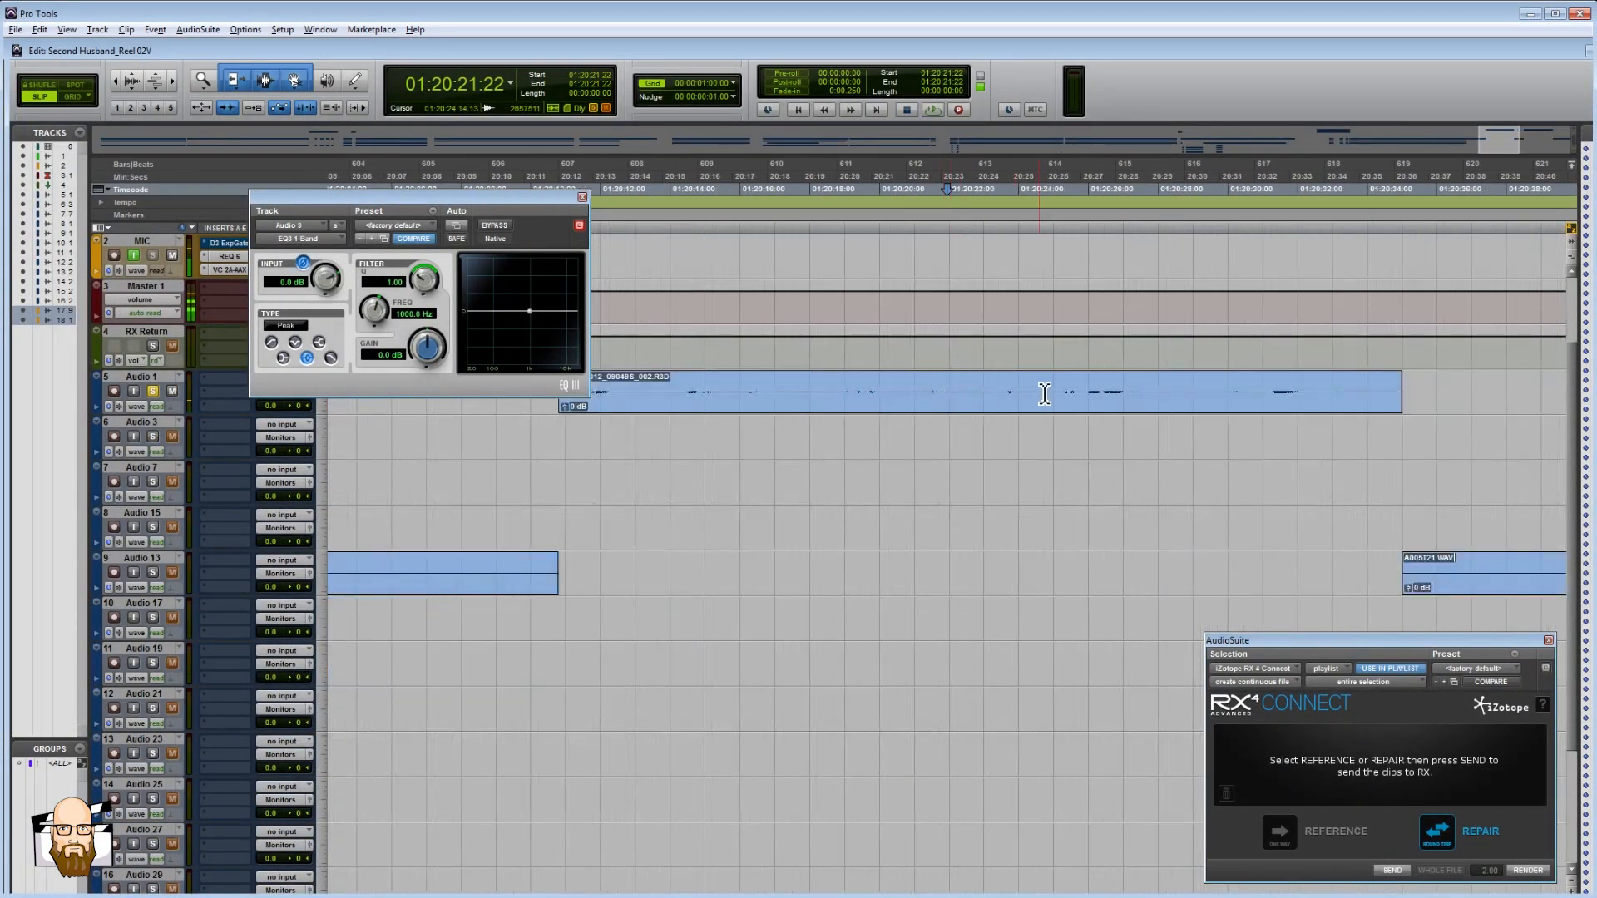
- Audition the two A001_C012 camera clips on Audio 1 from 01:20:30:19 and 01:20:49:21
{"action": "left_click", "coordinate": [1064, 394]}
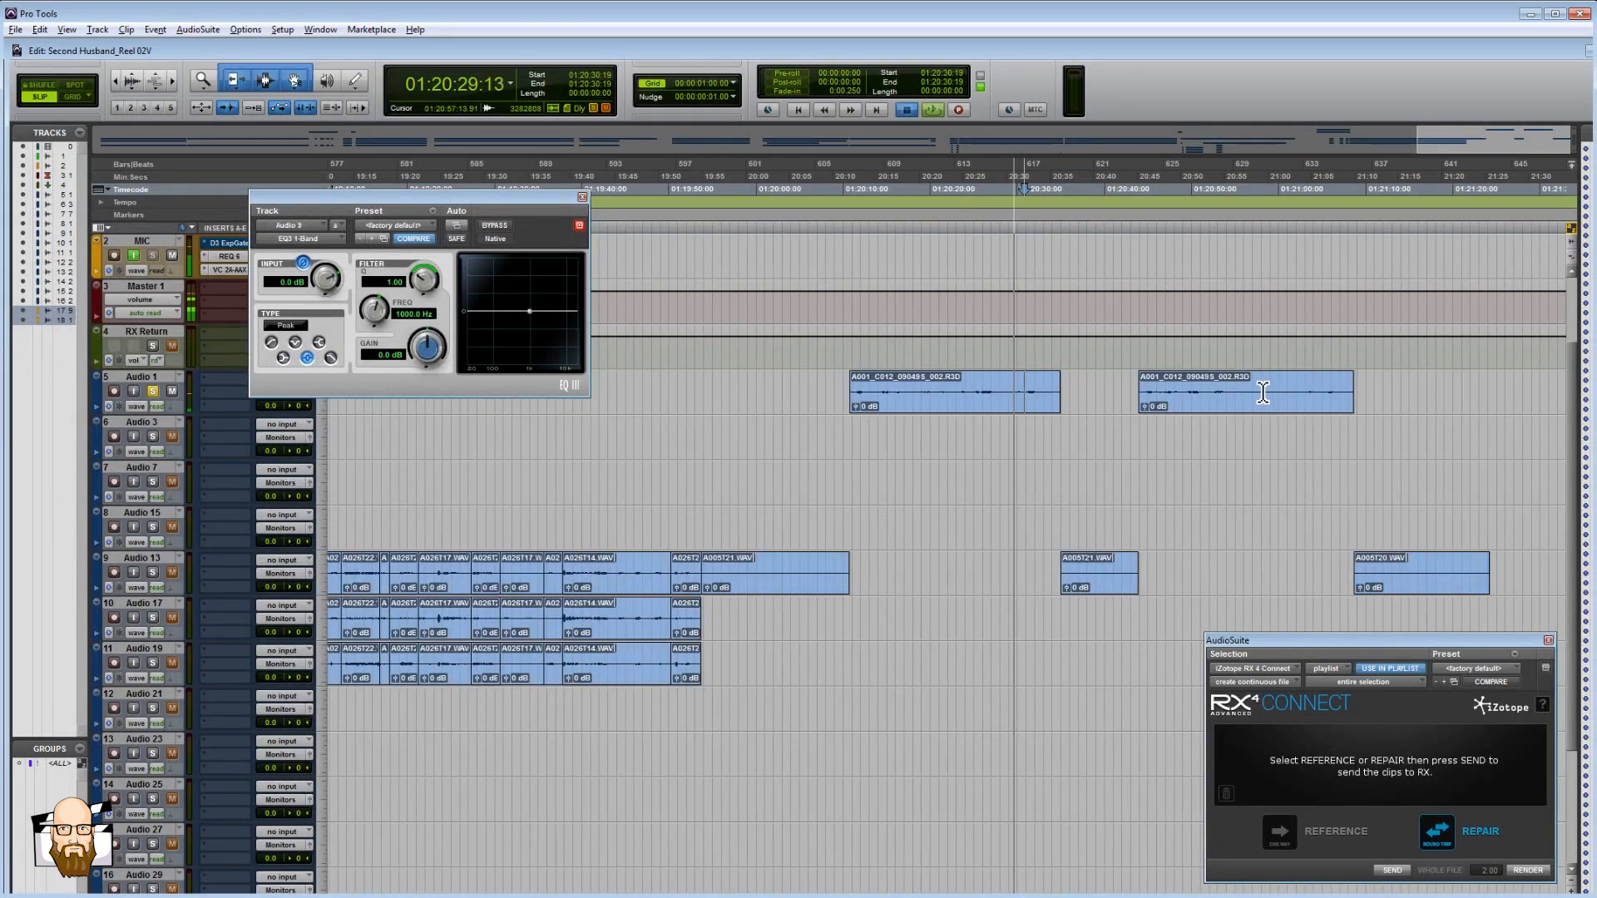
{"action": "key", "text": "space"}
{"action": "left_click", "coordinate": [1196, 391]}
{"action": "key", "text": "space"}
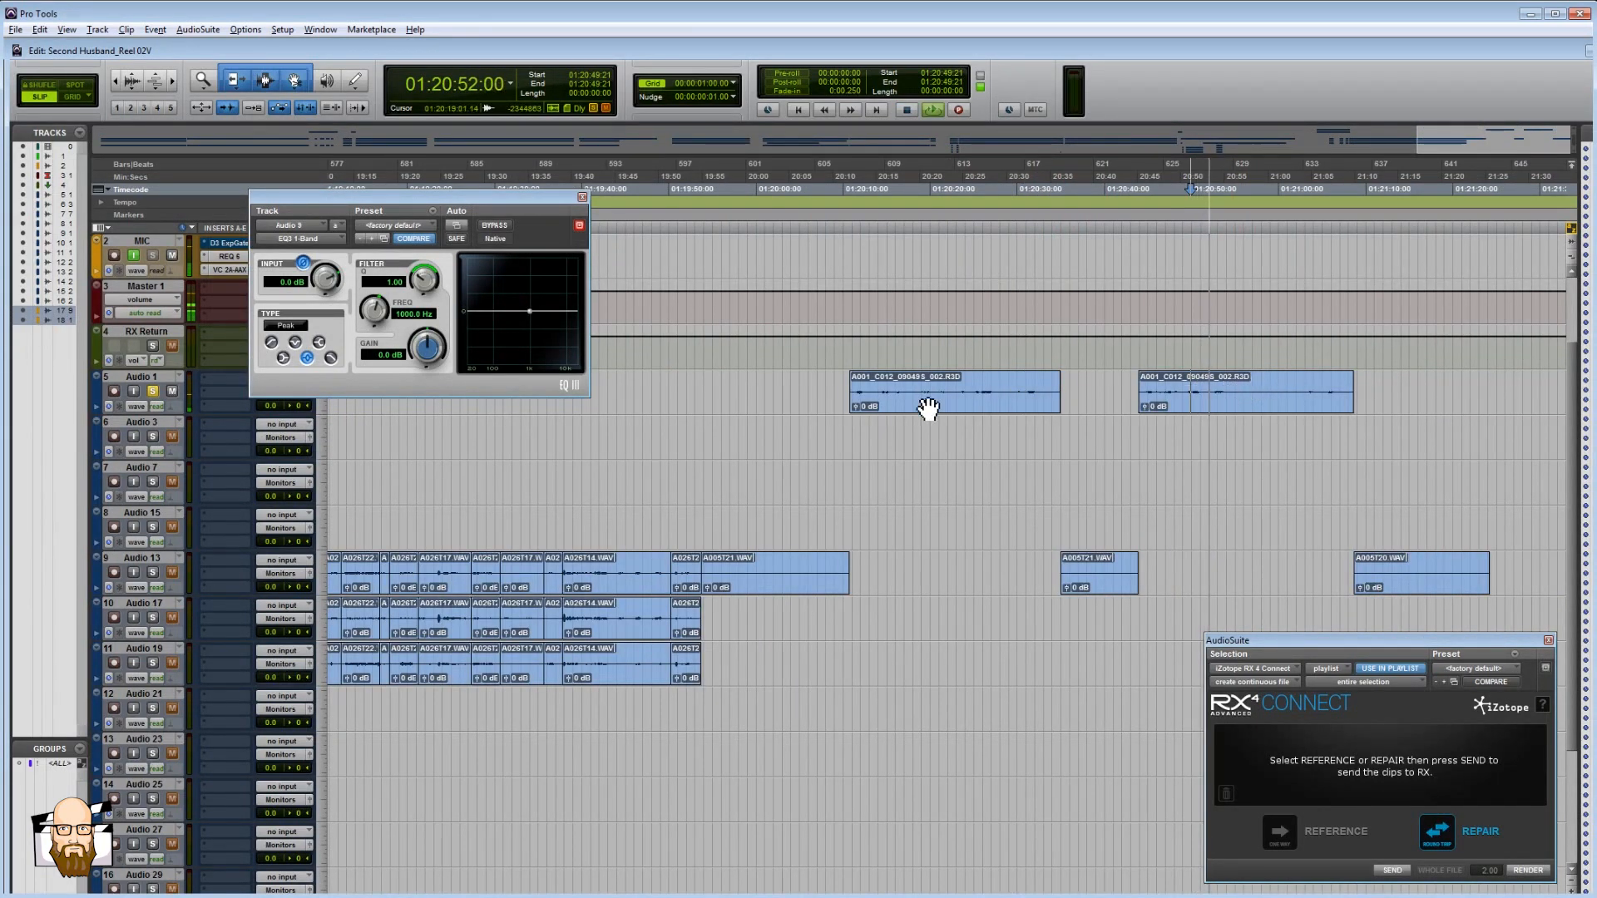
{"action": "left_click", "coordinate": [1238, 398]}
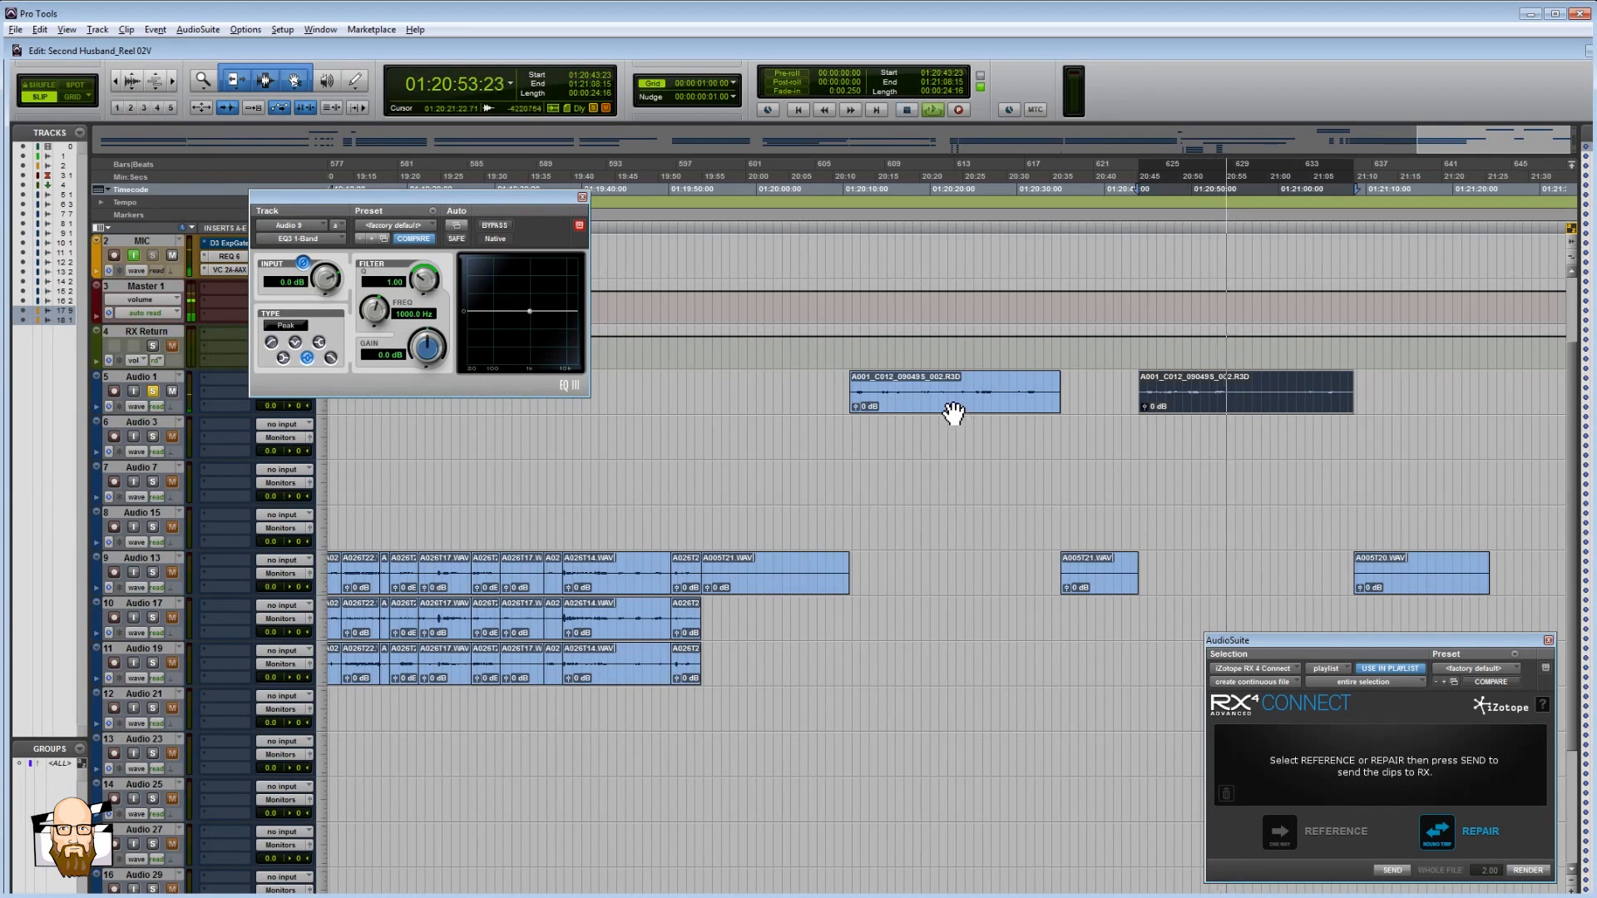
{"action": "key", "text": "space"}
- Select both A001_C012 camera clips on Audio 1
{"action": "key", "text": "r"}
{"action": "scroll", "coordinate": [927, 404], "scroll_direction": "down", "scroll_amount": 4}
{"action": "scroll", "coordinate": [827, 463], "scroll_direction": "up", "scroll_amount": 6}
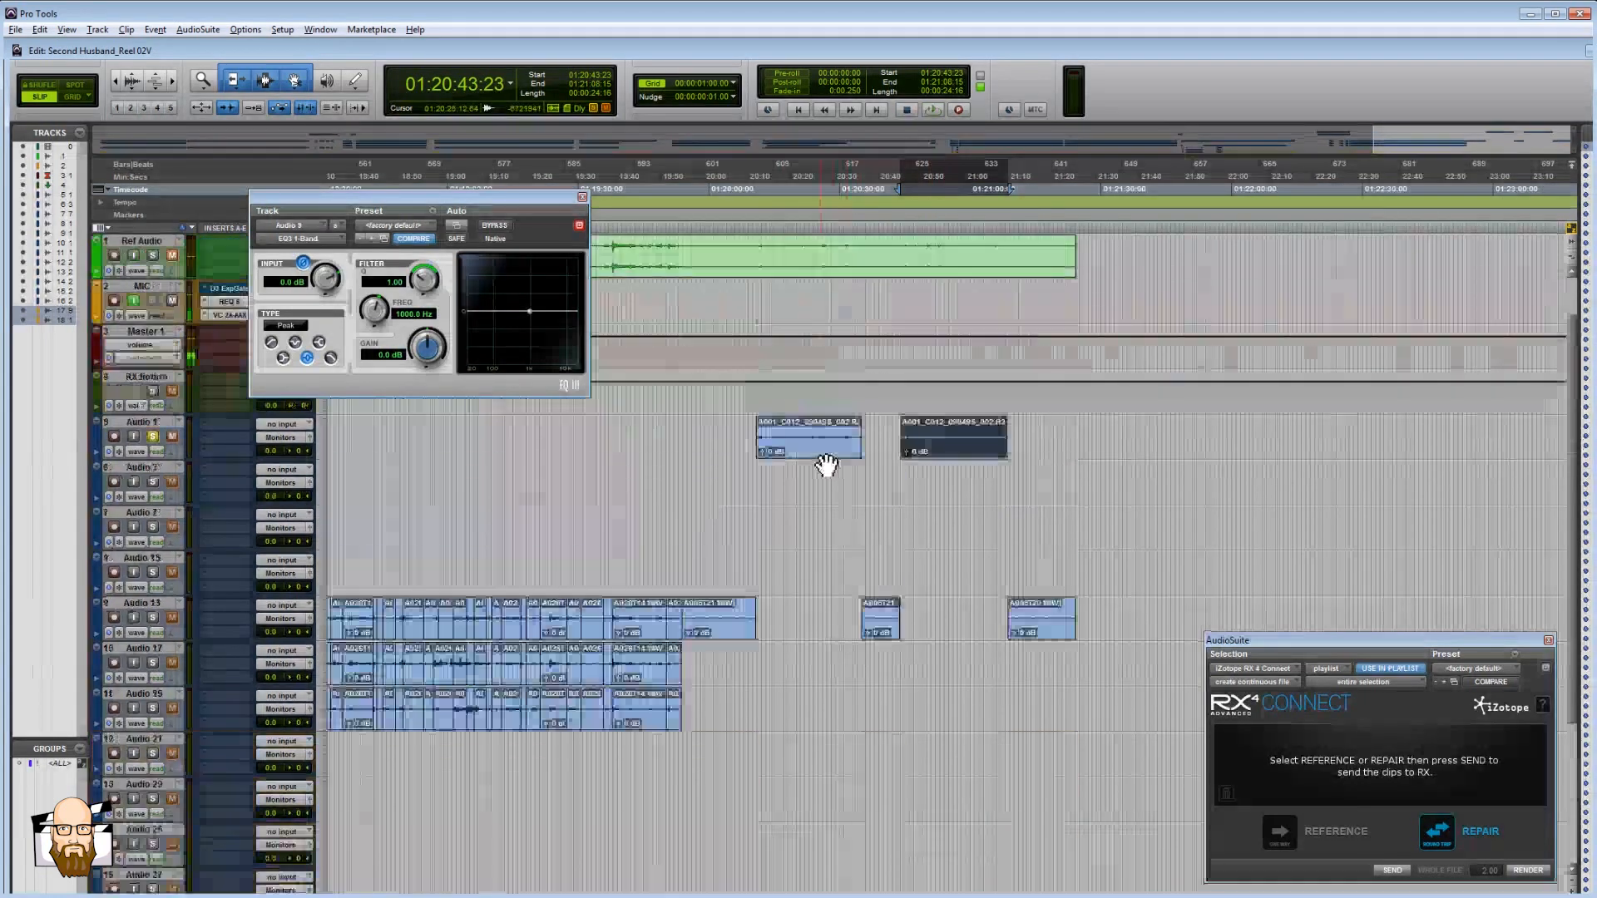
{"action": "key", "text": "r"}
{"action": "key", "text": "r"}
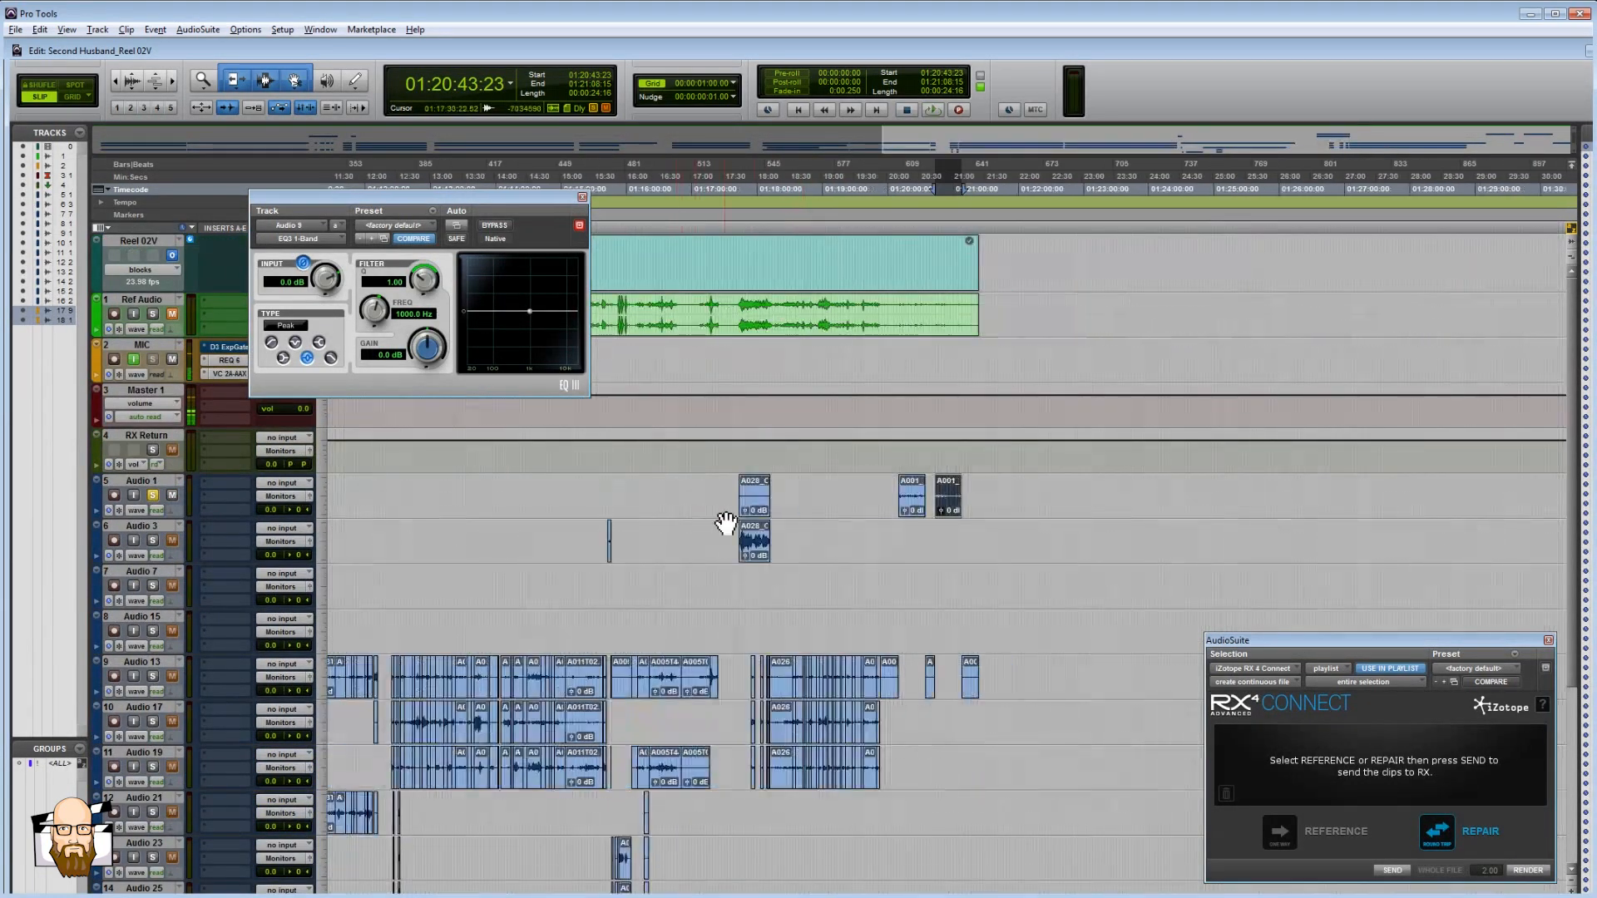
{"action": "left_click", "coordinate": [912, 502], "text": "shift"}
{"action": "left_click_drag", "start_coordinate": [923, 545], "coordinate": [968, 474]}
- Raise the clip gain of the A028_C057 clip on Audio 1 to +22.8 dB and audition it
{"action": "left_click", "coordinate": [888, 543]}
{"action": "key", "text": "t"}
{"action": "key", "text": "t"}
{"action": "left_click", "coordinate": [411, 541]}
{"action": "key", "text": "t"}
{"action": "left_click", "coordinate": [1045, 508]}
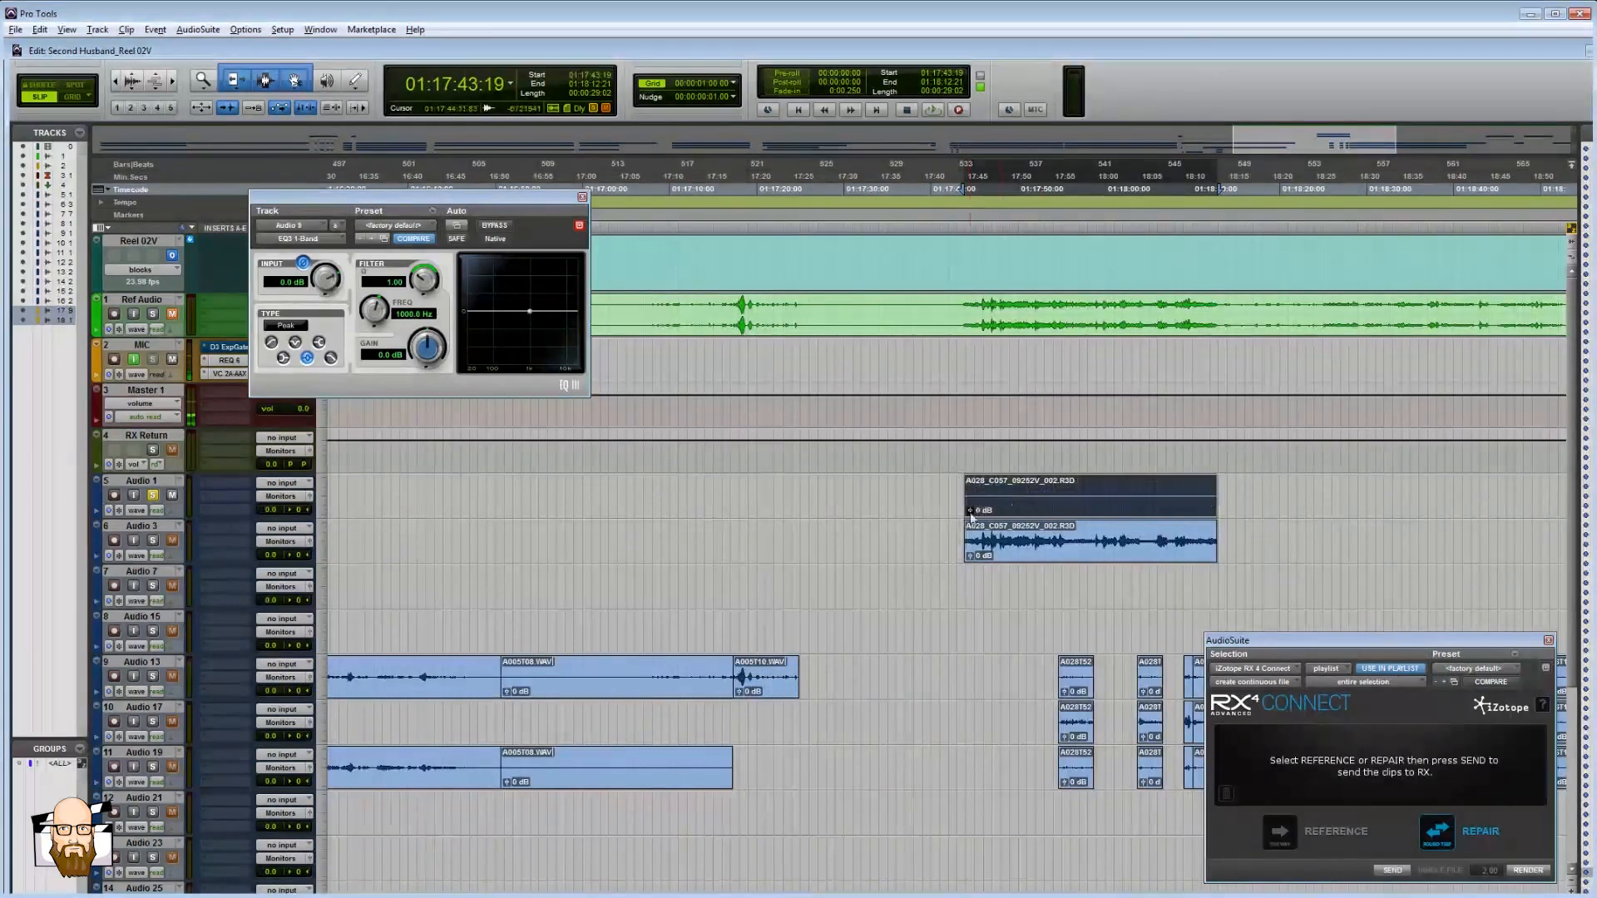
{"action": "left_click", "coordinate": [978, 491]}
{"action": "key", "text": "t"}
{"action": "key", "text": "space"}
{"action": "key", "text": "r"}
{"action": "key", "text": "r"}
{"action": "left_click", "coordinate": [998, 504]}
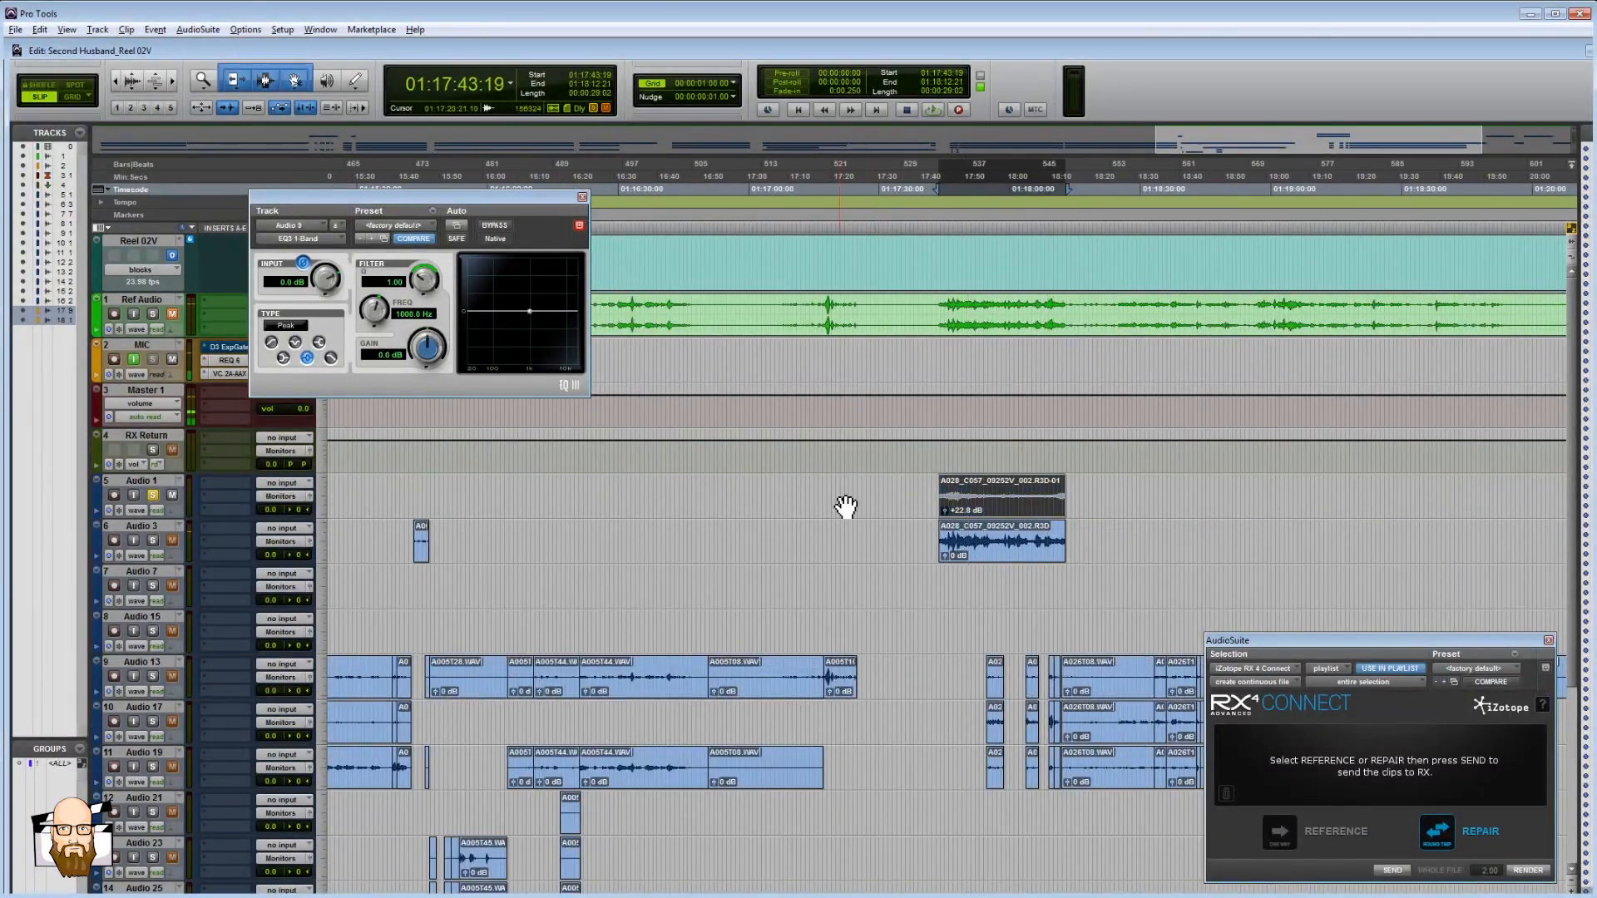
- Mute the A028_C057 clip on Audio 1 and select its section from 01:17:57:00 to 01:18:10:03
{"action": "left_click", "coordinate": [1002, 497]}
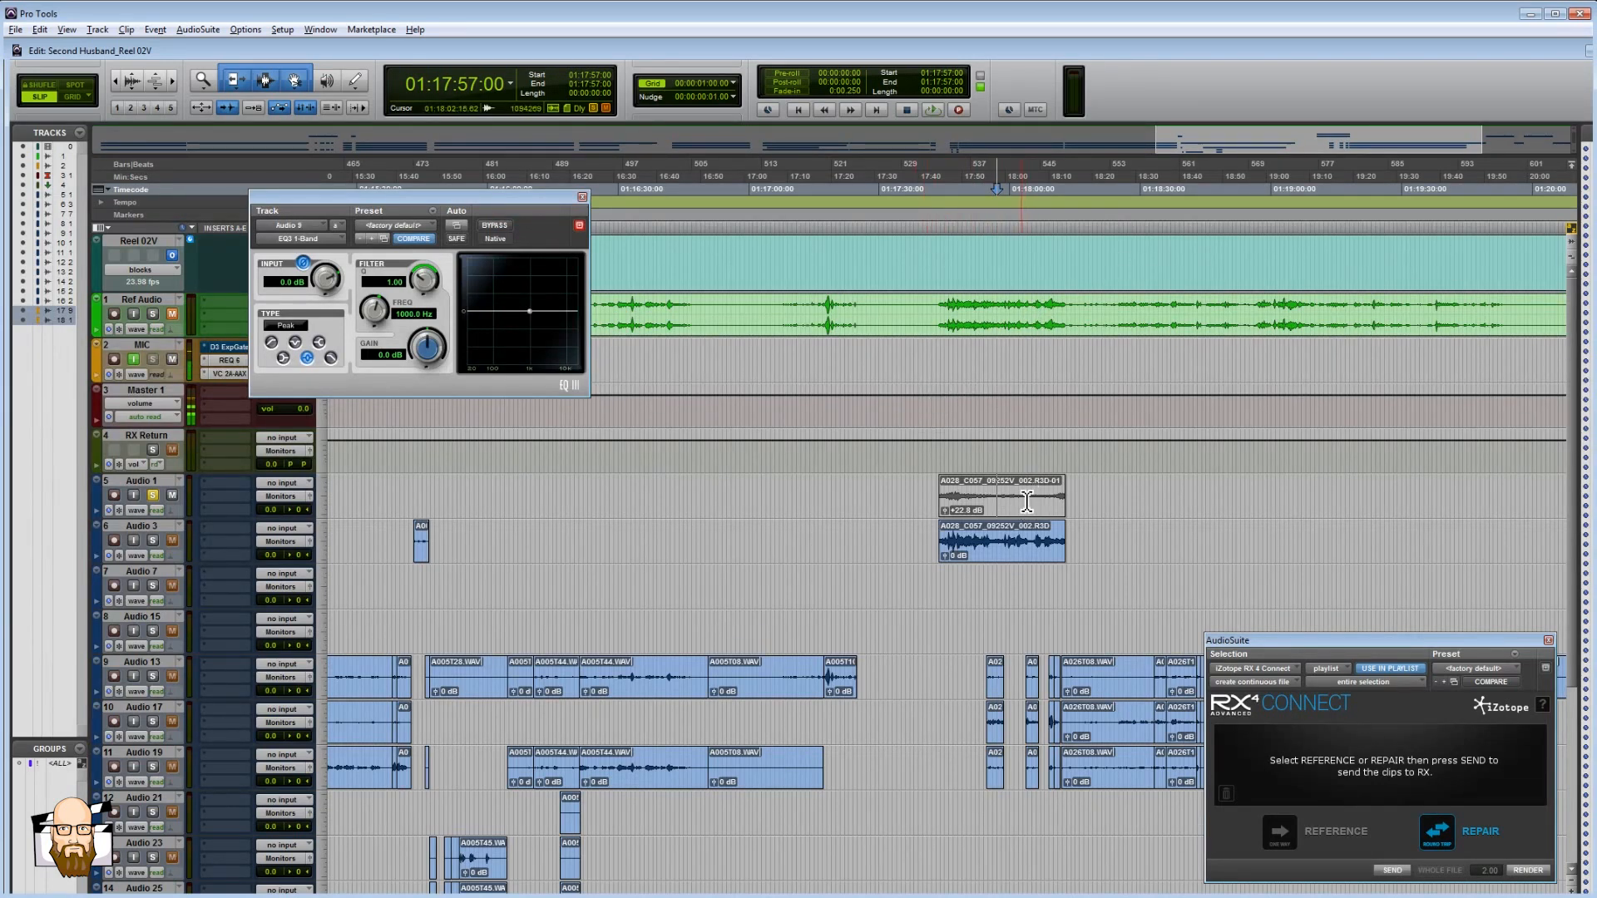
{"action": "key", "text": "t"}
{"action": "left_click_drag", "start_coordinate": [924, 493], "coordinate": [1037, 491]}
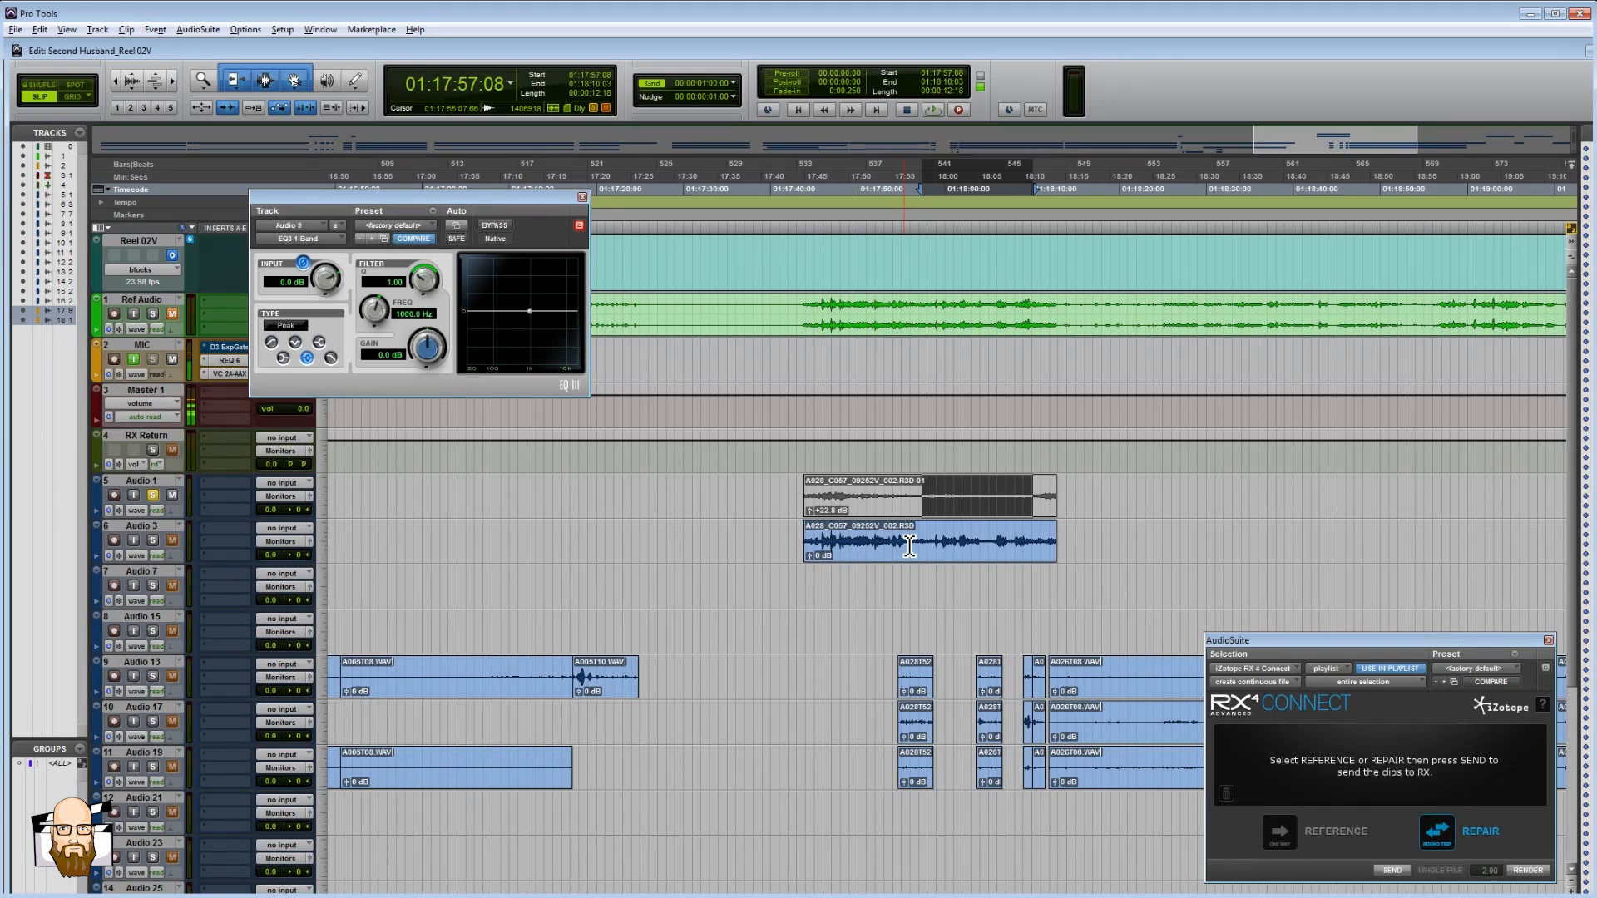
{"action": "scroll", "coordinate": [881, 512], "scroll_direction": "down", "scroll_amount": 3}
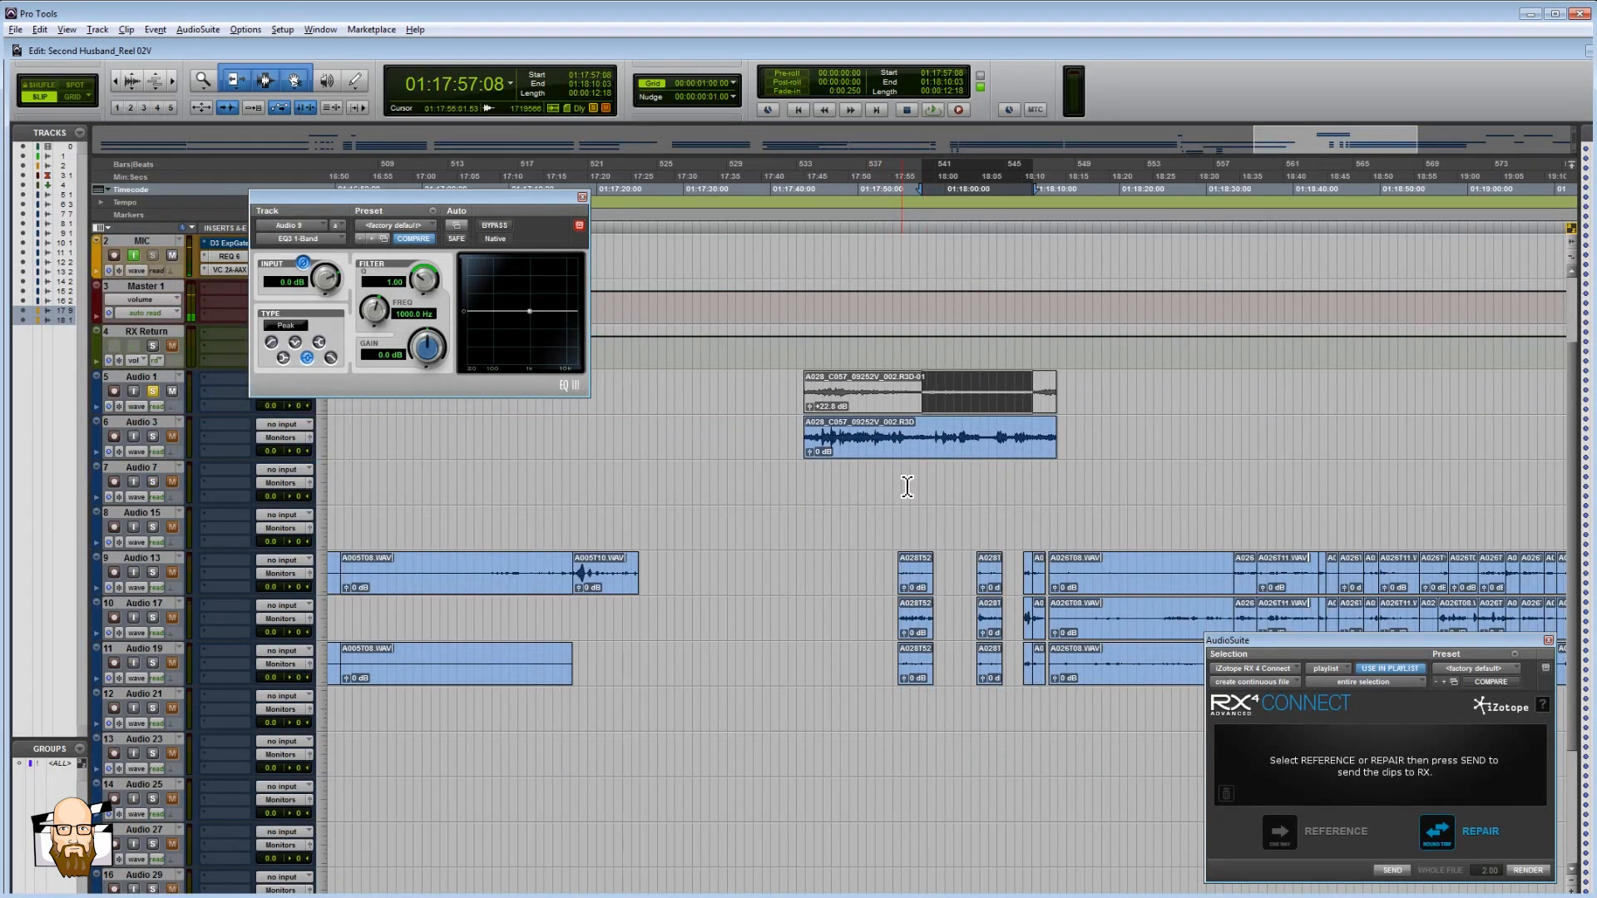
- Place the edit cursor at 01:02:12:23 in the long C002T05.WAV clip on Audio 13
{"action": "left_click", "coordinate": [914, 378]}
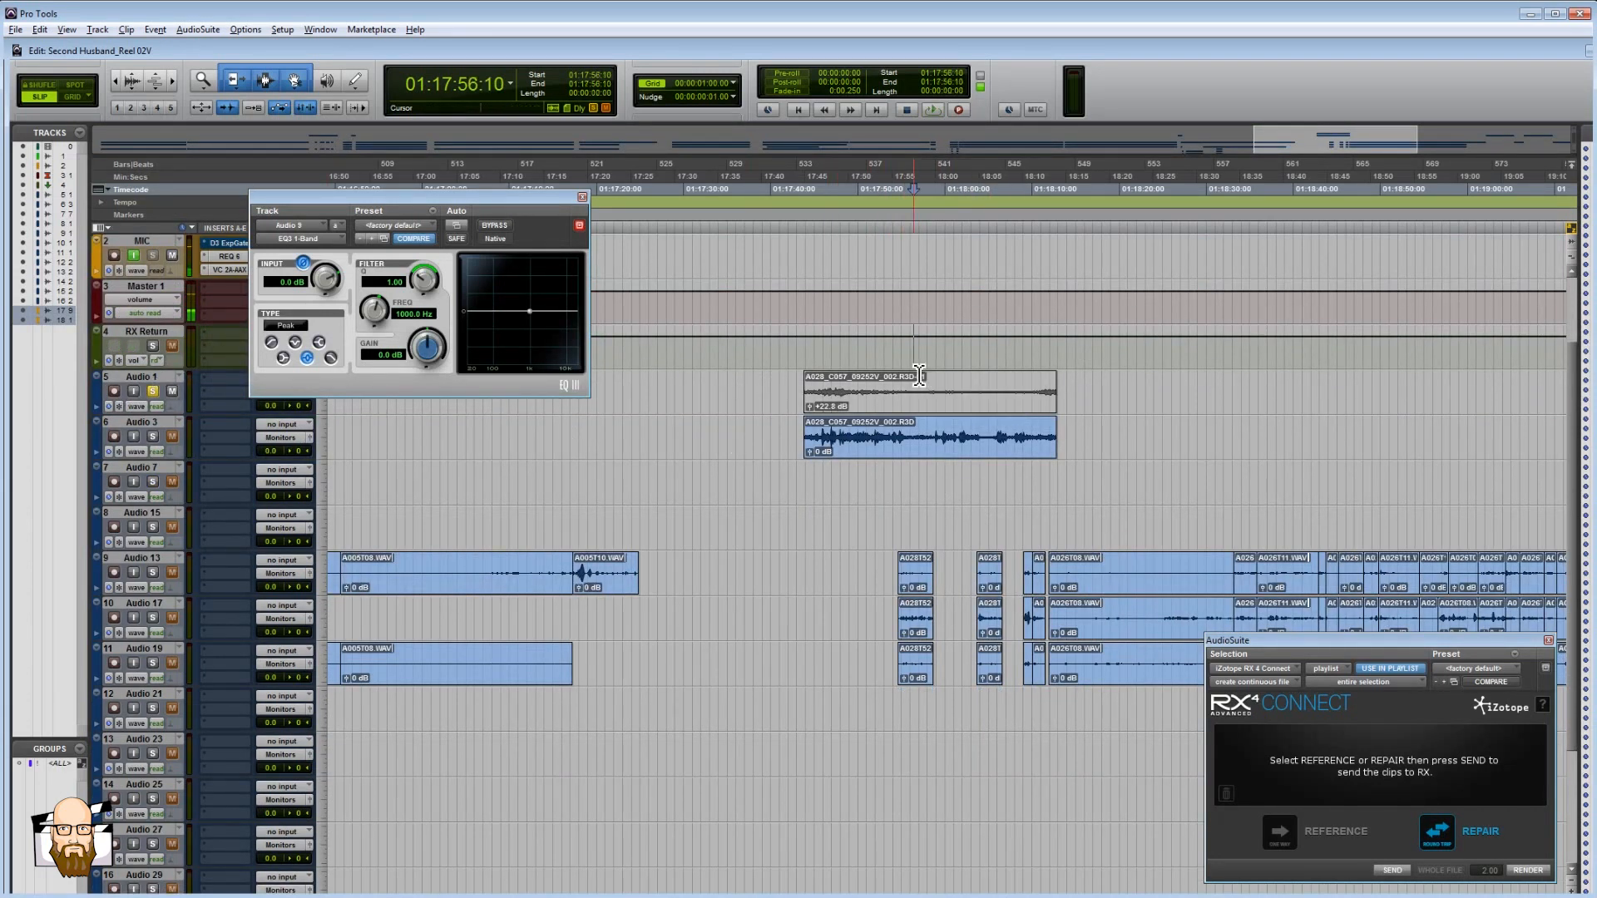
{"action": "left_click", "coordinate": [913, 390]}
{"action": "key", "text": "r"}
{"action": "key", "text": "r"}
{"action": "key", "text": "r"}
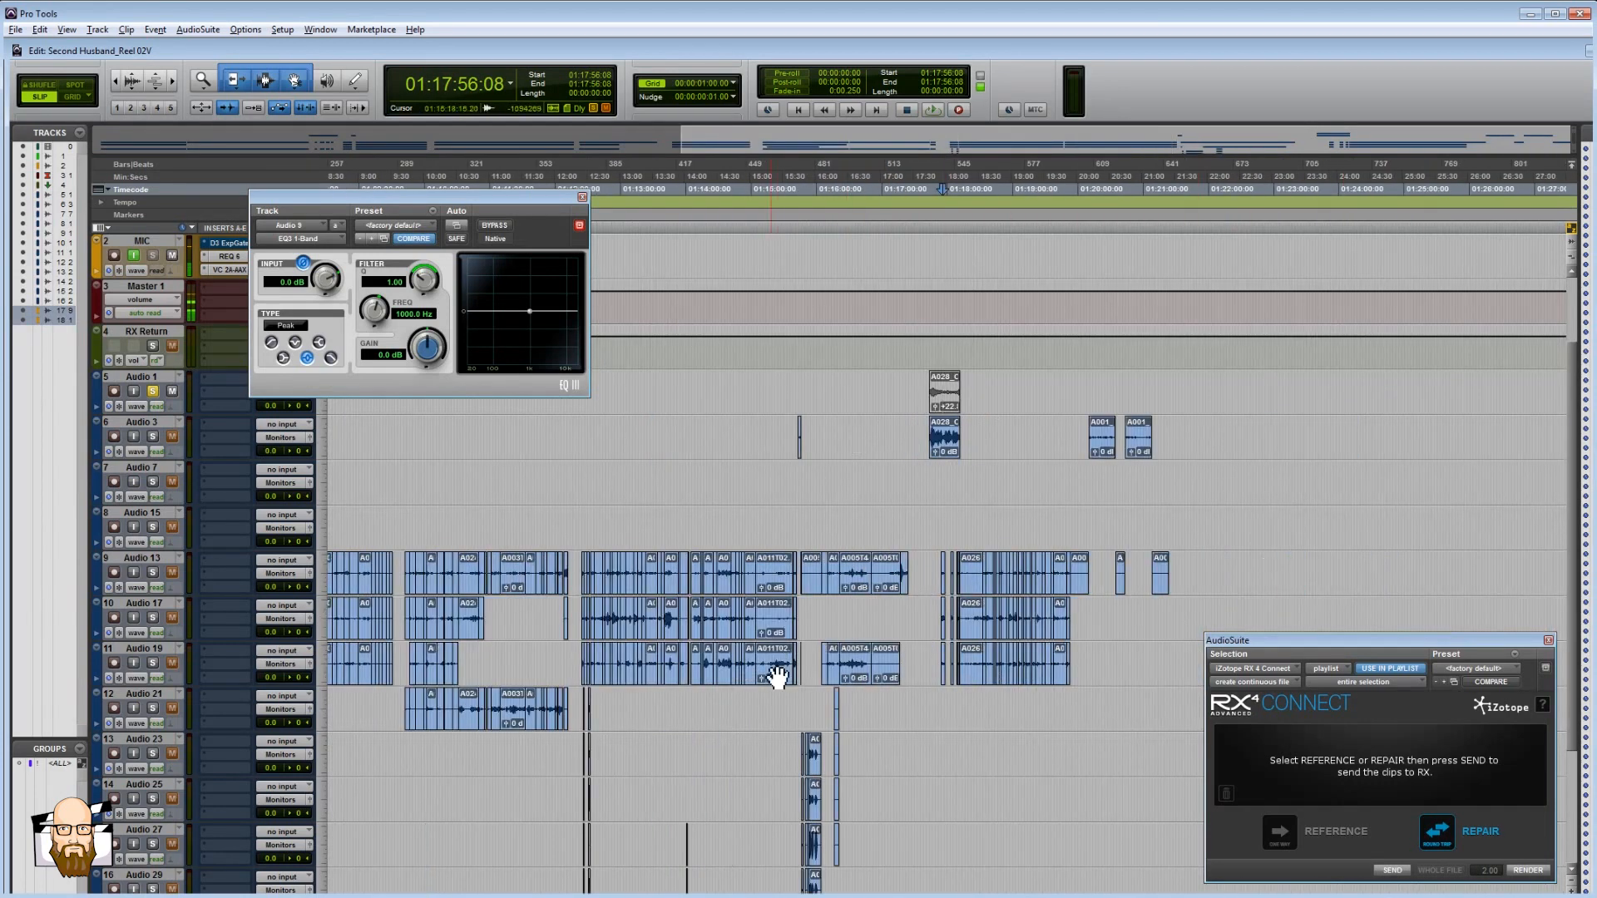
{"action": "scroll", "coordinate": [743, 566], "scroll_direction": "left", "scroll_amount": 5}
{"action": "left_click", "coordinate": [474, 561]}
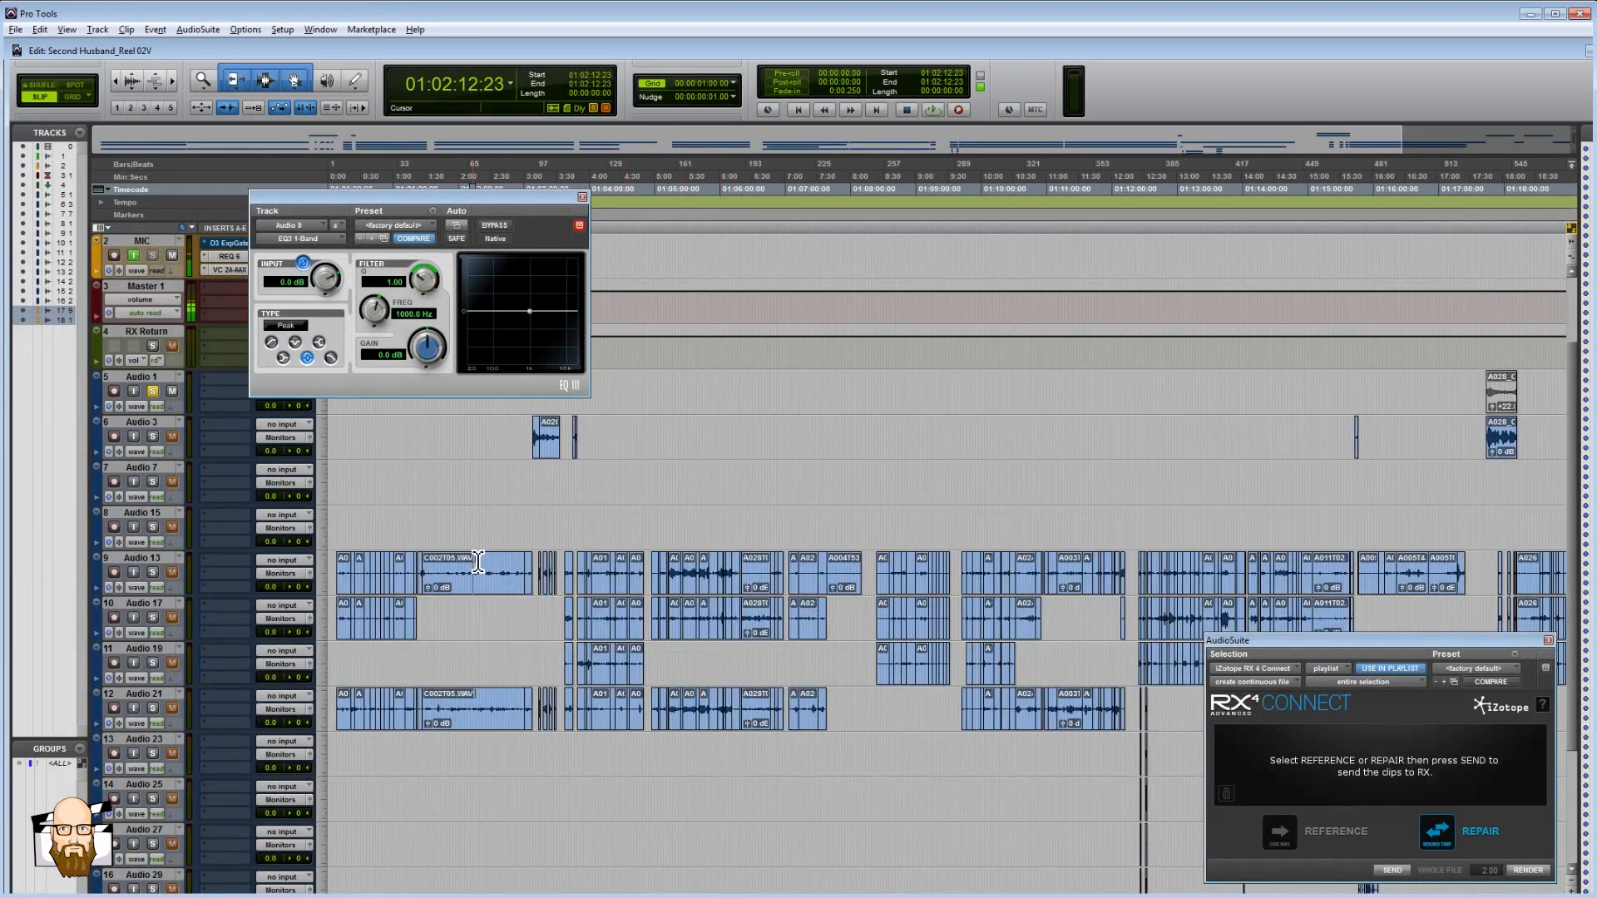
- Inspect the C002T05.WAV clip on Audio 13 closely and select its section from 01:02:08:15 to 01:02:24:15
{"action": "key", "text": "t"}
{"action": "key", "text": "t"}
{"action": "key", "text": "t"}
{"action": "left_click", "coordinate": [789, 572]}
{"action": "left_click", "coordinate": [733, 580]}
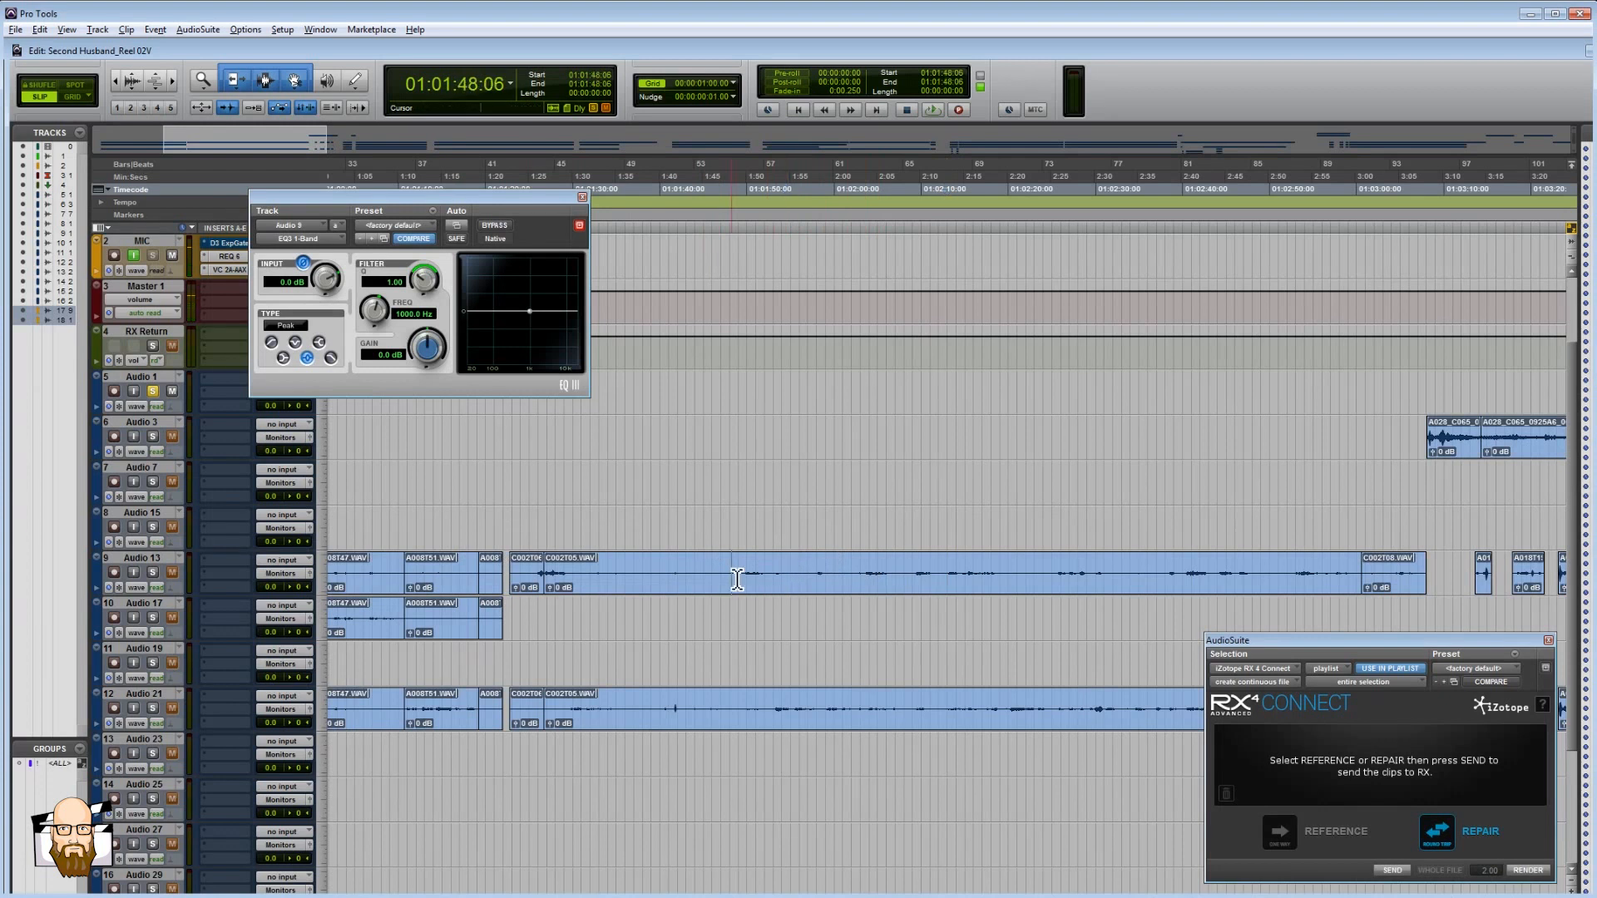
{"action": "left_click_drag", "start_coordinate": [722, 574], "coordinate": [1153, 574]}
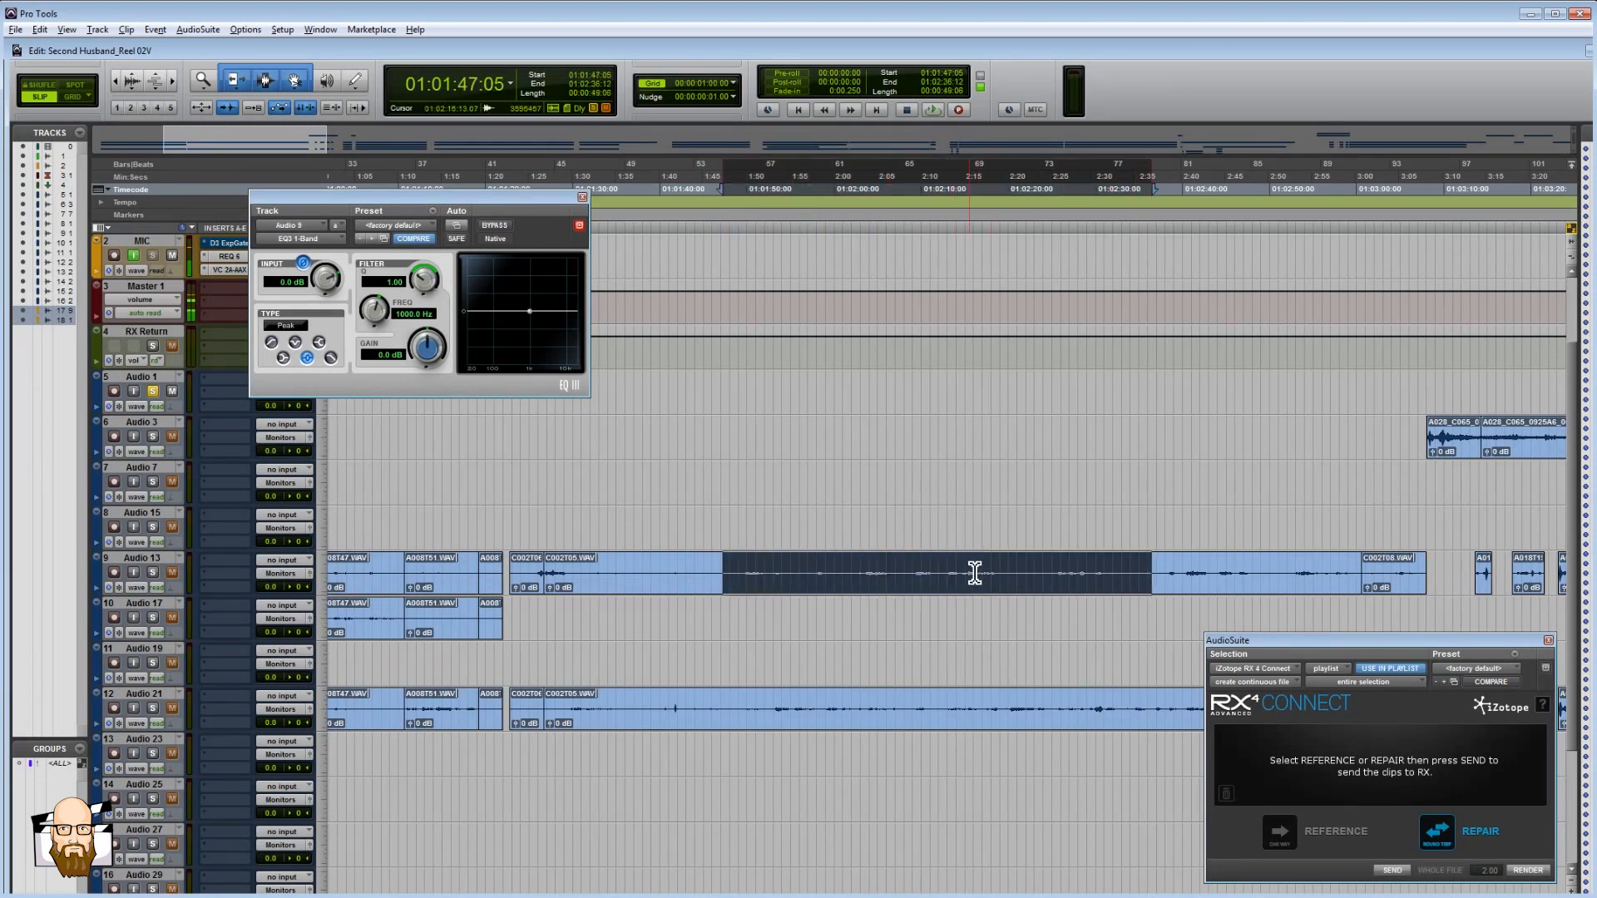
{"action": "left_click", "coordinate": [813, 572]}
{"action": "left_click_drag", "start_coordinate": [910, 575], "coordinate": [1049, 582]}
- Place the edit cursor at 01:02:28:16 on the Audio 23 track
{"action": "key", "text": "r"}
{"action": "key", "text": "r"}
{"action": "key", "text": "r"}
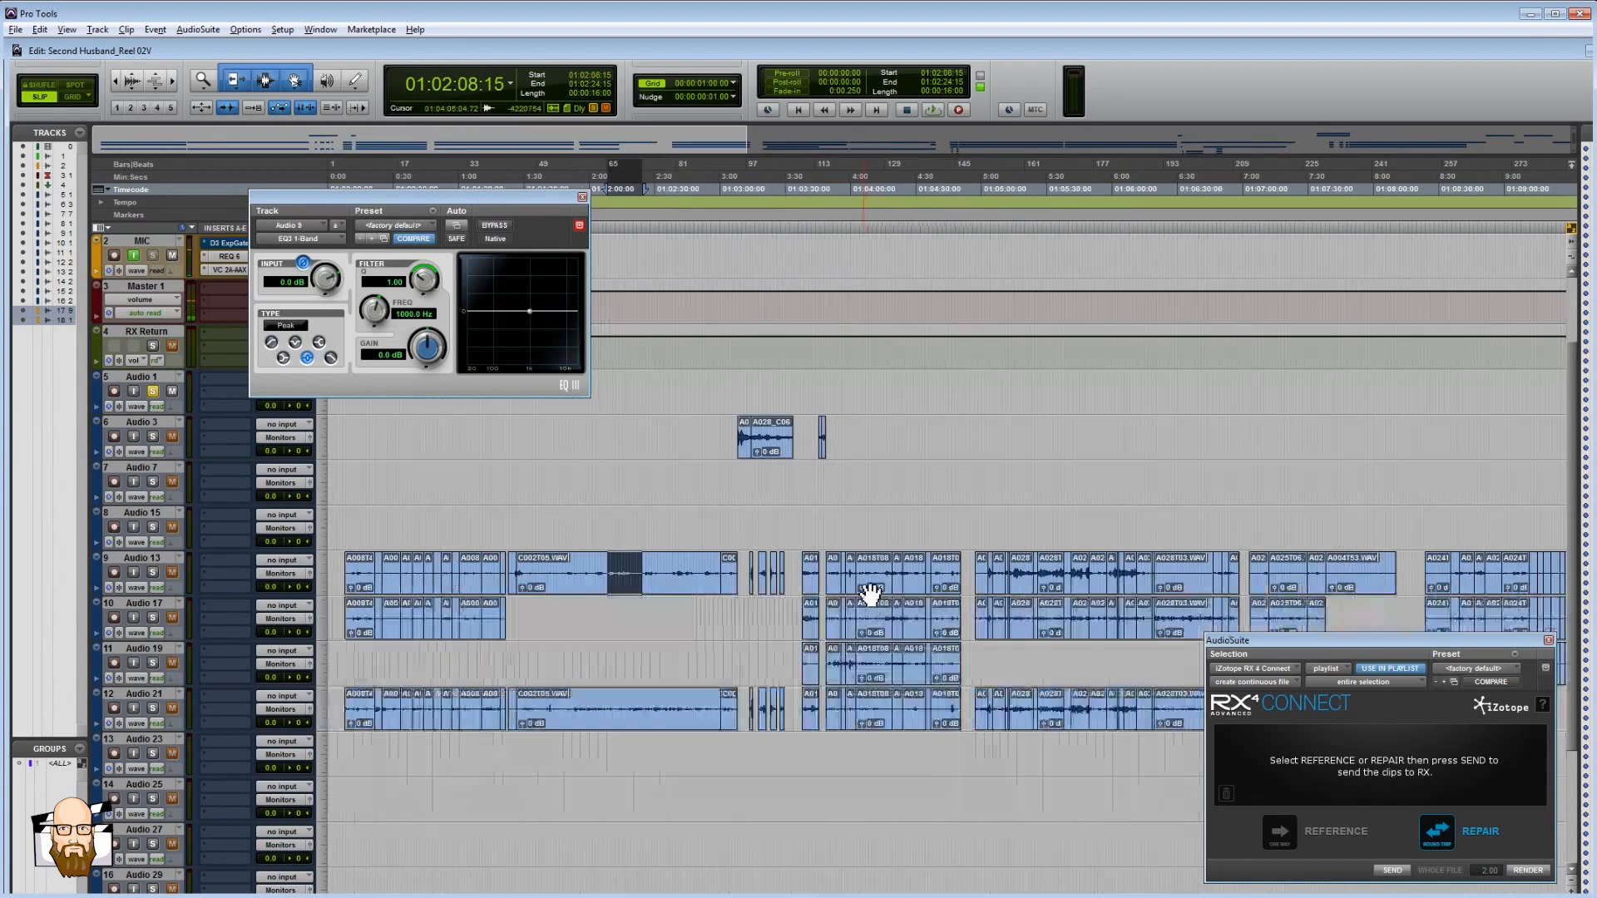
{"action": "scroll", "coordinate": [734, 541], "scroll_direction": "down", "scroll_amount": 3}
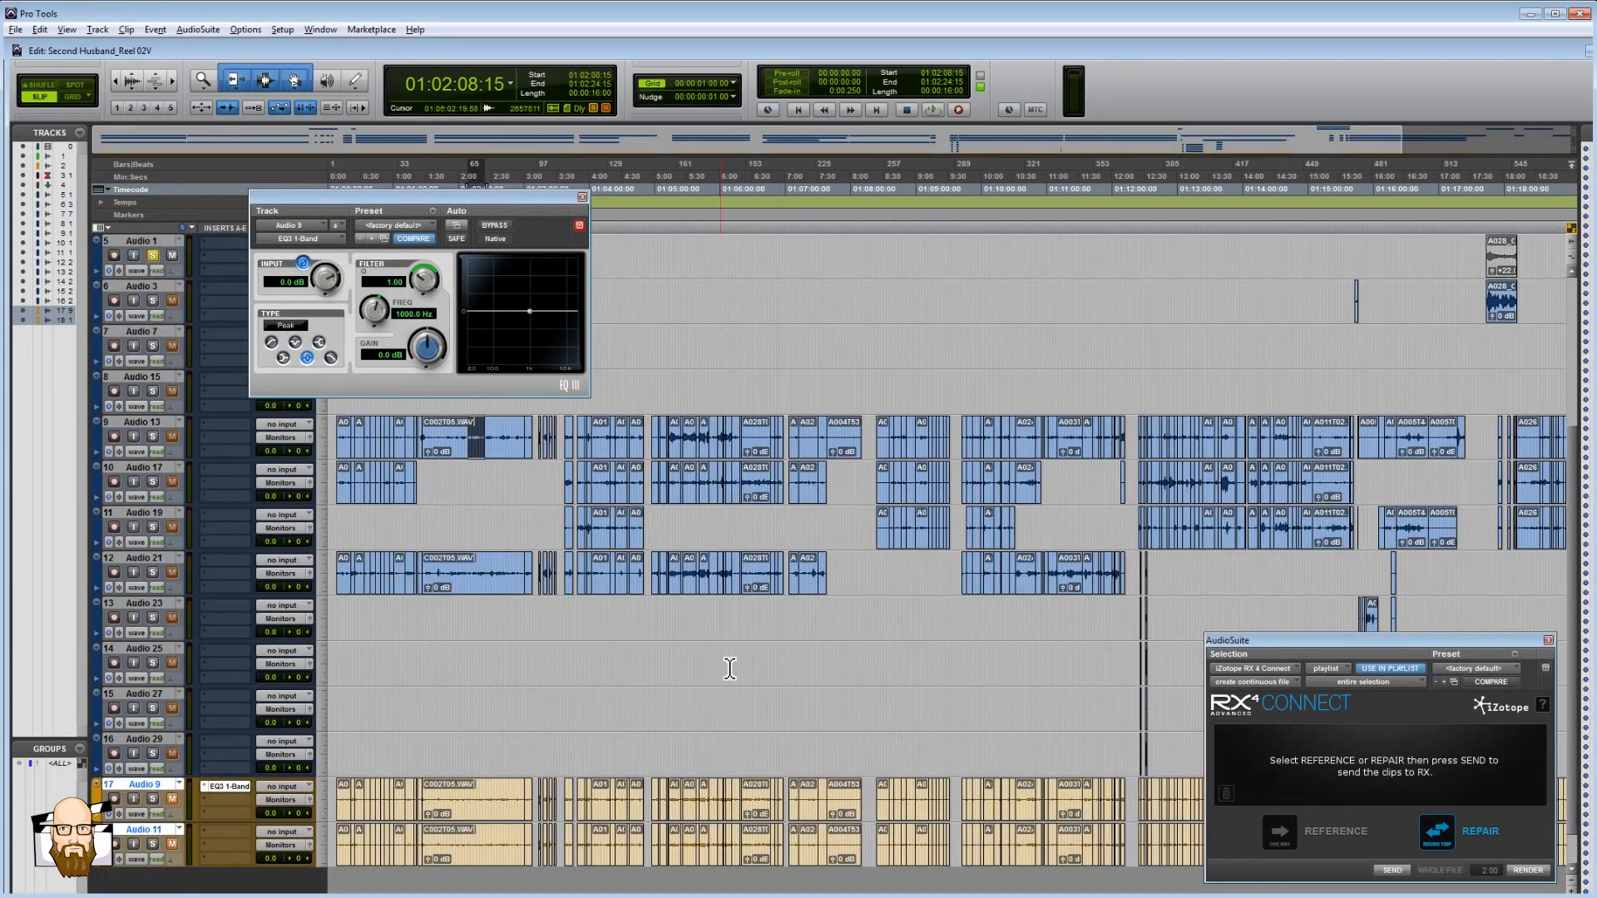
{"action": "left_click", "coordinate": [490, 620]}
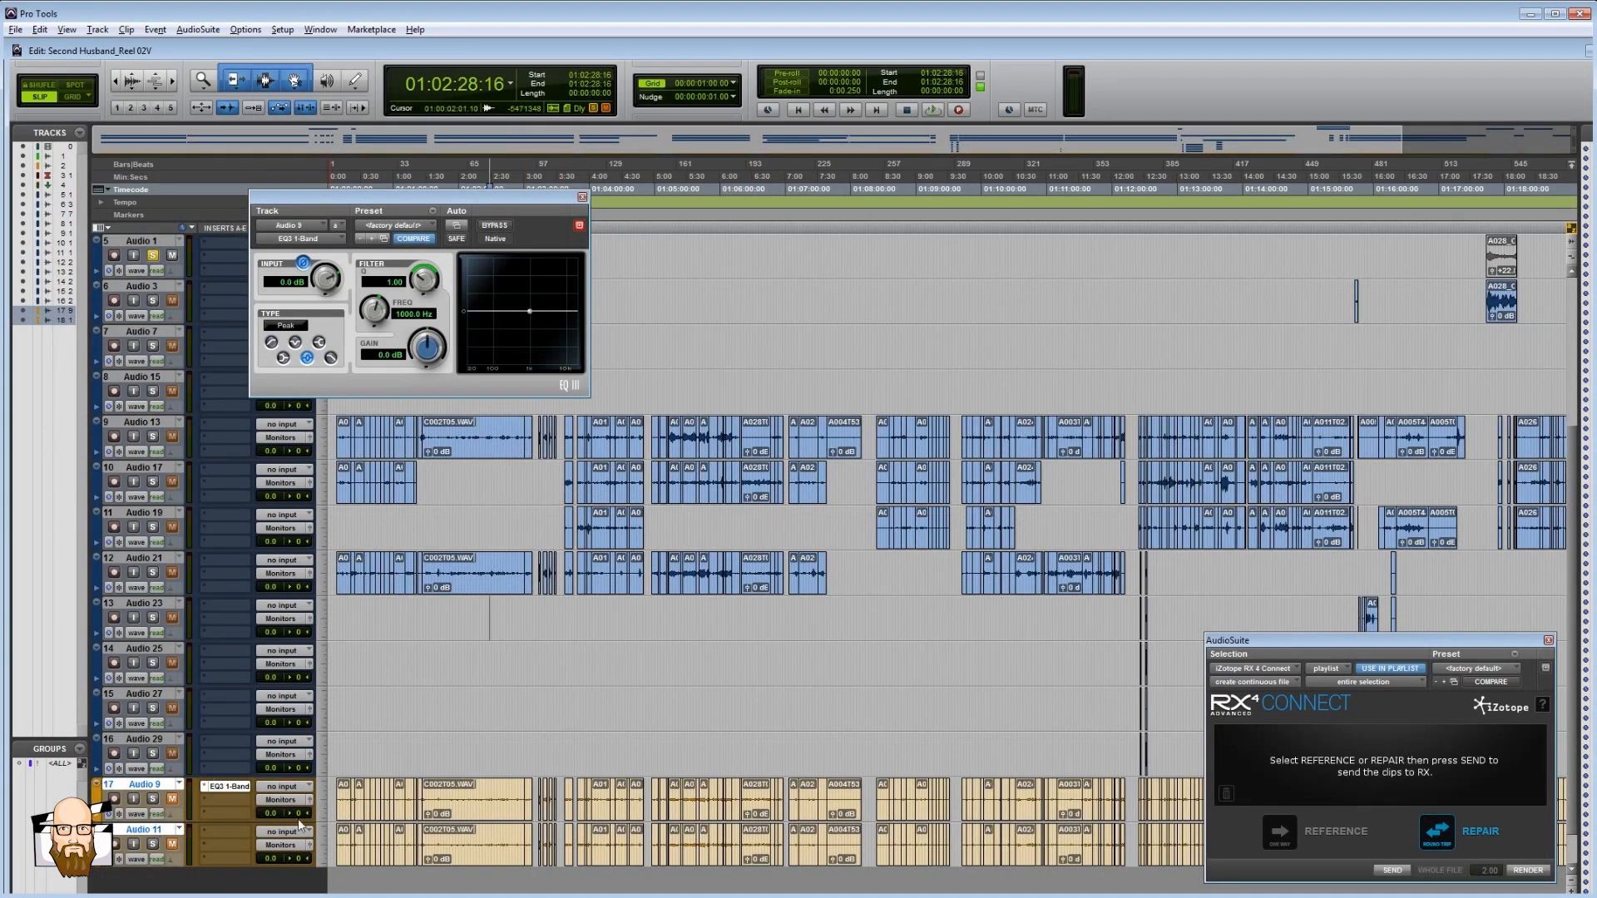
- Switch to the REEL 02 folder in Windows Explorer and bring Reel 02V.omf into the Pro Tools session
{"action": "key", "text": "alt"}
{"action": "key", "text": "alt+Tab"}
{"action": "left_click", "coordinate": [930, 437]}
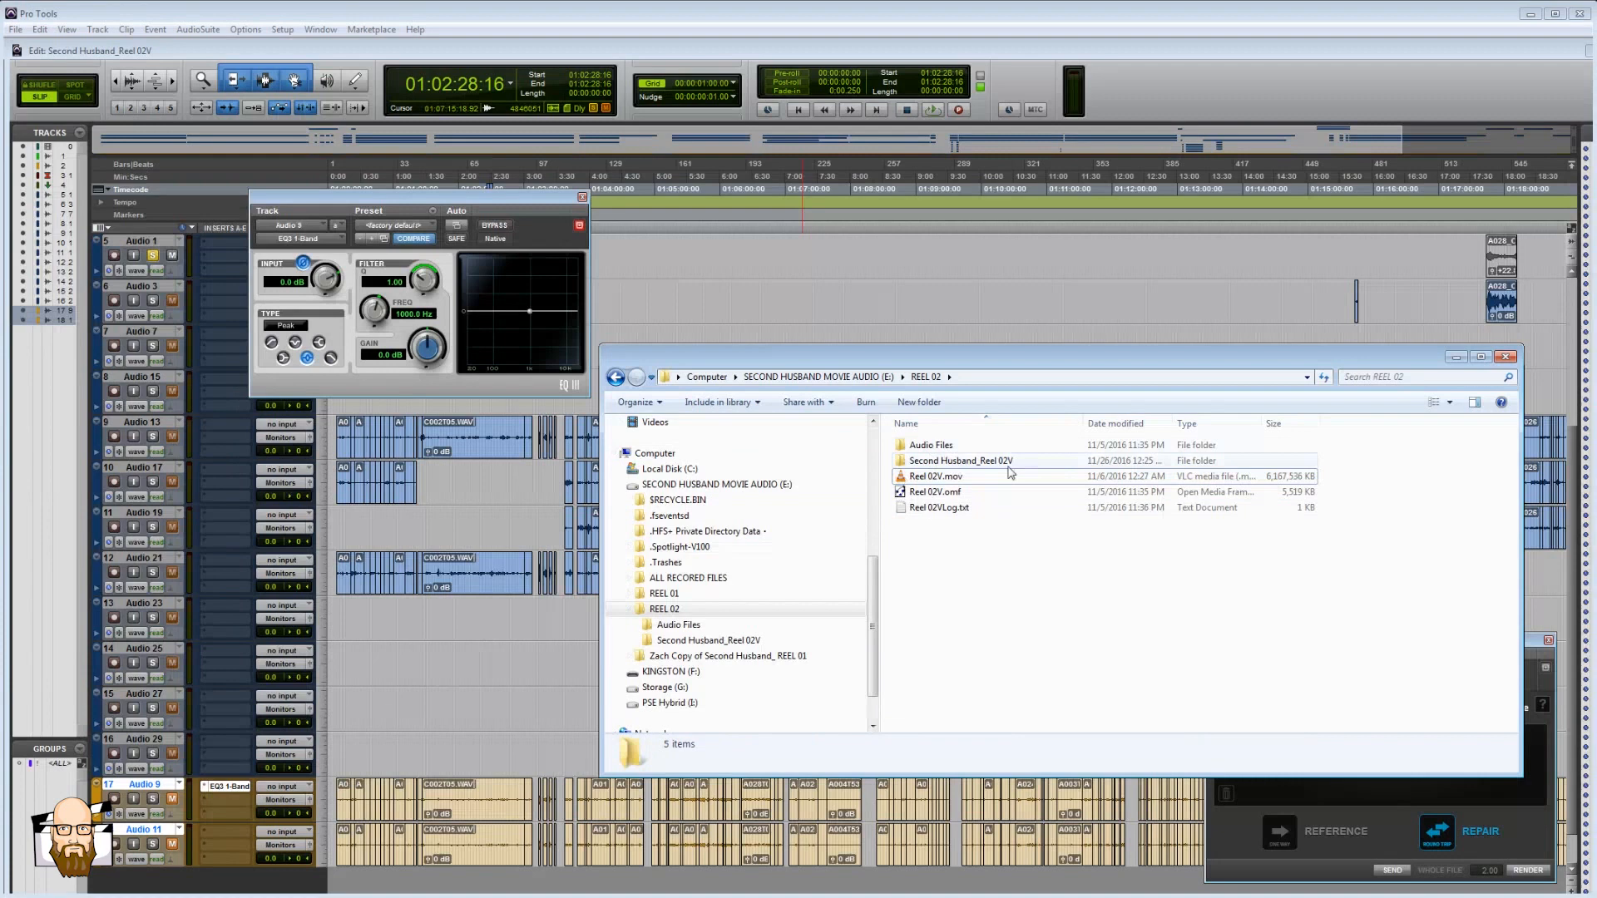
{"action": "left_click", "coordinate": [956, 497]}
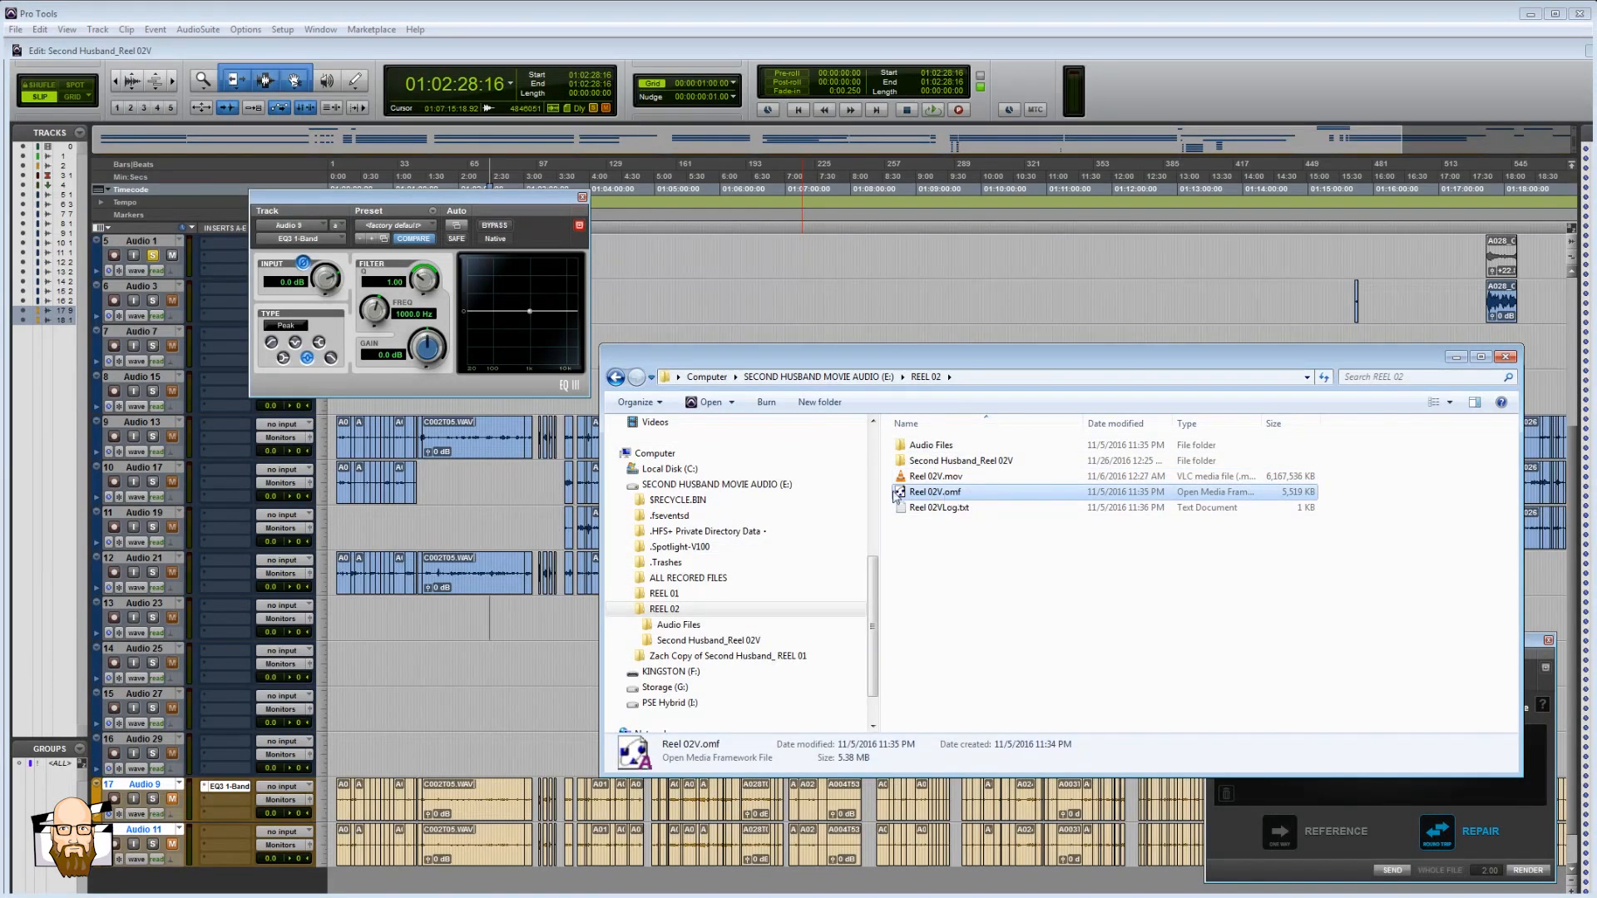
{"action": "left_click_drag", "start_coordinate": [896, 494], "coordinate": [119, 441]}
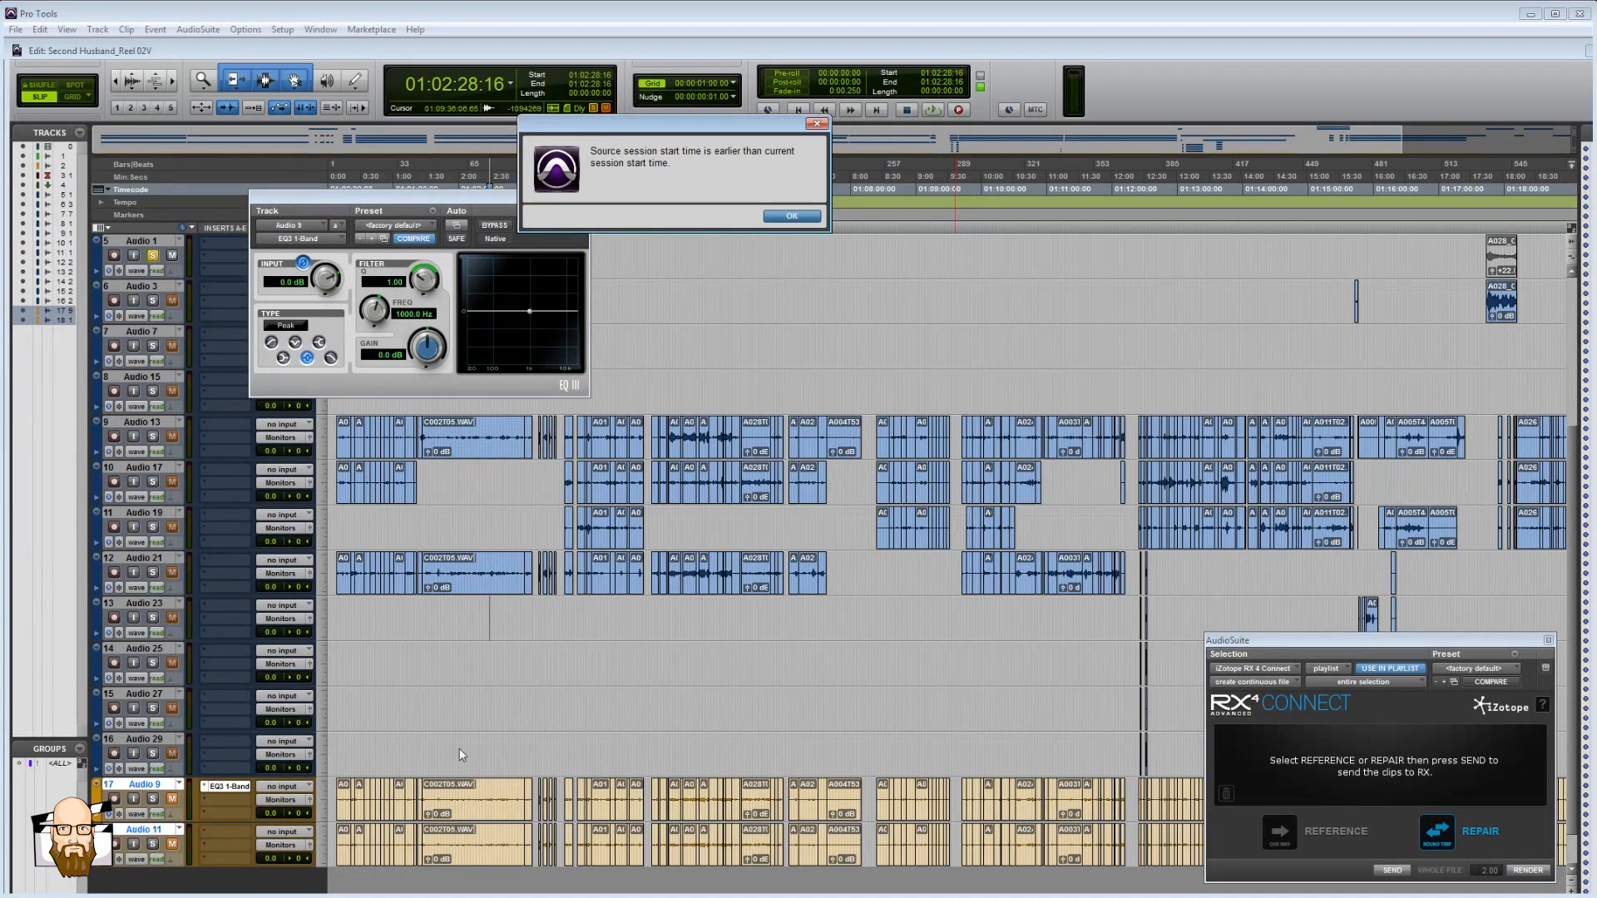
- Import the OMF's audio as new tracks with the offered settings and choose Manually Find & Relink for the missing files
{"action": "left_click", "coordinate": [809, 220]}
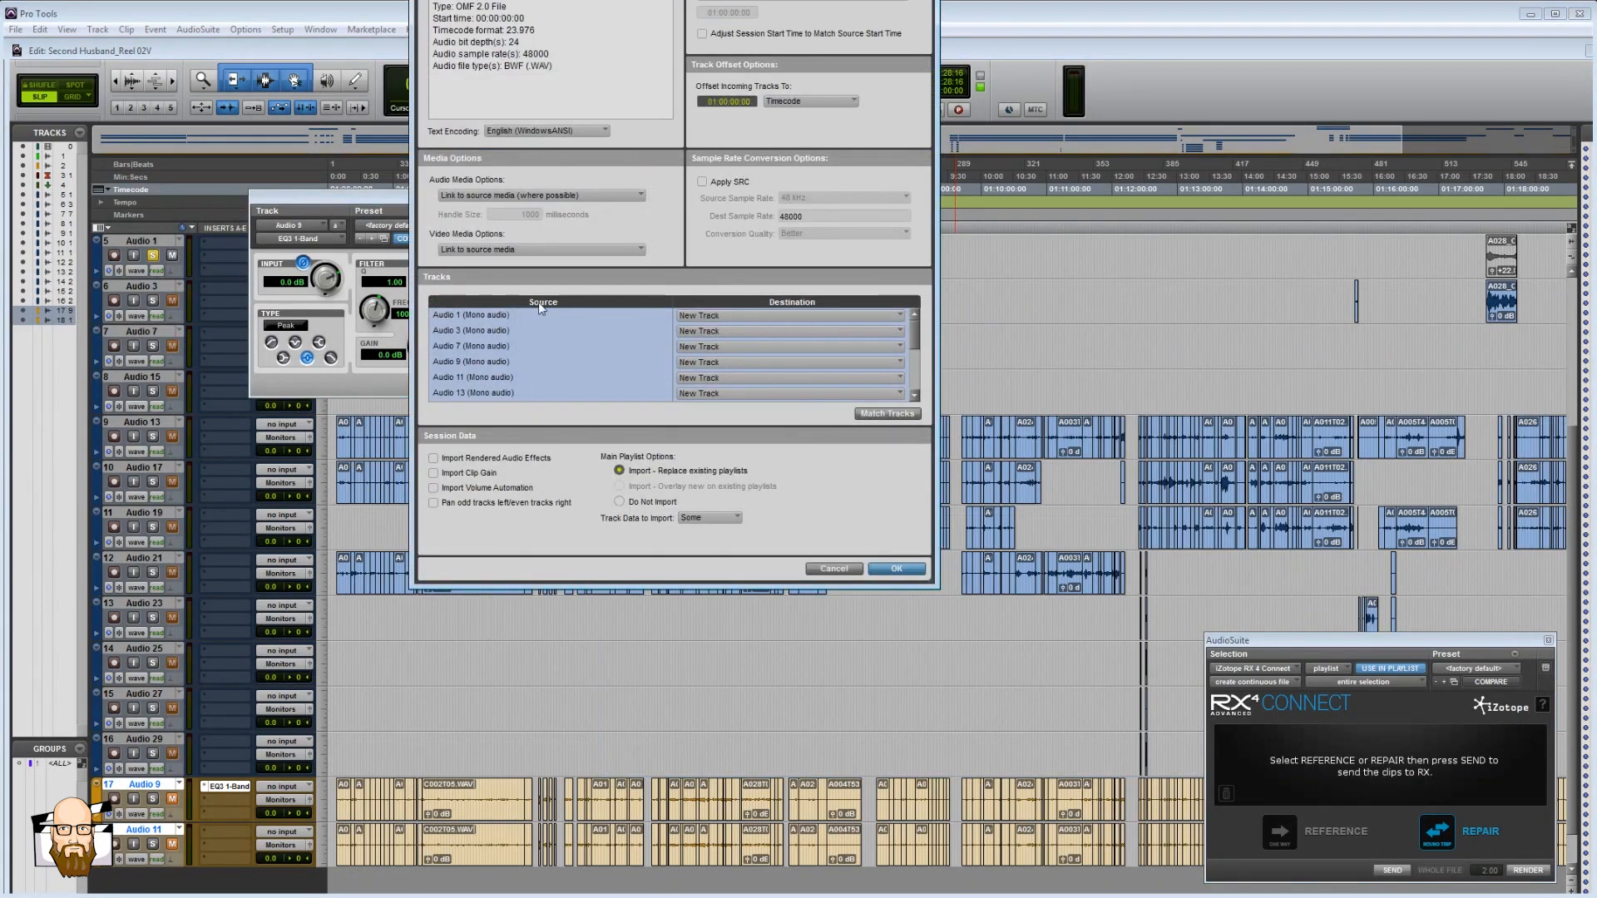
{"action": "key", "text": "Return"}
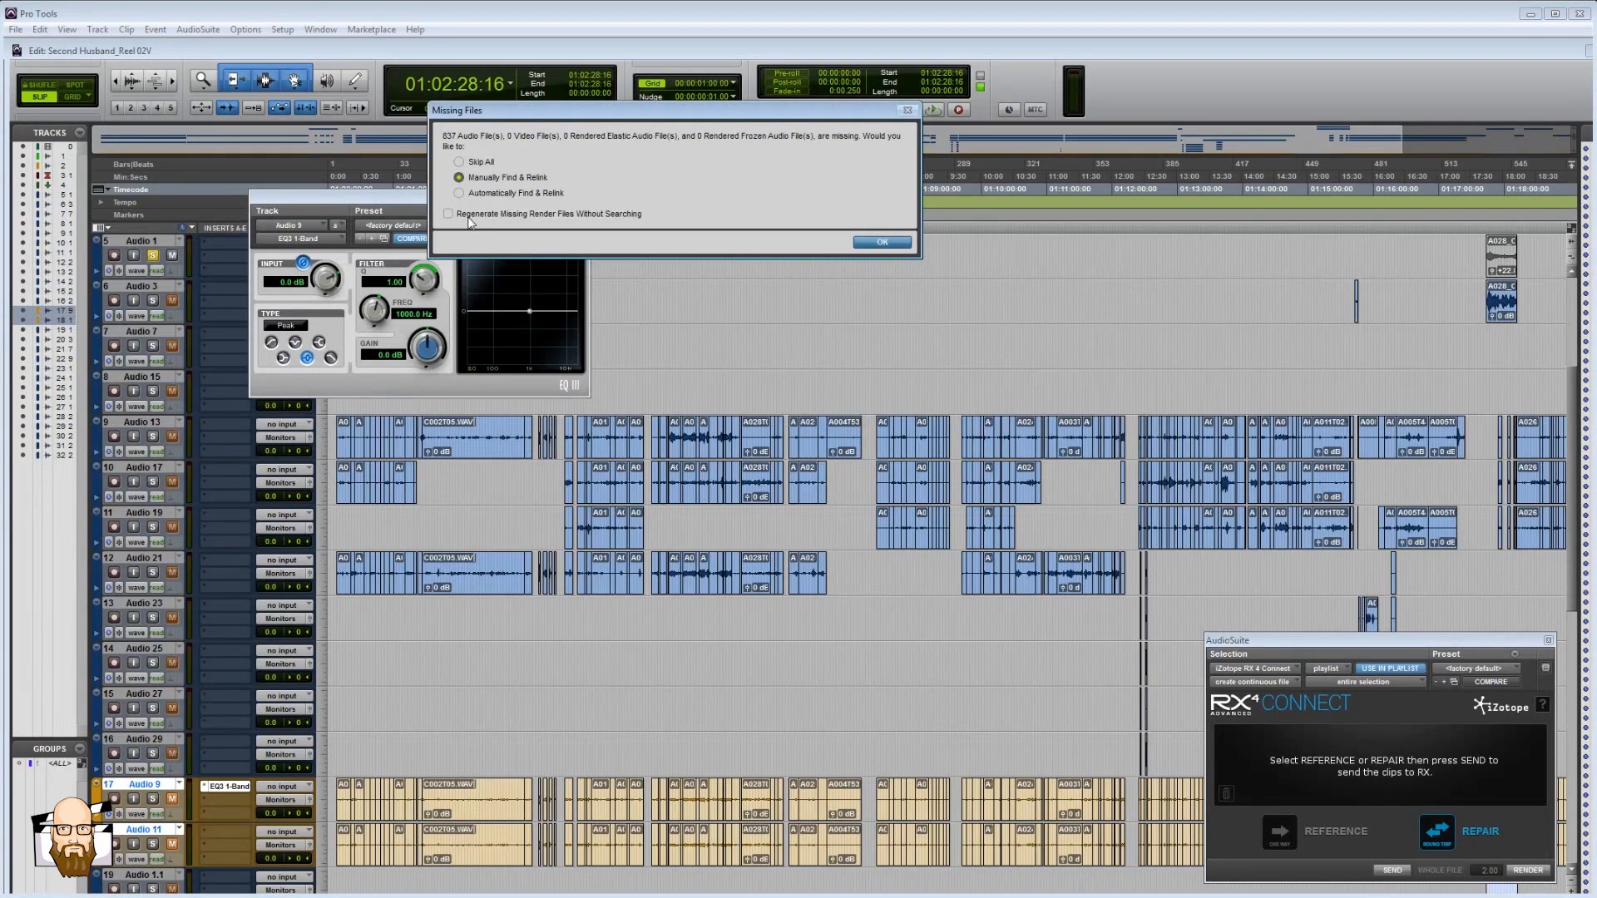
{"action": "left_click", "coordinate": [882, 242]}
- Open the Relink window and set the REEL 02 folder on the SECOND HUSBAND MOVIE drive as the area to search
{"action": "left_click", "coordinate": [319, 29]}
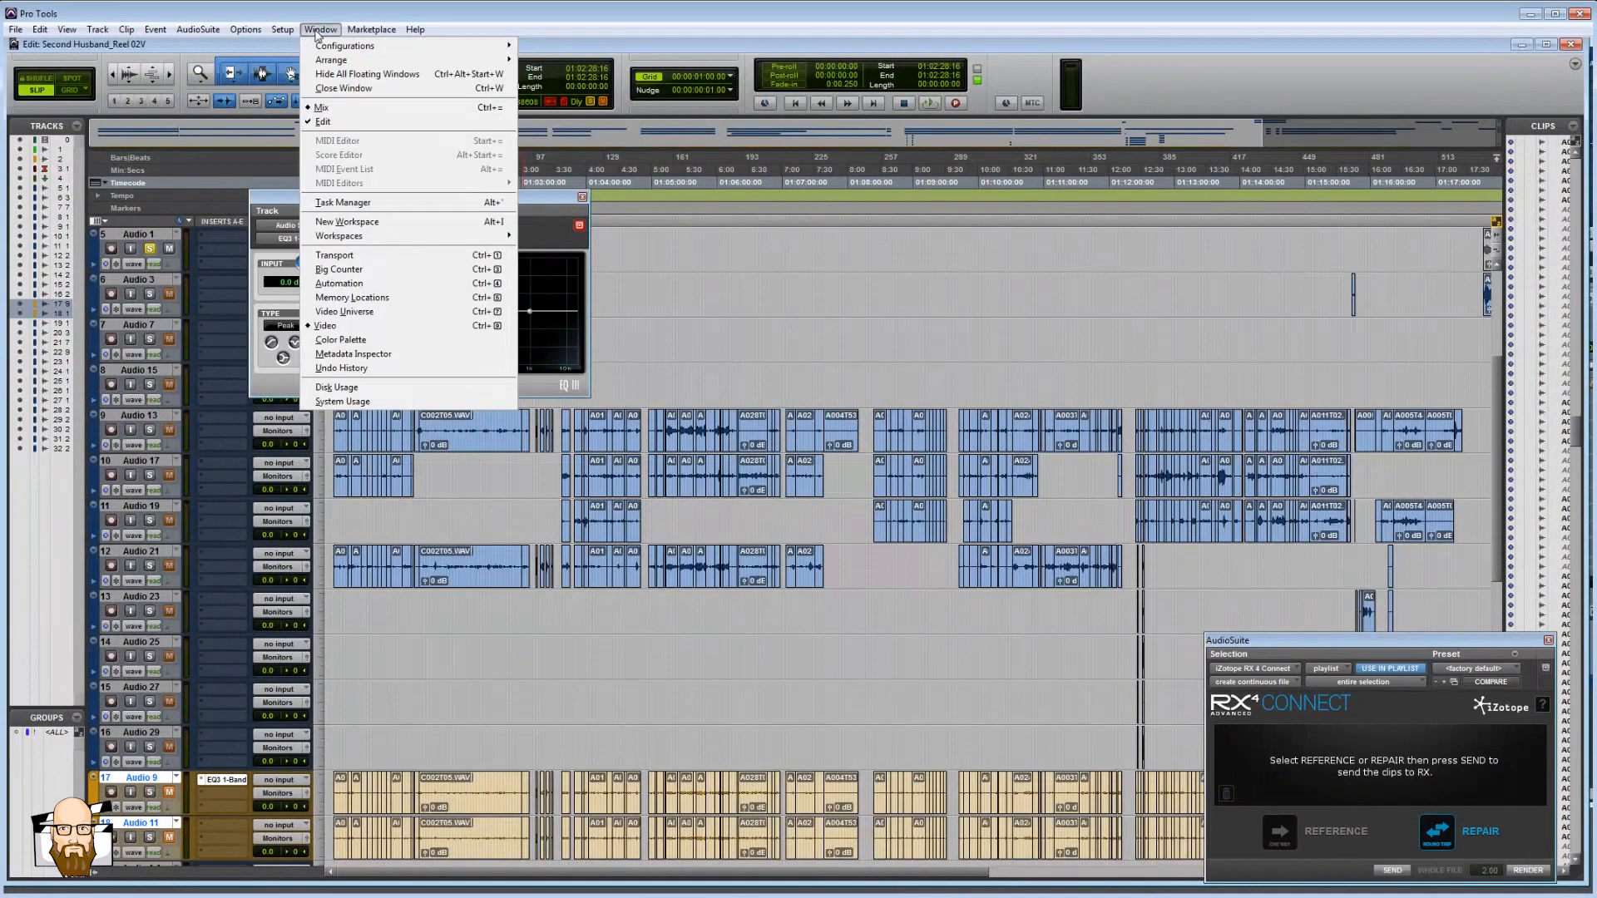
{"action": "mouse_move", "coordinate": [340, 236]}
{"action": "left_click", "coordinate": [556, 283]}
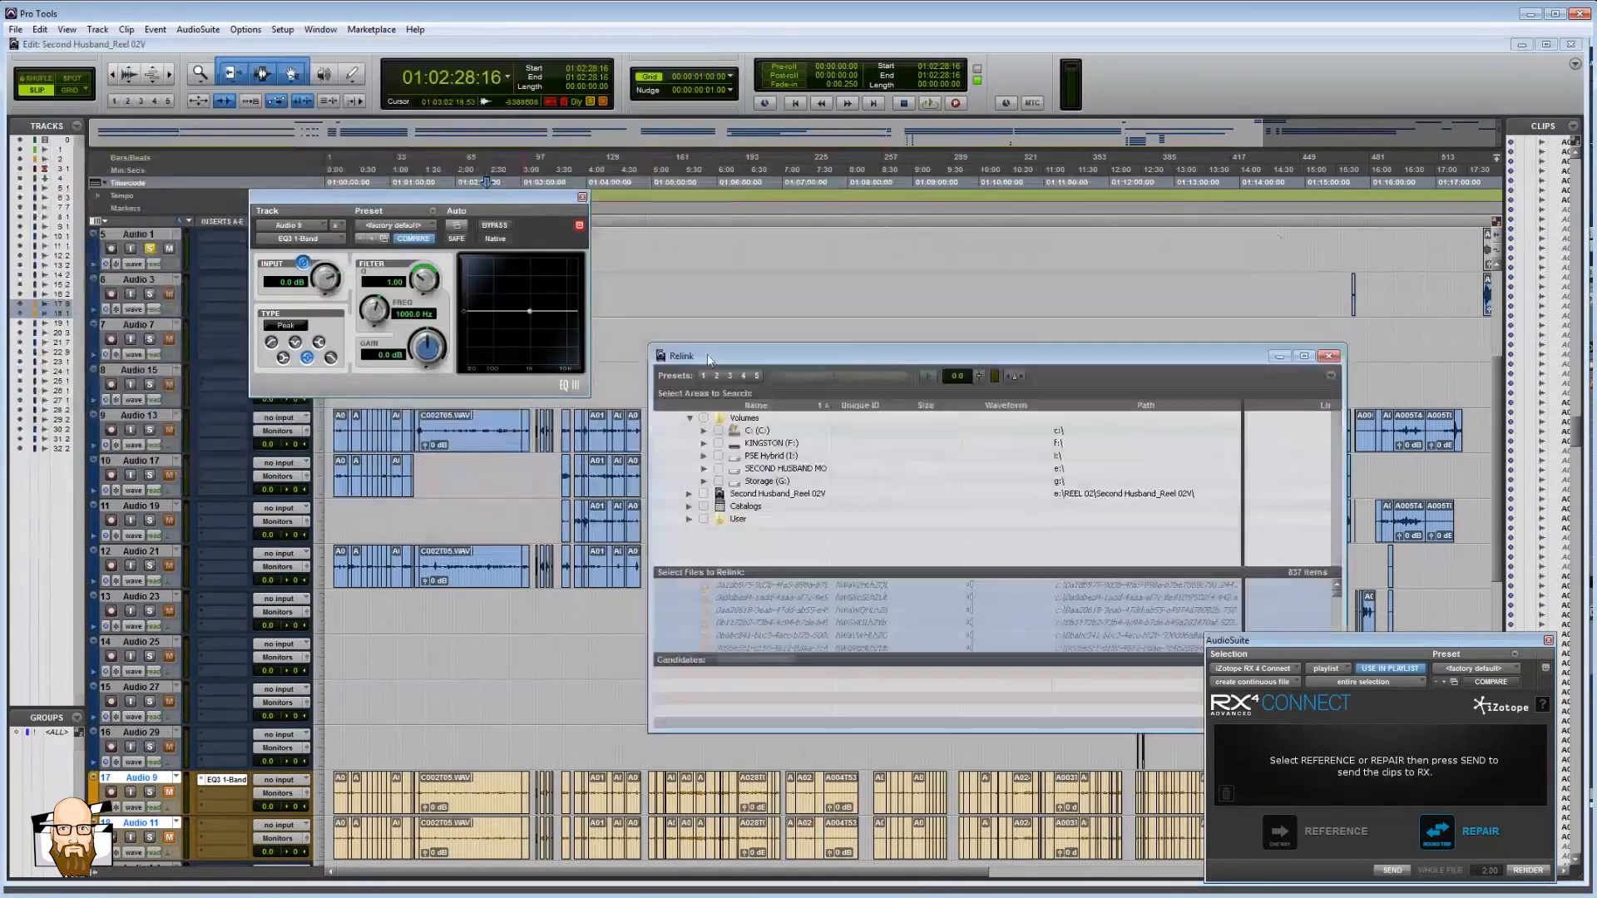
{"action": "left_click_drag", "start_coordinate": [831, 354], "coordinate": [568, 410]}
{"action": "left_click", "coordinate": [443, 523]}
{"action": "left_click", "coordinate": [470, 561]}
- Select all missing files in the relink list and find their links, accepting the linking options
{"action": "left_click", "coordinate": [509, 639]}
{"action": "left_click_drag", "start_coordinate": [1074, 649], "coordinate": [1074, 696]}
{"action": "left_click", "coordinate": [524, 701], "text": "shift"}
{"action": "left_click", "coordinate": [561, 429]}
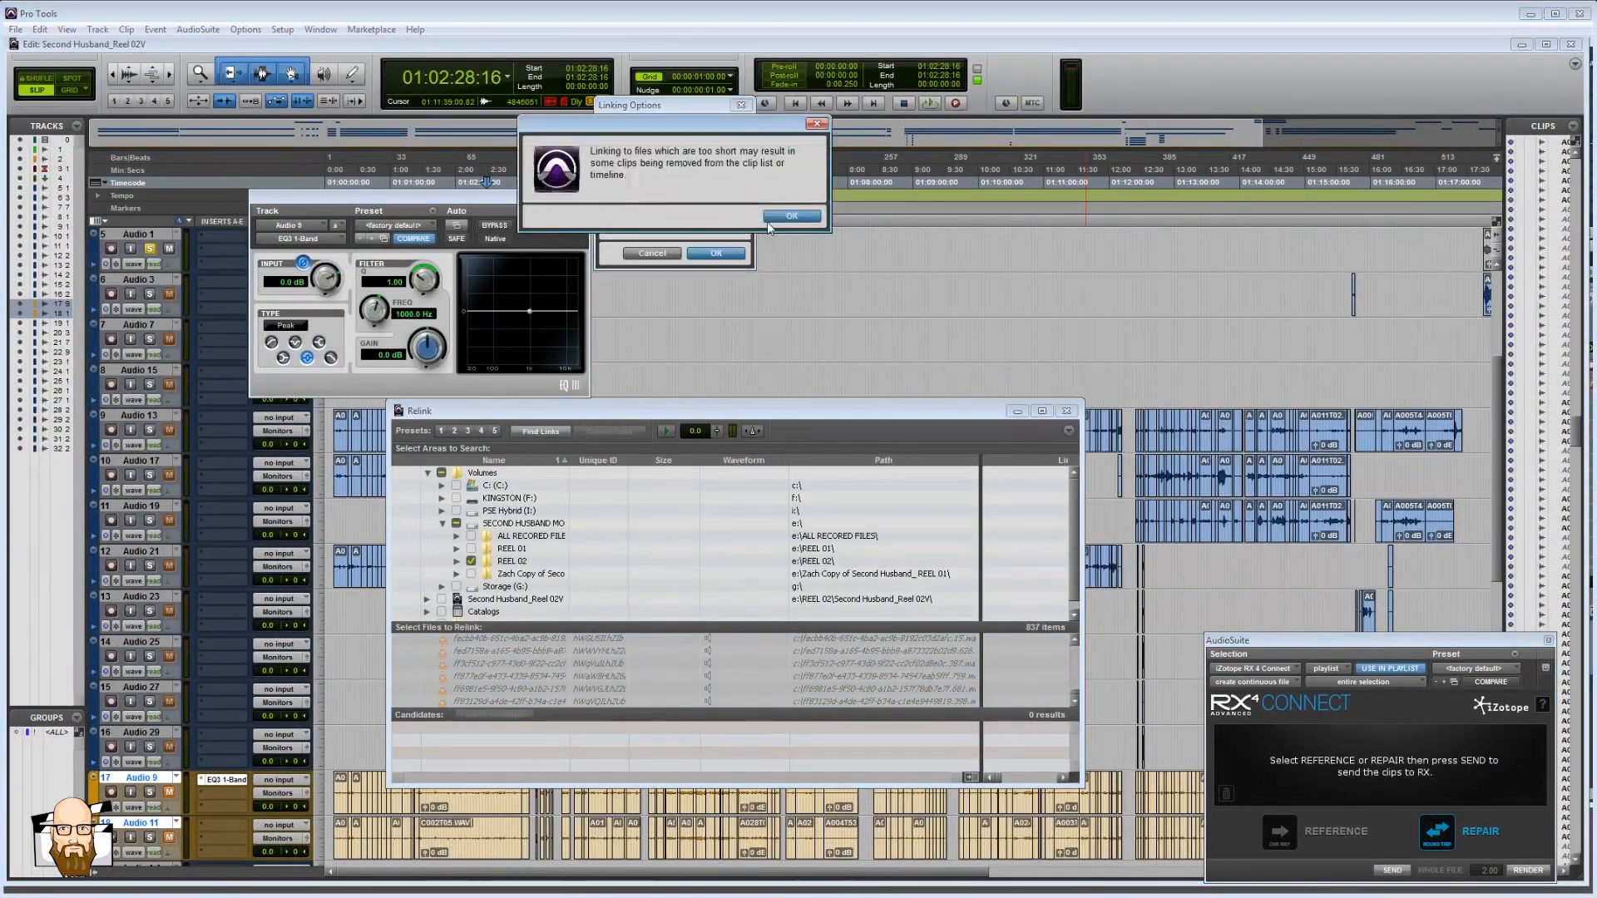
{"action": "left_click", "coordinate": [782, 208]}
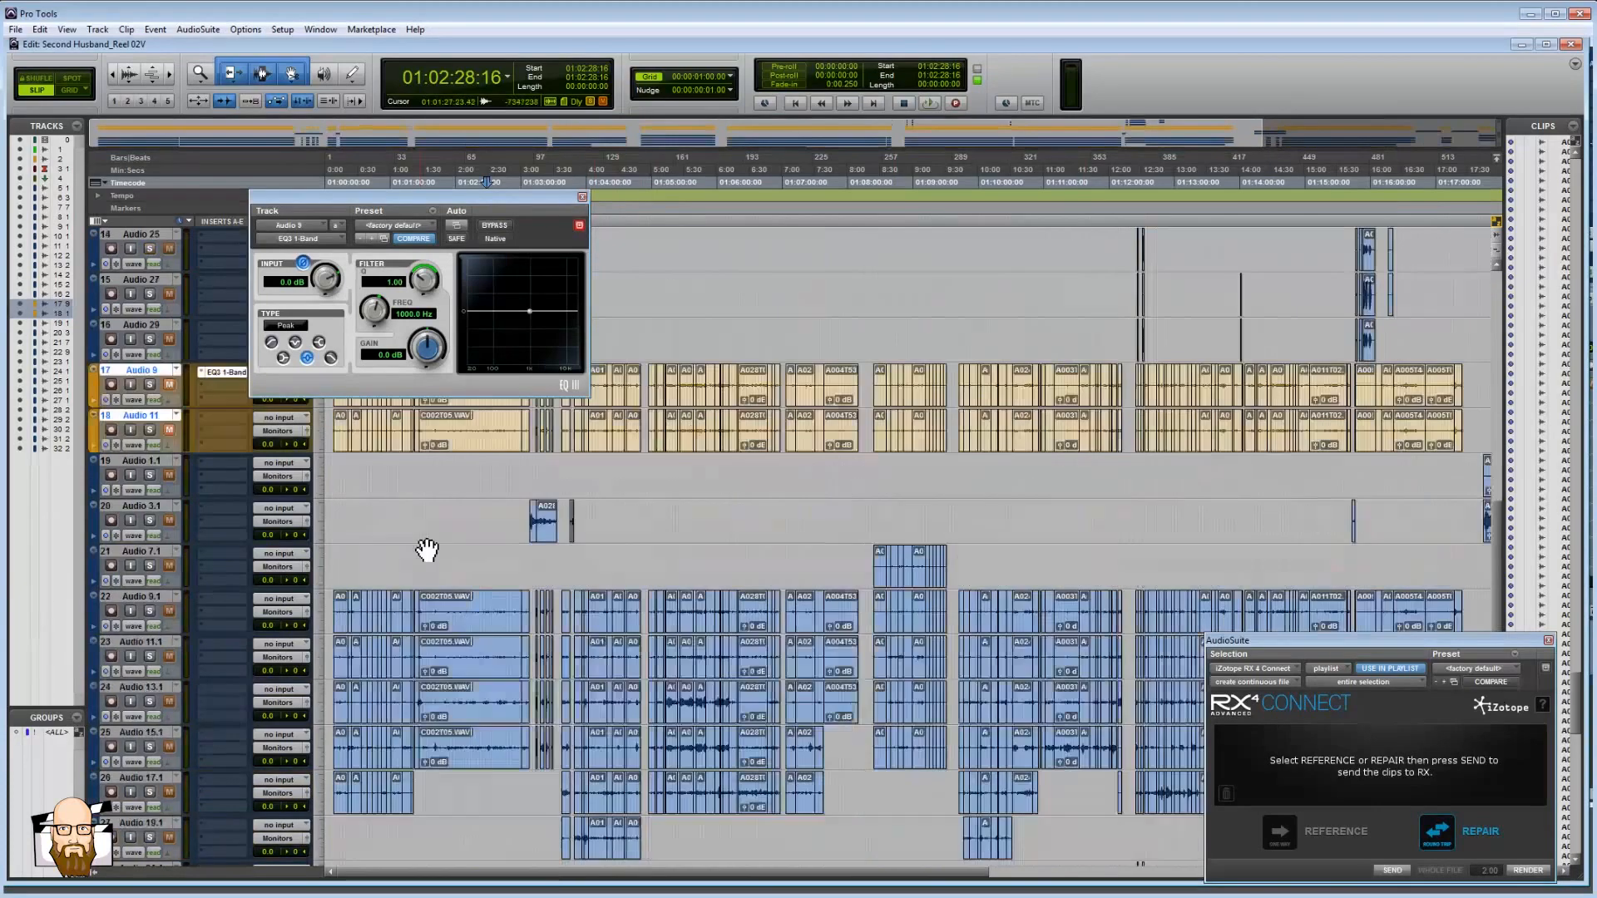
- Select the section from 01:02:06:04 to 01:02:28:16 on the imported Audio 9.1 track
{"action": "left_click_drag", "start_coordinate": [697, 428], "coordinate": [654, 430]}
{"action": "scroll", "coordinate": [925, 514], "scroll_direction": "up", "scroll_amount": 4}
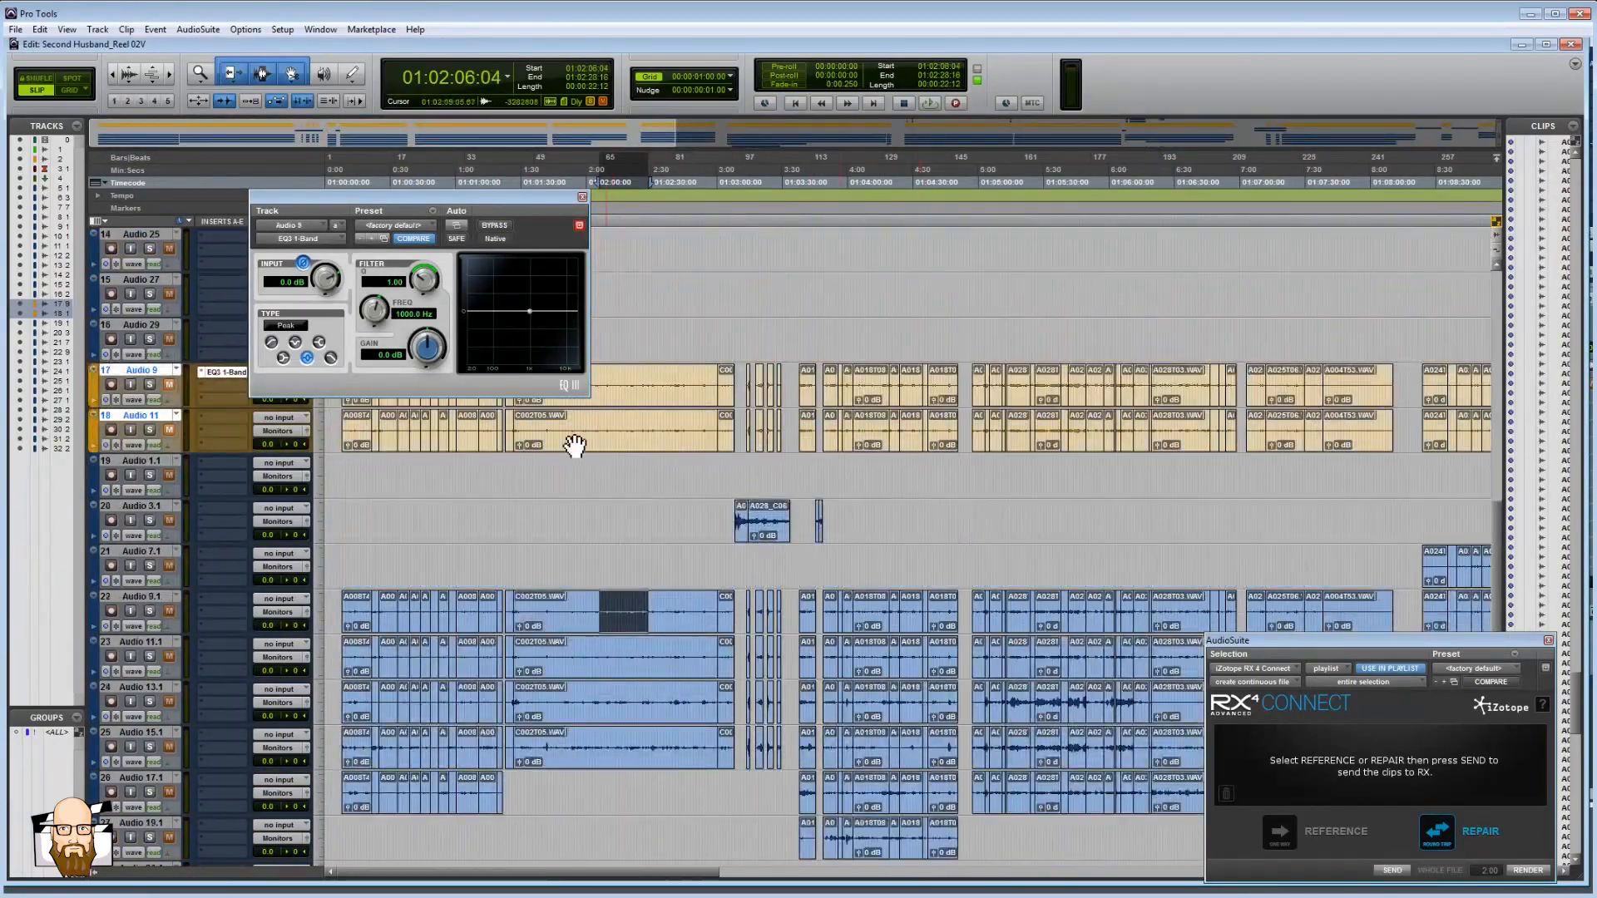
{"action": "key", "text": "r"}
- Select the imported tracks Audio 1.1 through Audio 29.1 and set their color to None
{"action": "left_click", "coordinate": [158, 459]}
{"action": "scroll", "coordinate": [868, 455], "scroll_direction": "down", "scroll_amount": 2}
{"action": "key", "text": "r"}
{"action": "key", "text": "r"}
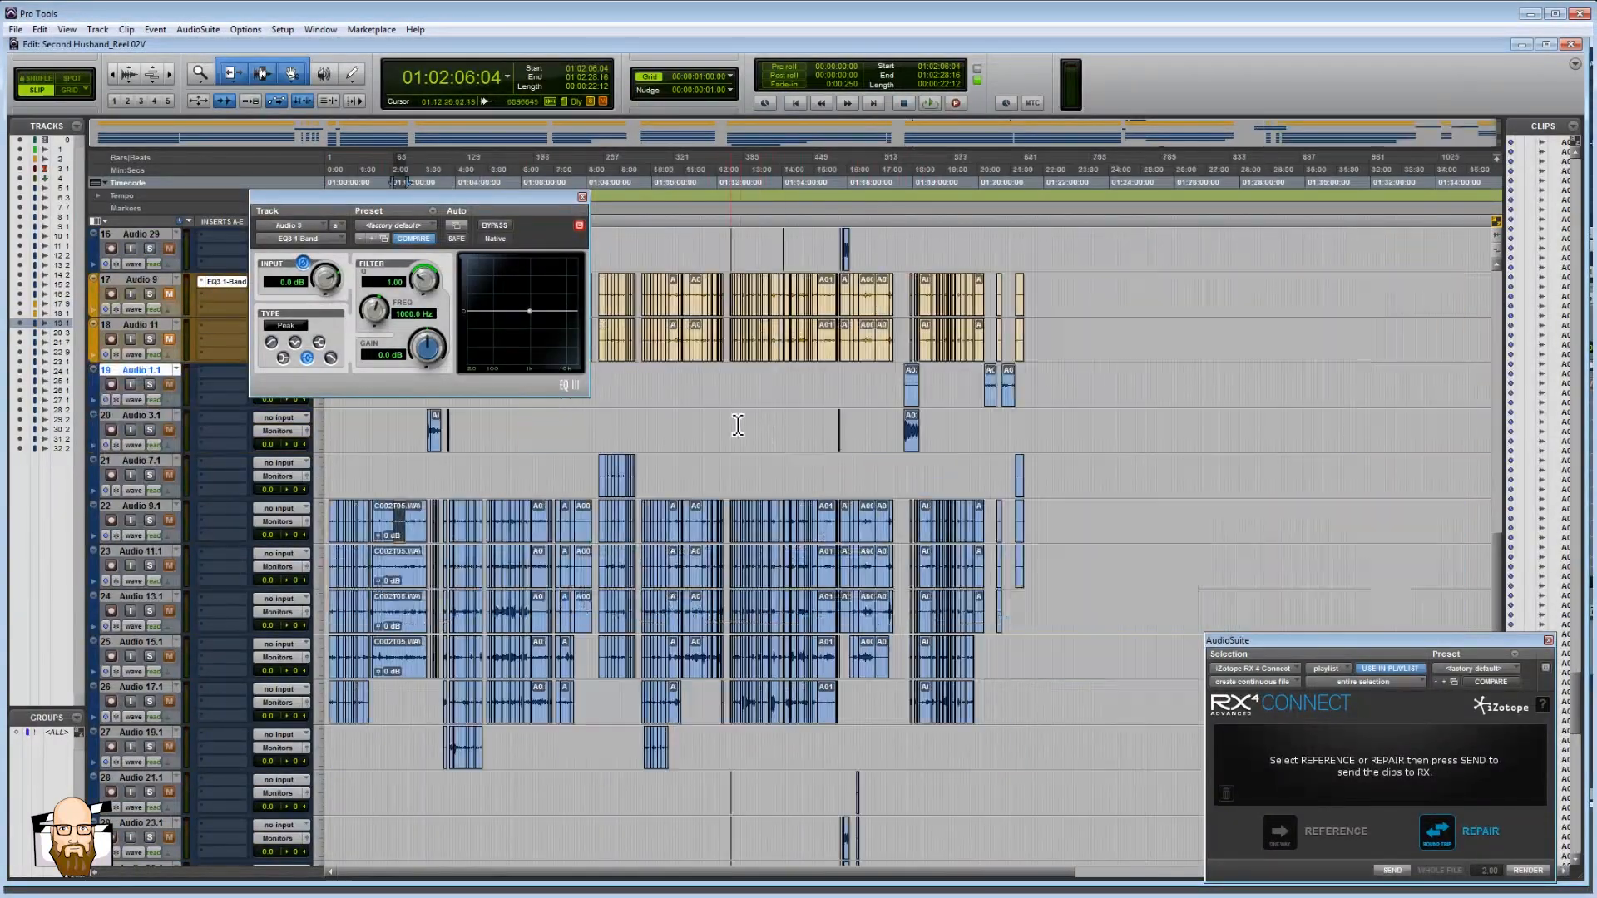
{"action": "scroll", "coordinate": [263, 497], "scroll_direction": "down", "scroll_amount": 5}
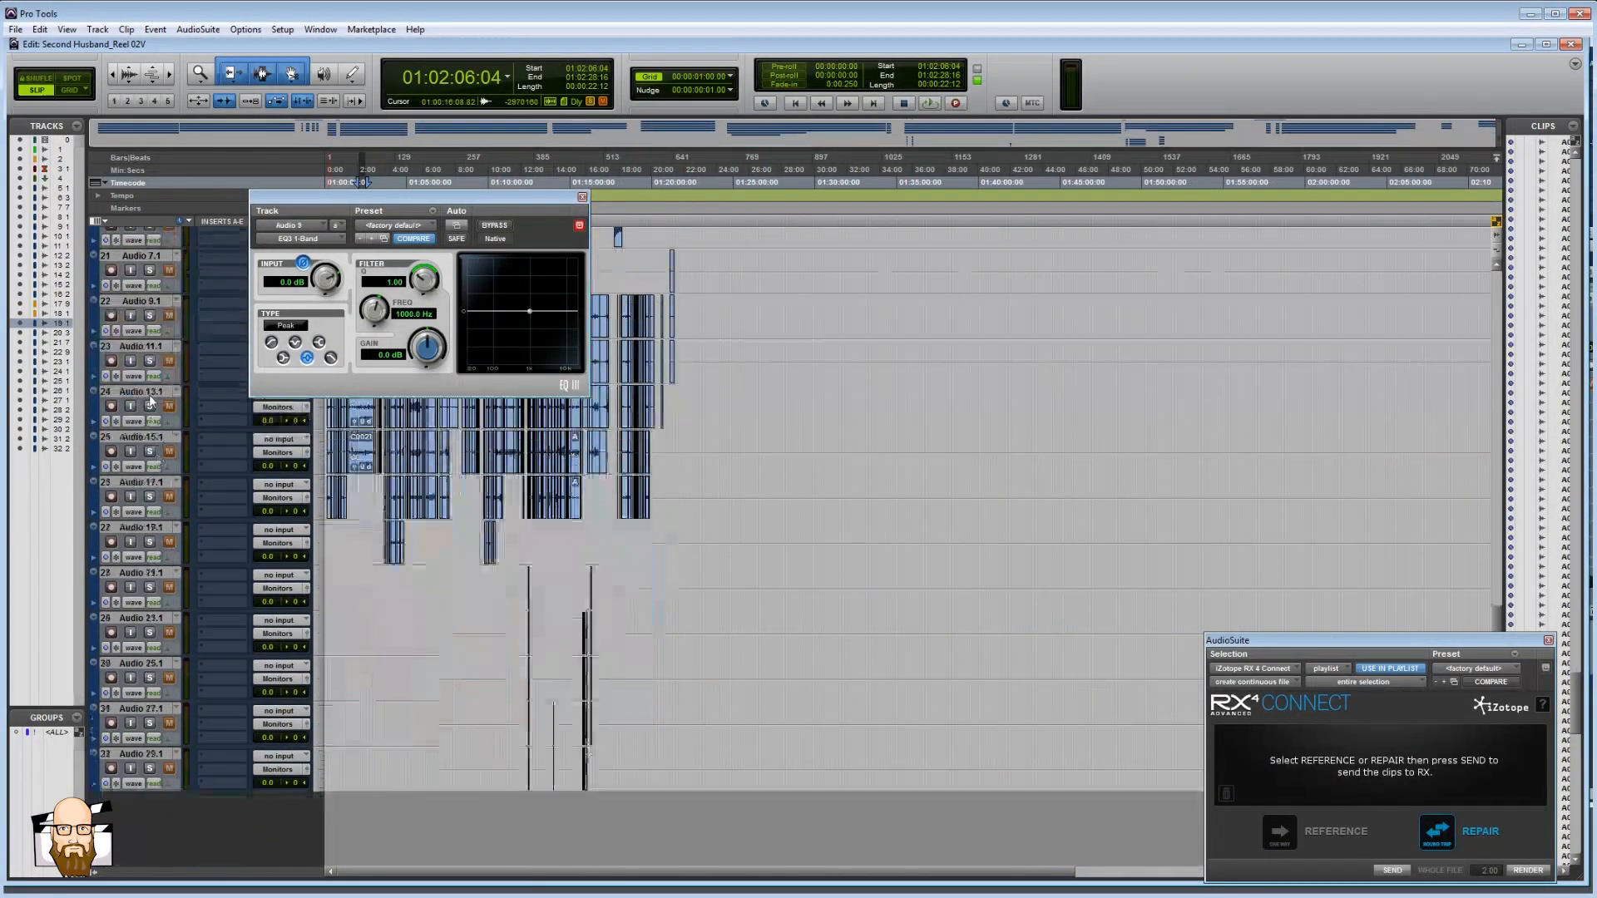
{"action": "left_click", "coordinate": [149, 751], "text": "shift"}
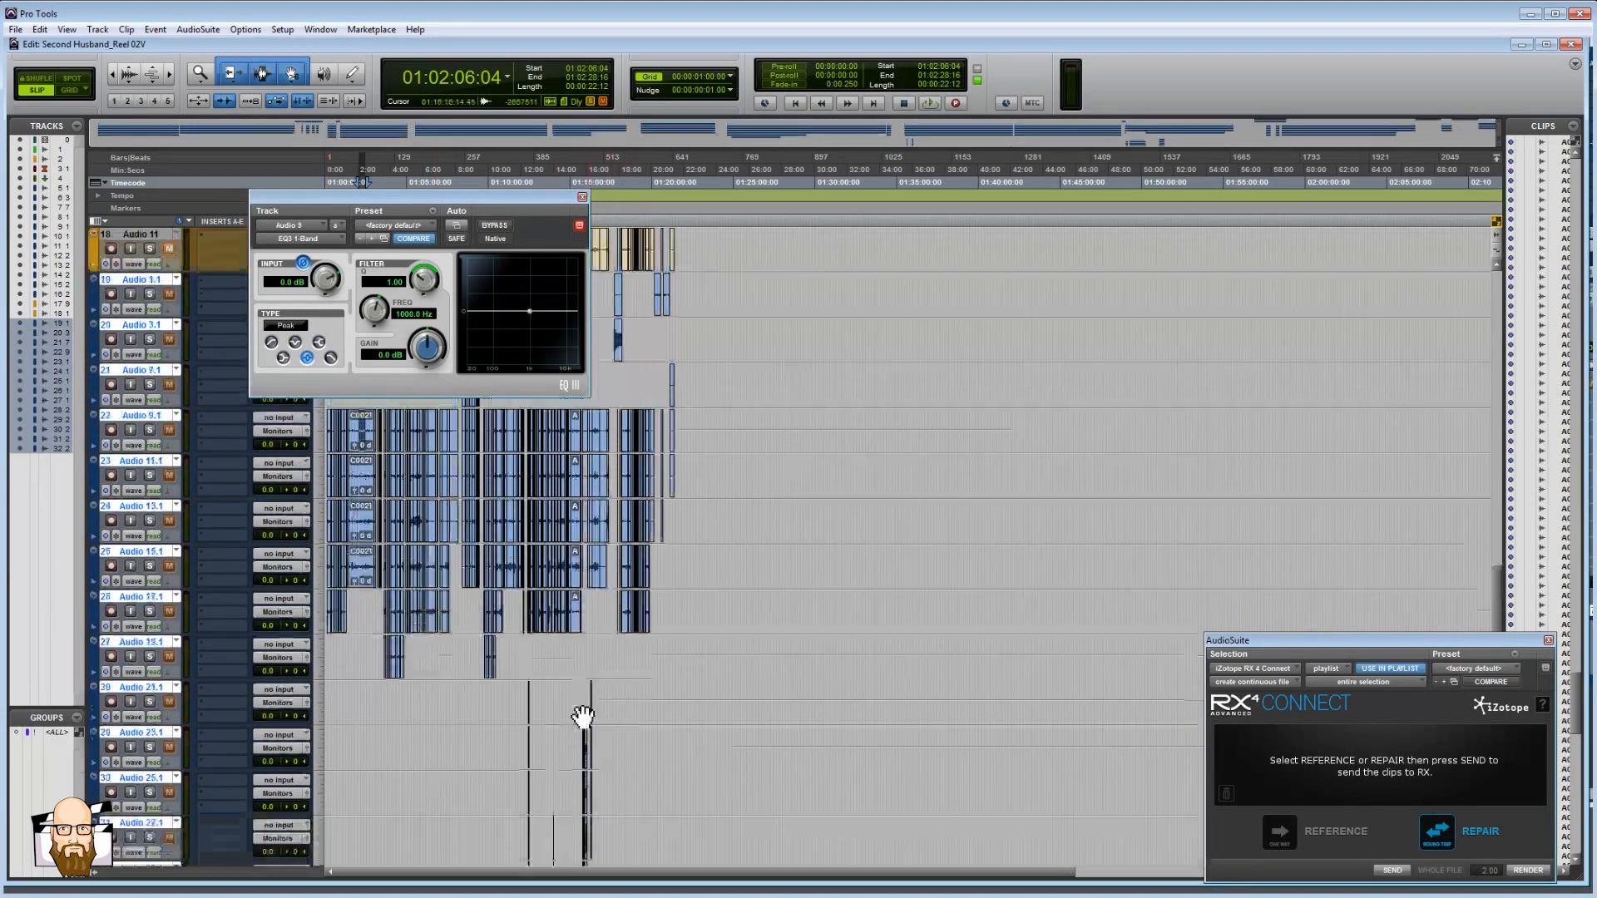
{"action": "scroll", "coordinate": [549, 732], "scroll_direction": "up", "scroll_amount": 15}
{"action": "scroll", "coordinate": [513, 683], "scroll_direction": "down", "scroll_amount": 10}
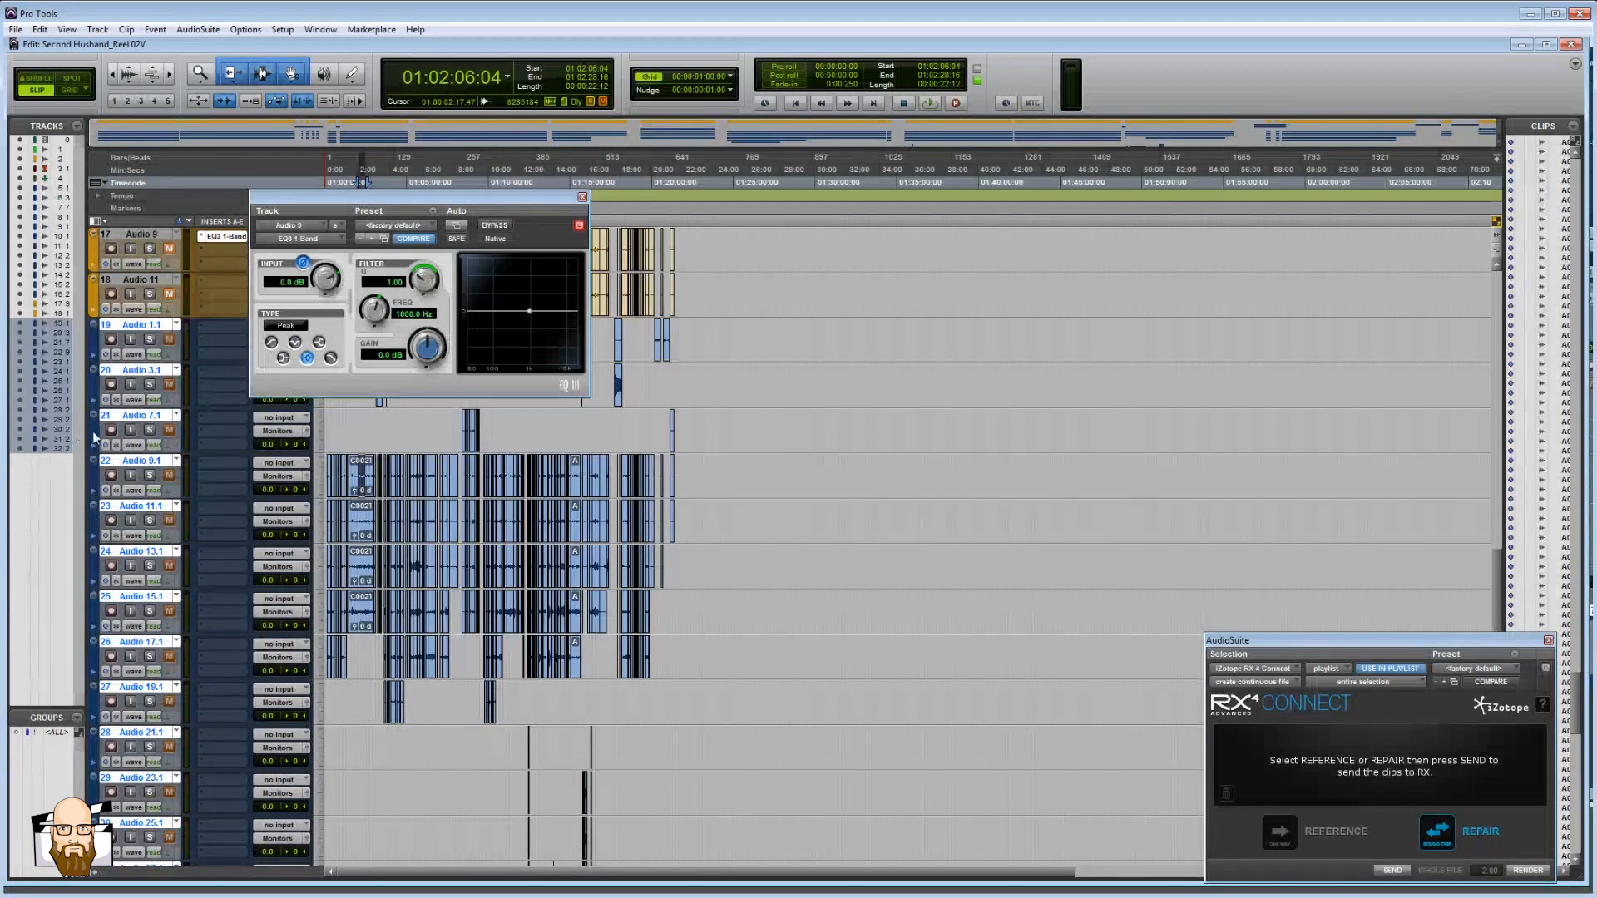
{"action": "double_click", "coordinate": [94, 438]}
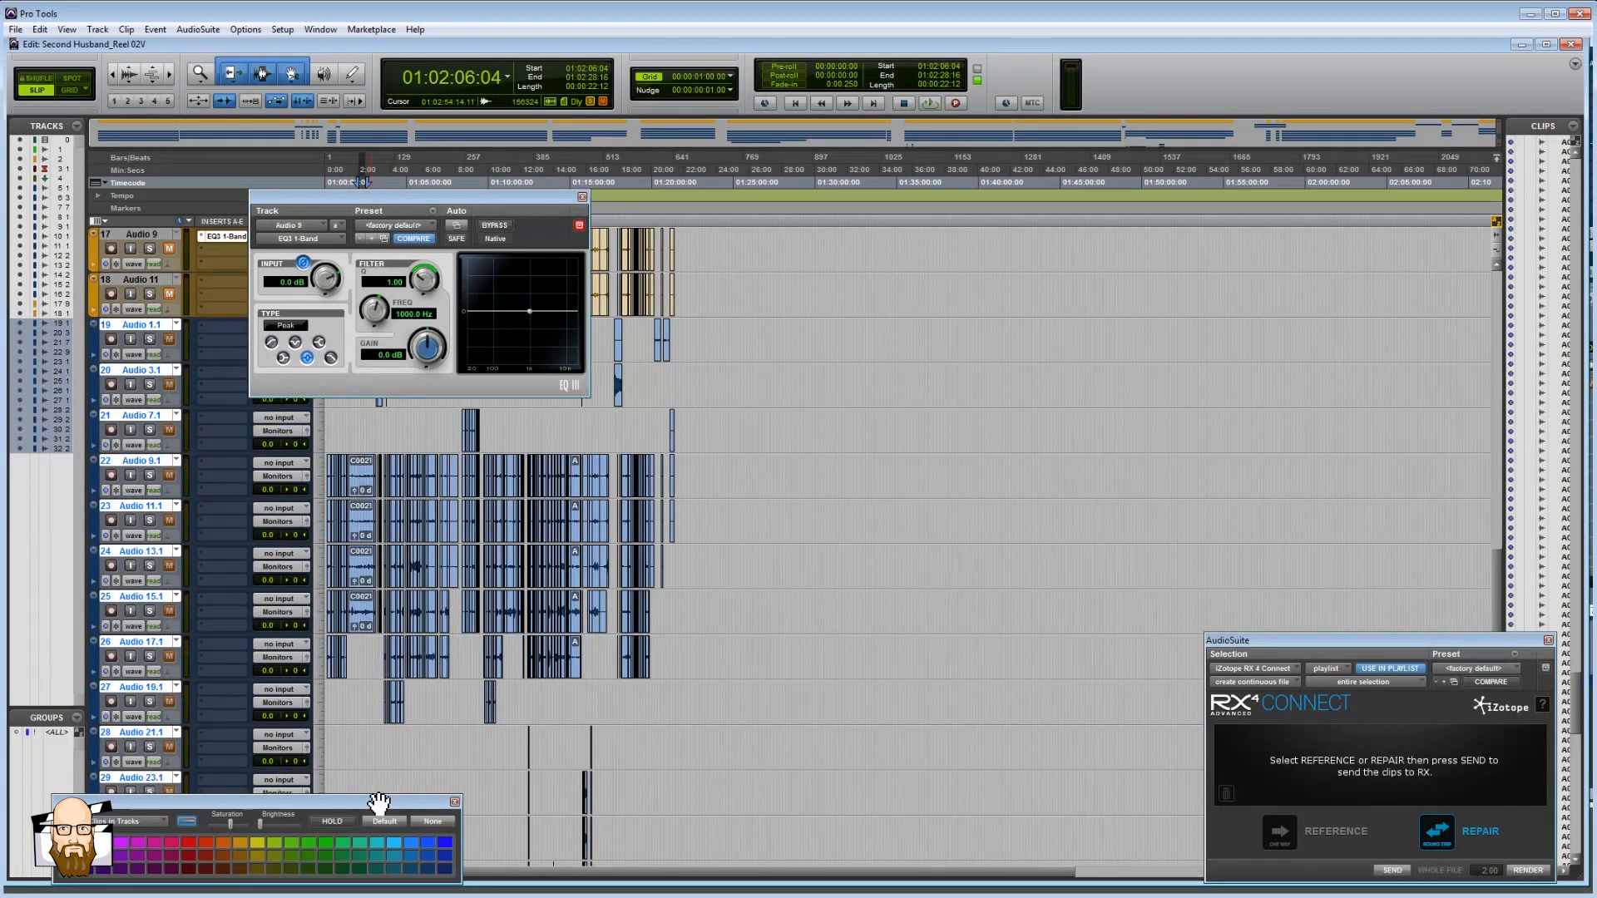
{"action": "left_click_drag", "start_coordinate": [376, 803], "coordinate": [628, 633]}
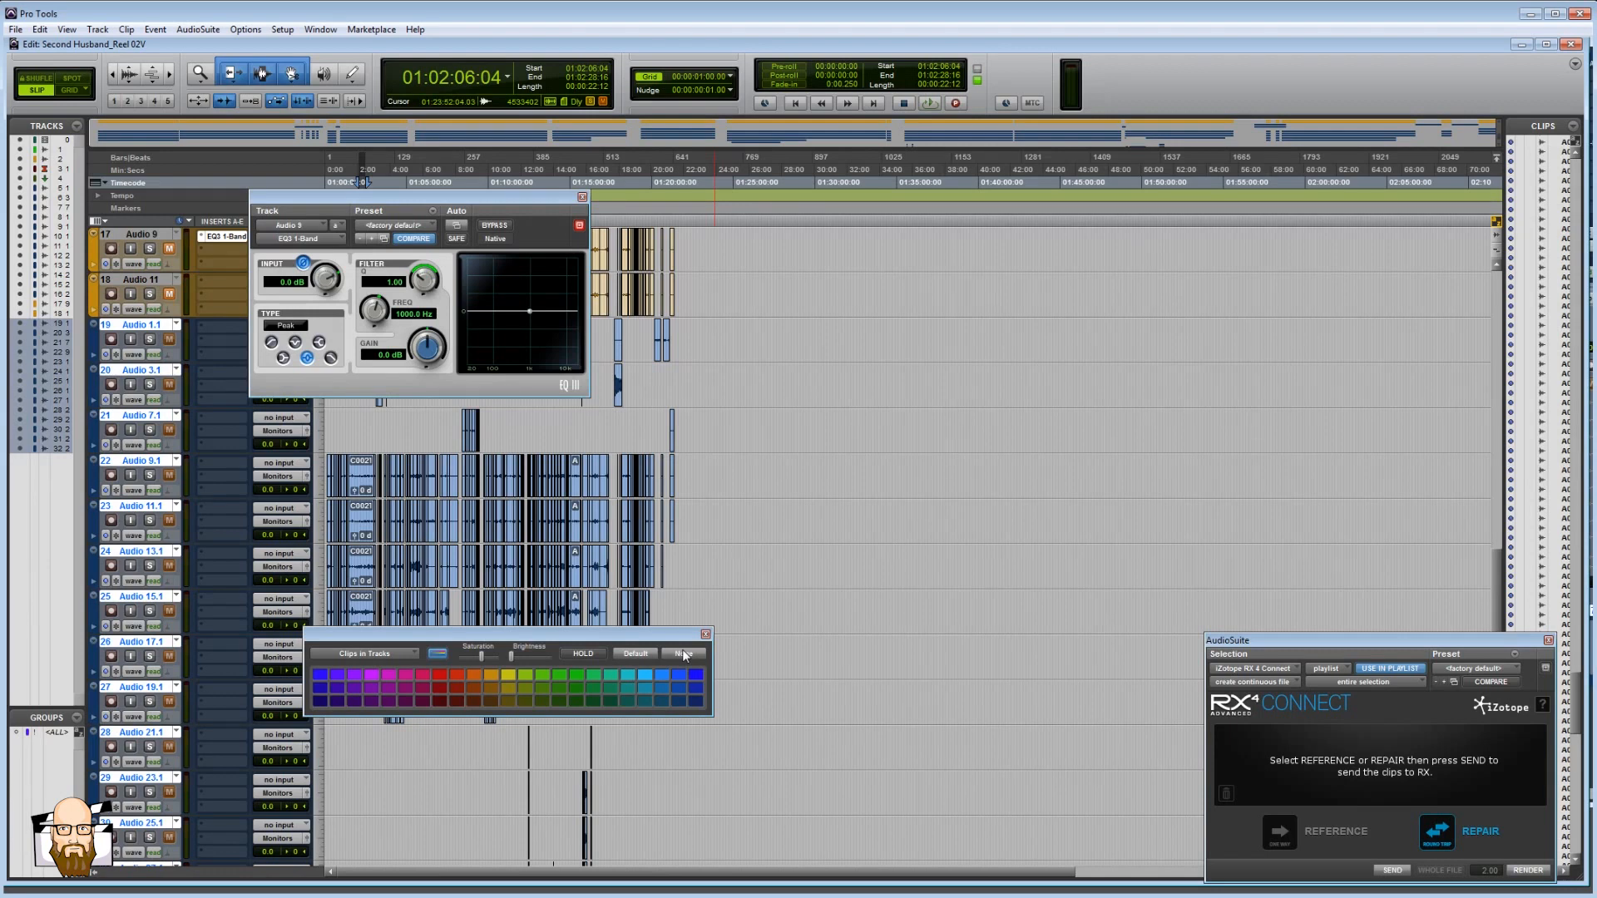
{"action": "left_click", "coordinate": [684, 654]}
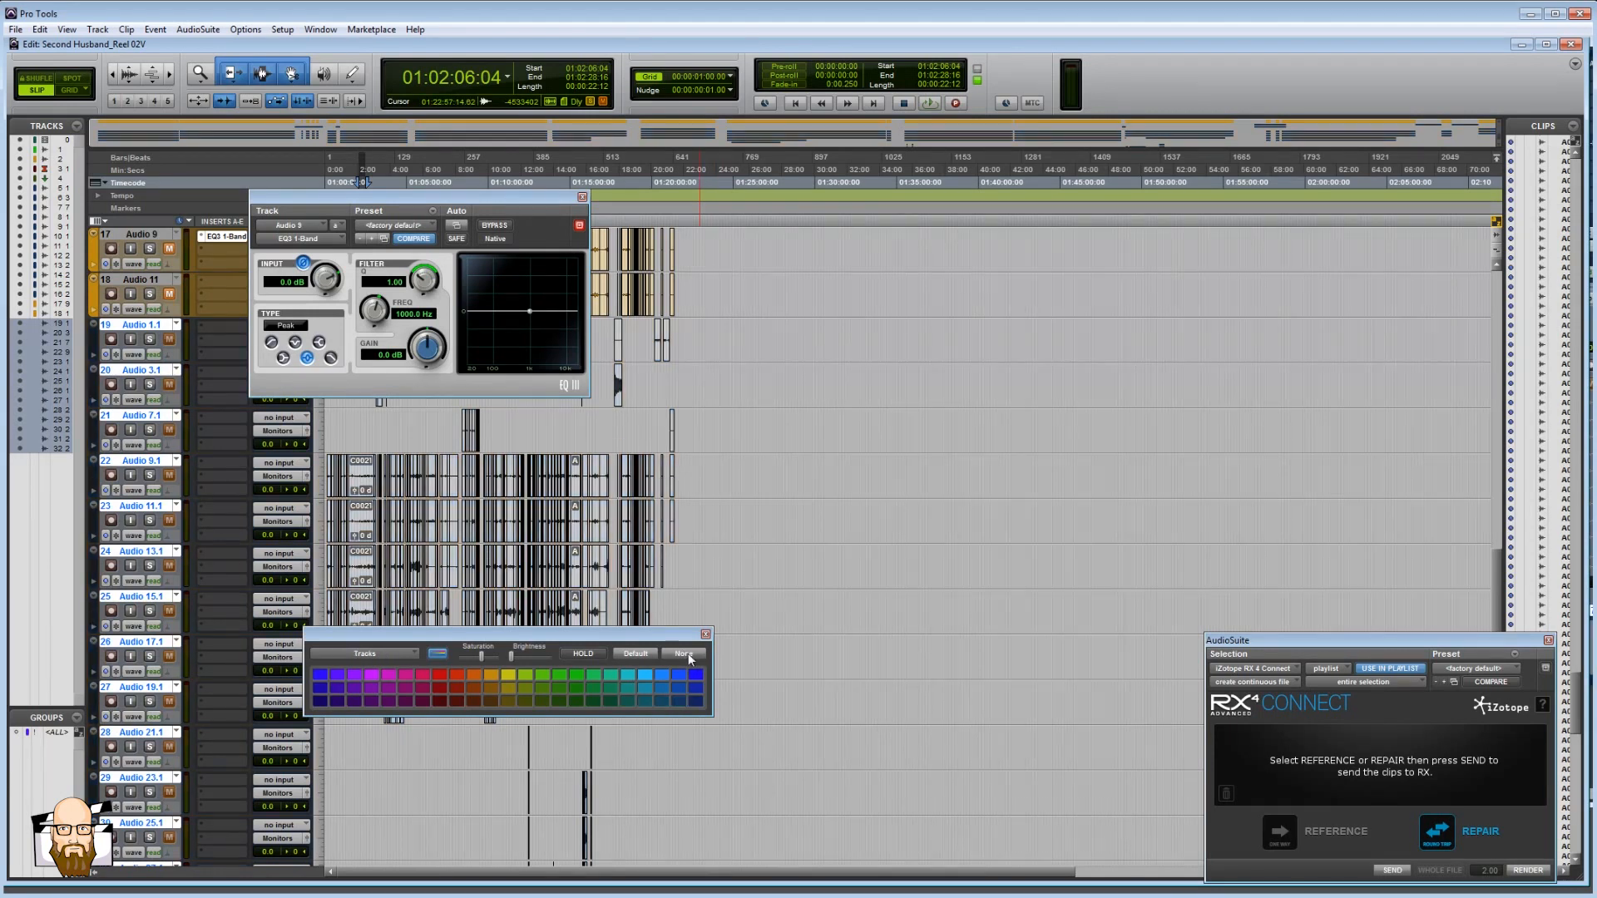
- Make the imported tracks Audio 1.1 through Audio 29.1 inactive and hide them
{"action": "right_click", "coordinate": [146, 330]}
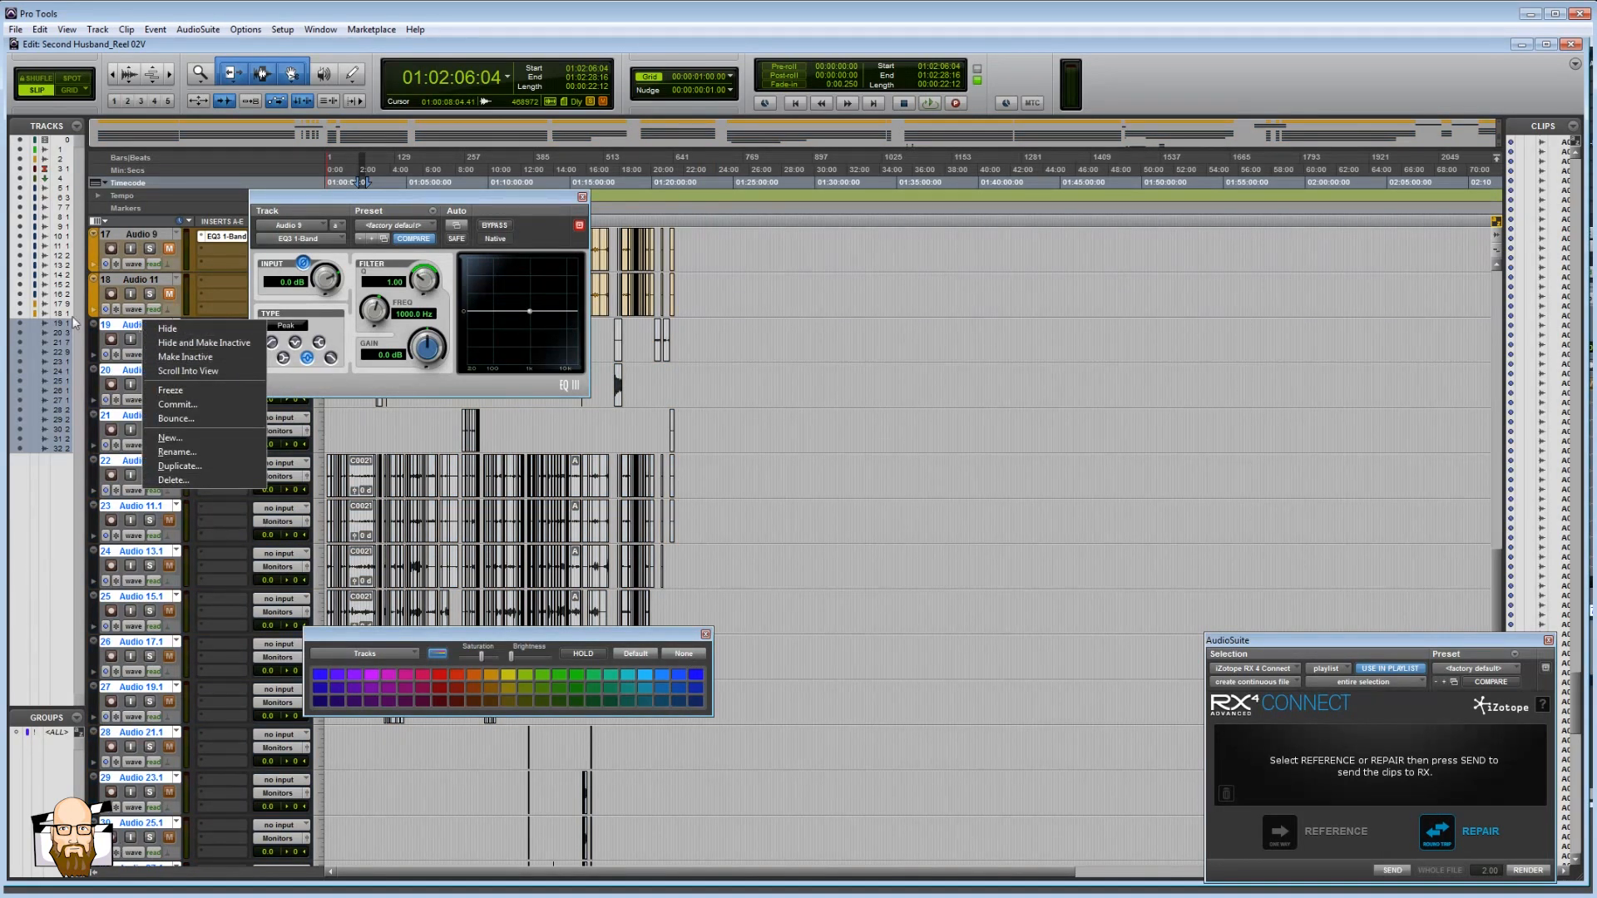
{"action": "left_click", "coordinate": [200, 358]}
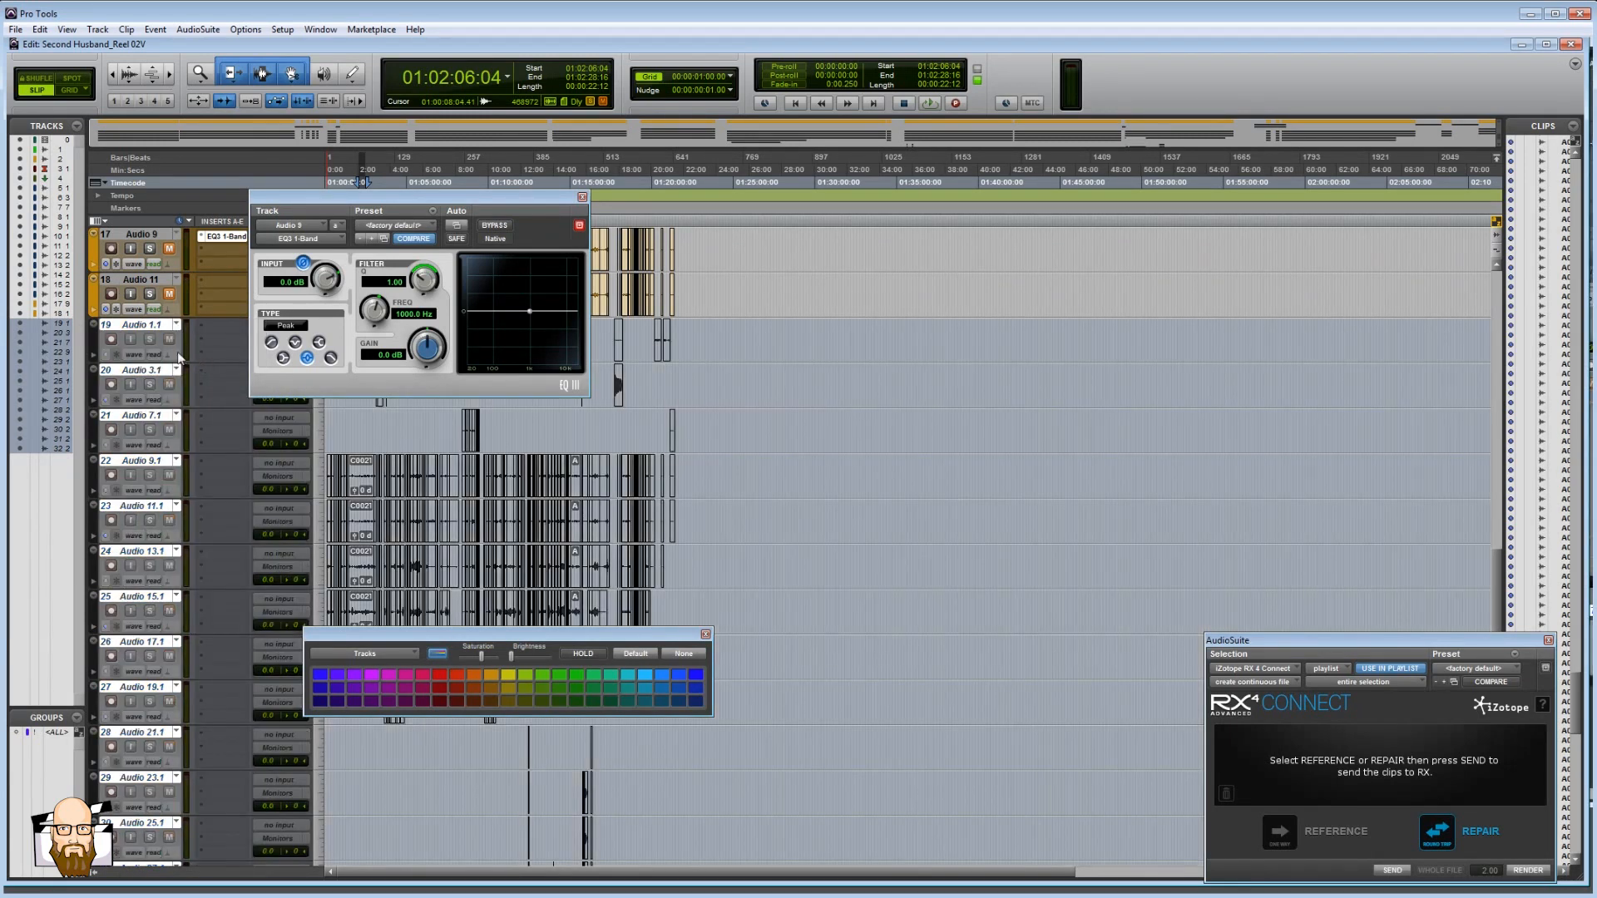
{"action": "right_click", "coordinate": [137, 327]}
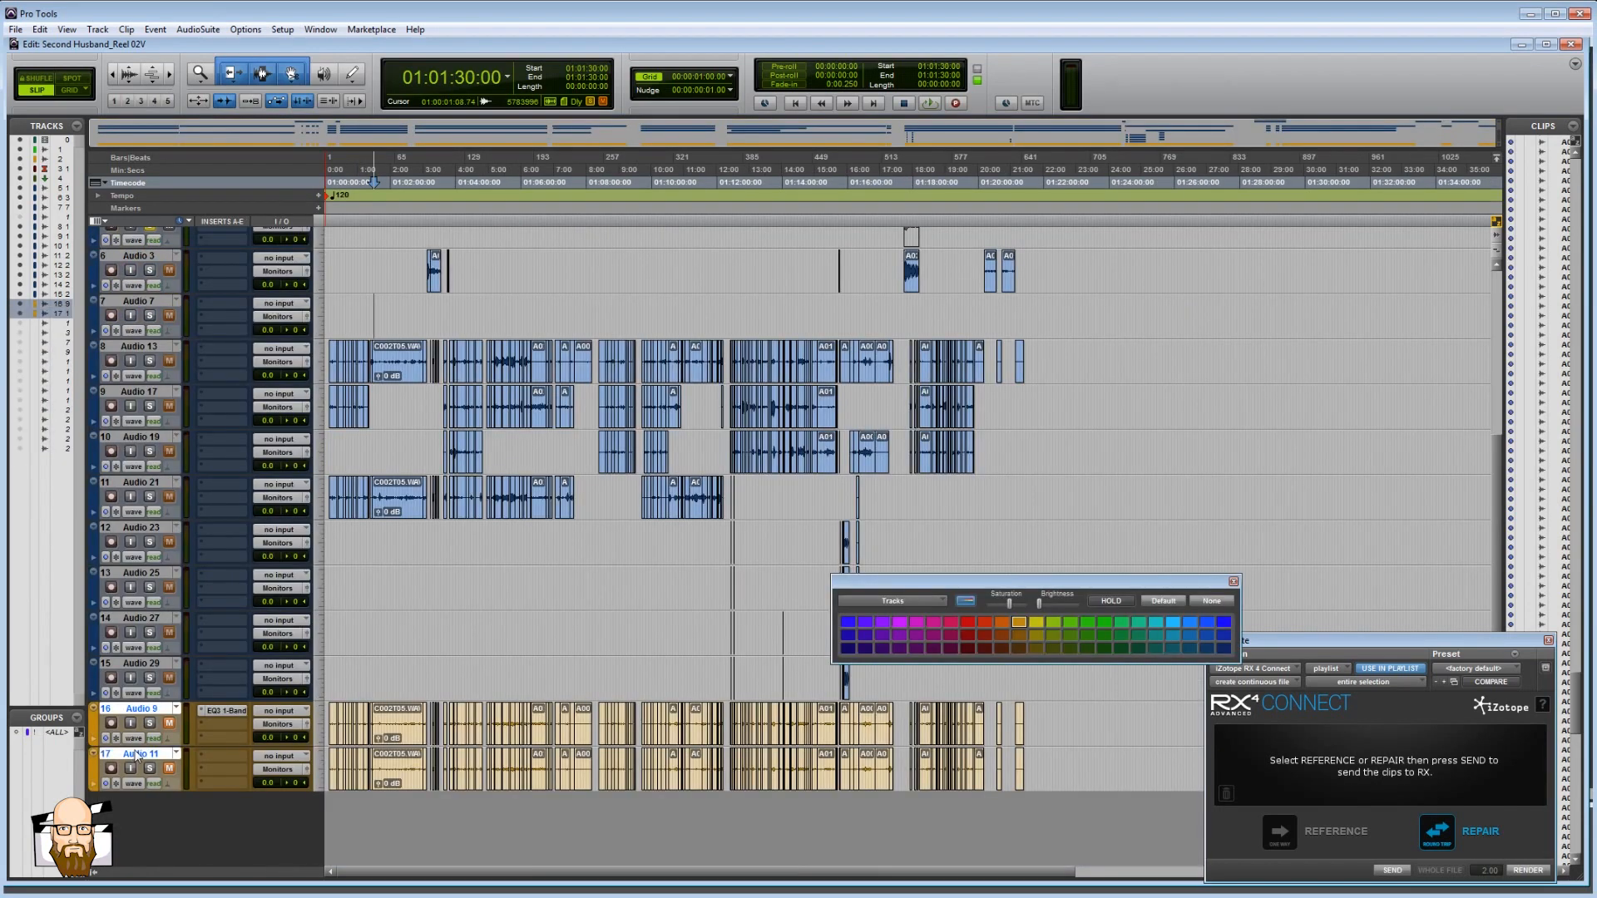
- Hide and make inactive the Audio 9 and Audio 11 tracks, and close the color palette
{"action": "right_click", "coordinate": [137, 754]}
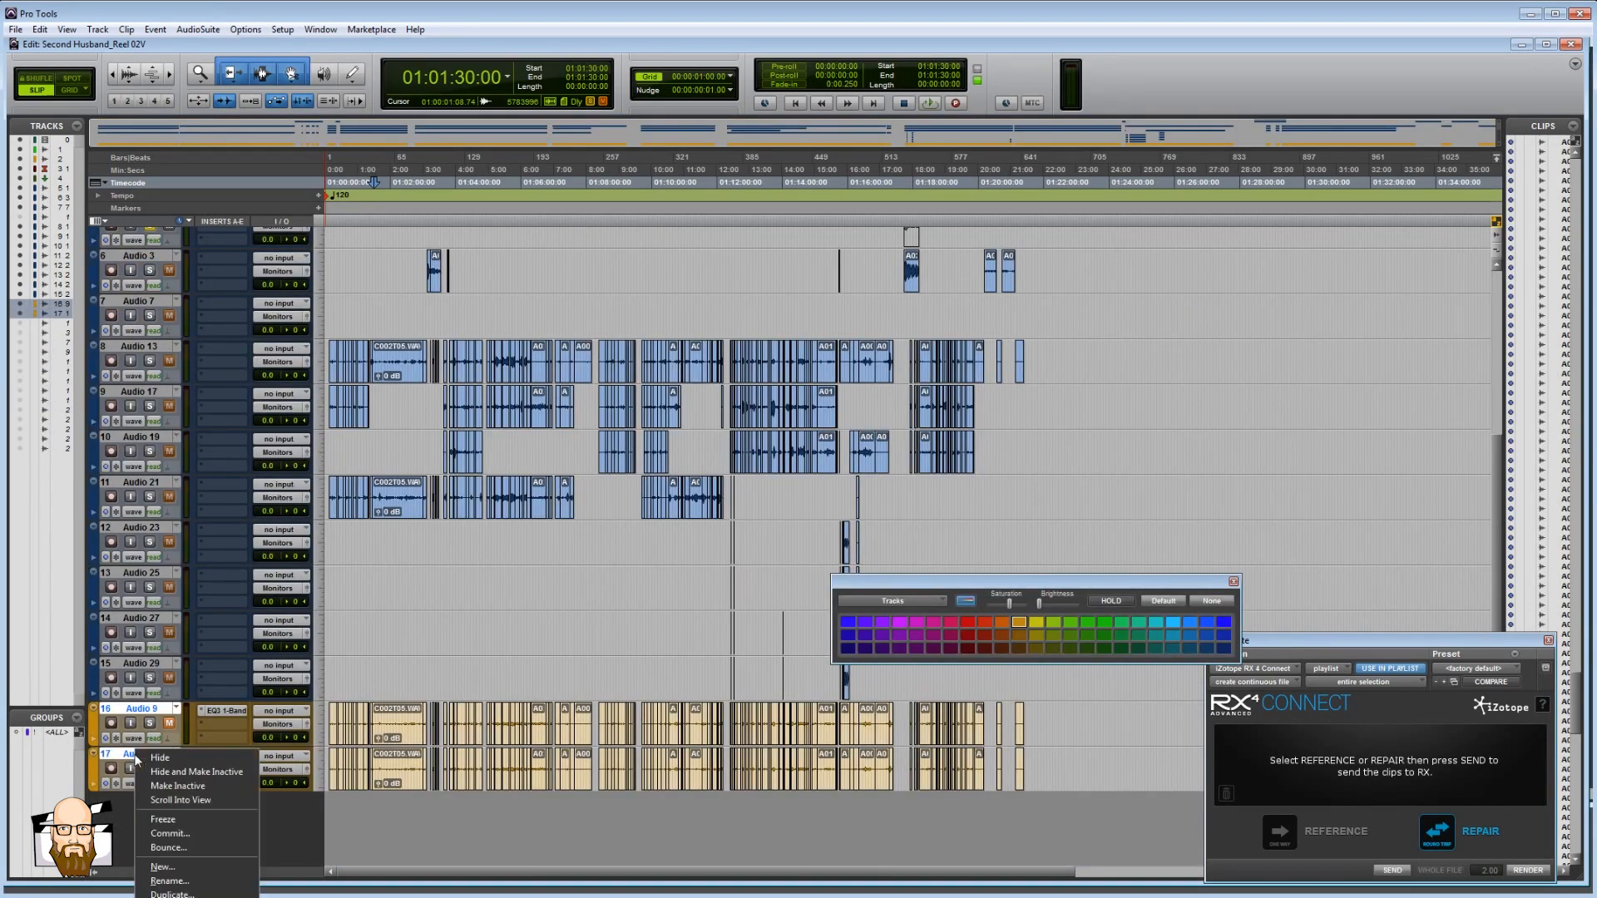
{"action": "left_click", "coordinate": [210, 771]}
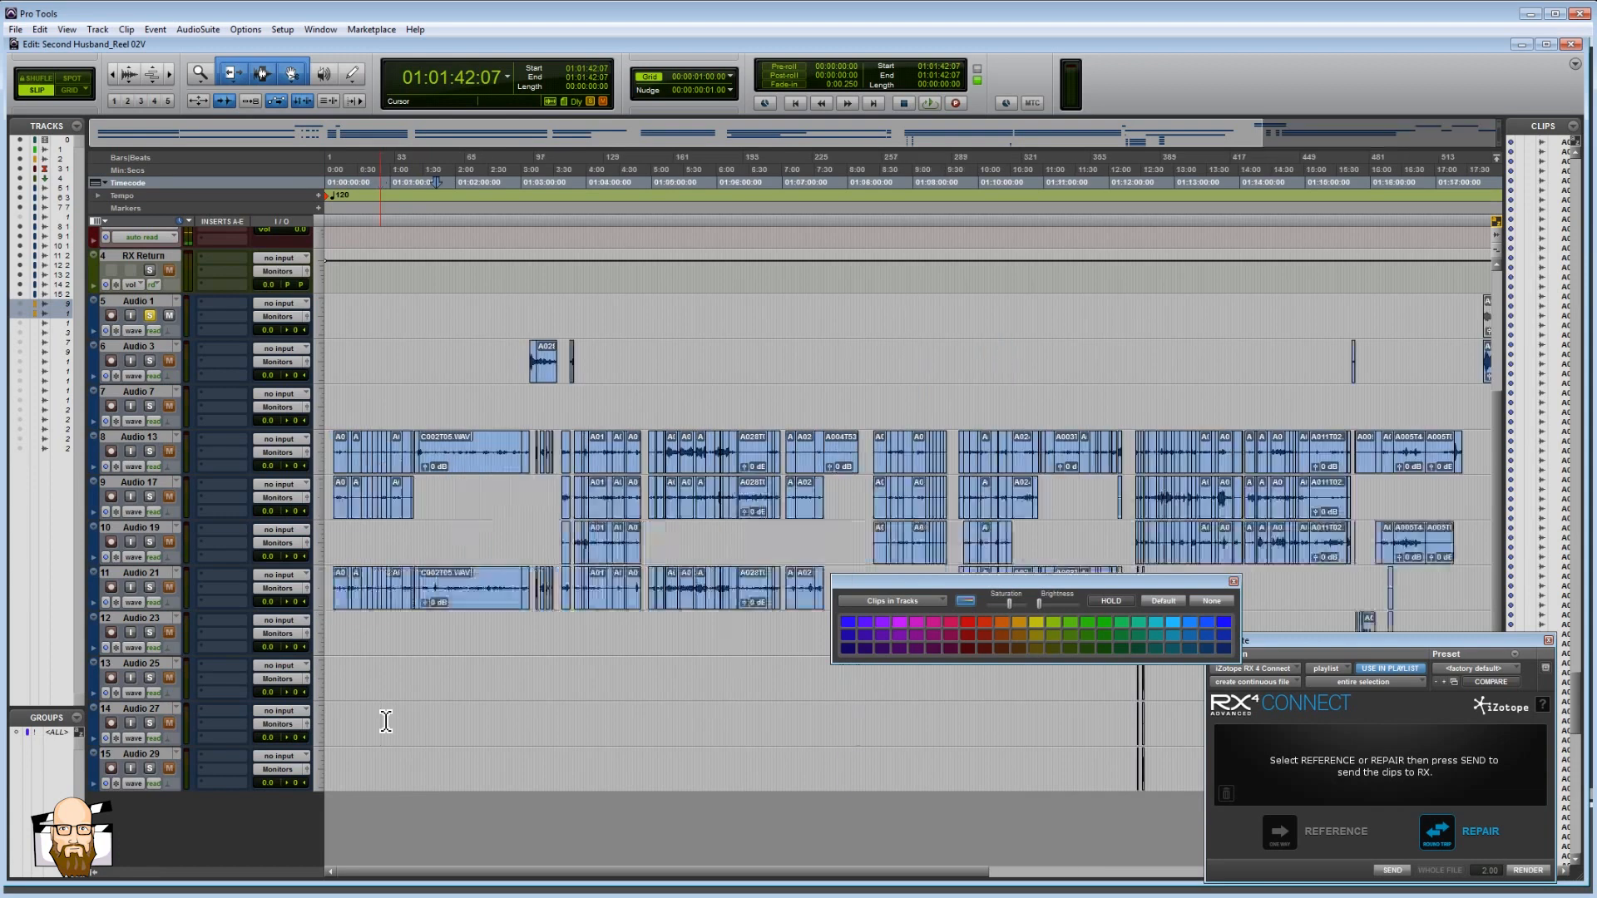
{"action": "key", "text": "t"}
{"action": "key", "text": "t"}
{"action": "key", "text": "t"}
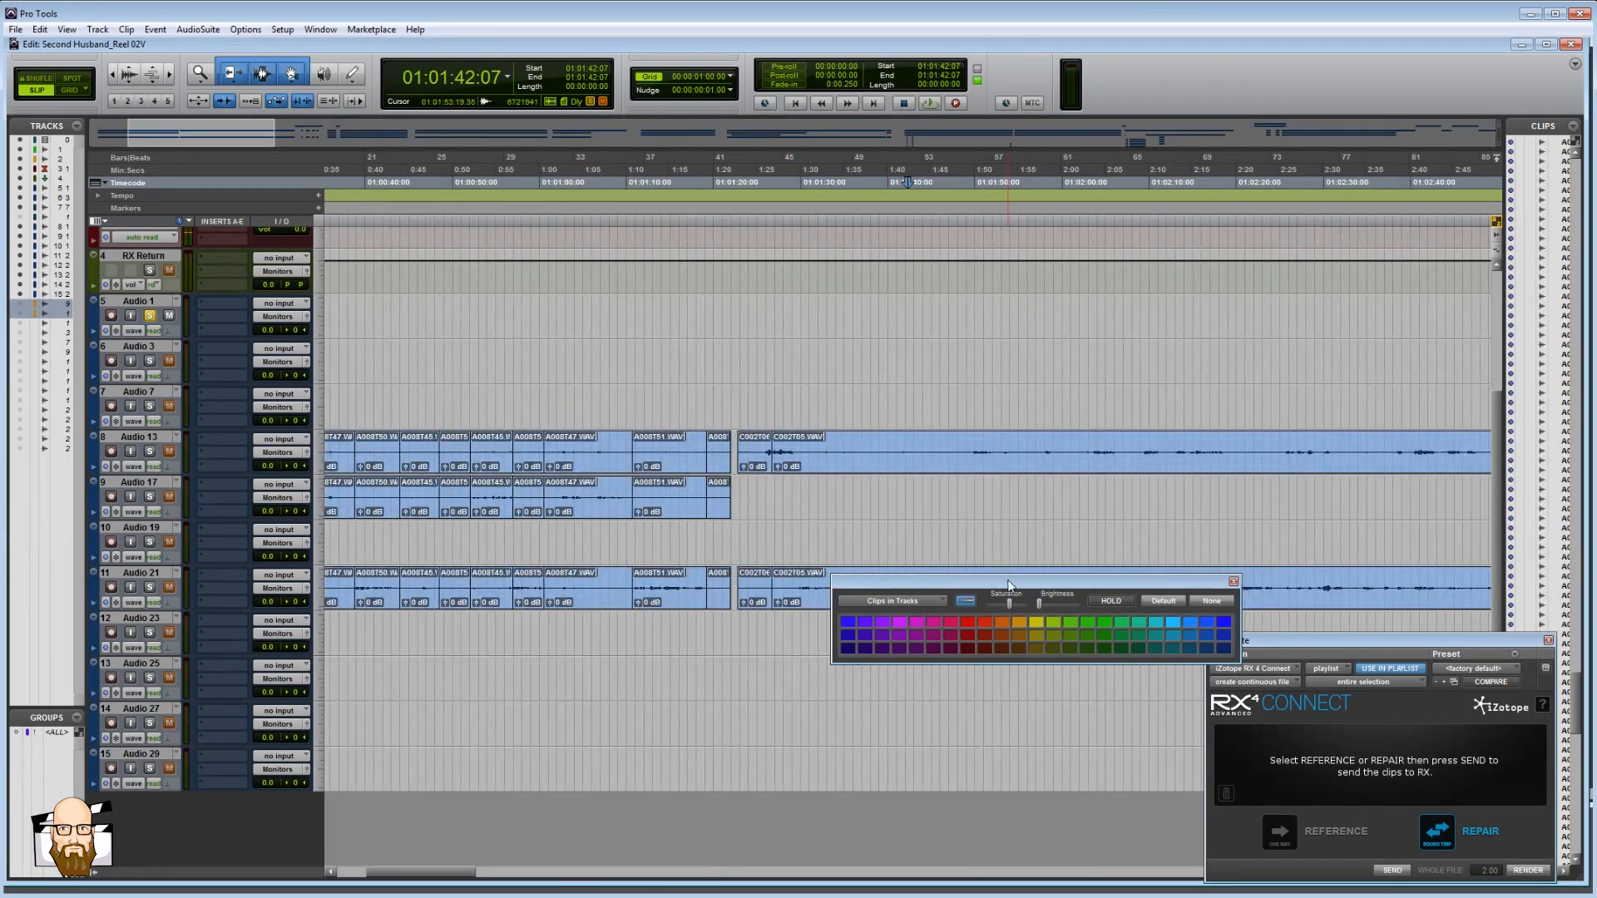
{"action": "left_click_drag", "start_coordinate": [995, 579], "coordinate": [703, 695]}
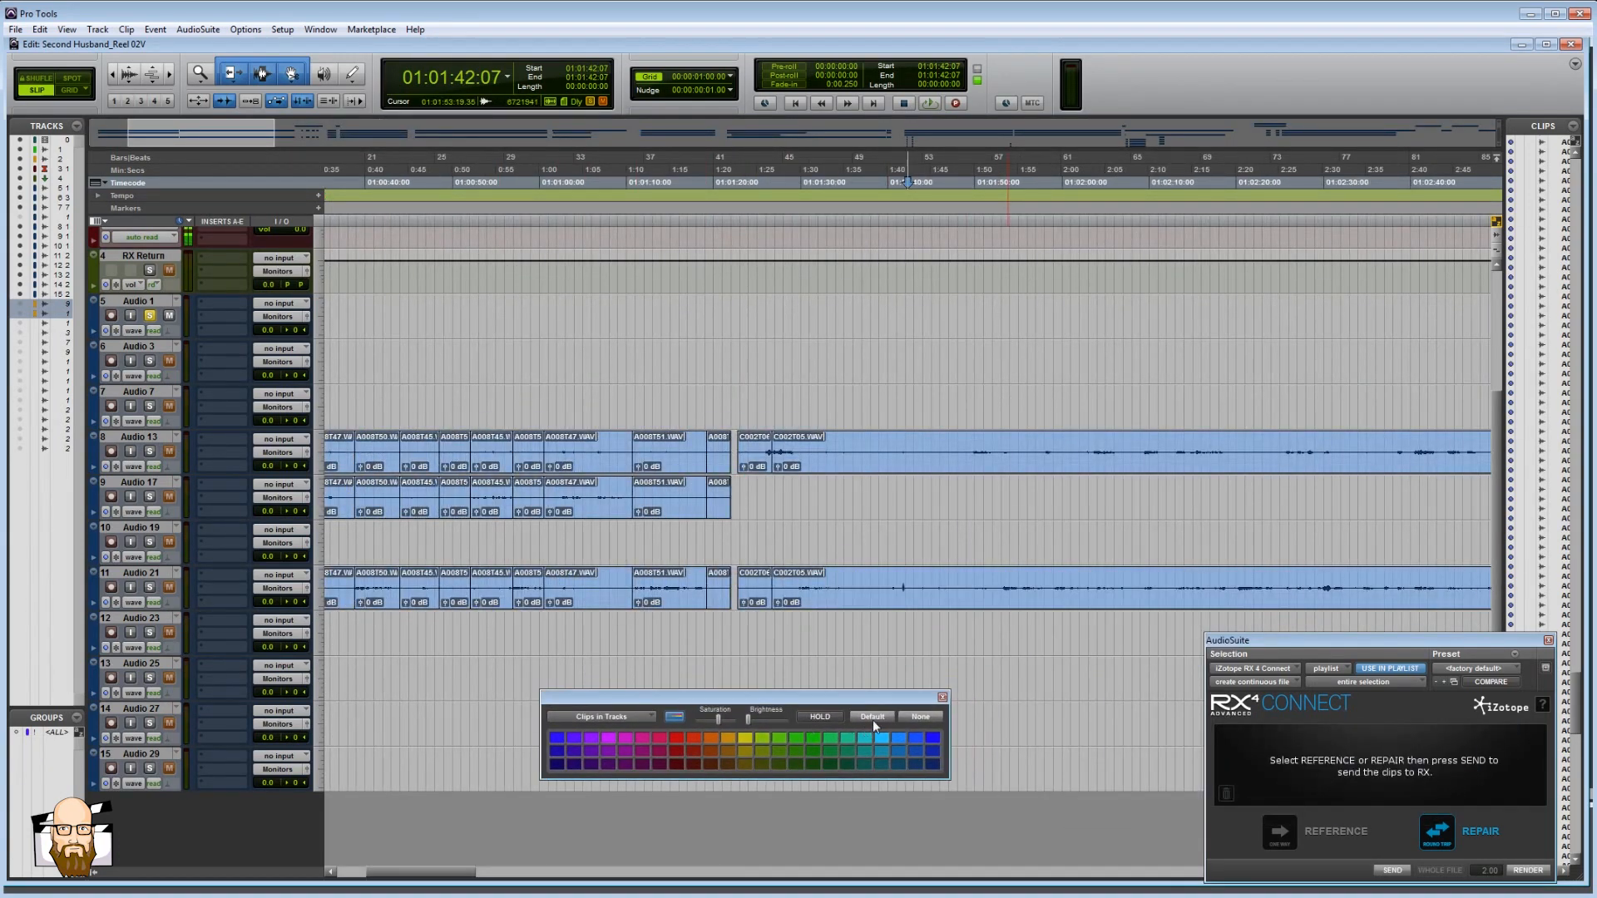
{"action": "left_click", "coordinate": [943, 697]}
- Move the Audio 3 track below Audio 7 in the track order
{"action": "scroll", "coordinate": [557, 664], "scroll_direction": "up", "scroll_amount": 3}
{"action": "key", "text": "r"}
{"action": "key", "text": "r"}
{"action": "key", "text": "r"}
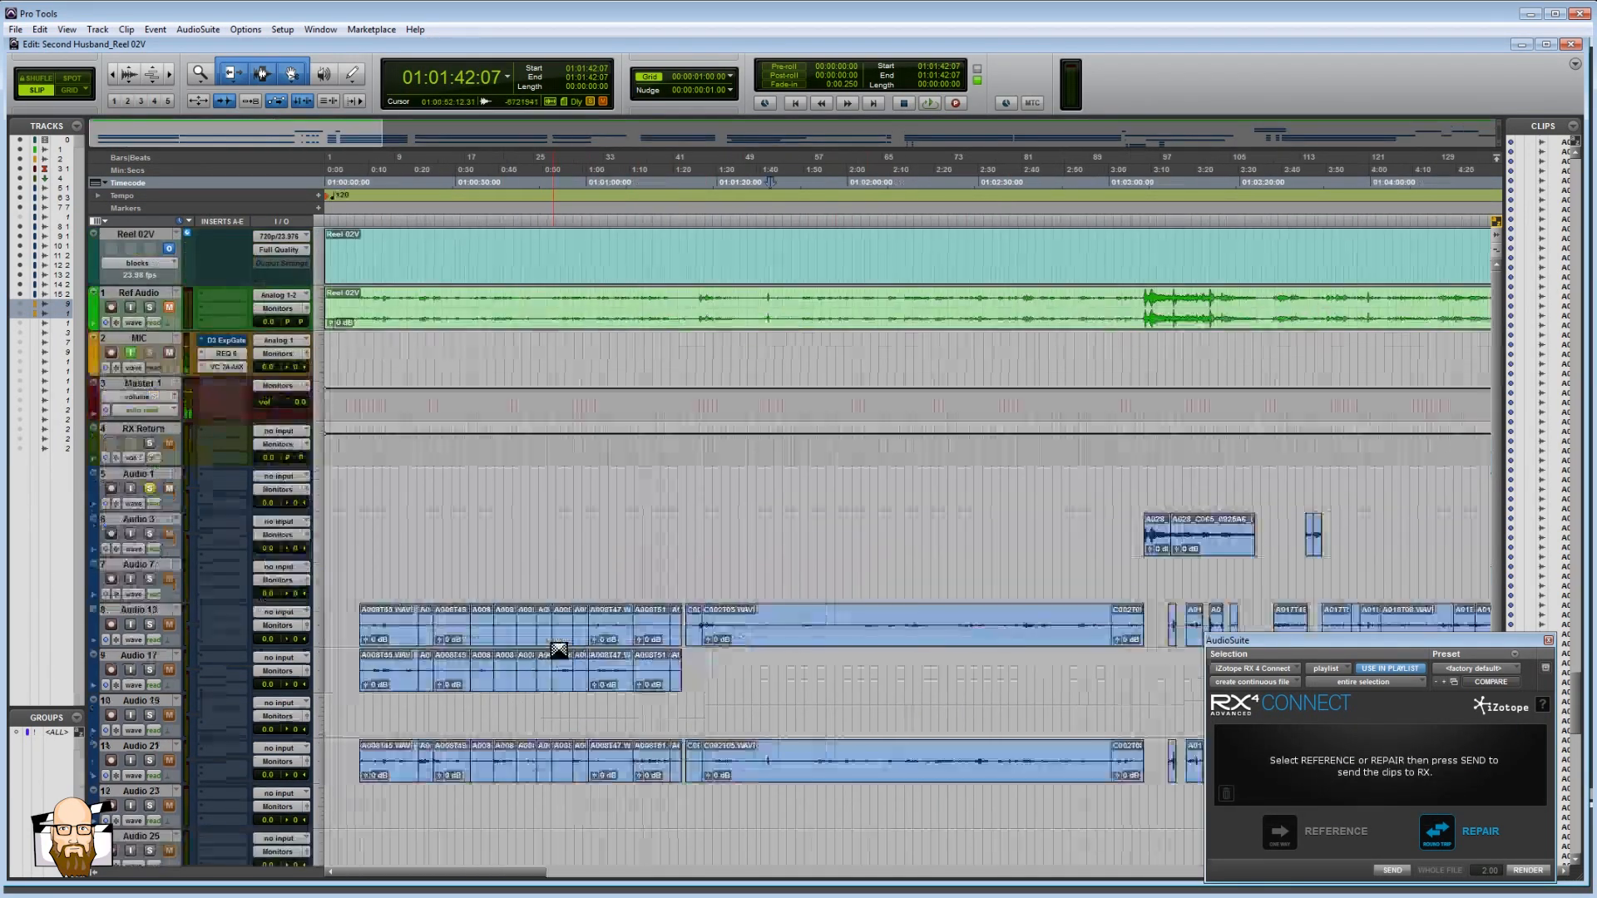
{"action": "left_click", "coordinate": [497, 523]}
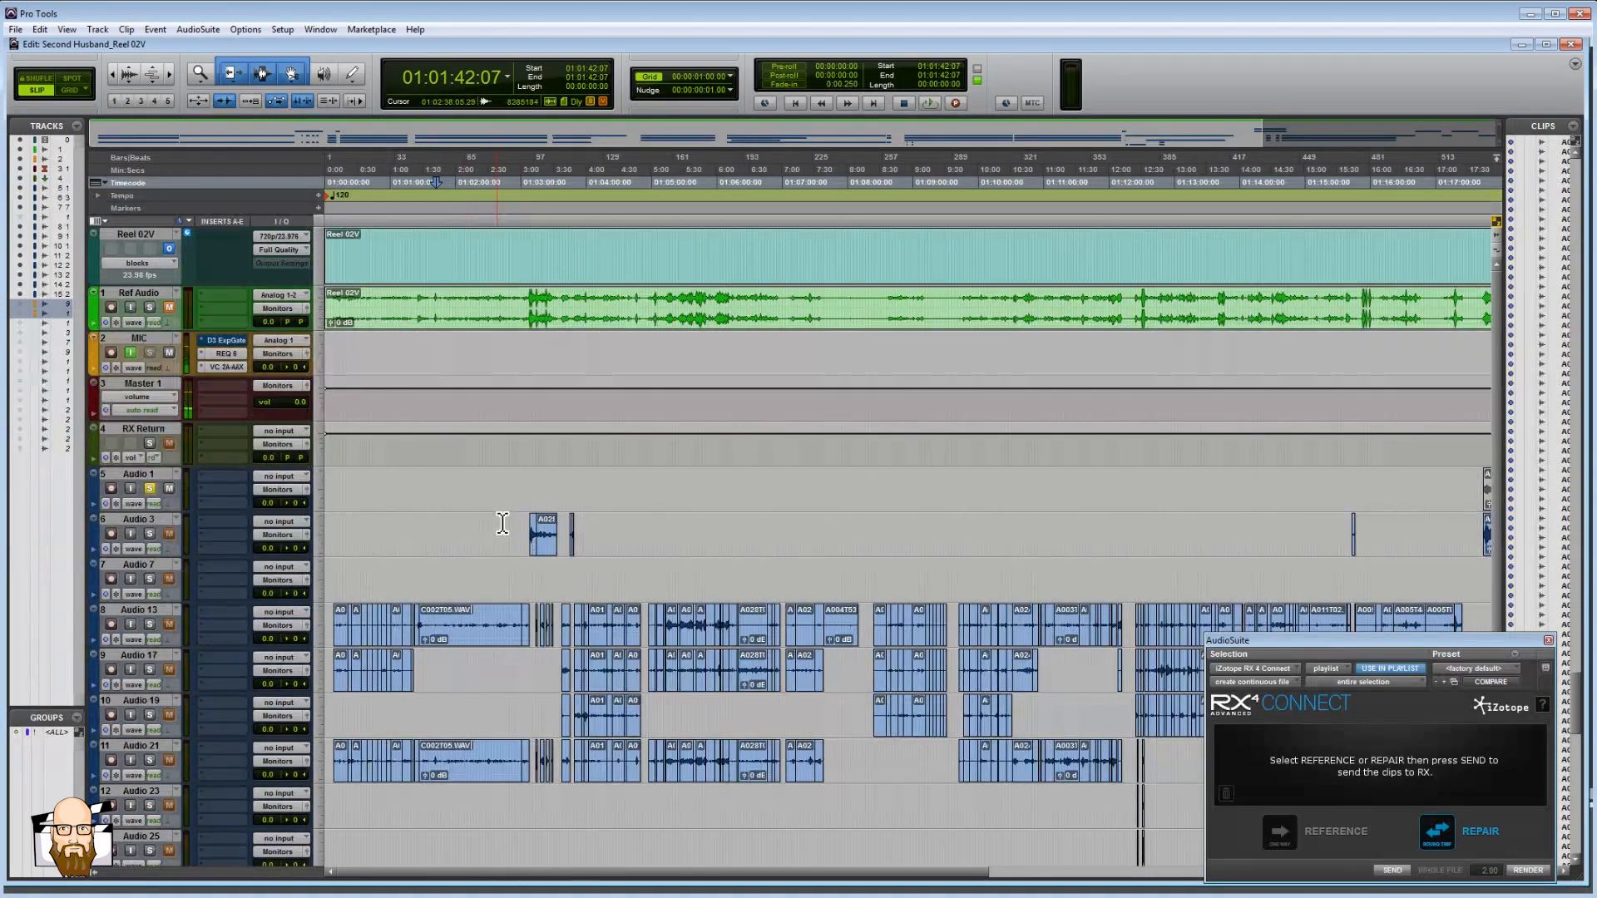
{"action": "key", "text": "r"}
{"action": "key", "text": "r"}
{"action": "key", "text": "t"}
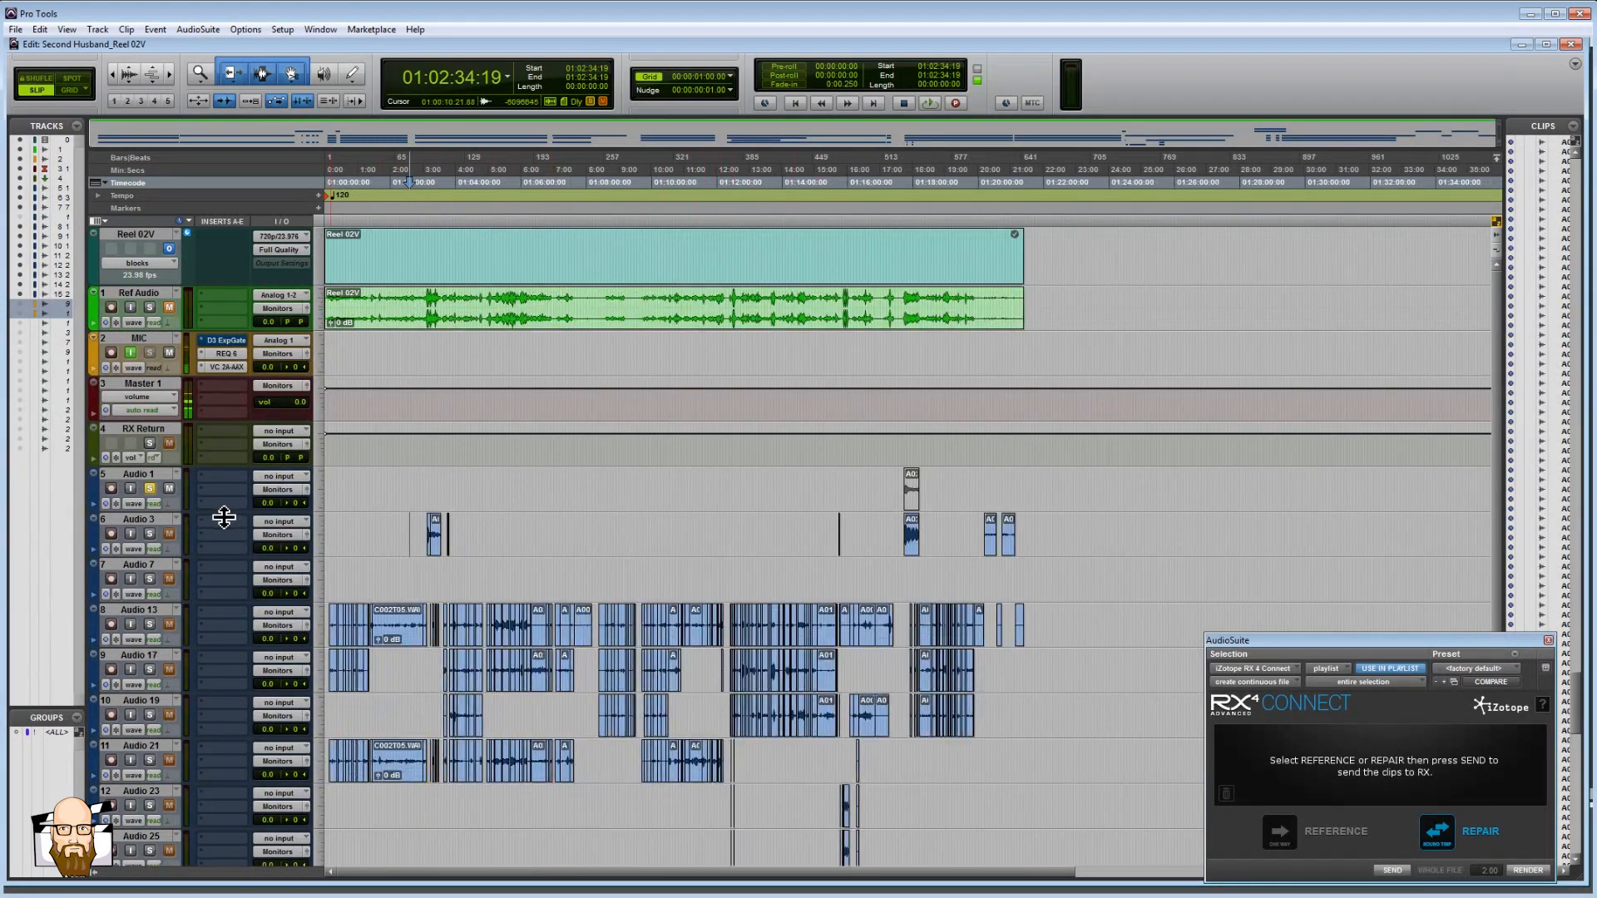
{"action": "left_click", "coordinate": [158, 520]}
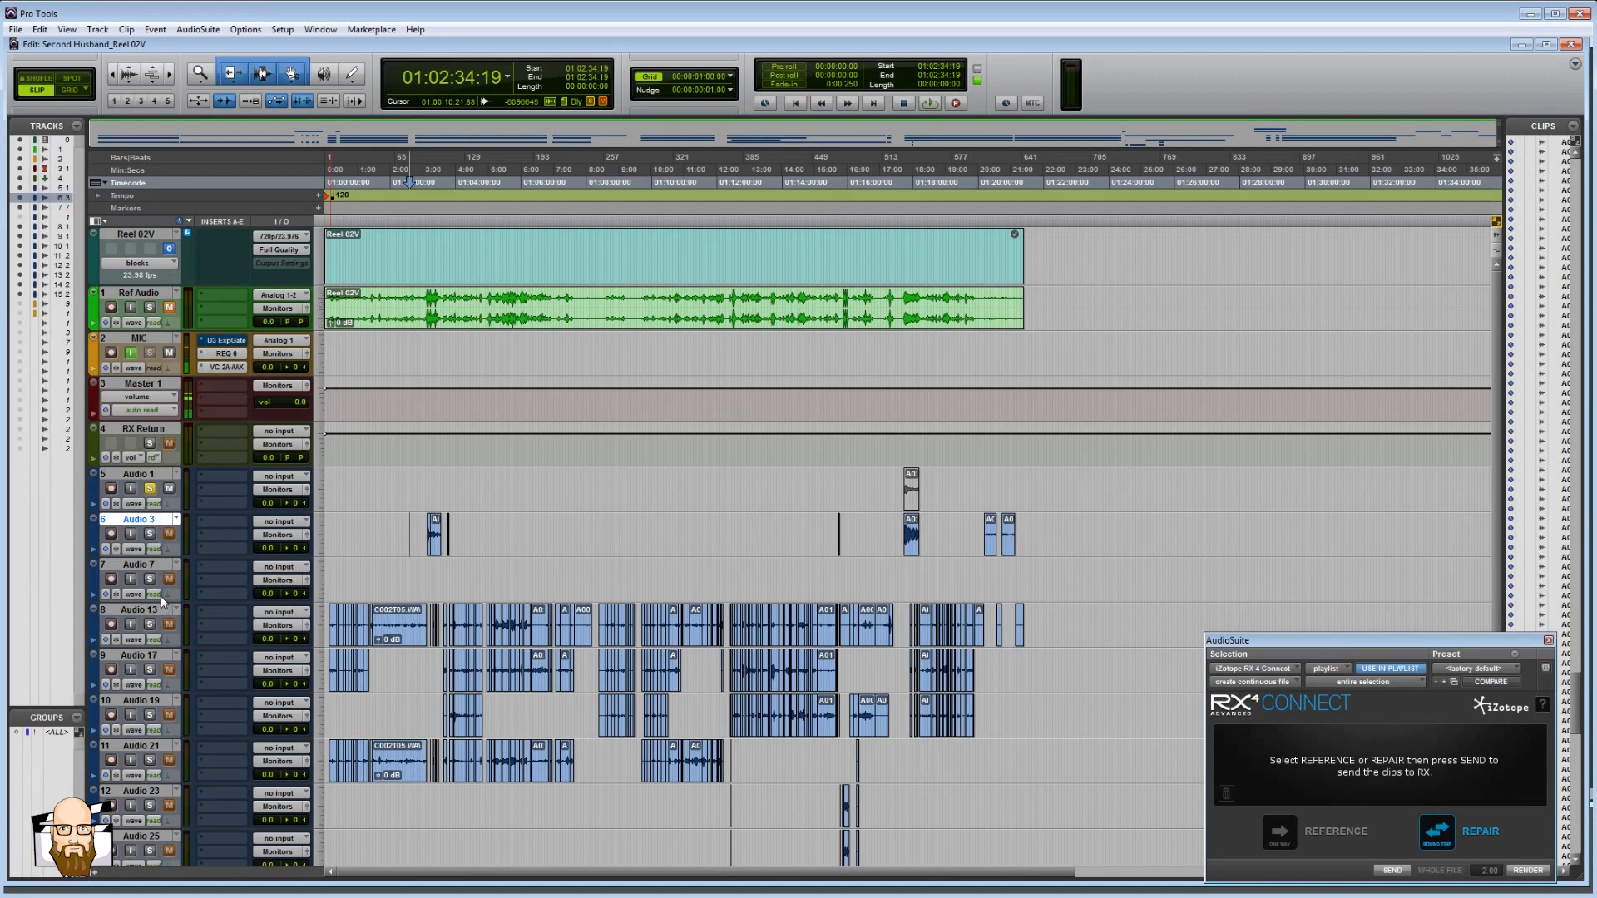
{"action": "left_click_drag", "start_coordinate": [162, 598], "coordinate": [163, 602]}
- Select Audio 1 from 01:17:13:21 to 01:22:24:20, and hide the track and make it inactive
{"action": "scroll", "coordinate": [890, 561], "scroll_direction": "down", "scroll_amount": 1}
{"action": "left_click_drag", "start_coordinate": [887, 427], "coordinate": [1057, 437]}
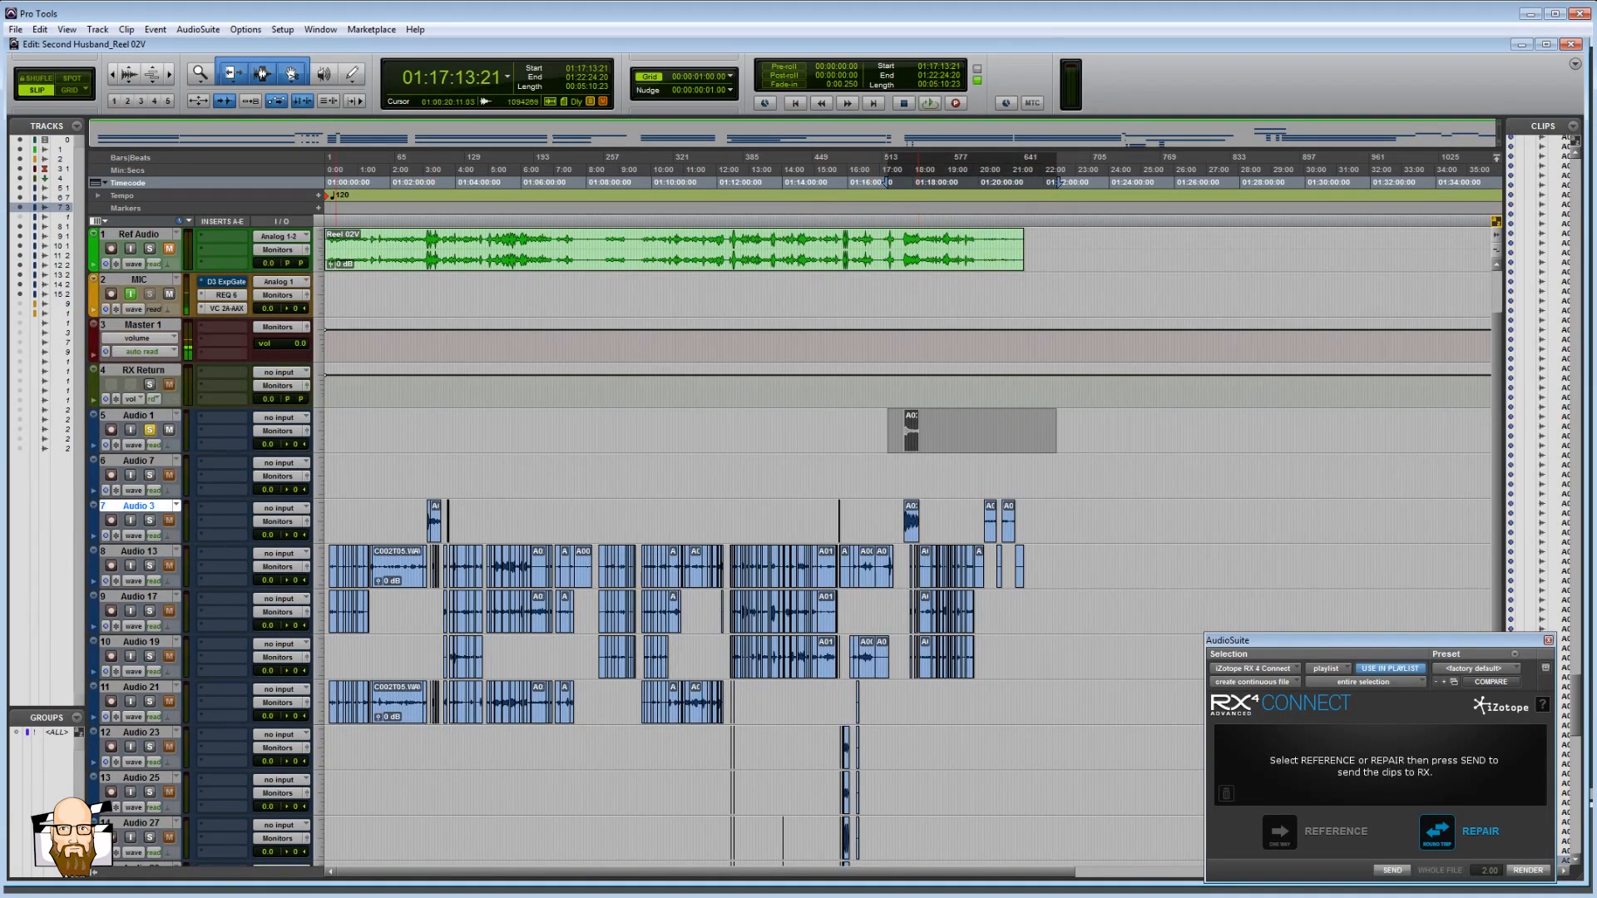
{"action": "left_click", "coordinate": [136, 416]}
{"action": "right_click", "coordinate": [138, 416]}
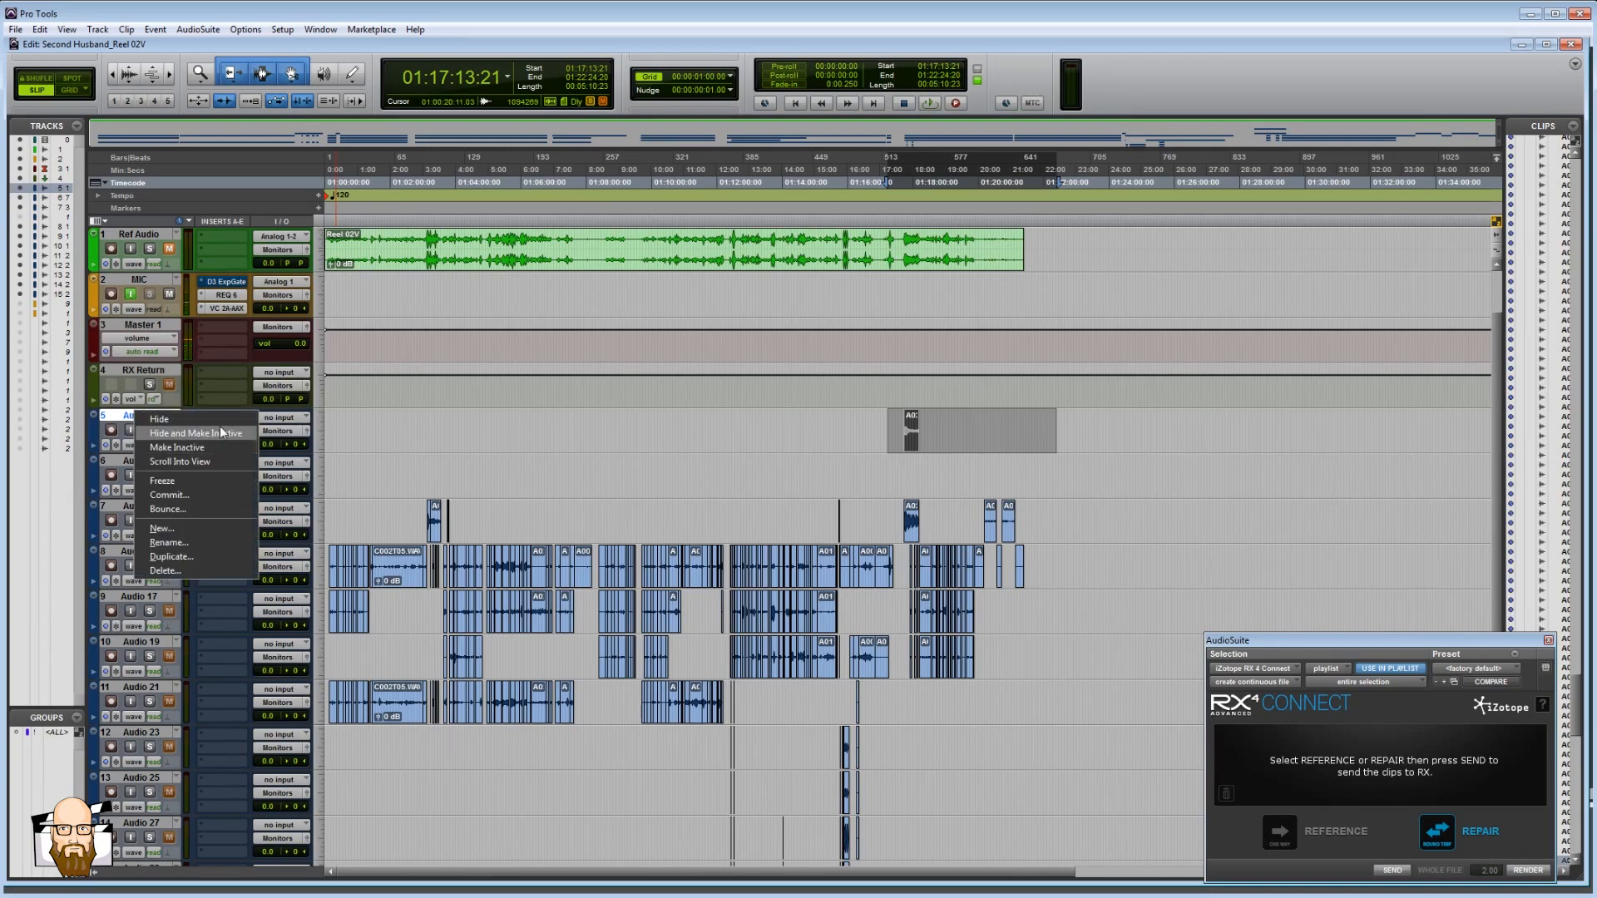
{"action": "left_click", "coordinate": [221, 431]}
- Open the track commands for the empty Audio 7 track
{"action": "right_click", "coordinate": [127, 415]}
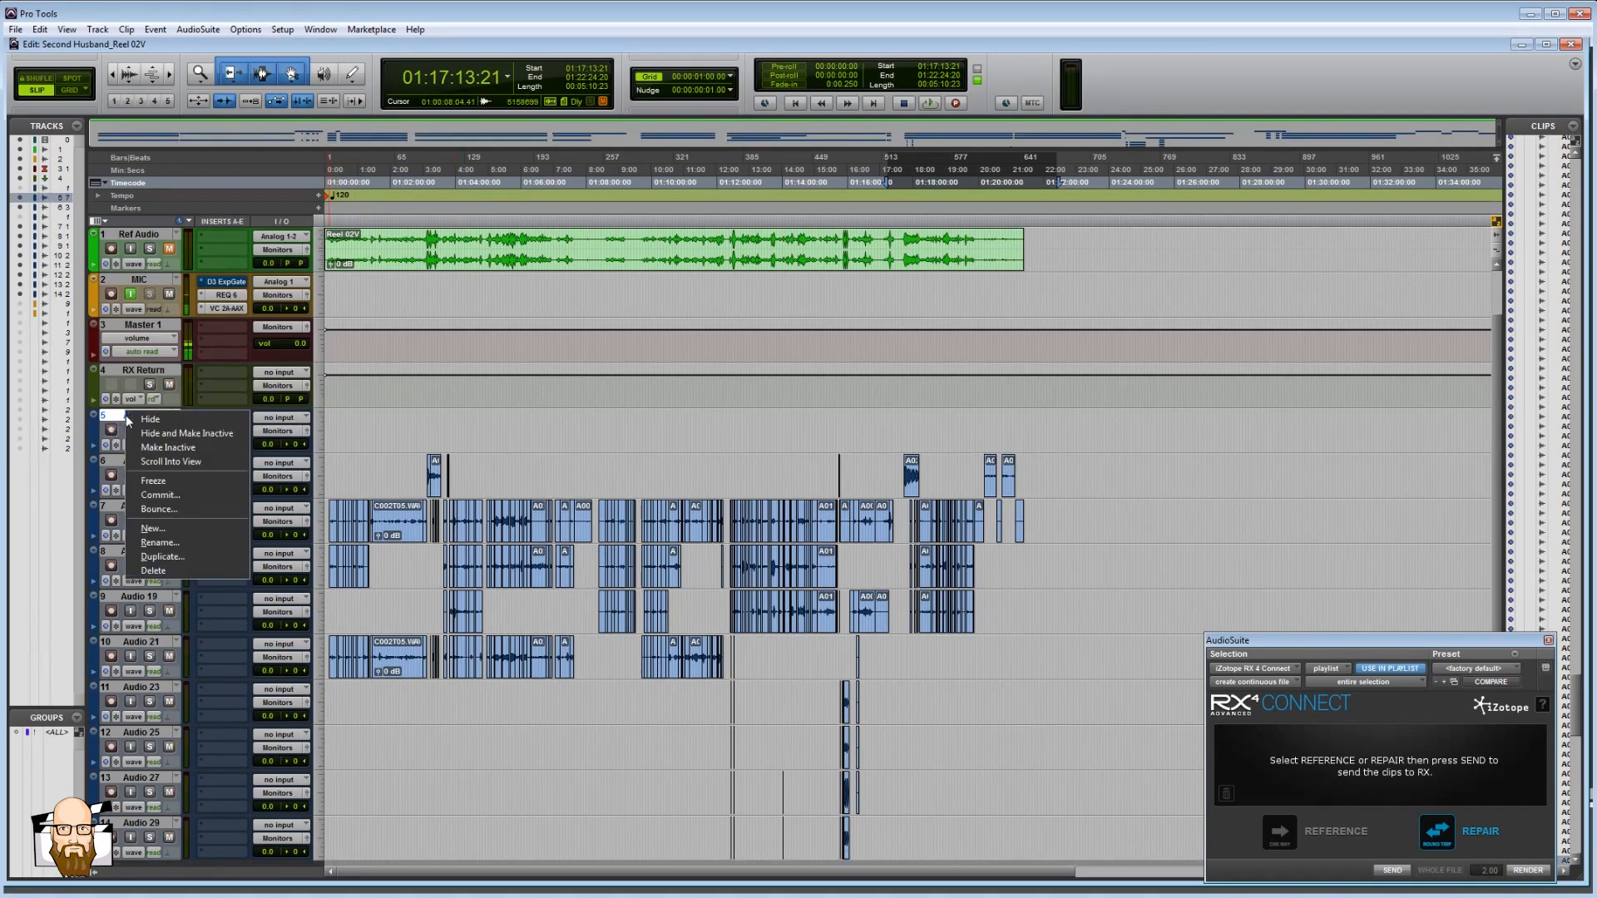